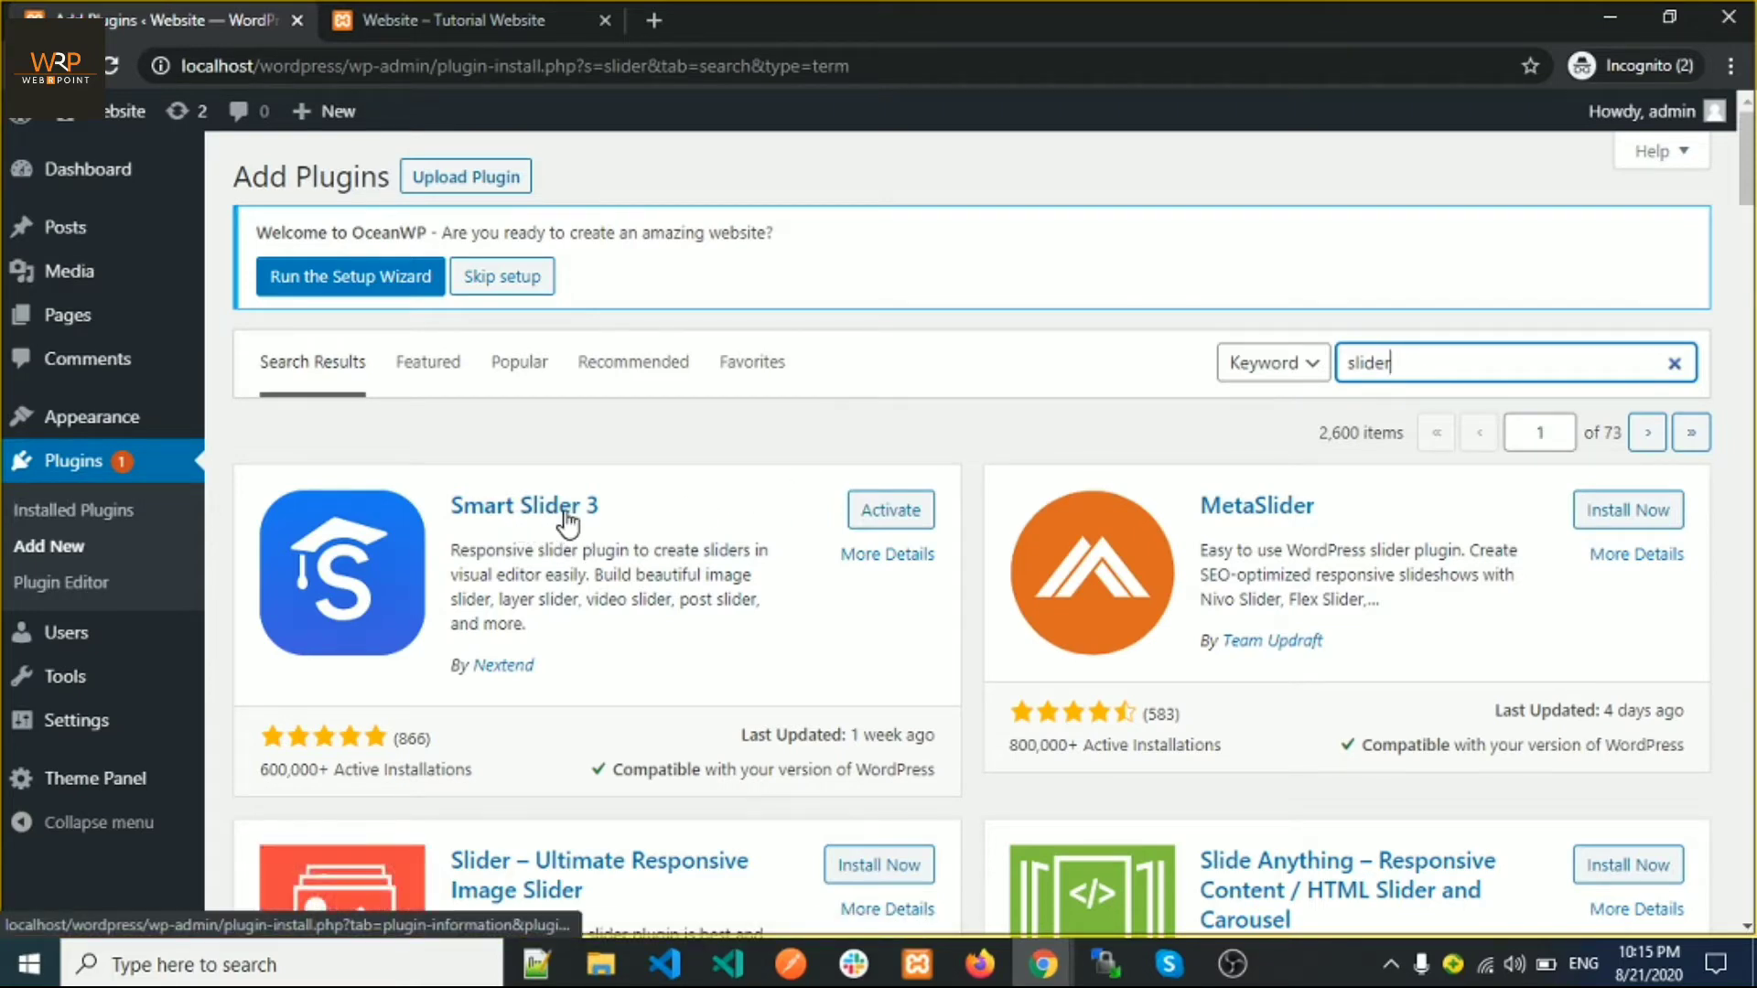
# Look through the slider plugin search results and activate the Smart Slider 3 plugin
pyautogui.scroll(-3, 1004, 408)
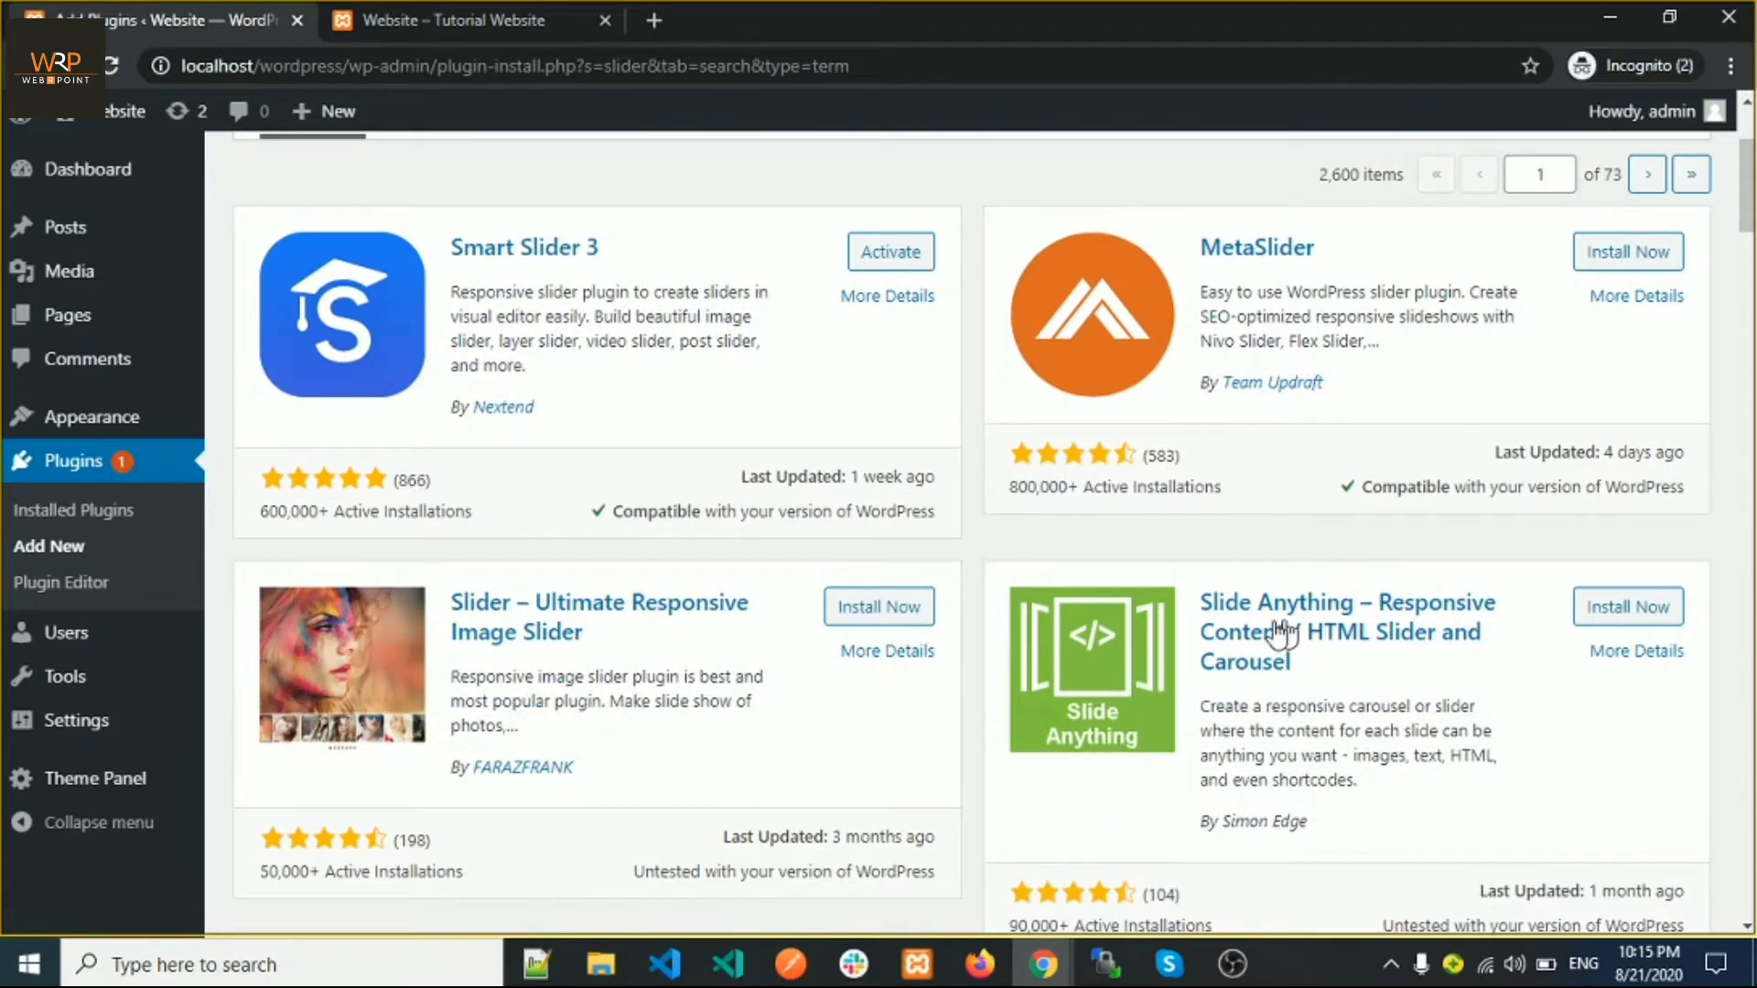
pyautogui.scroll(-3, 1001, 561)
pyautogui.scroll(6, 996, 567)
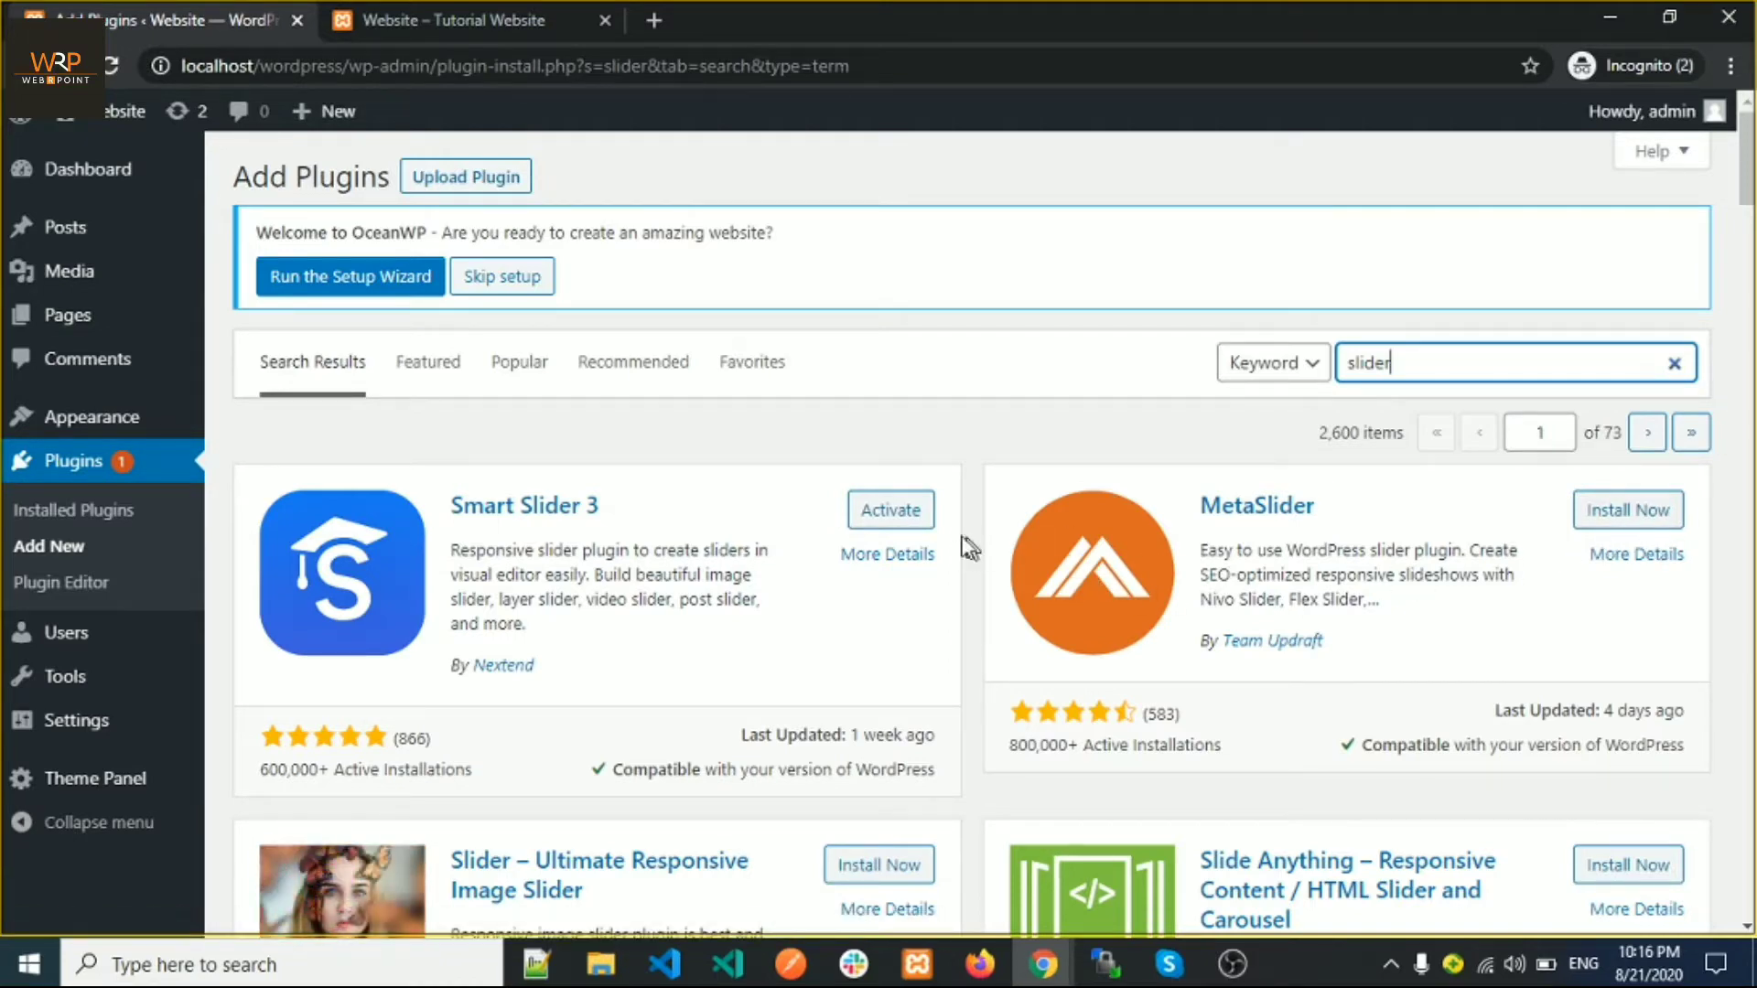
pyautogui.click(892, 529)
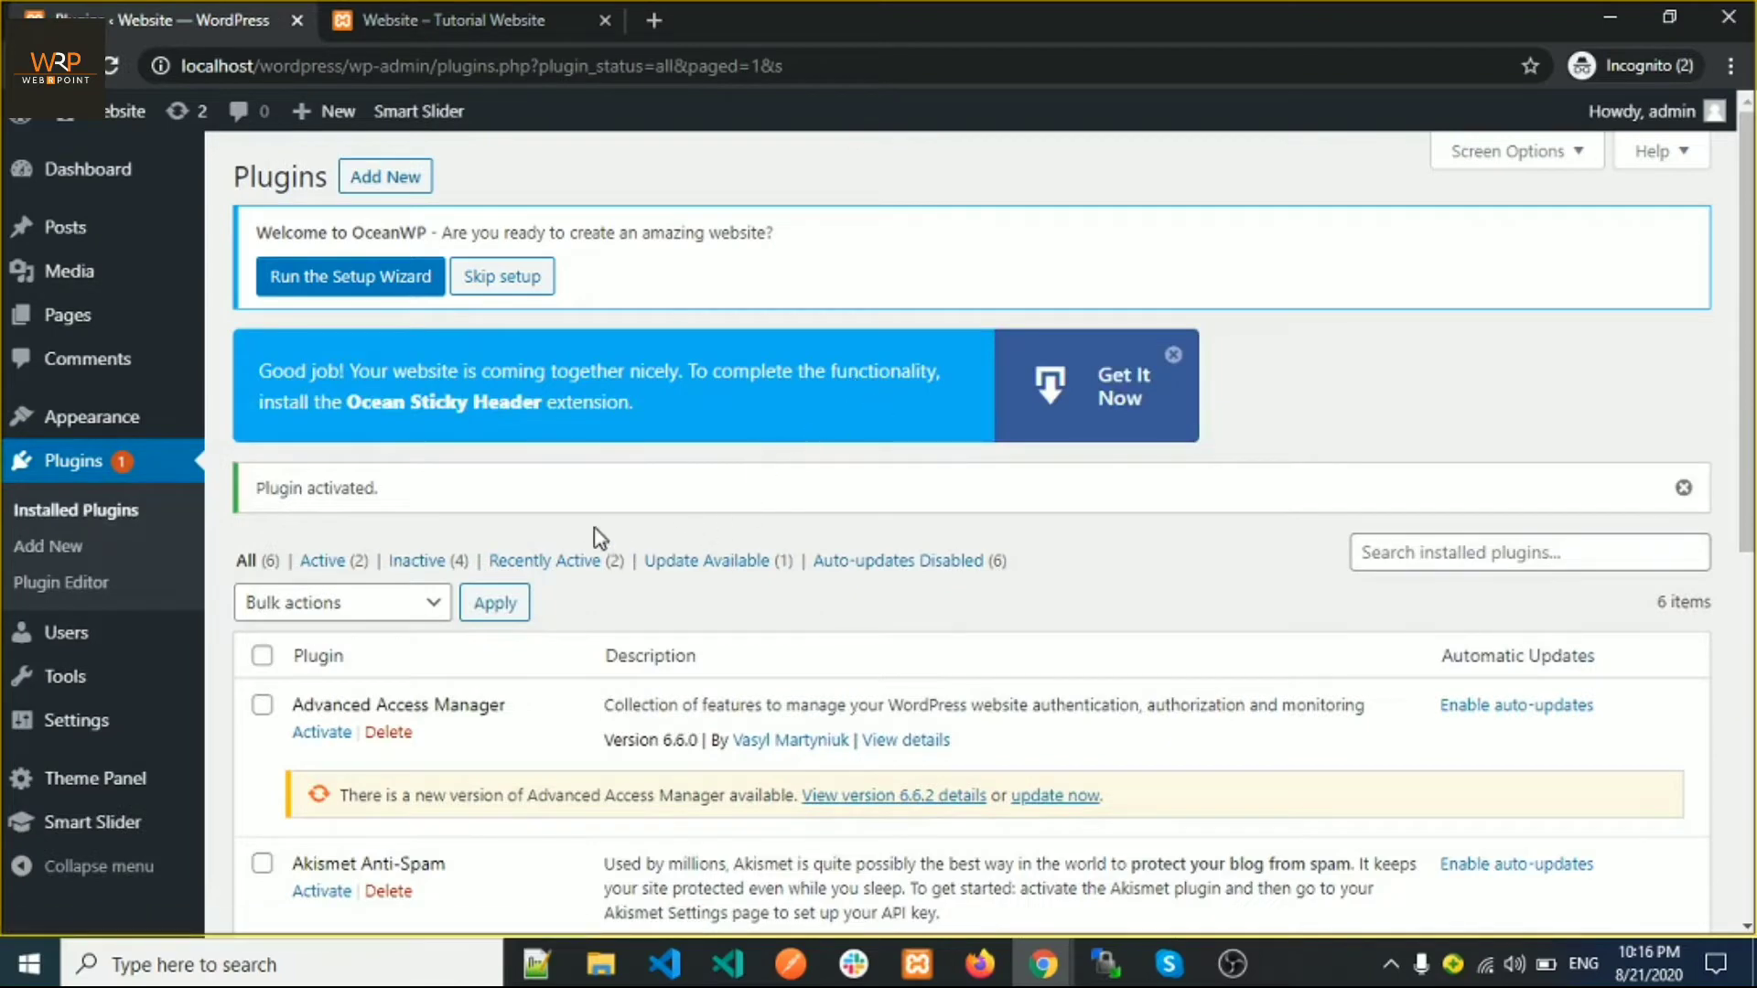
# Open the Smart Slider dashboard and continue past its welcome page to the project overview
pyautogui.scroll(-7, 572, 502)
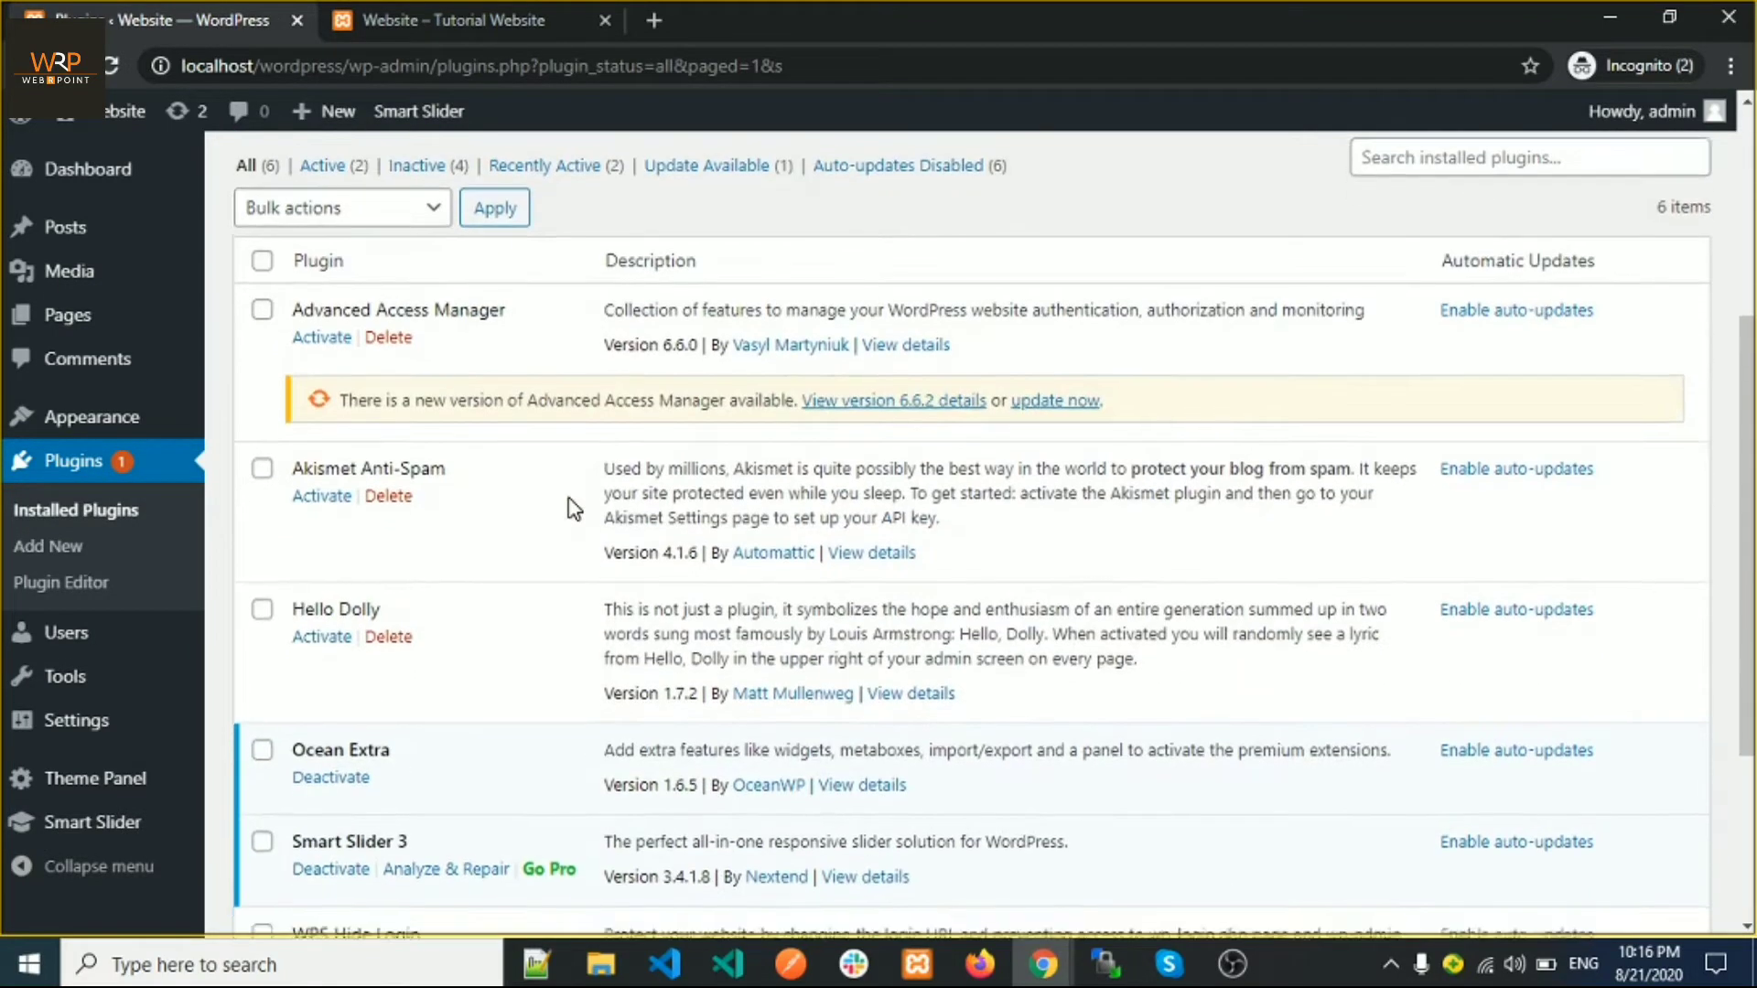
pyautogui.moveTo(82, 787)
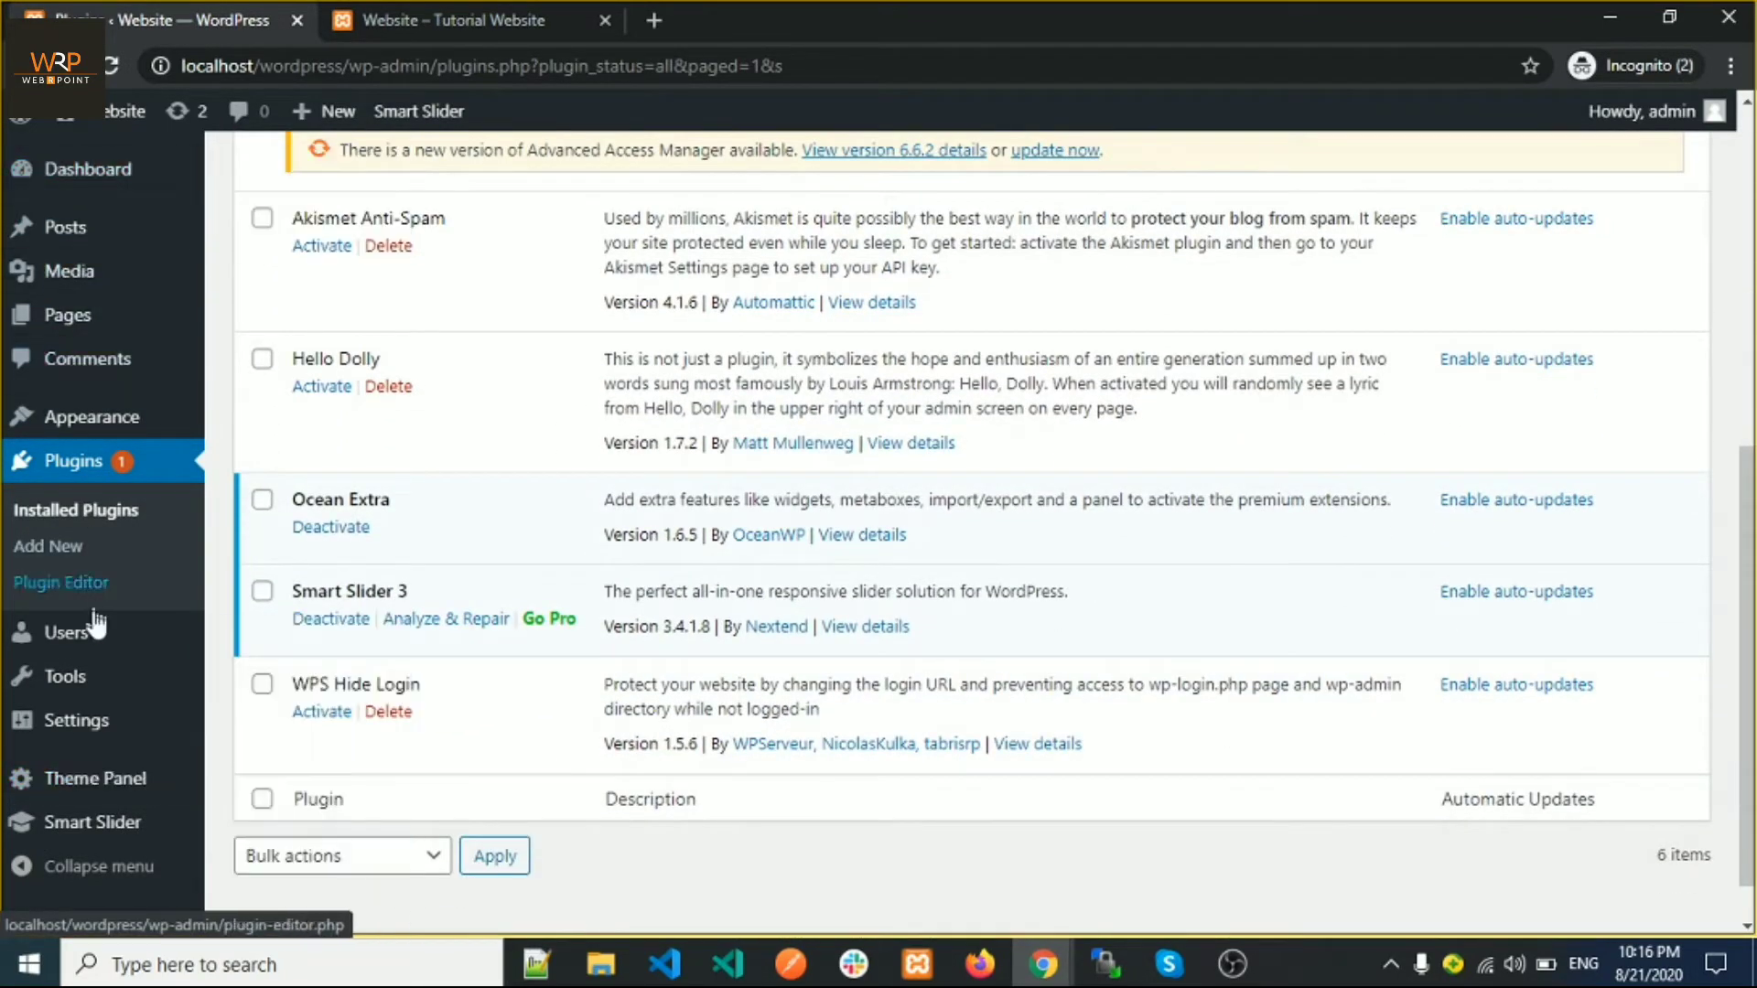
pyautogui.moveTo(67, 829)
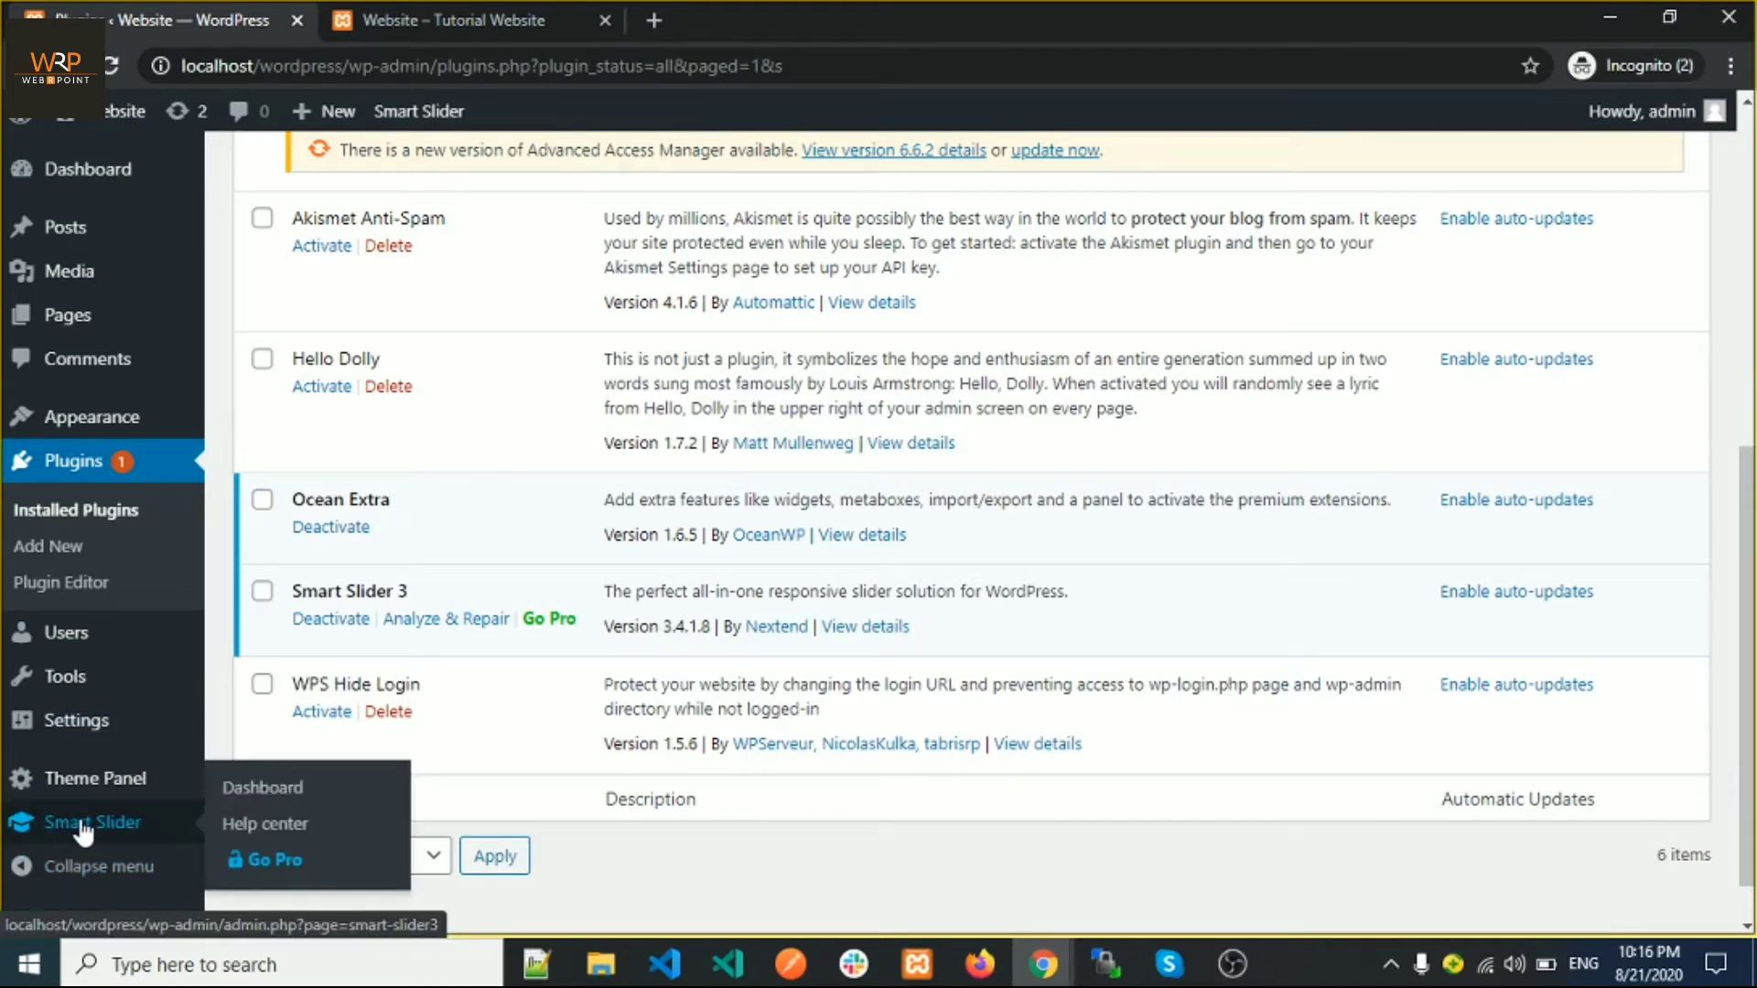
pyautogui.click(262, 789)
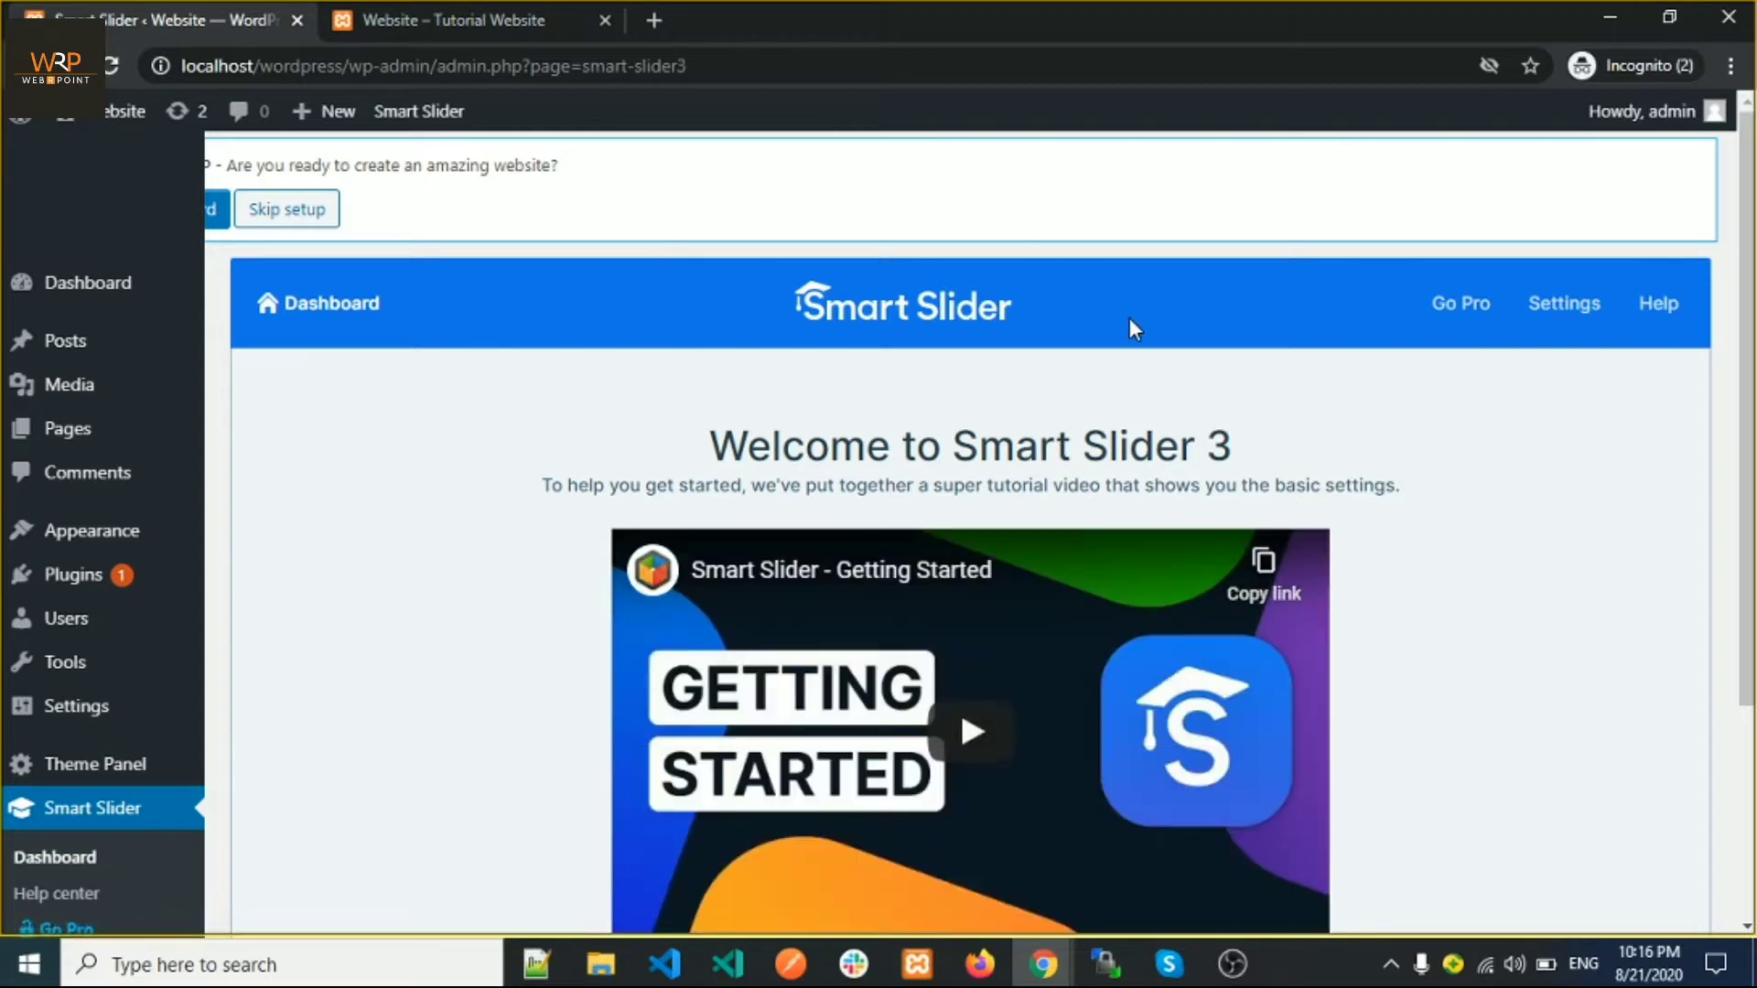
pyautogui.scroll(-1, 1130, 328)
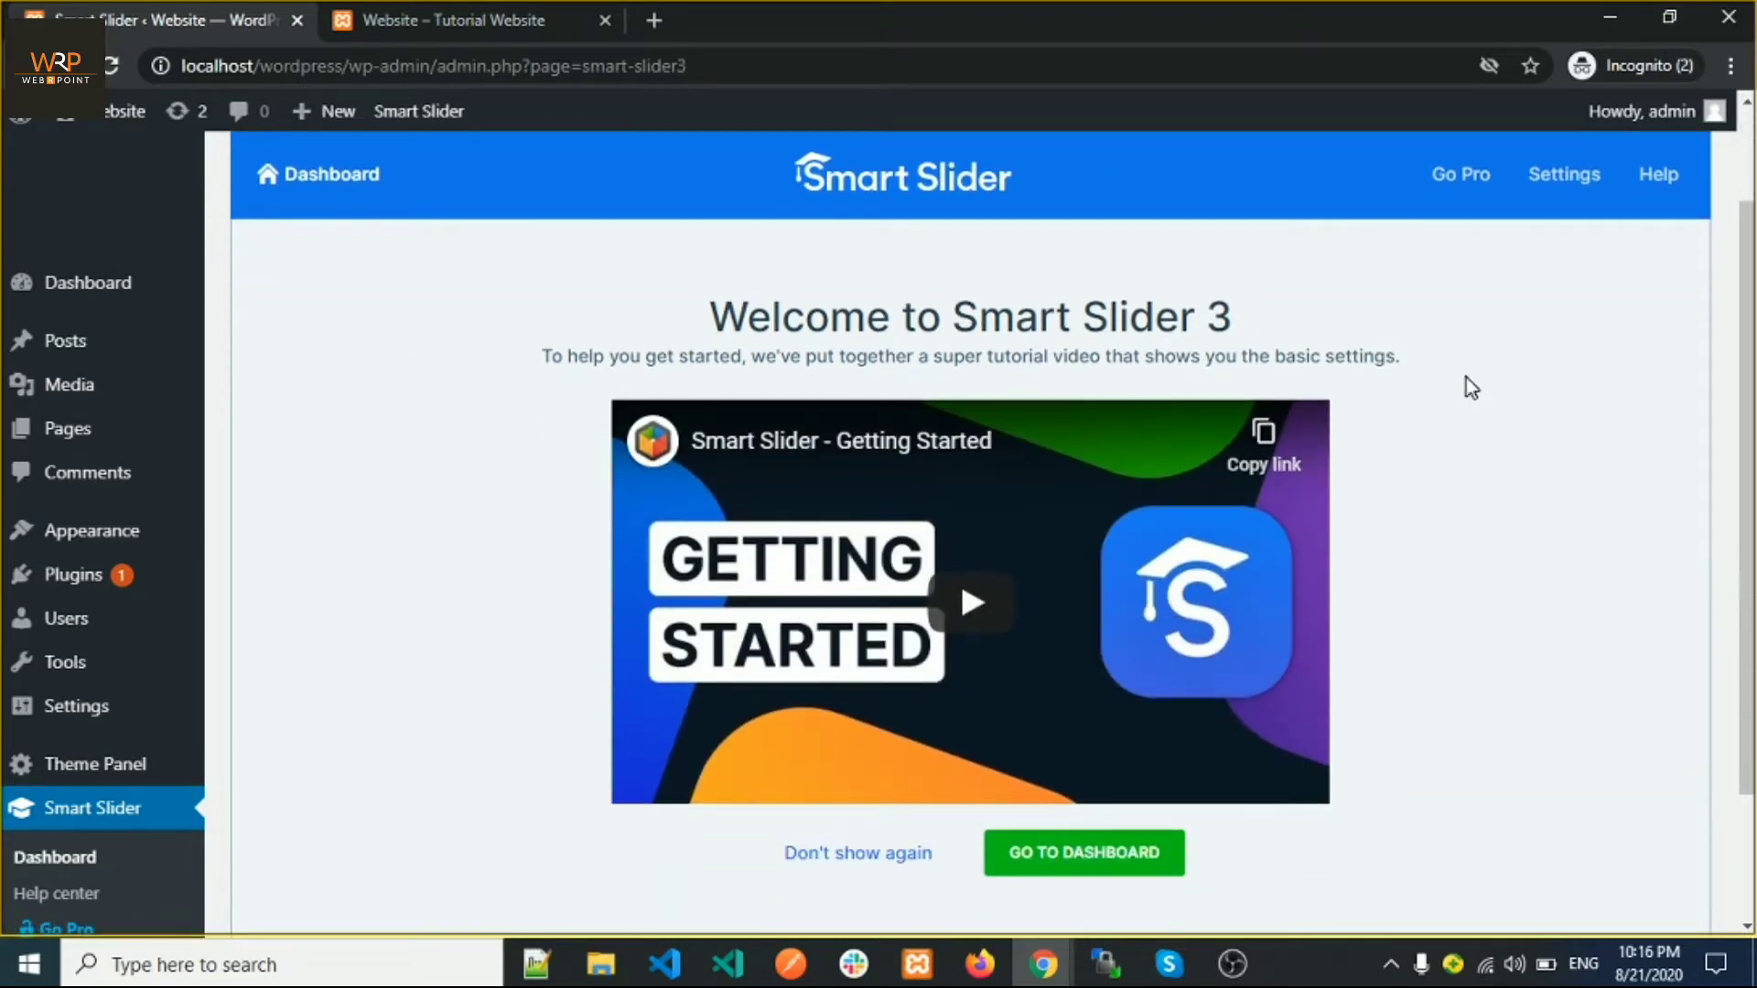
pyautogui.scroll(-2, 1467, 384)
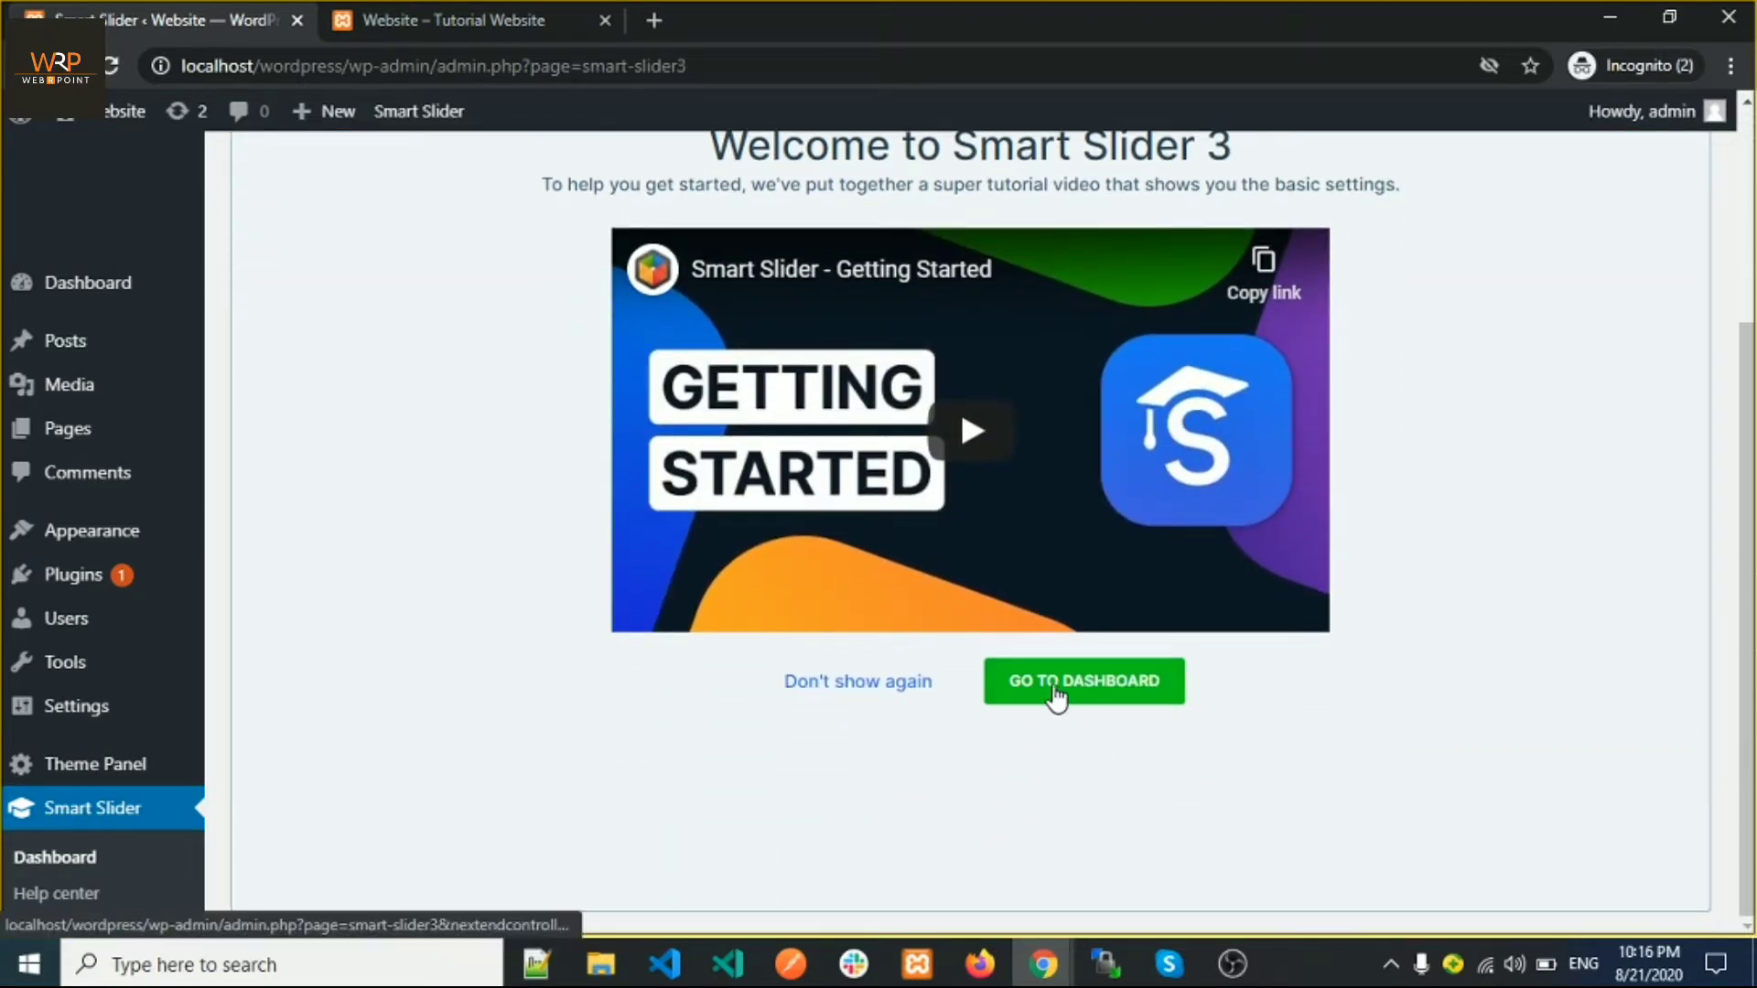
pyautogui.click(1122, 702)
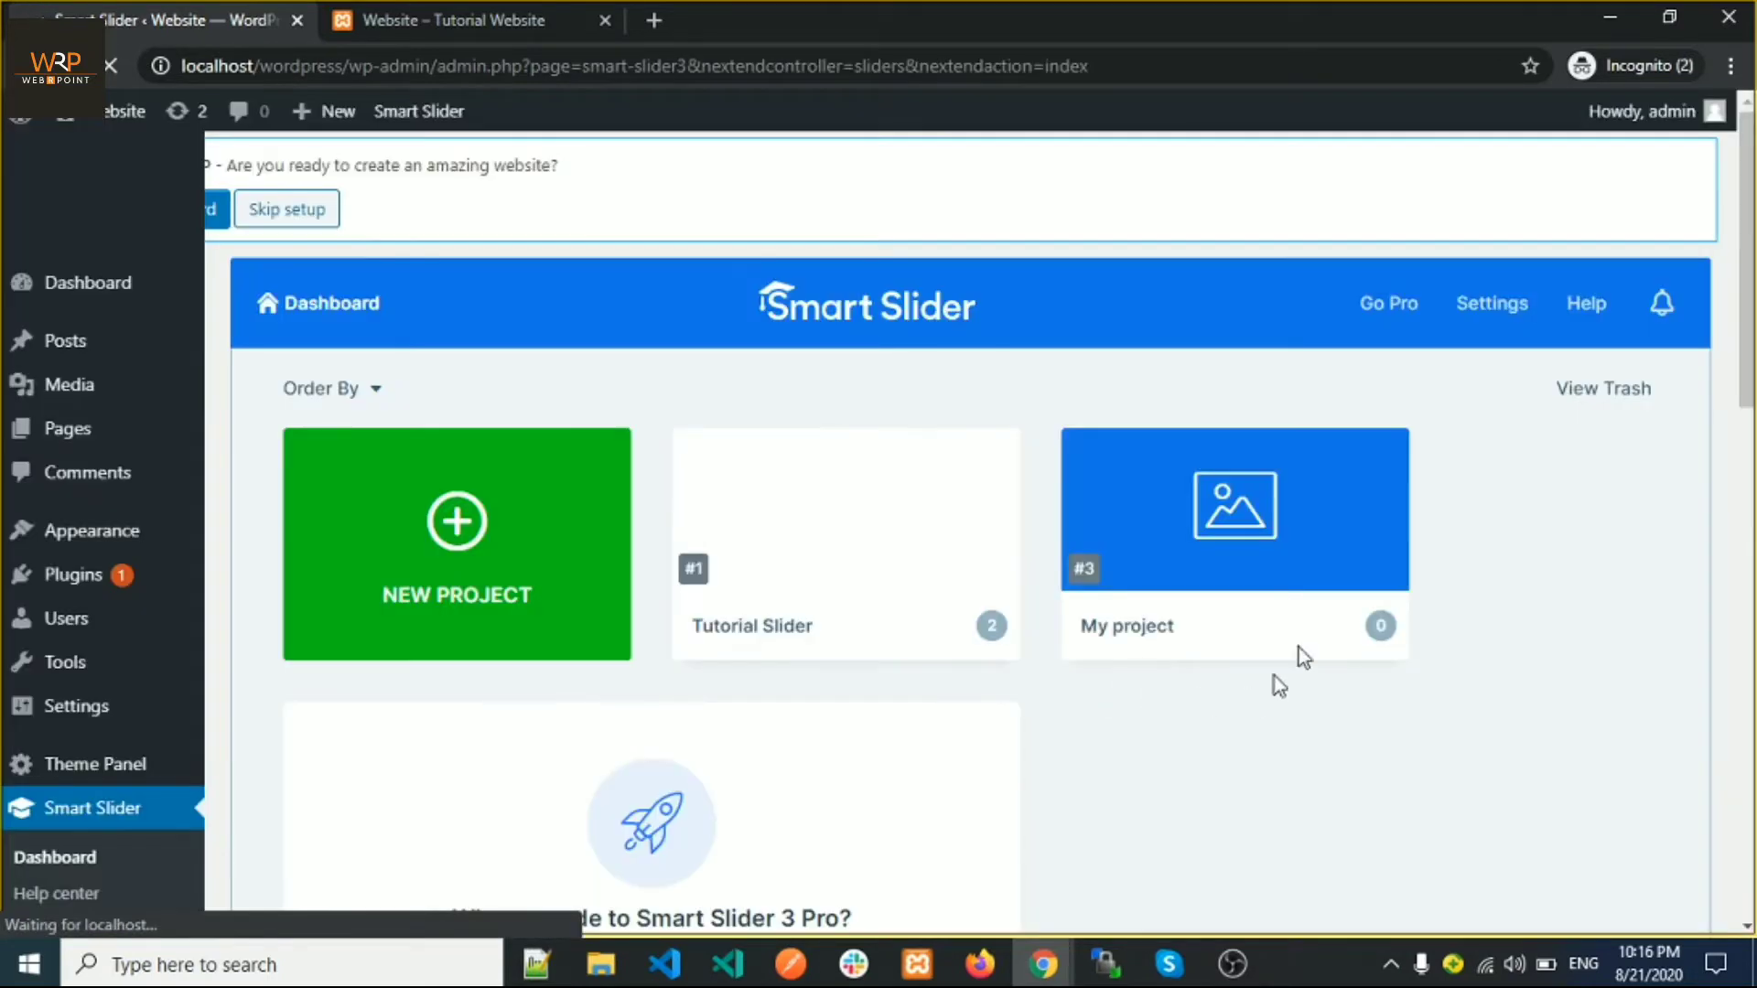
# Start a new slider project based on a template
pyautogui.moveTo(714, 536)
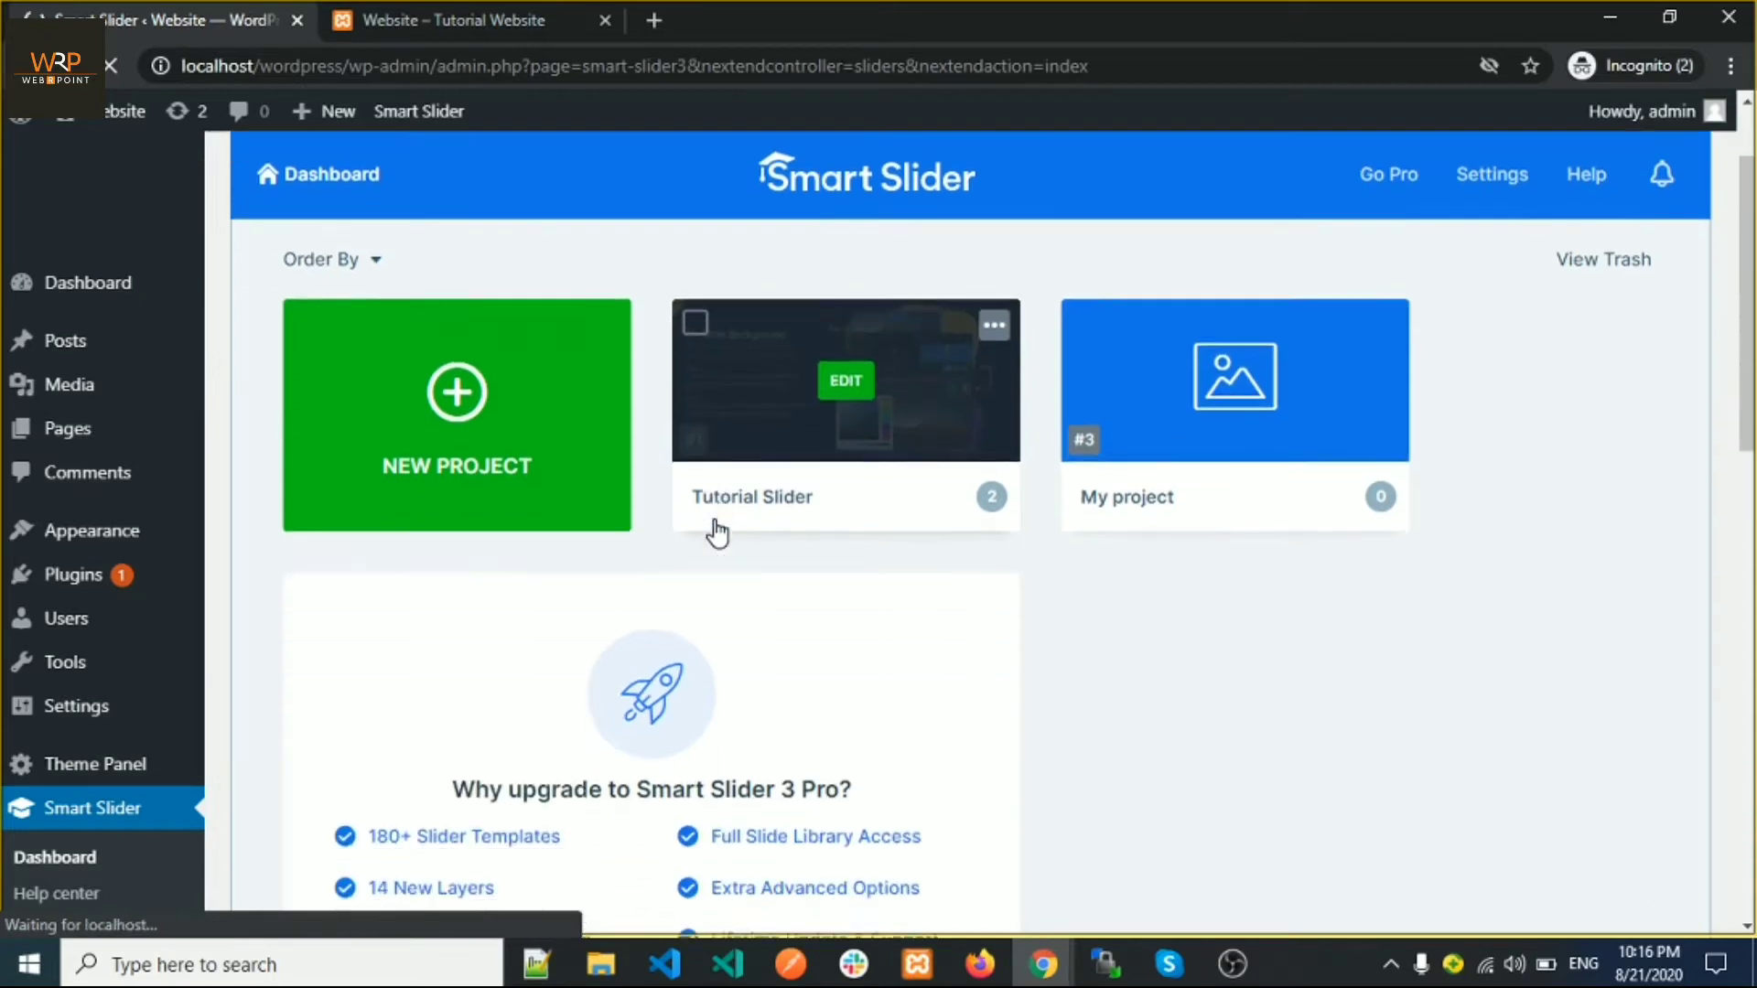
pyautogui.click(457, 419)
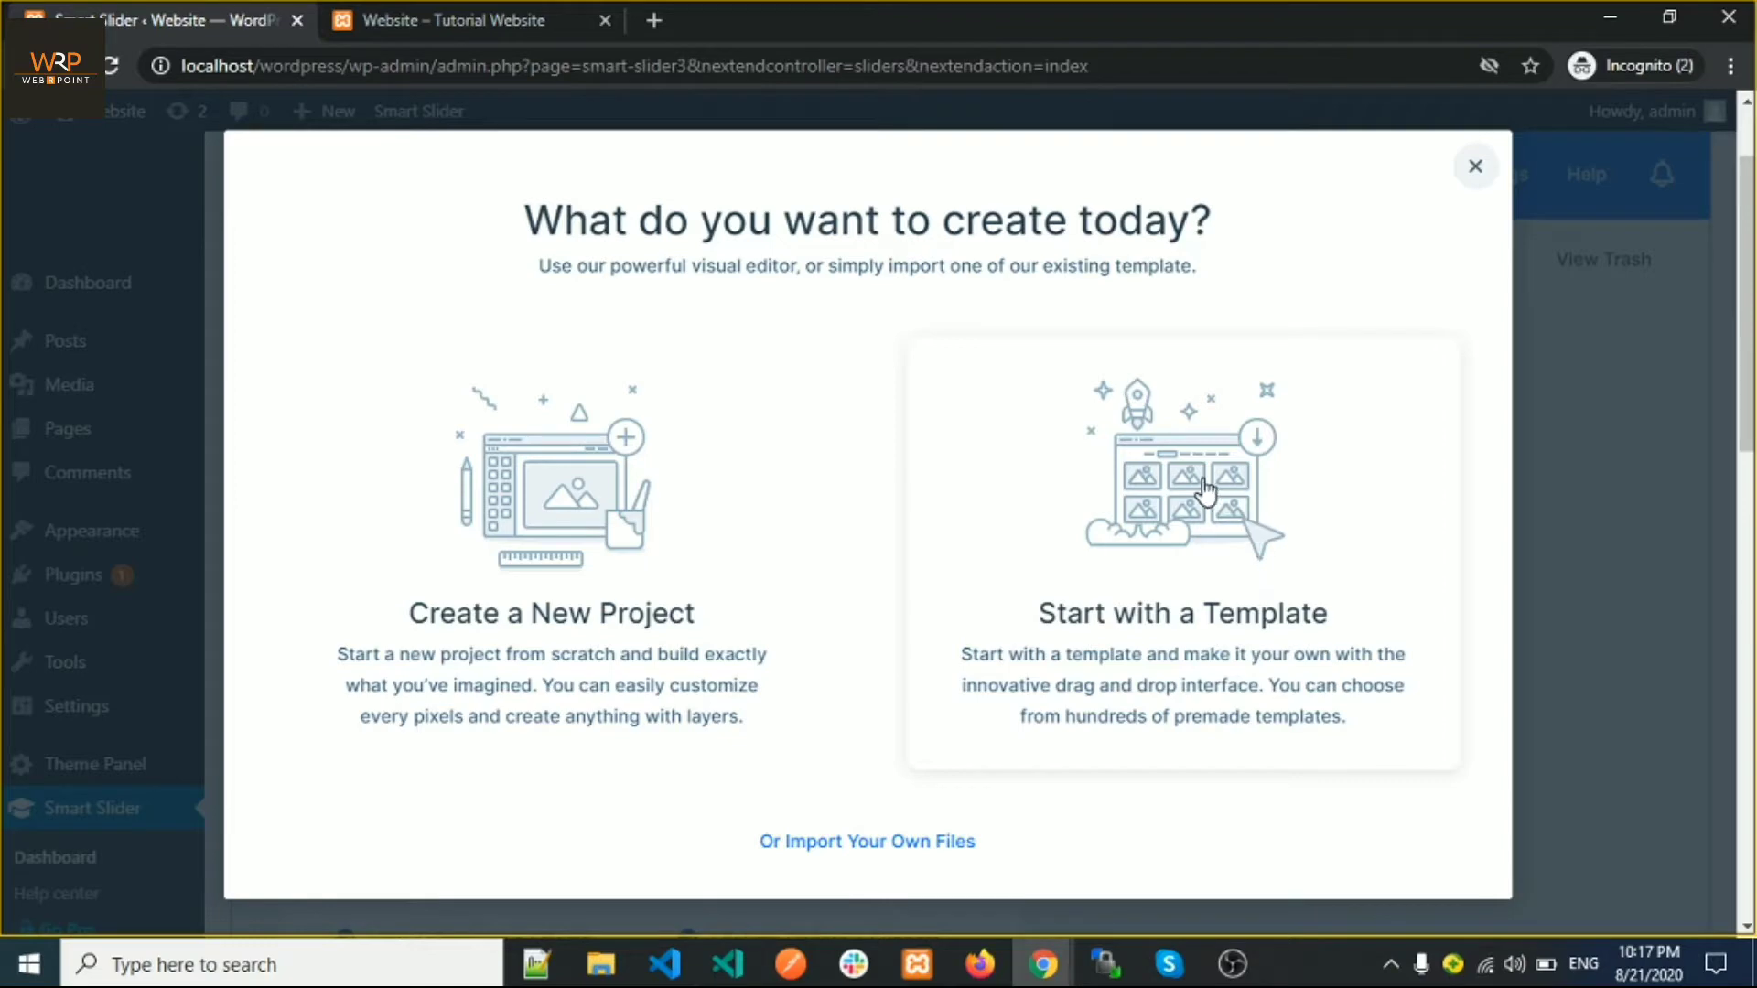
pyautogui.click(1205, 489)
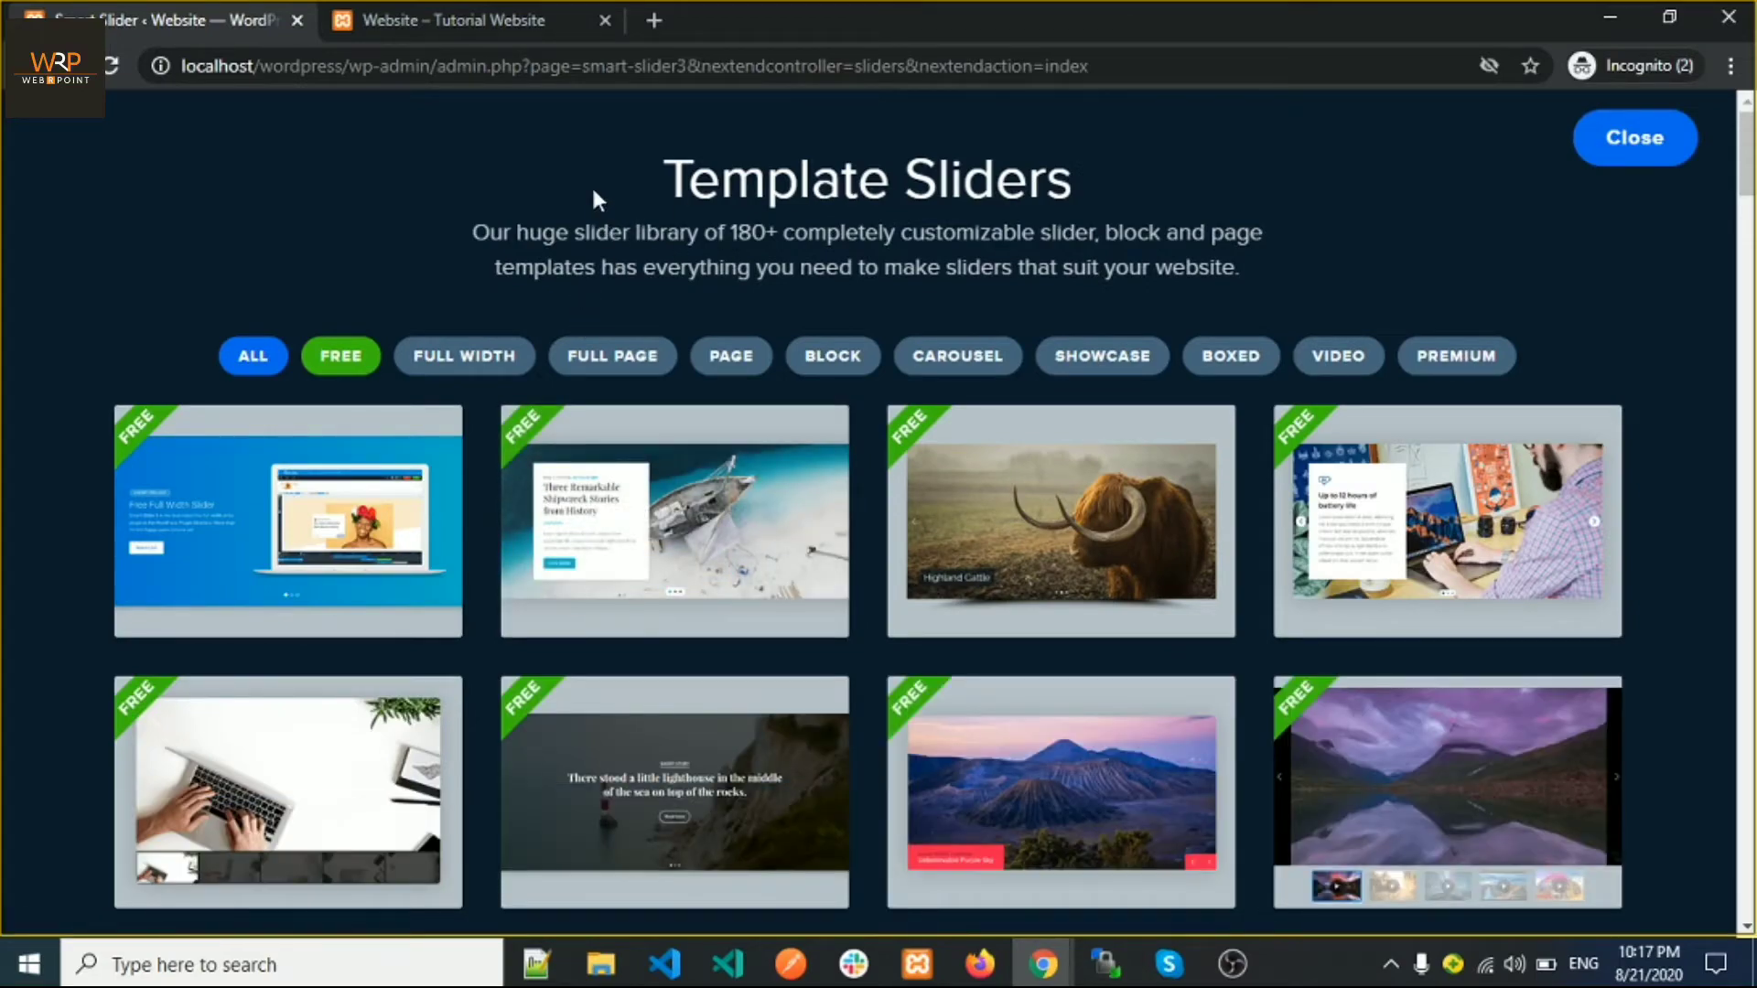
# Browse the template slider library and filter it to the free templates
pyautogui.scroll(-10, 746, 563)
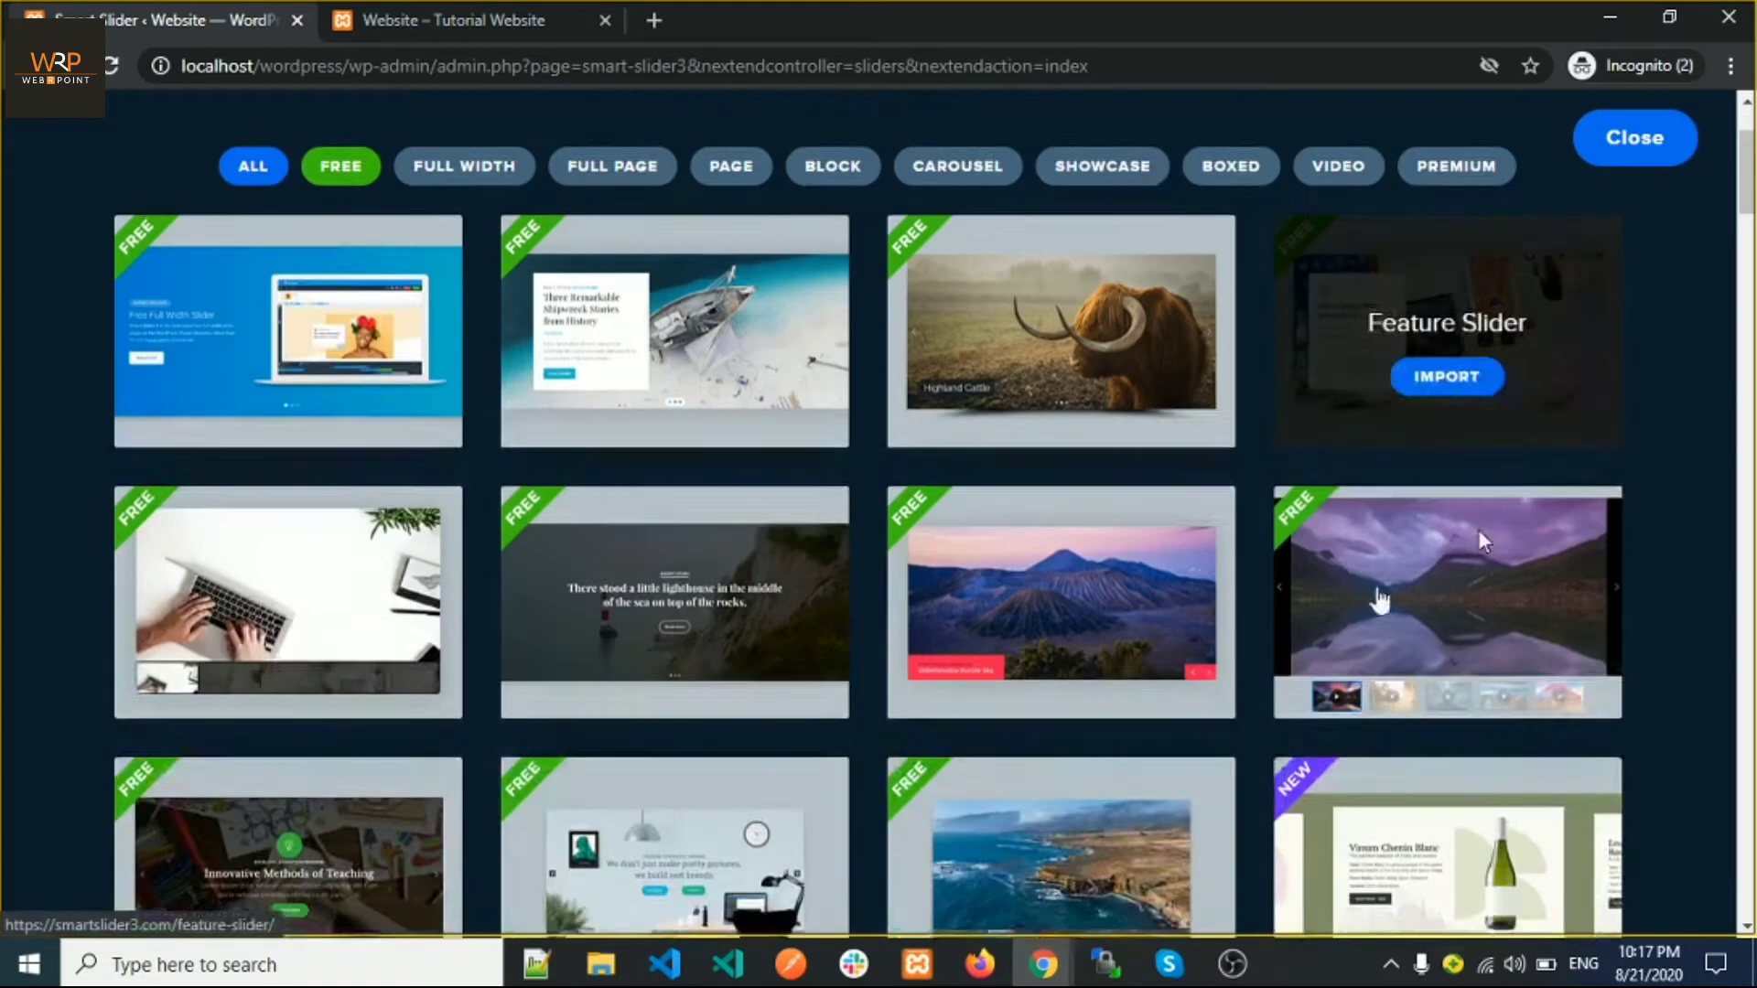
pyautogui.scroll(-7, 746, 563)
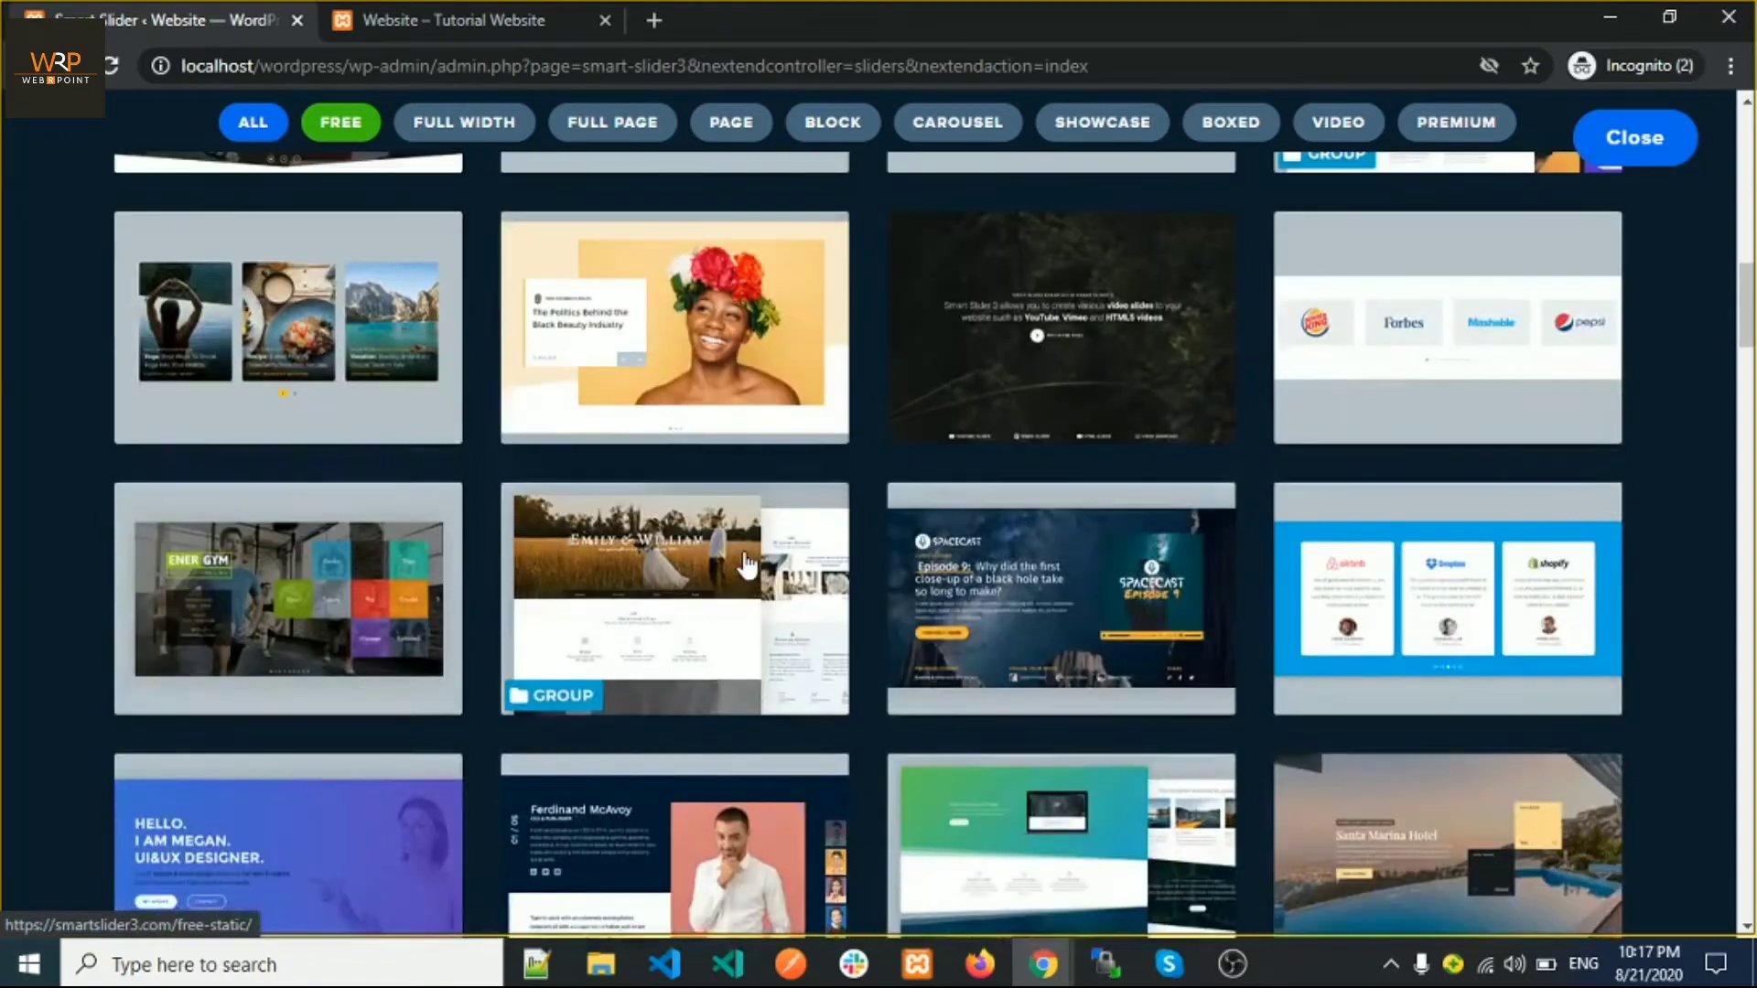
pyautogui.scroll(13, 746, 563)
pyautogui.scroll(5, 745, 563)
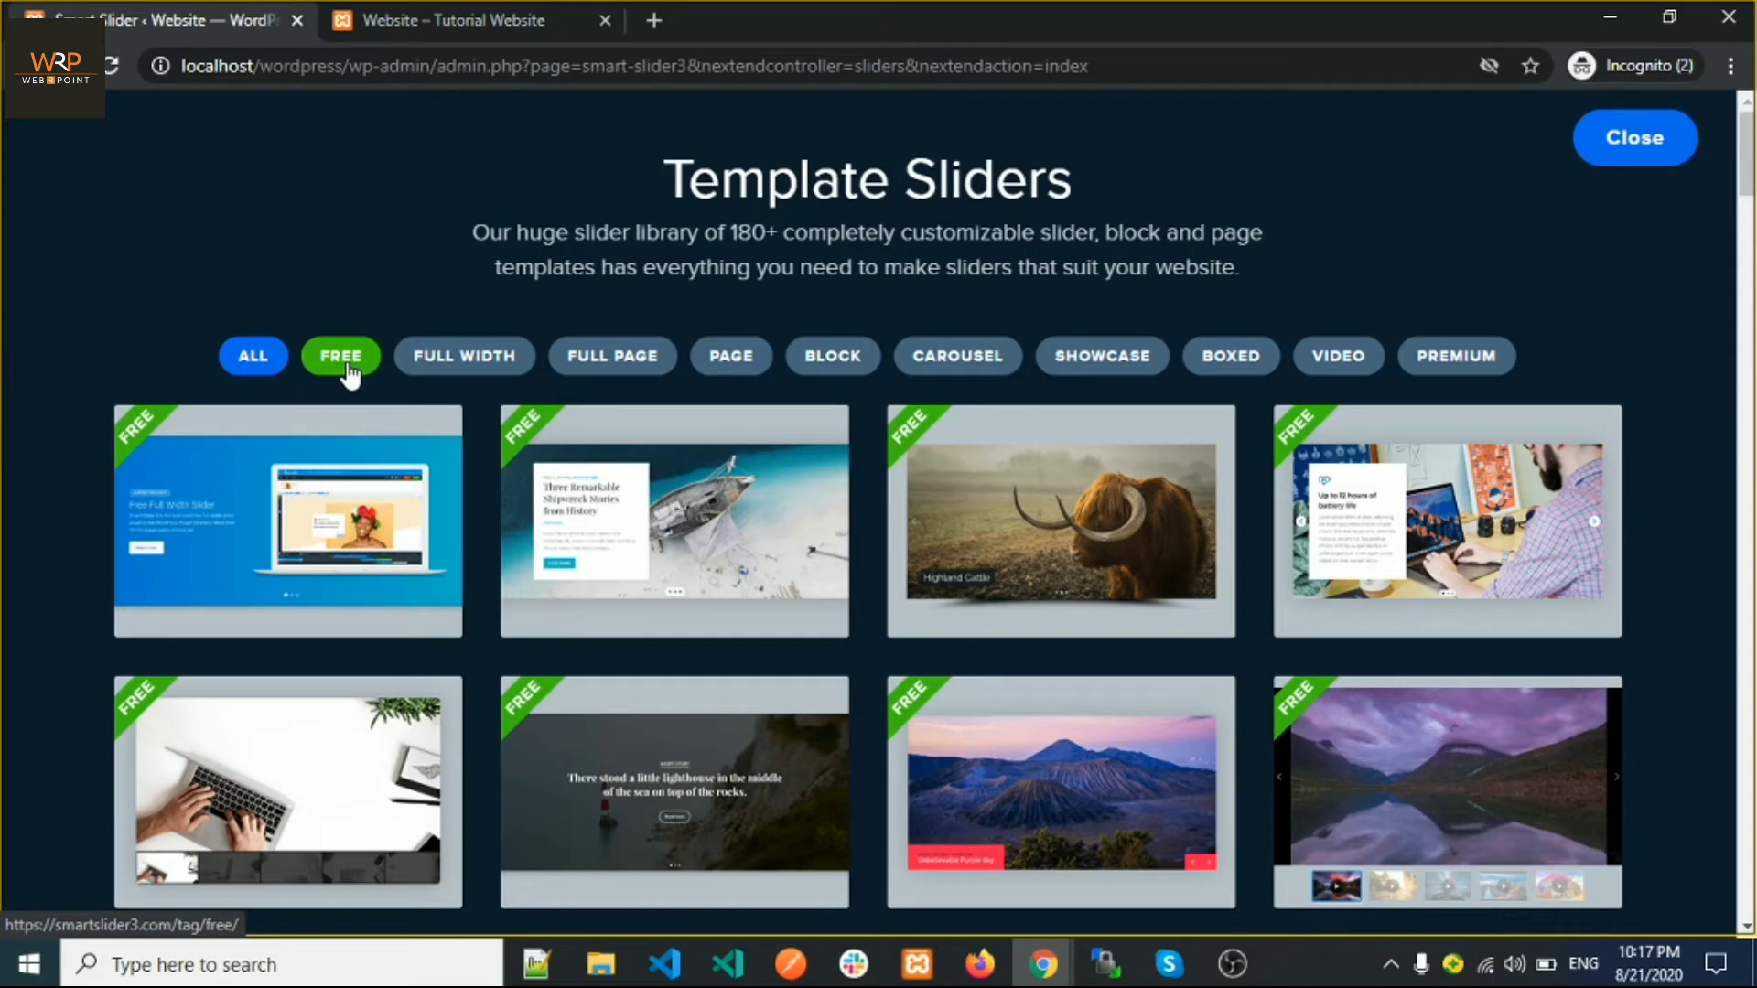
pyautogui.click(351, 373)
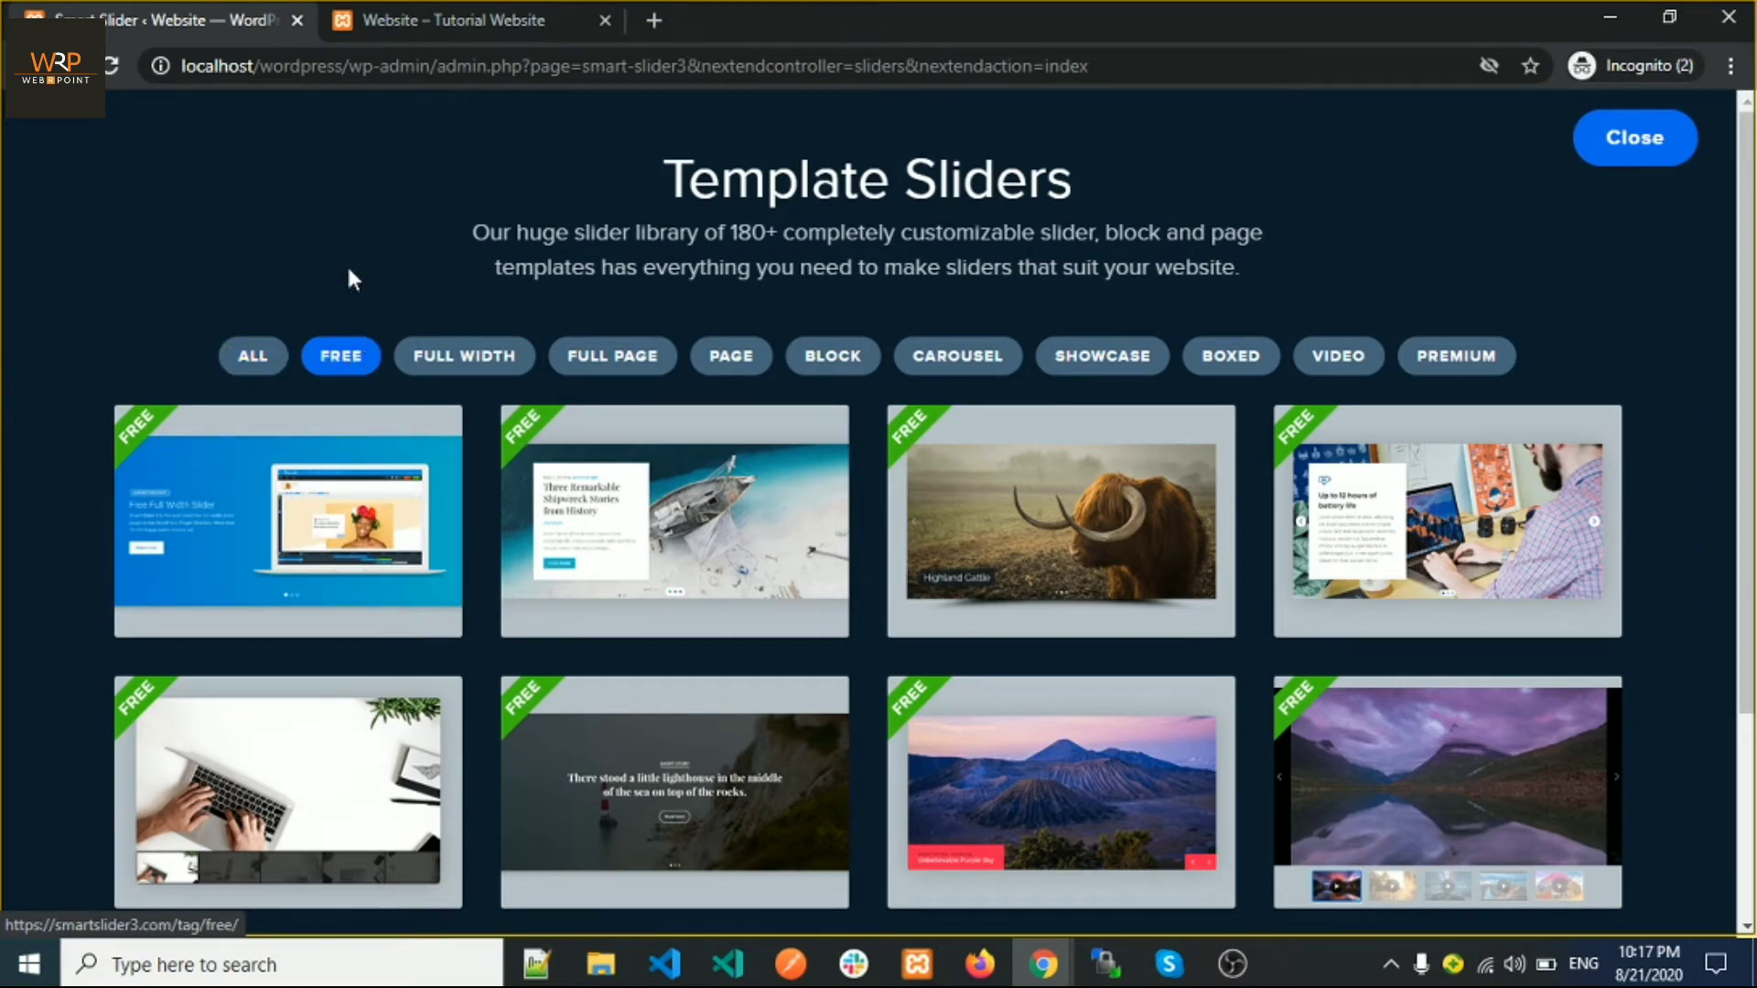
# Open the Gradient Slider template's online demo, accept the cookie notice and page through its slides
pyautogui.moveTo(211, 497)
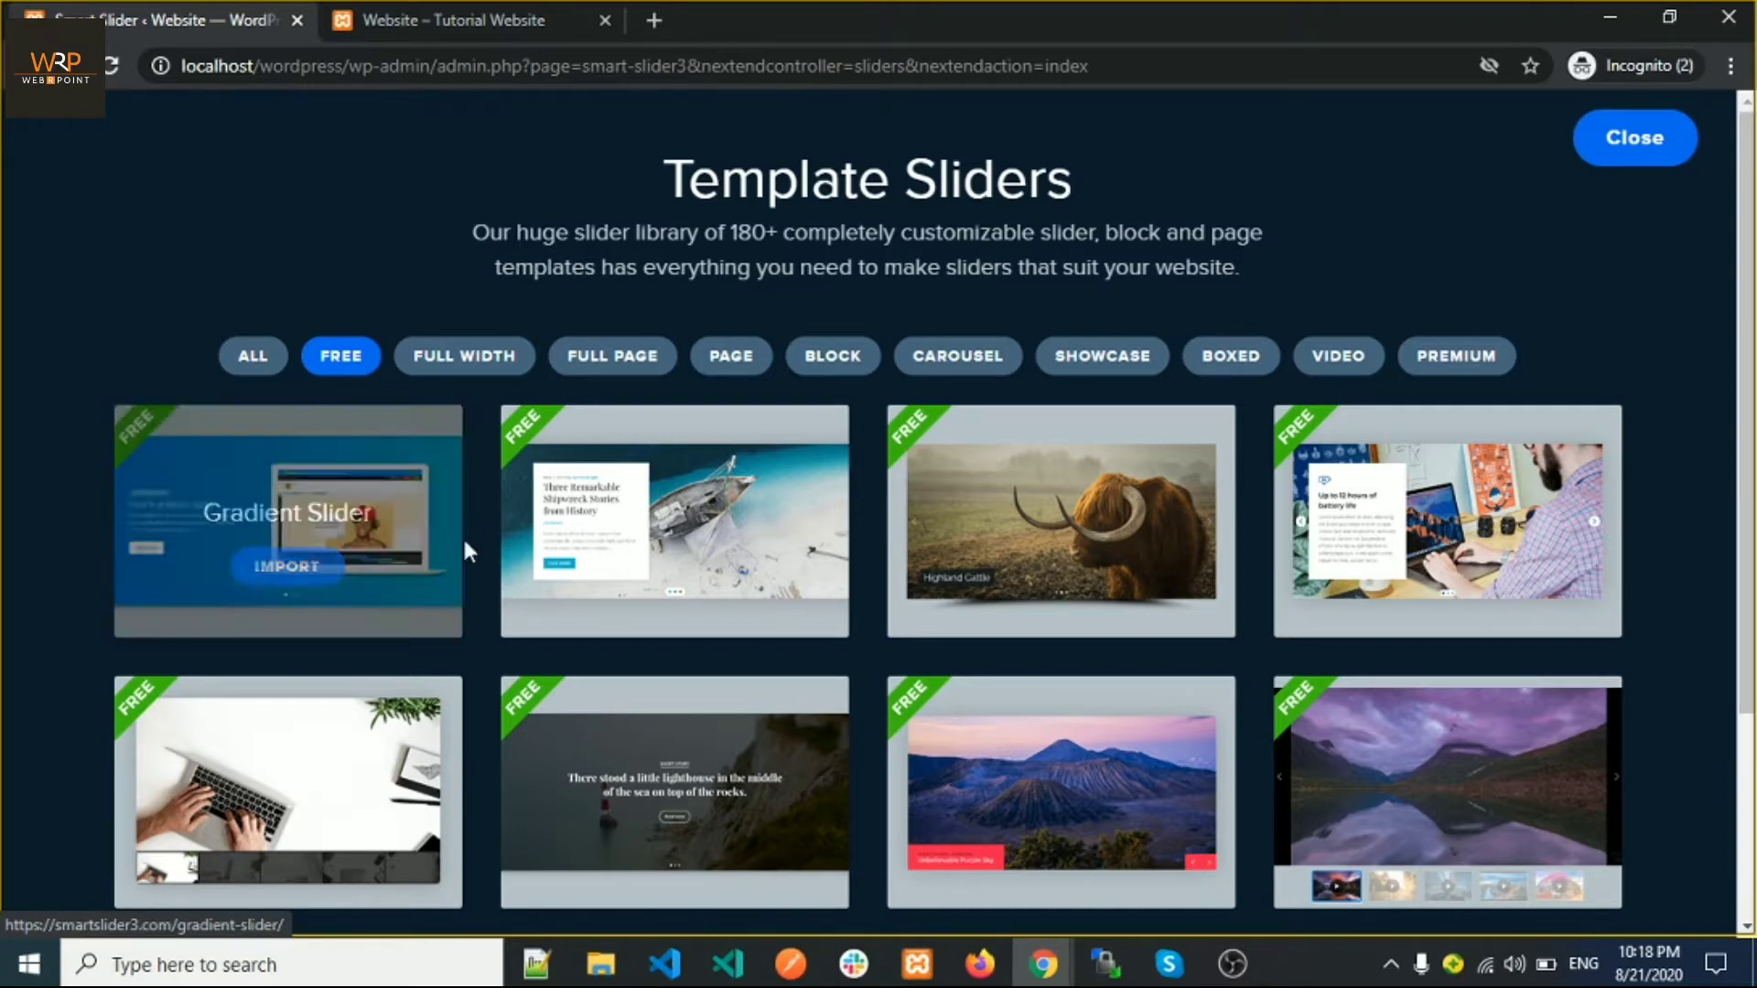
pyautogui.click(341, 497)
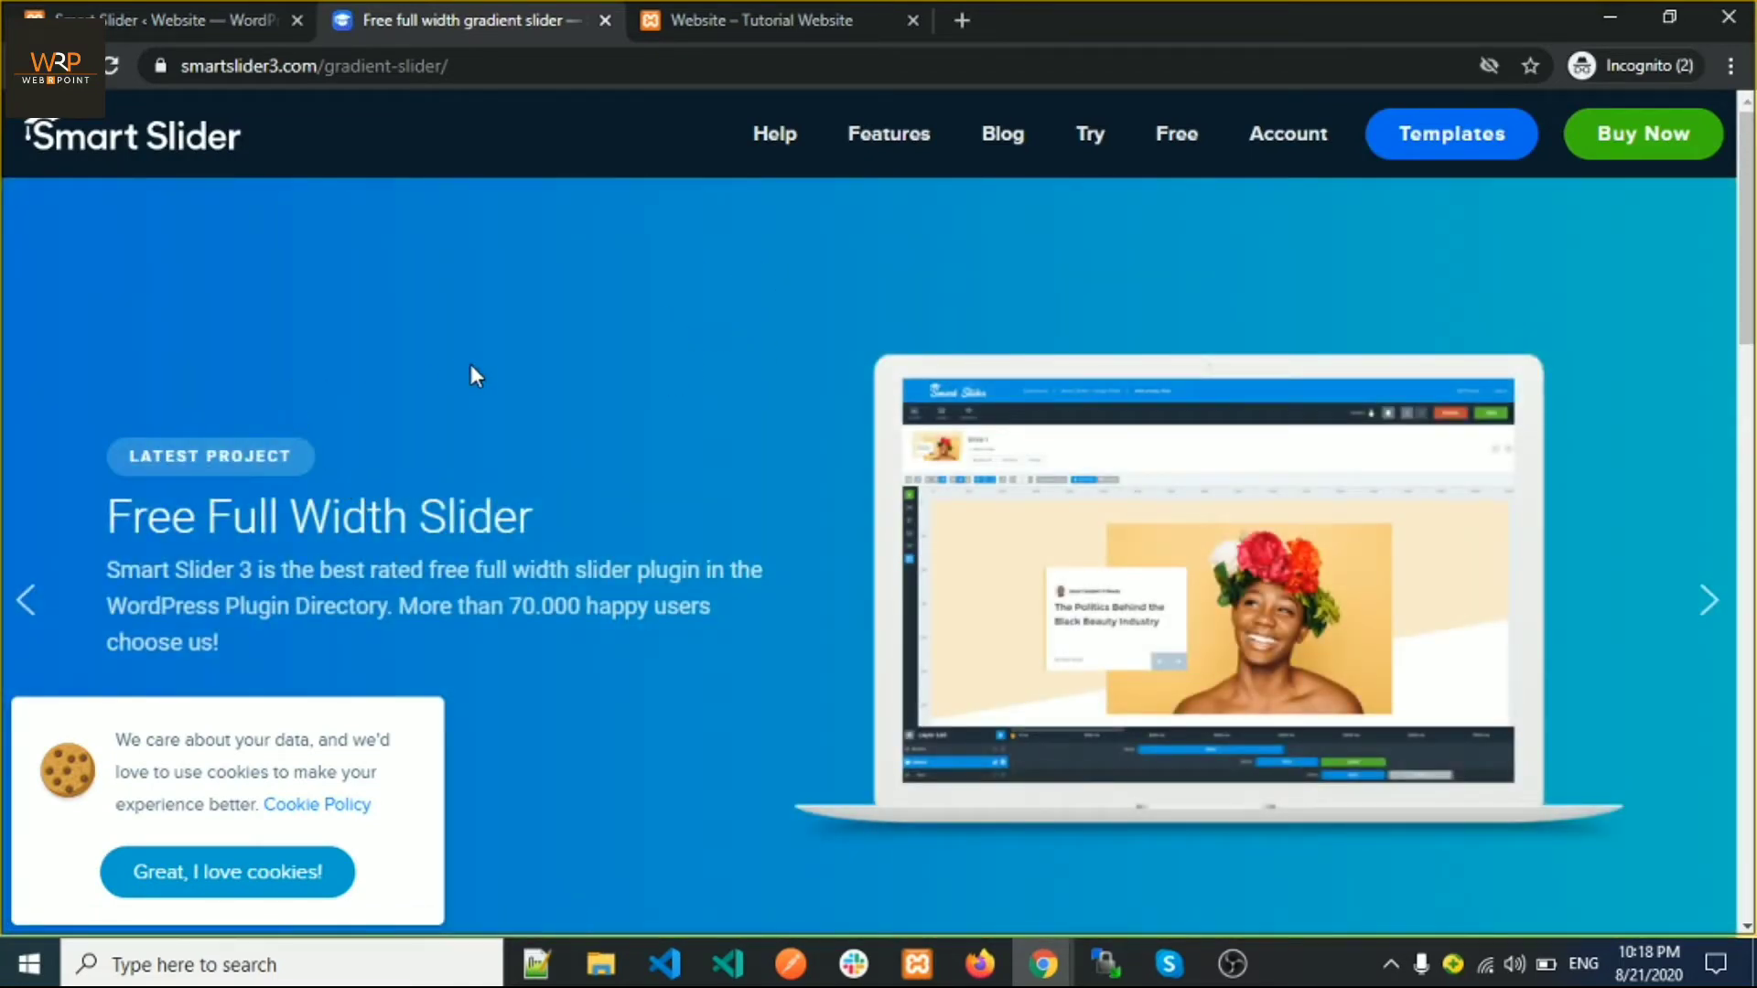
pyautogui.click(248, 888)
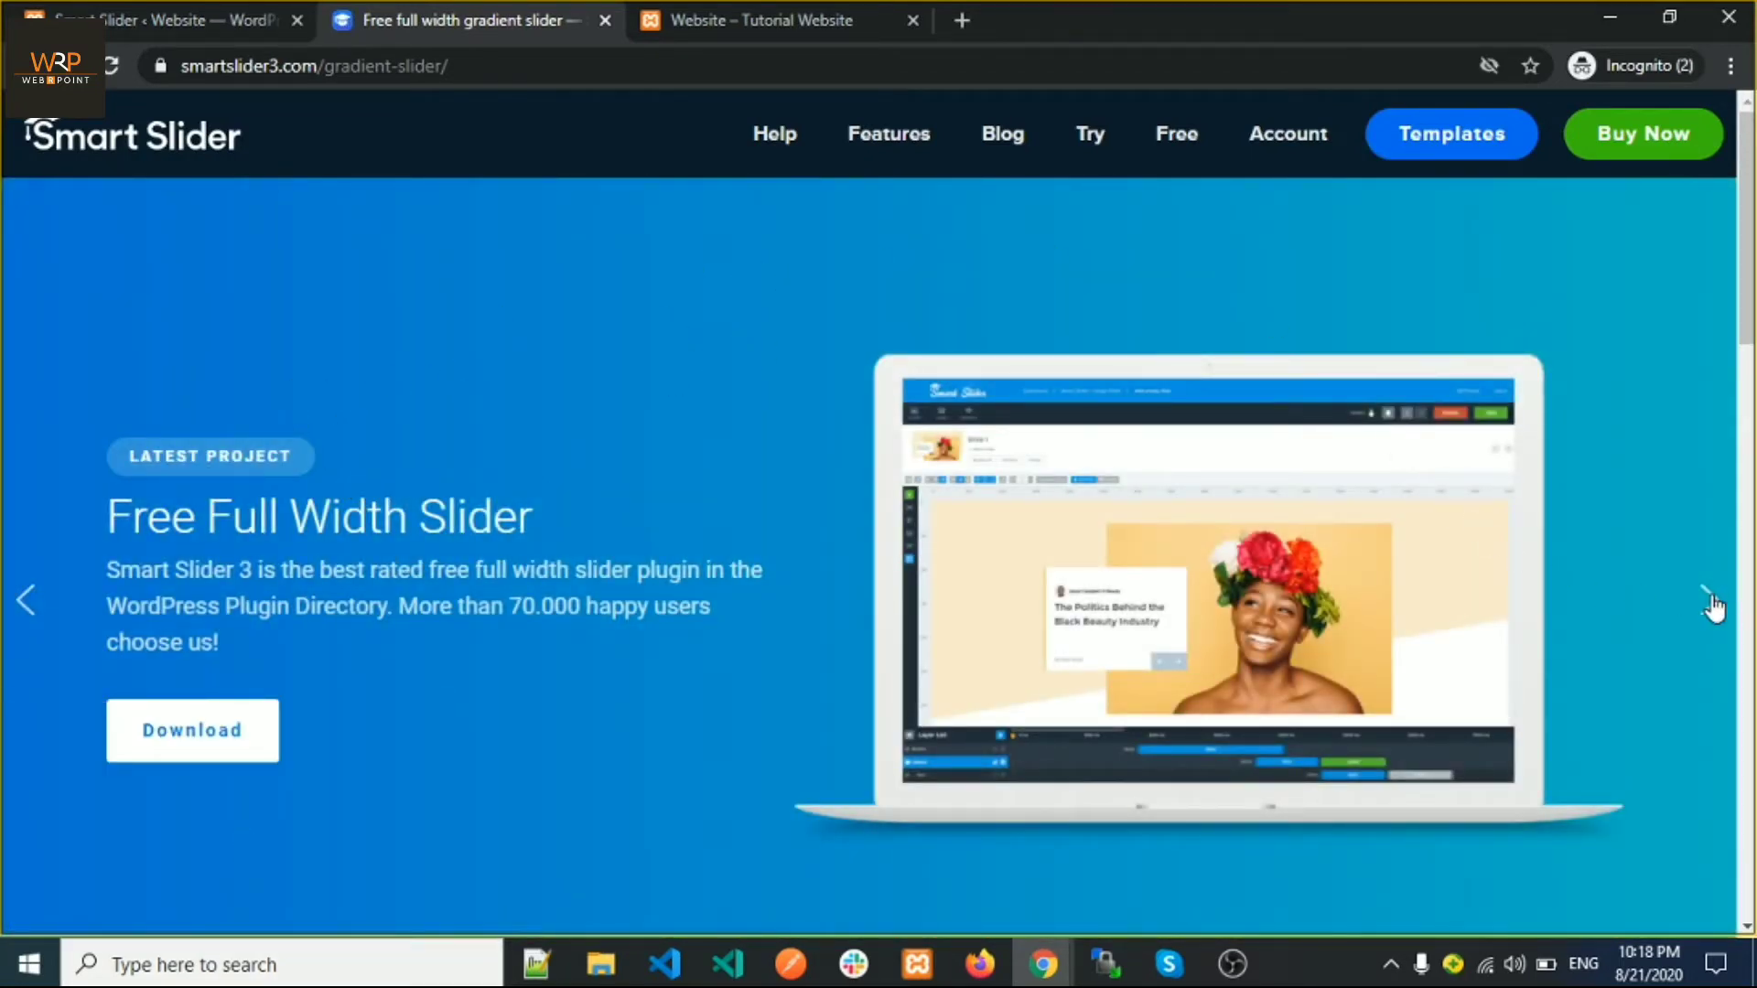
pyautogui.click(1708, 601)
pyautogui.scroll(-1, 1712, 604)
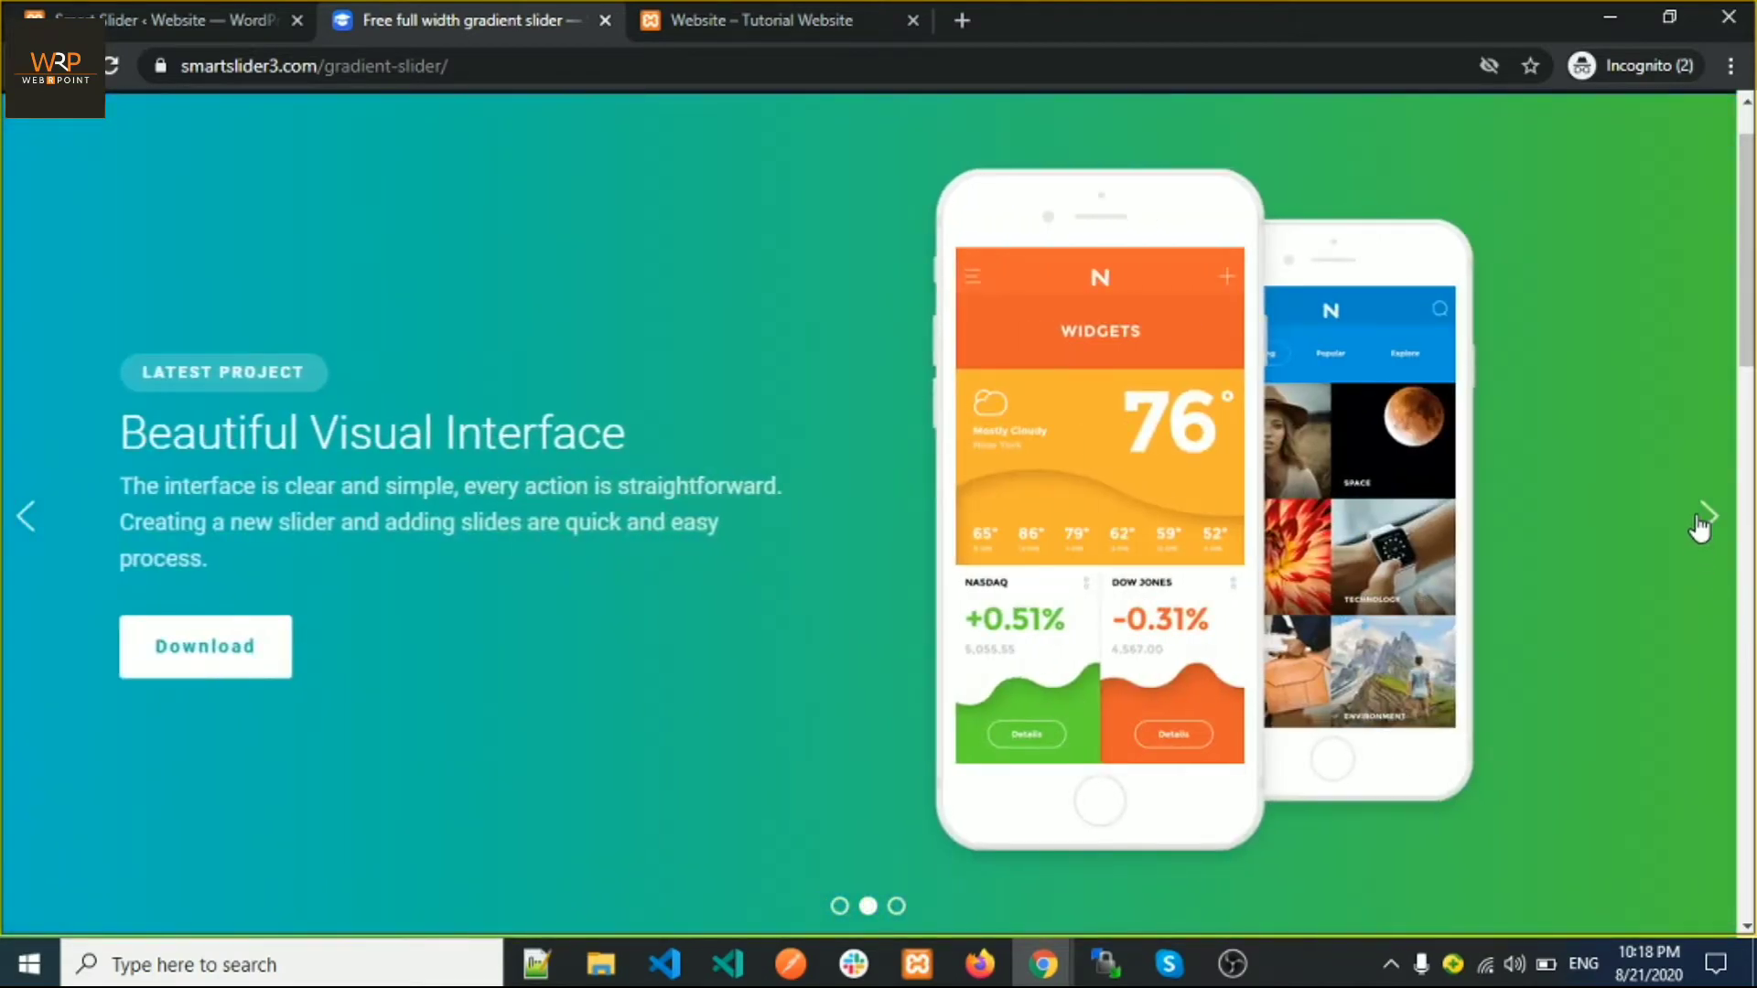
pyautogui.click(1704, 520)
pyautogui.click(1700, 526)
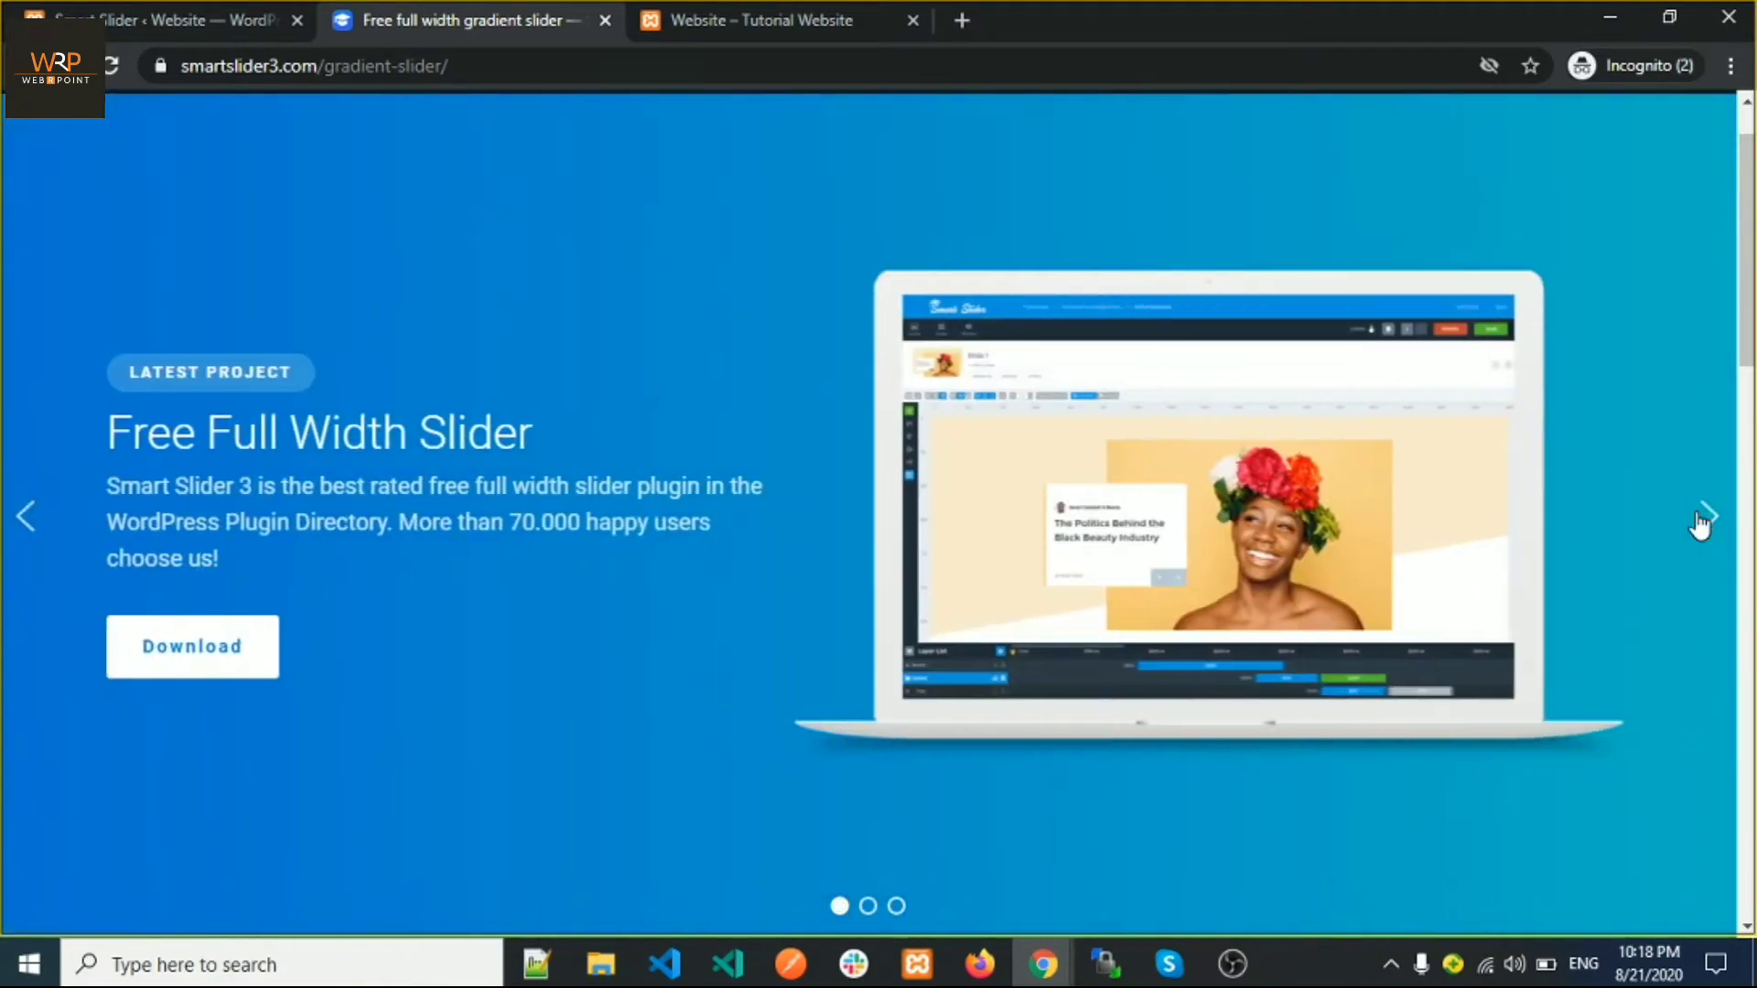
pyautogui.click(1700, 526)
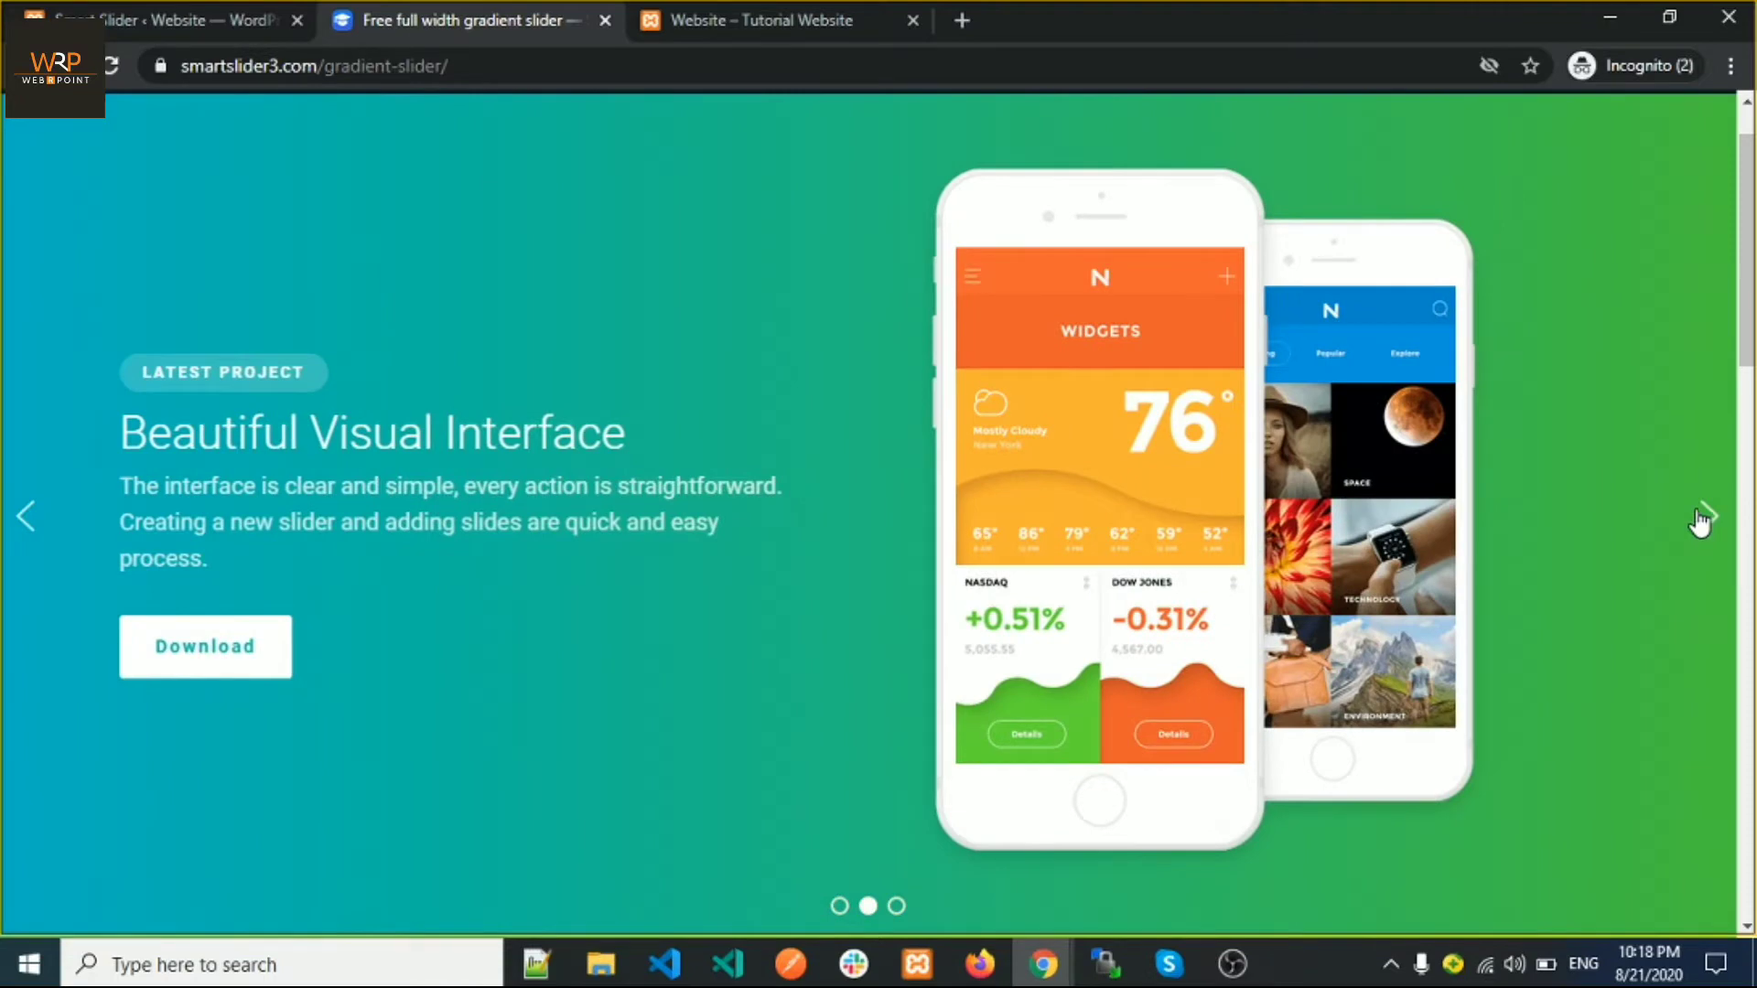
pyautogui.click(1700, 523)
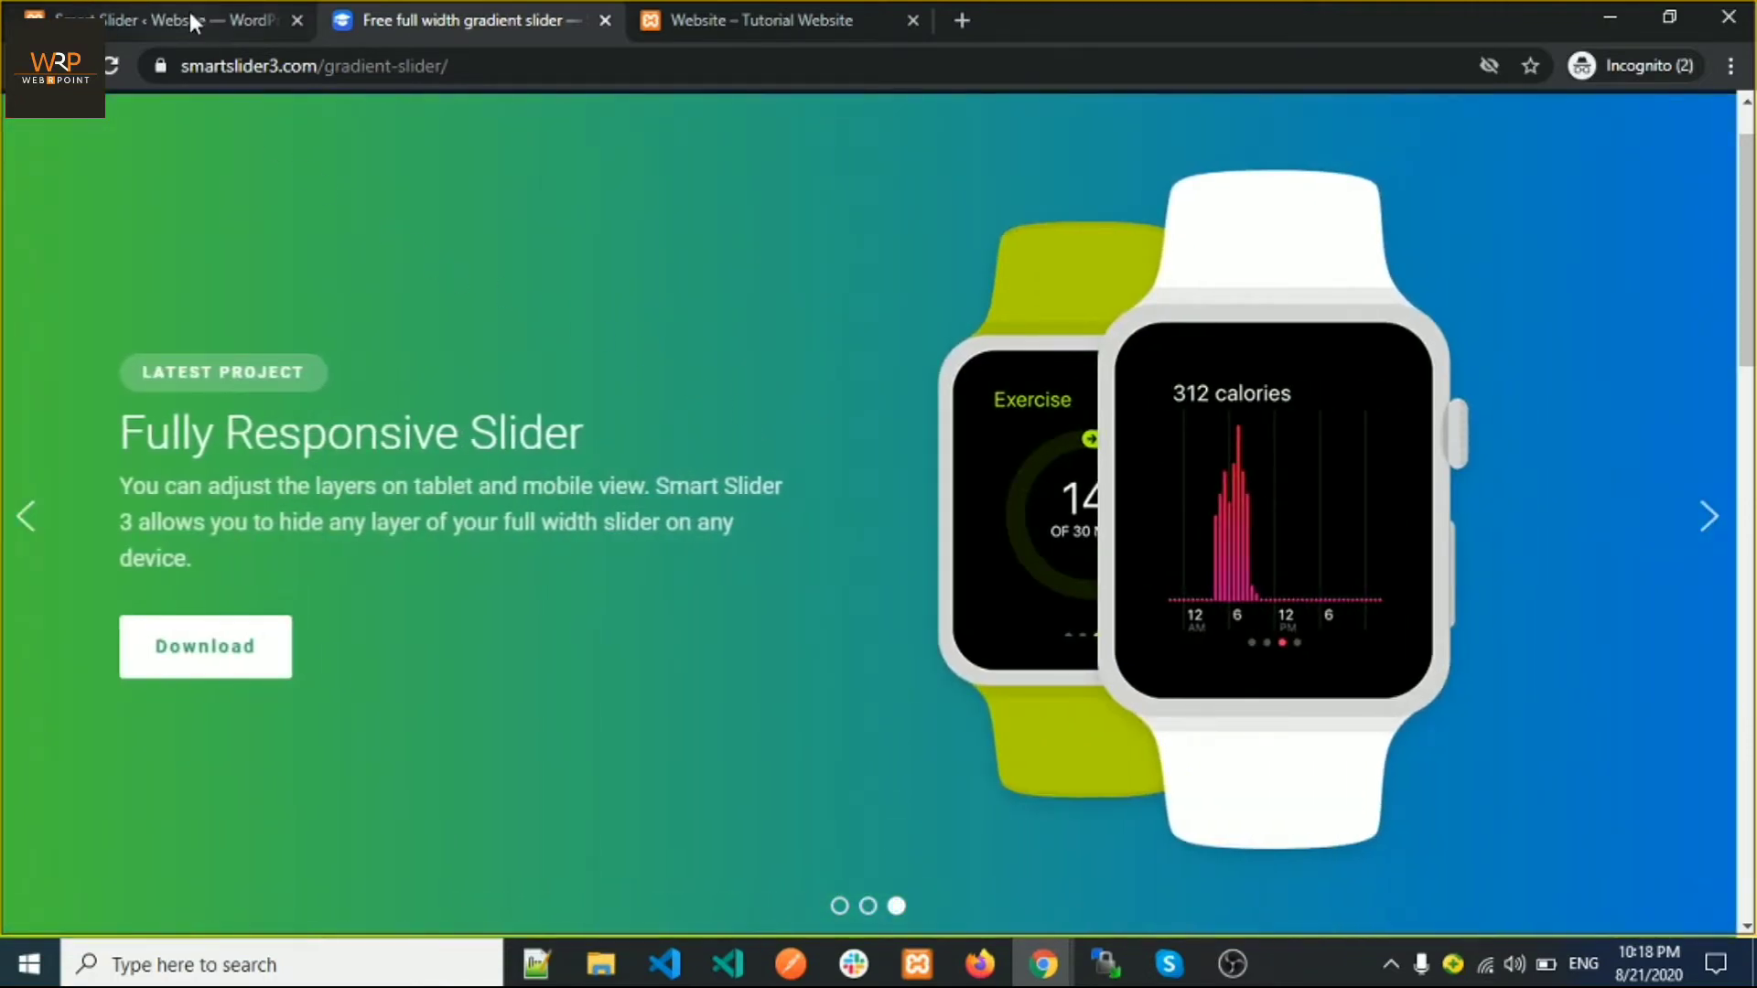
# Return to the template library and import the Gradient Slider template
pyautogui.click(190, 13)
pyautogui.moveTo(294, 513)
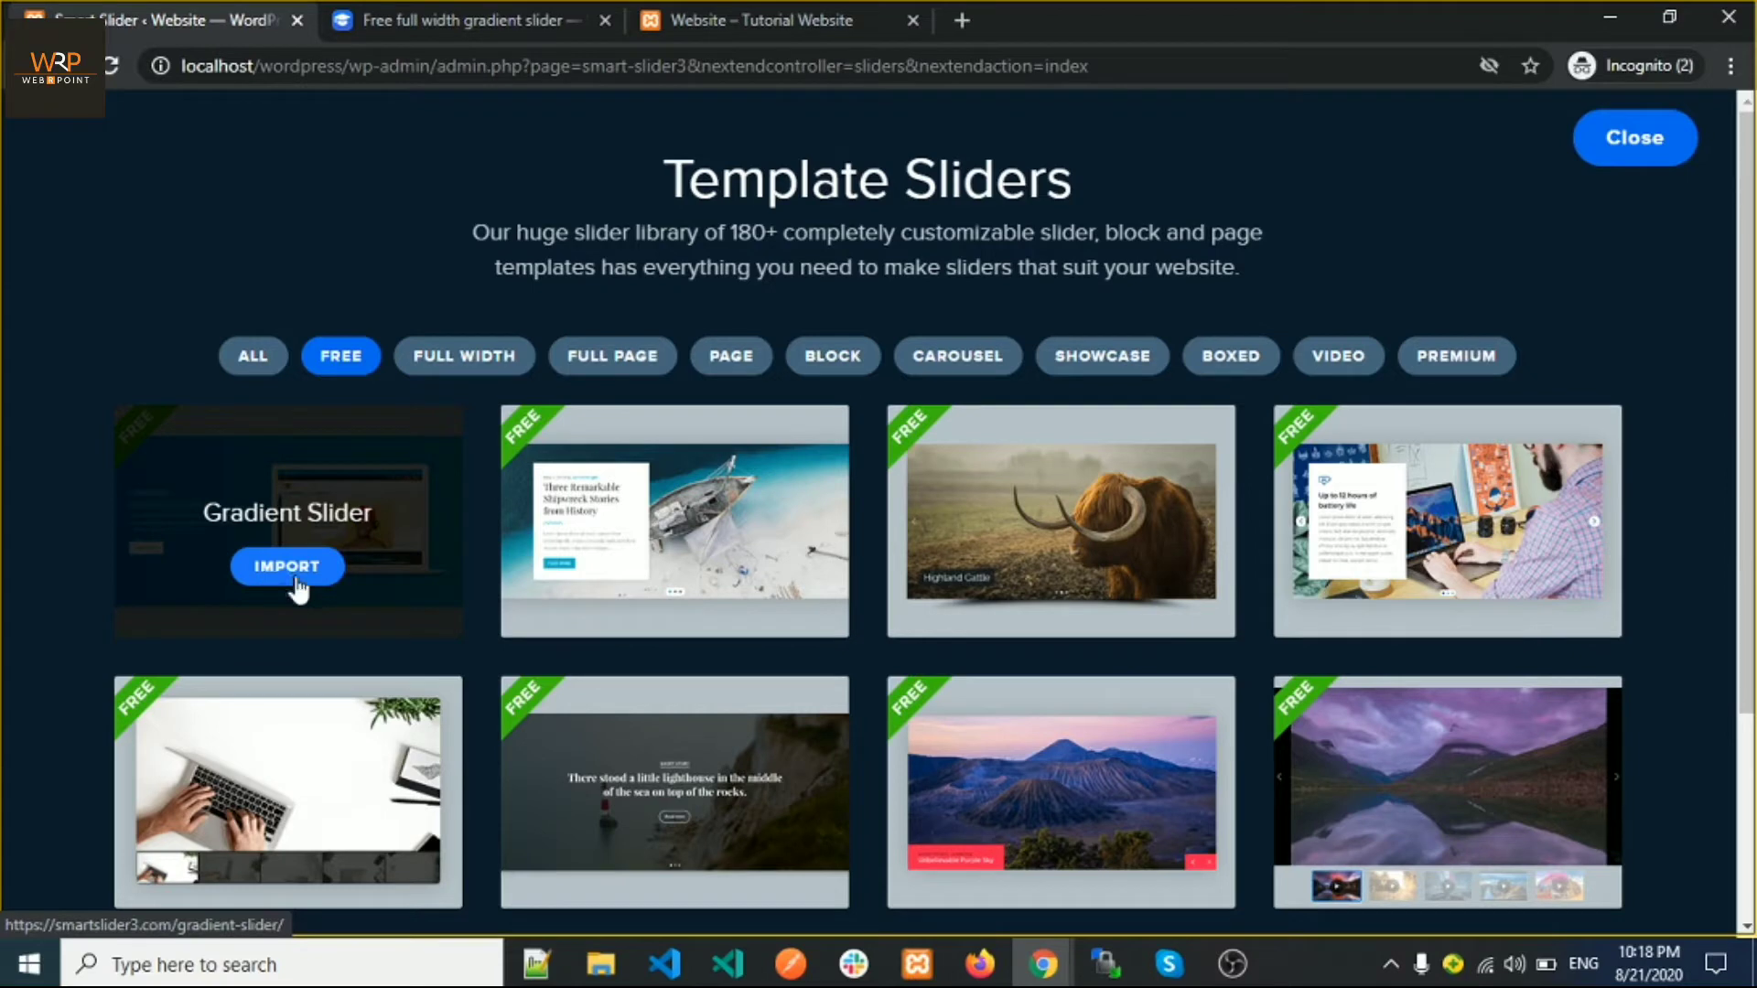
pyautogui.click(286, 566)
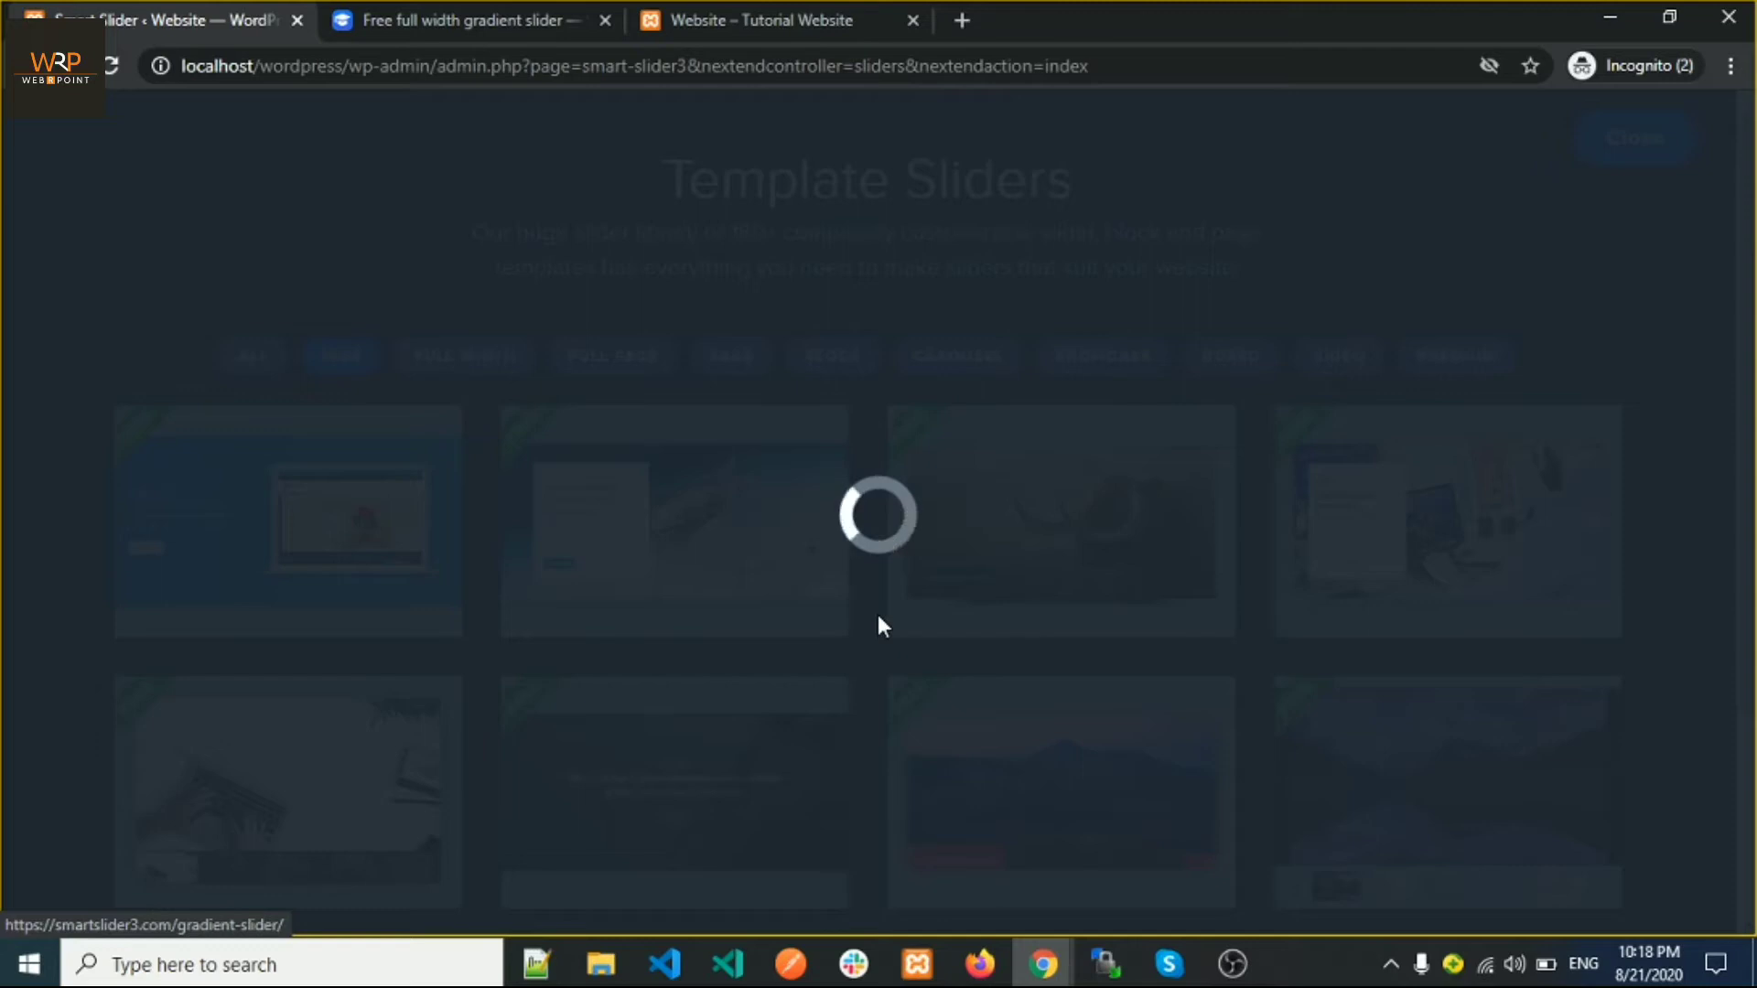
# Review the Gradient Slider demo's slides again, examining their heading text and following the Download link
pyautogui.click(436, 27)
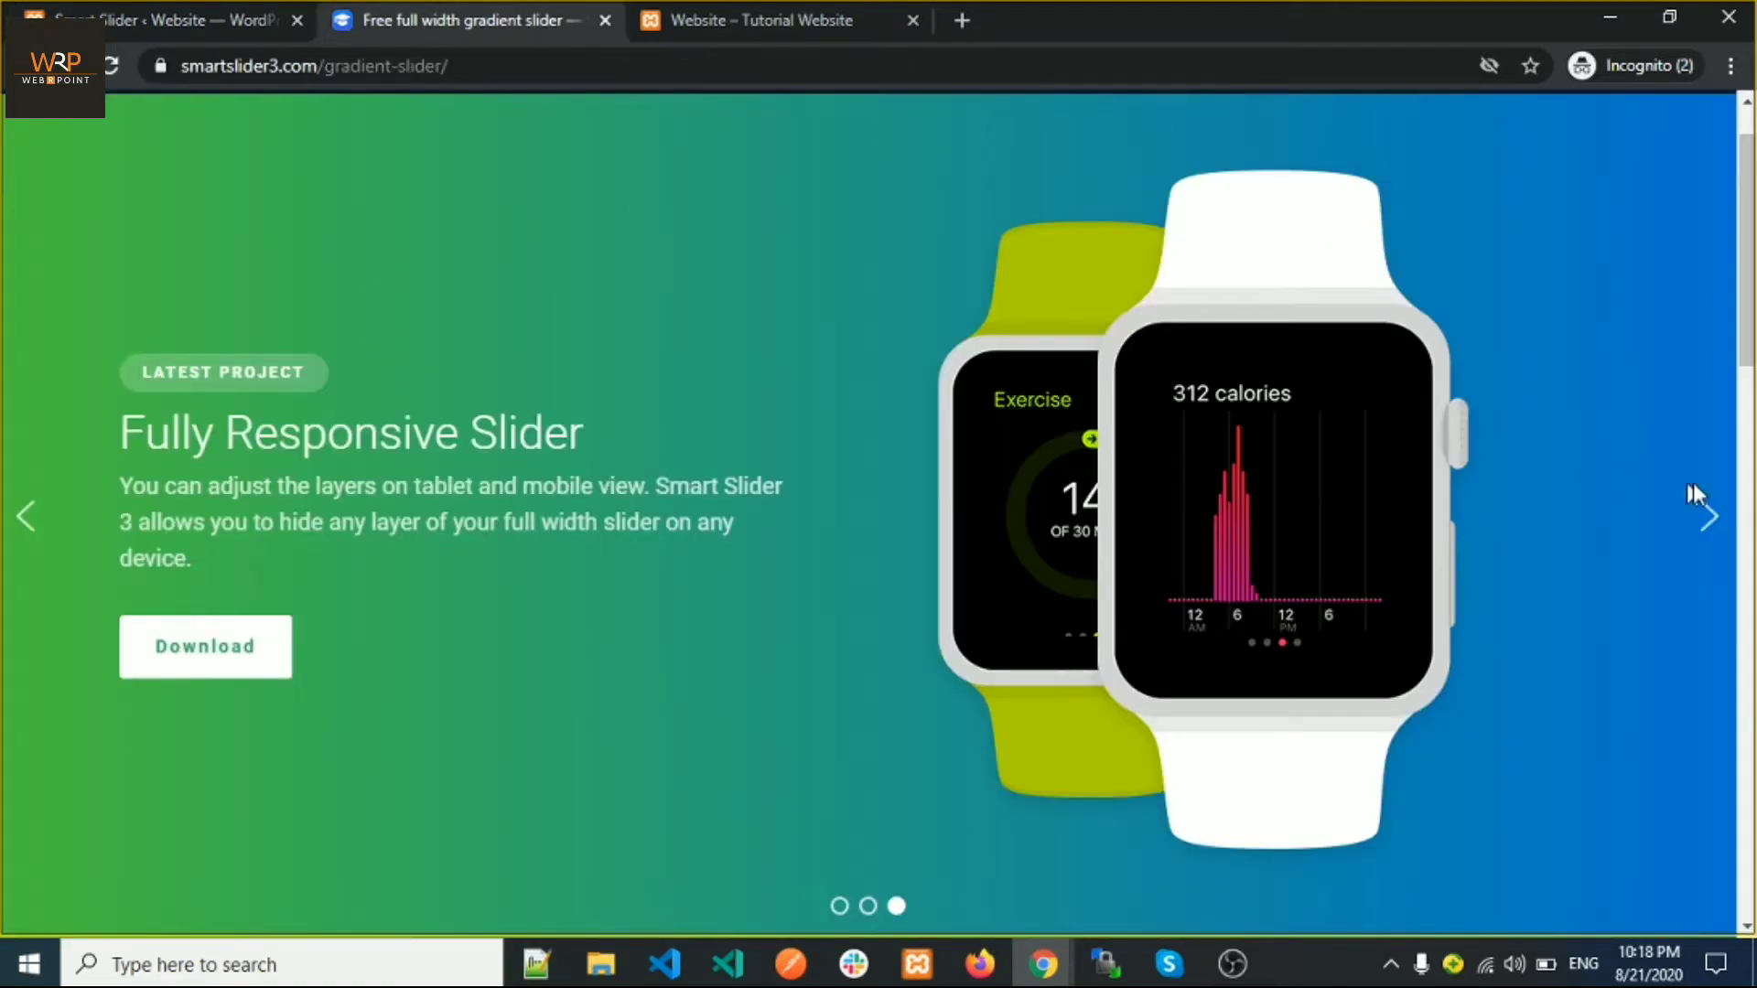
pyautogui.click(1711, 531)
pyautogui.click(1709, 517)
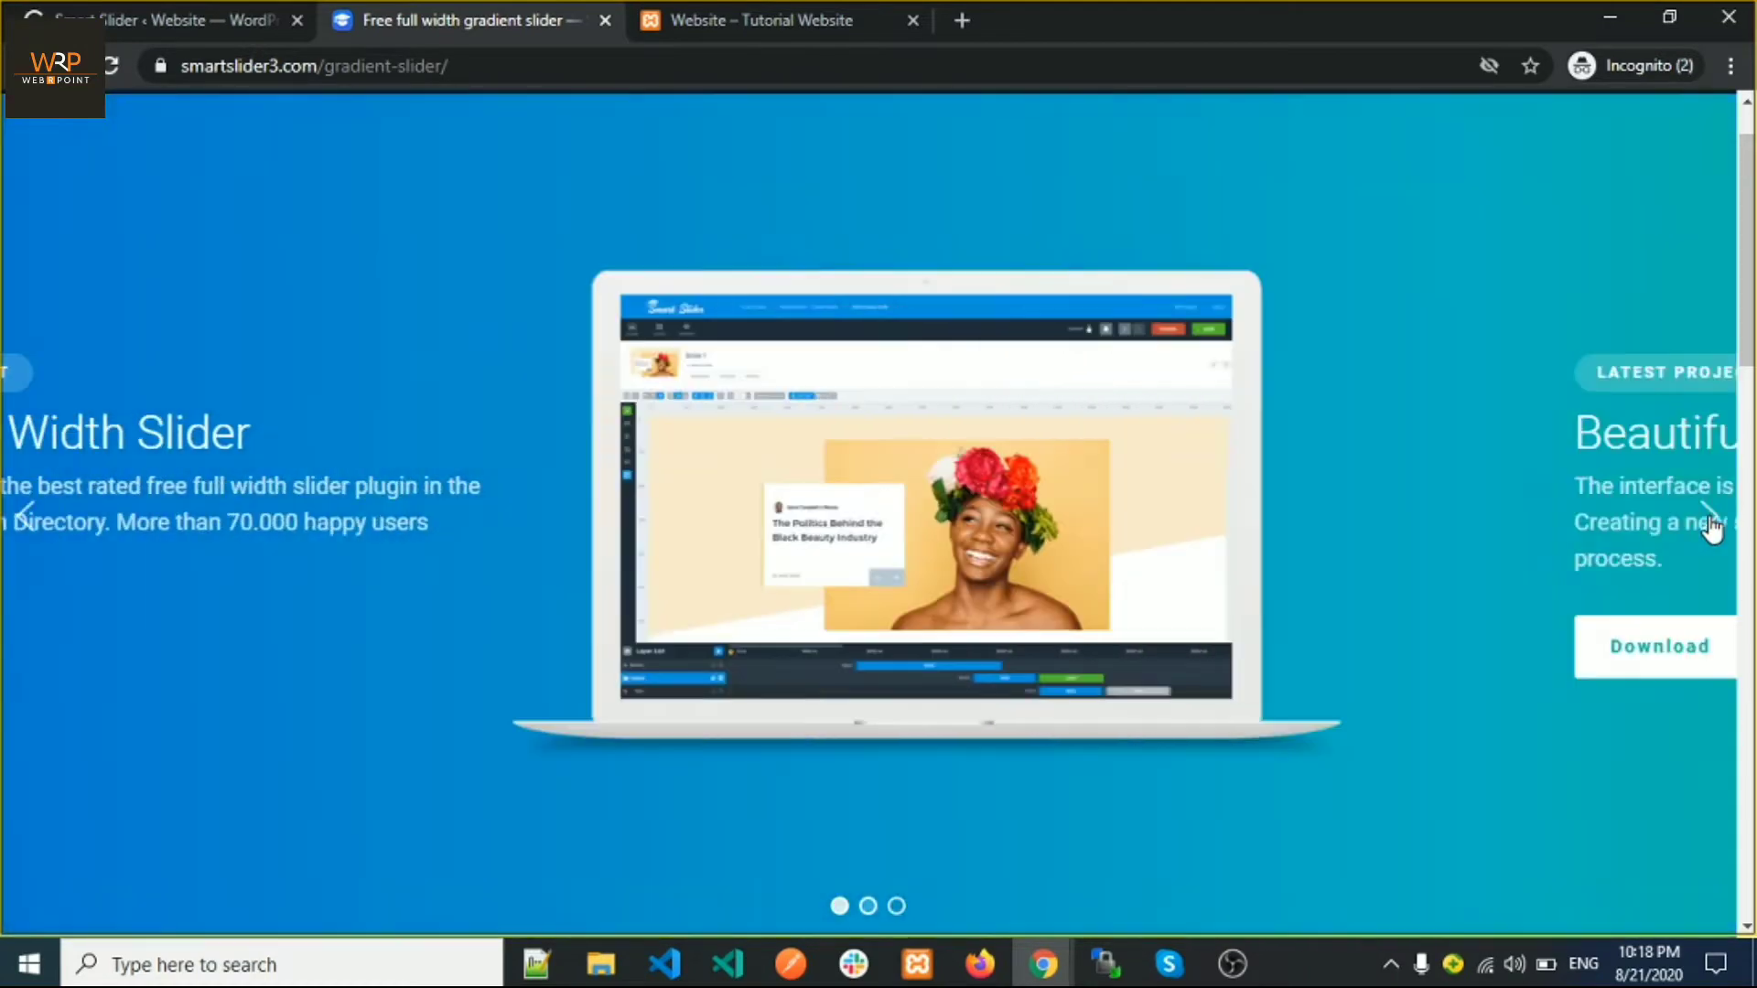
pyautogui.click(1710, 517)
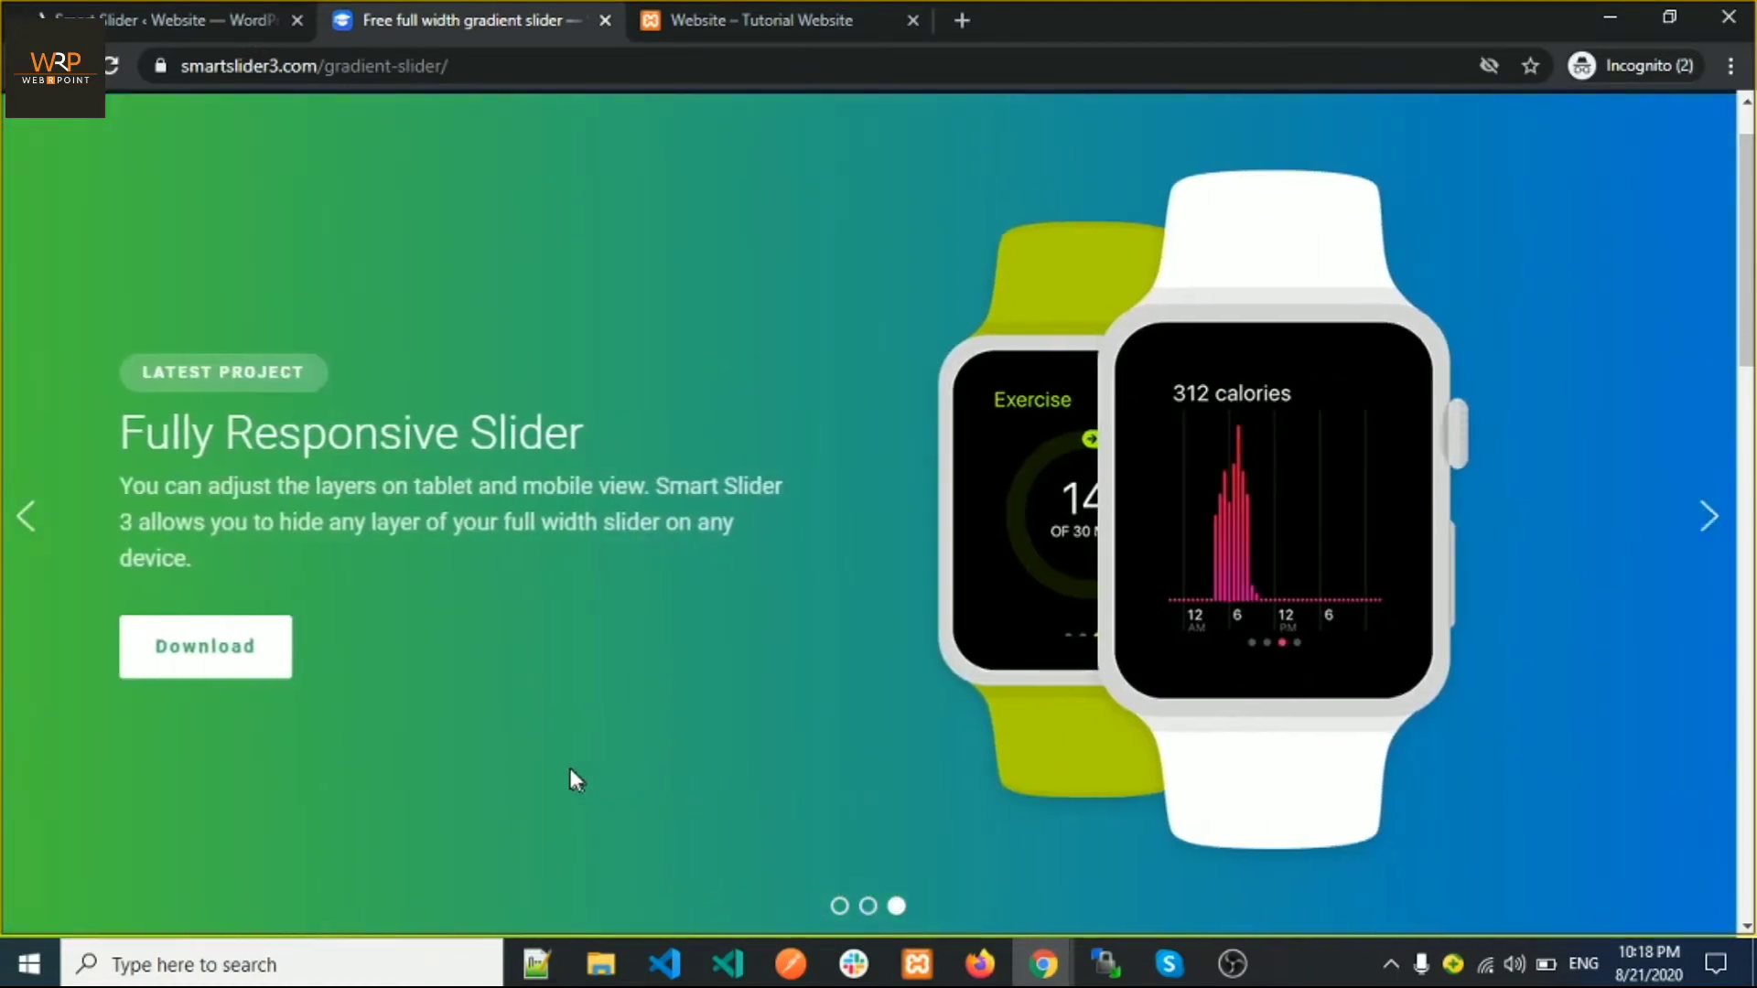
pyautogui.moveTo(112, 415); pyautogui.dragTo(597, 460)
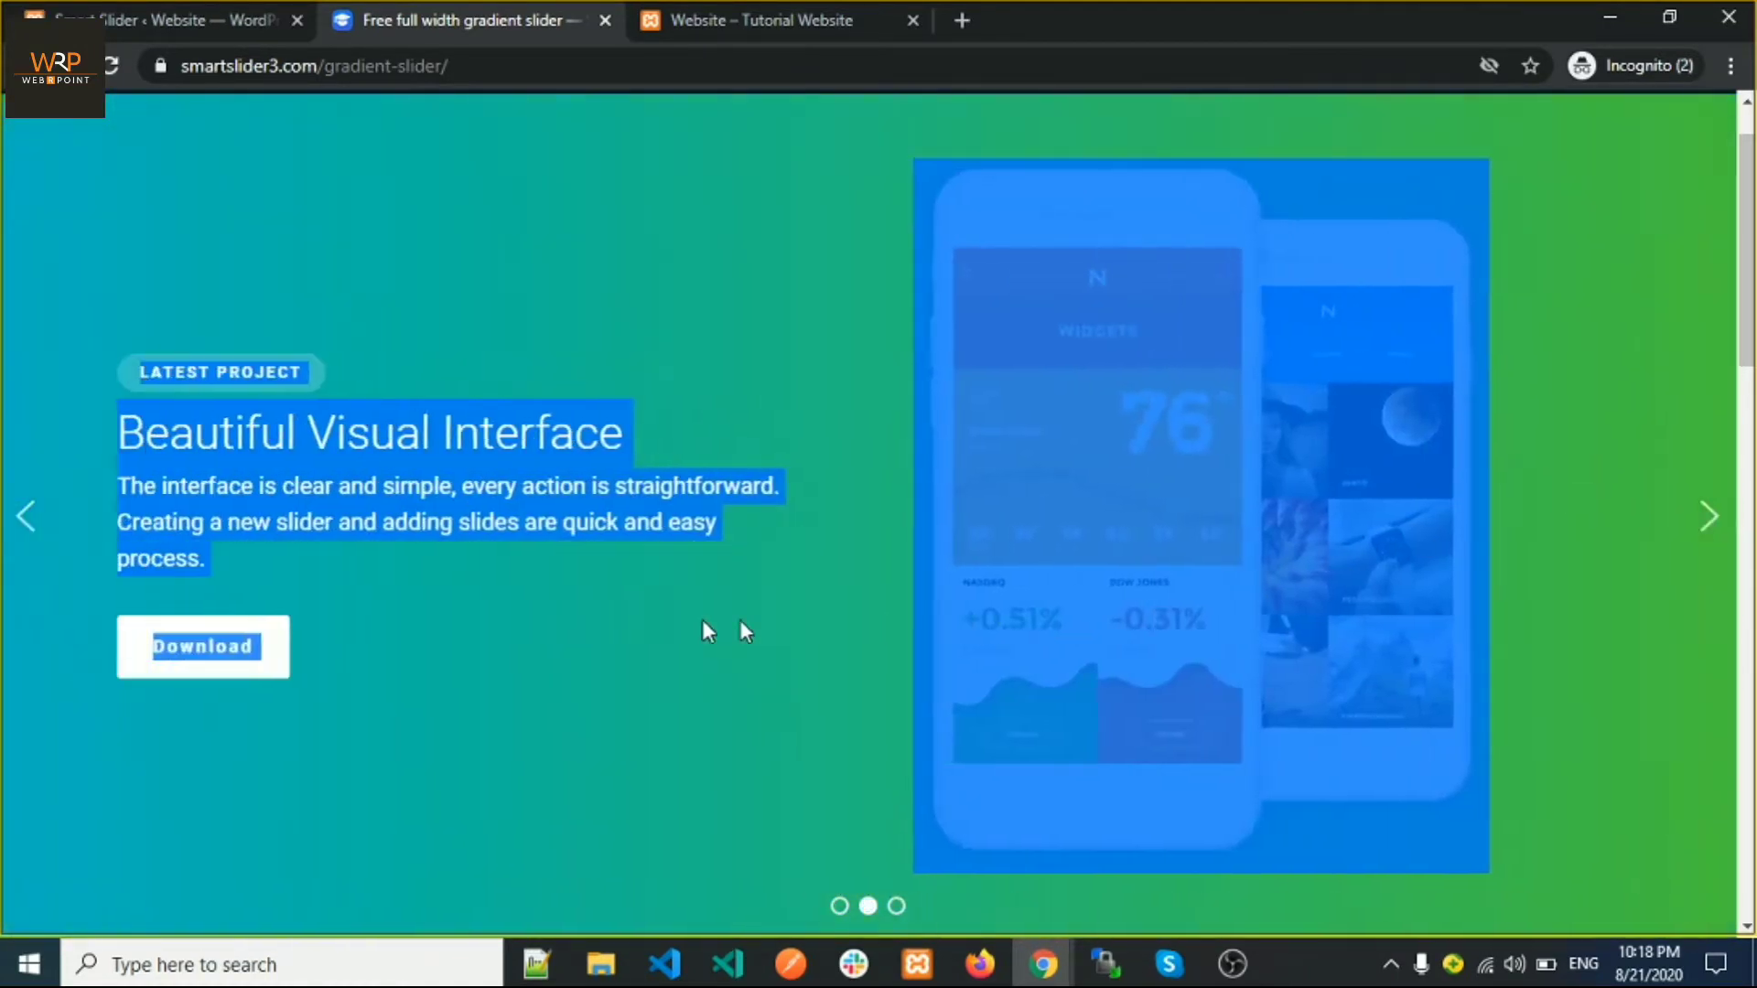
pyautogui.click(172, 679)
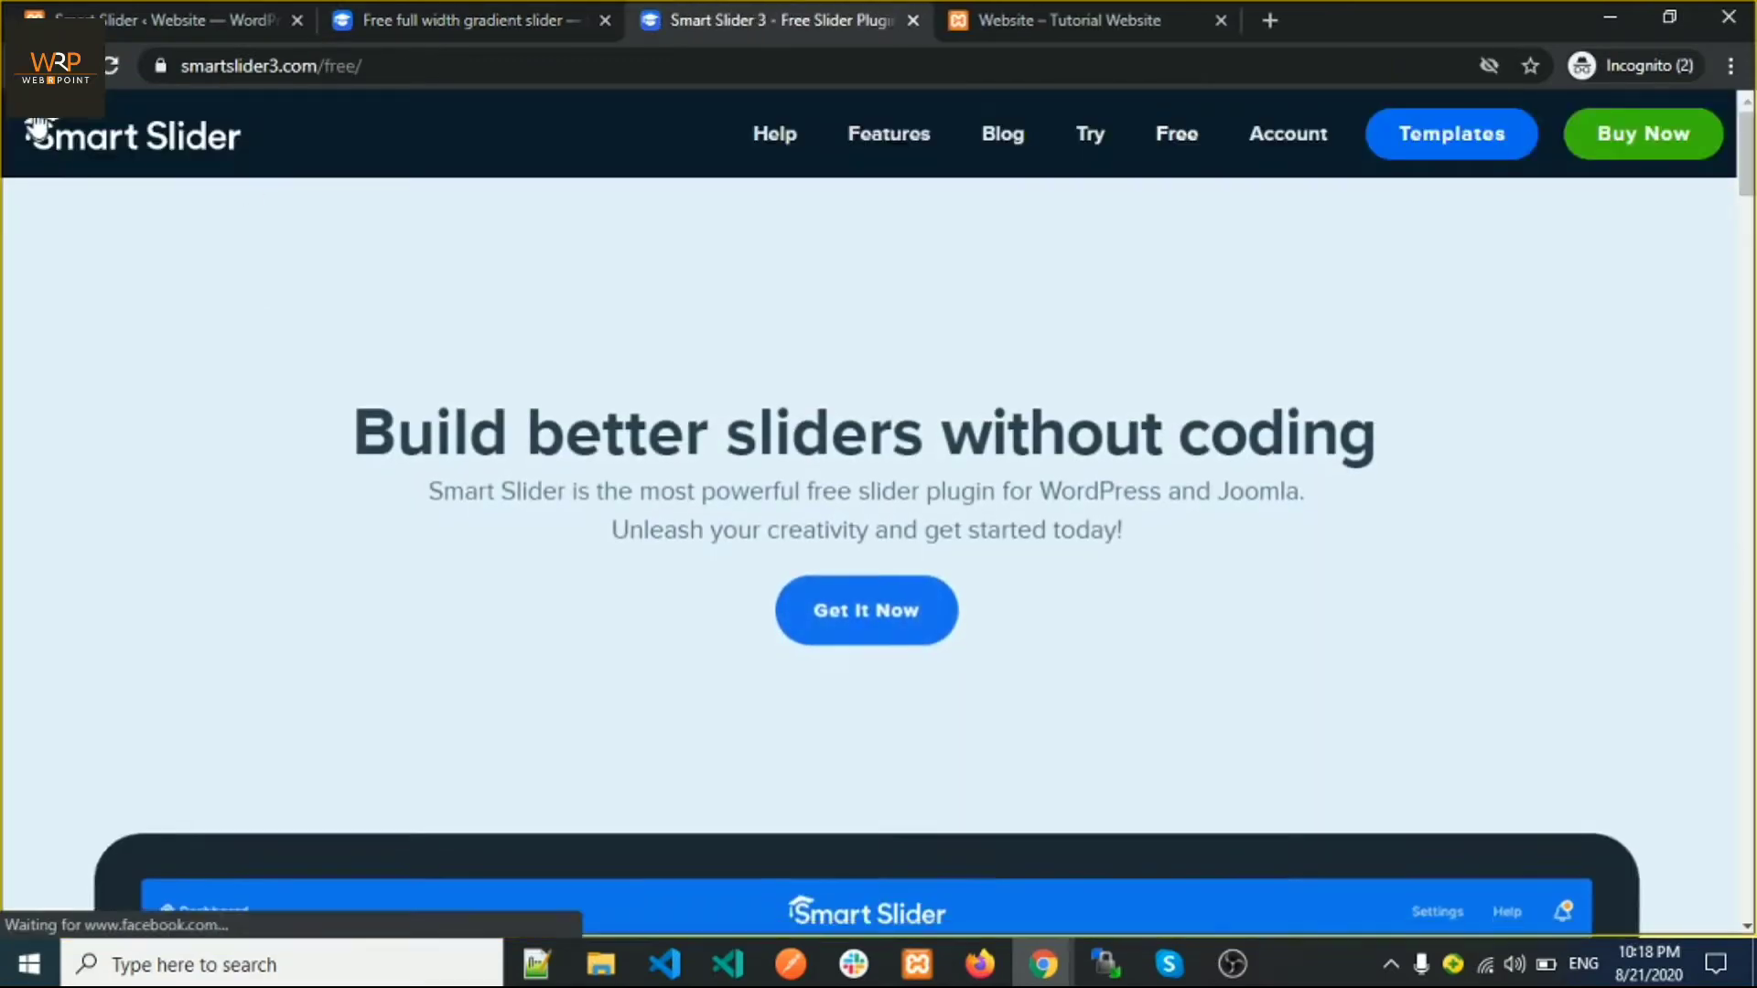
# Return to the imported Demo Slider project, look over its settings and open Slide 1 for editing
pyautogui.click(135, 26)
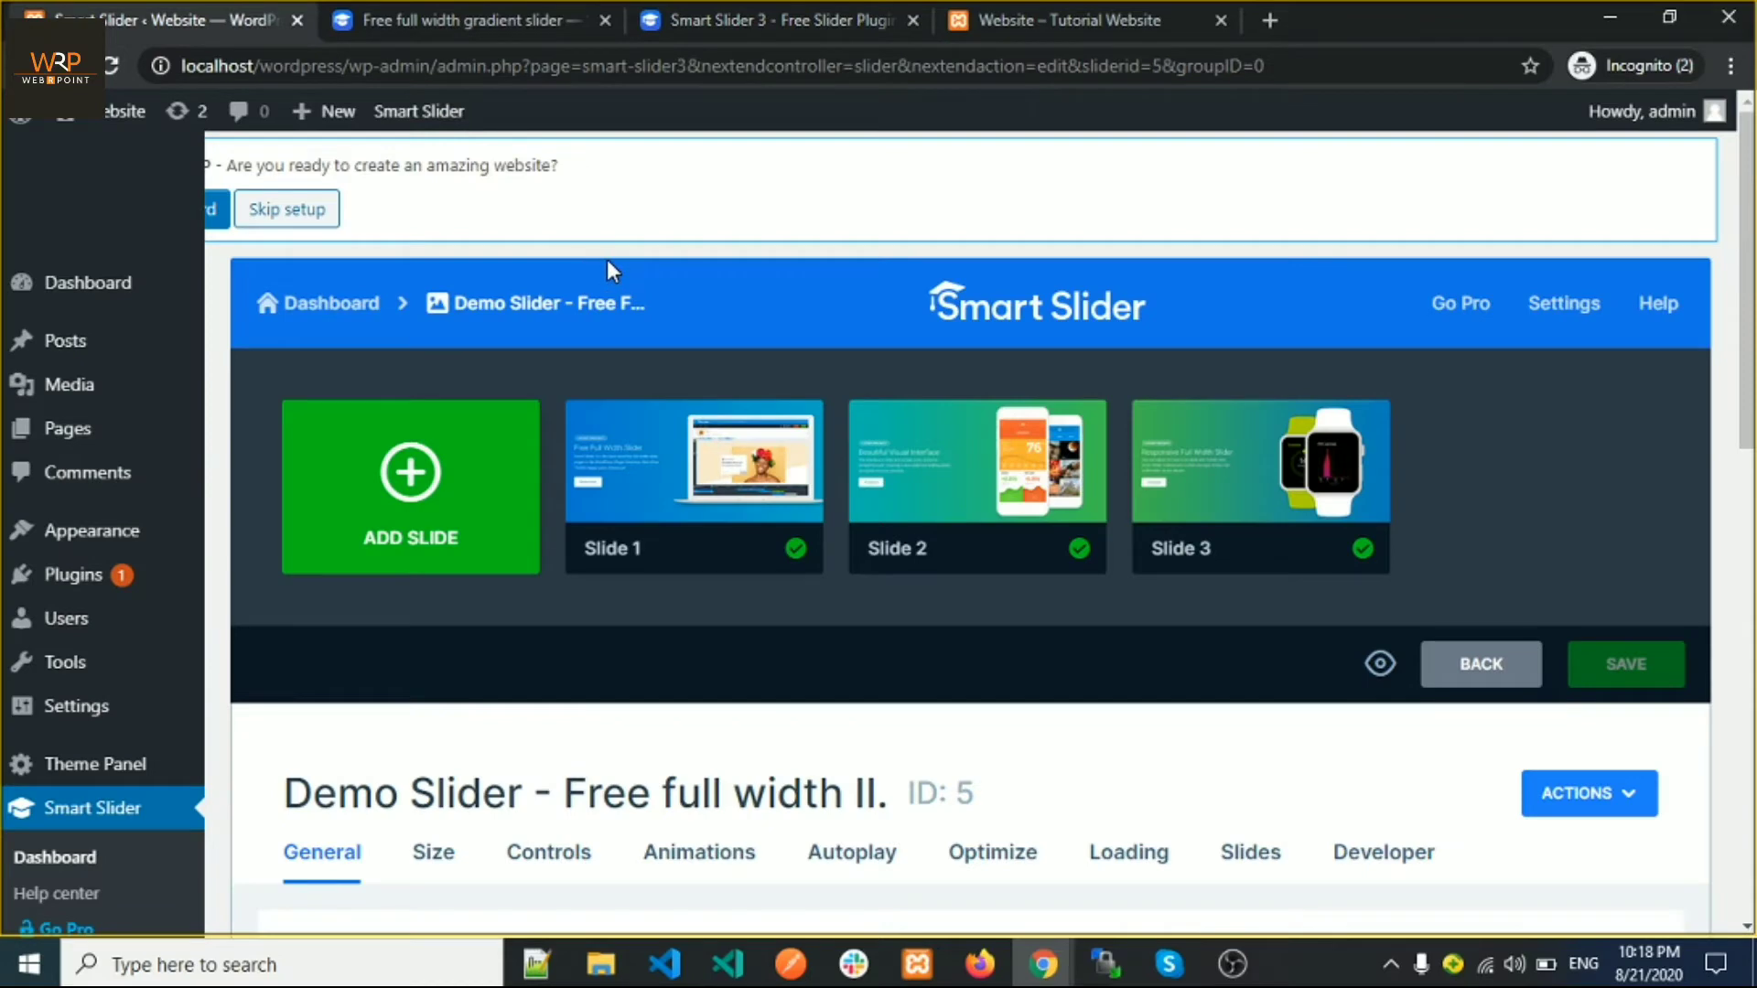
pyautogui.scroll(-3, 641, 275)
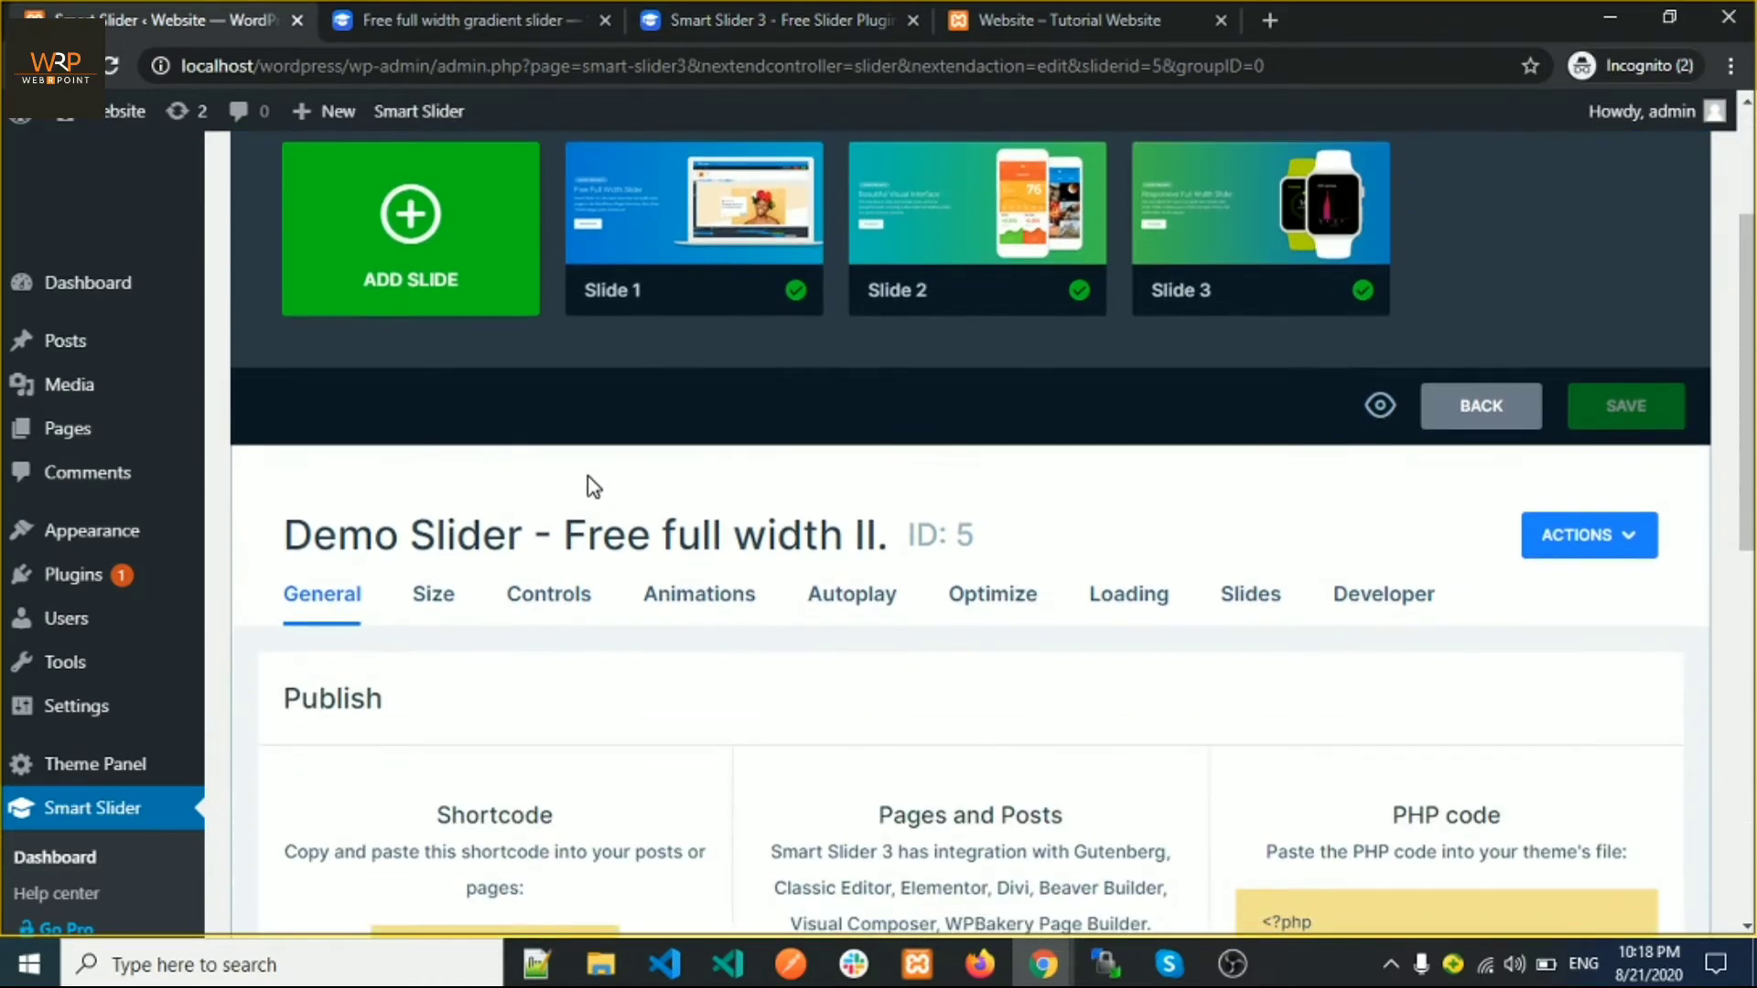
pyautogui.scroll(-3, 594, 487)
pyautogui.scroll(6, 588, 486)
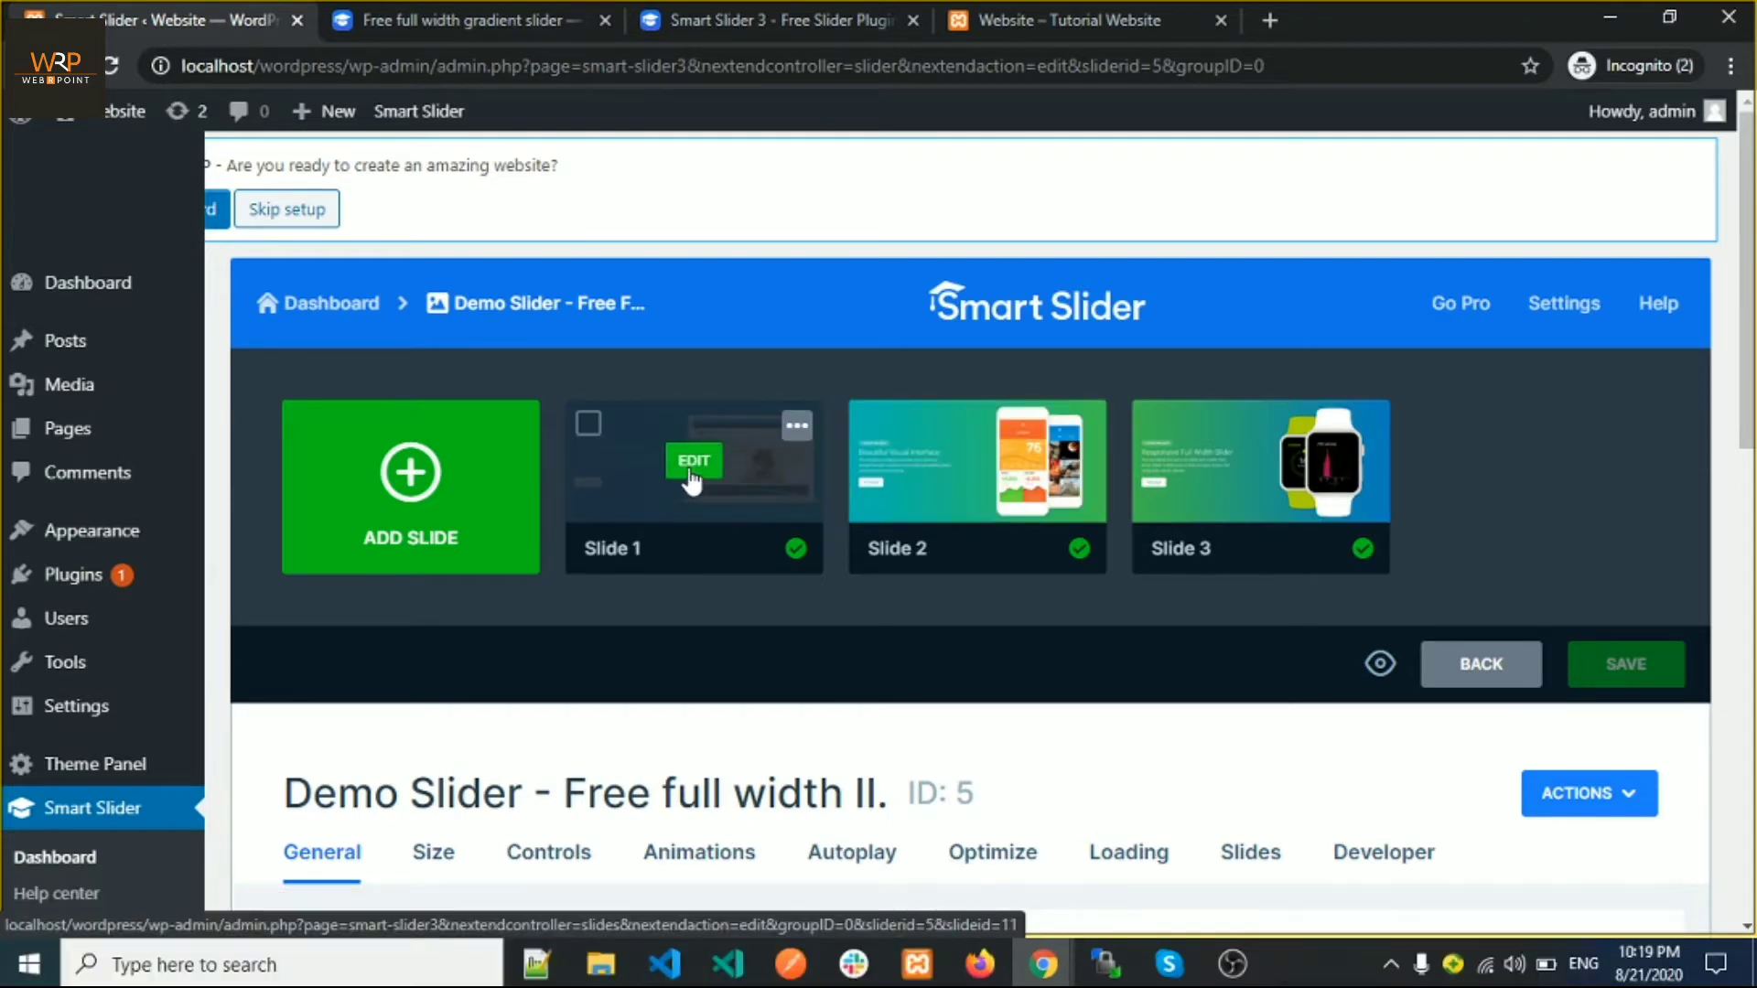
pyautogui.click(693, 462)
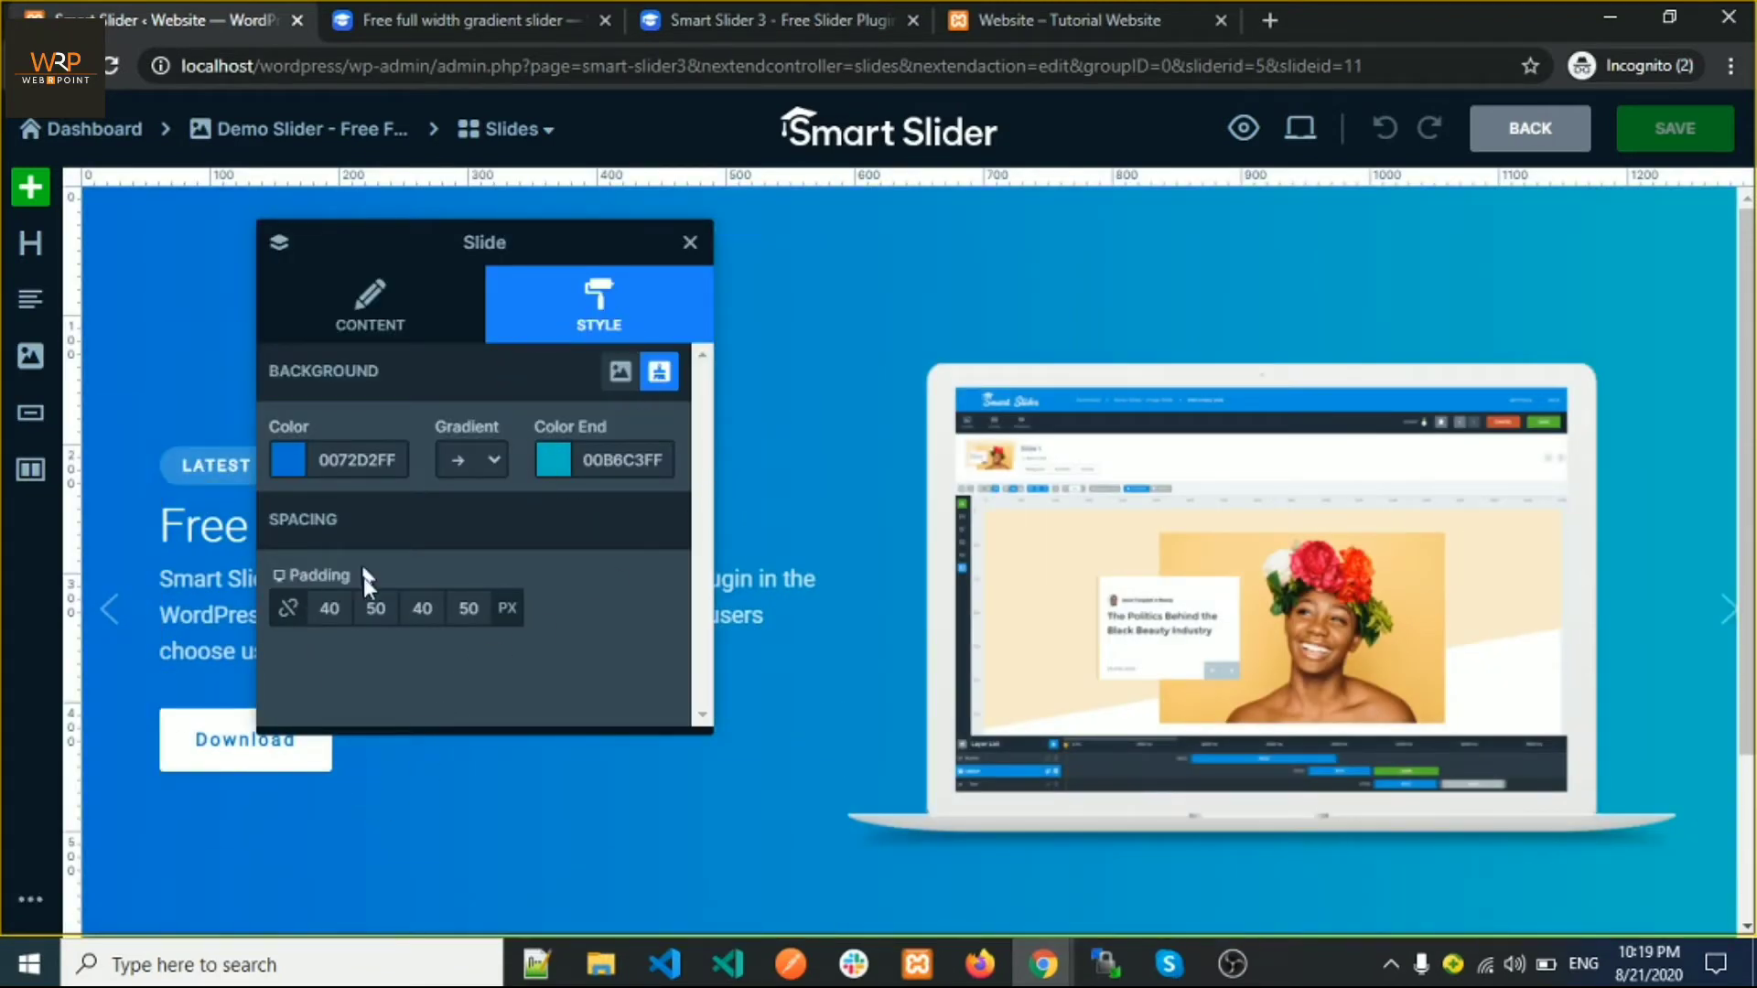
# Change the label of the slide's Download button to CLICK NOW
pyautogui.click(201, 743)
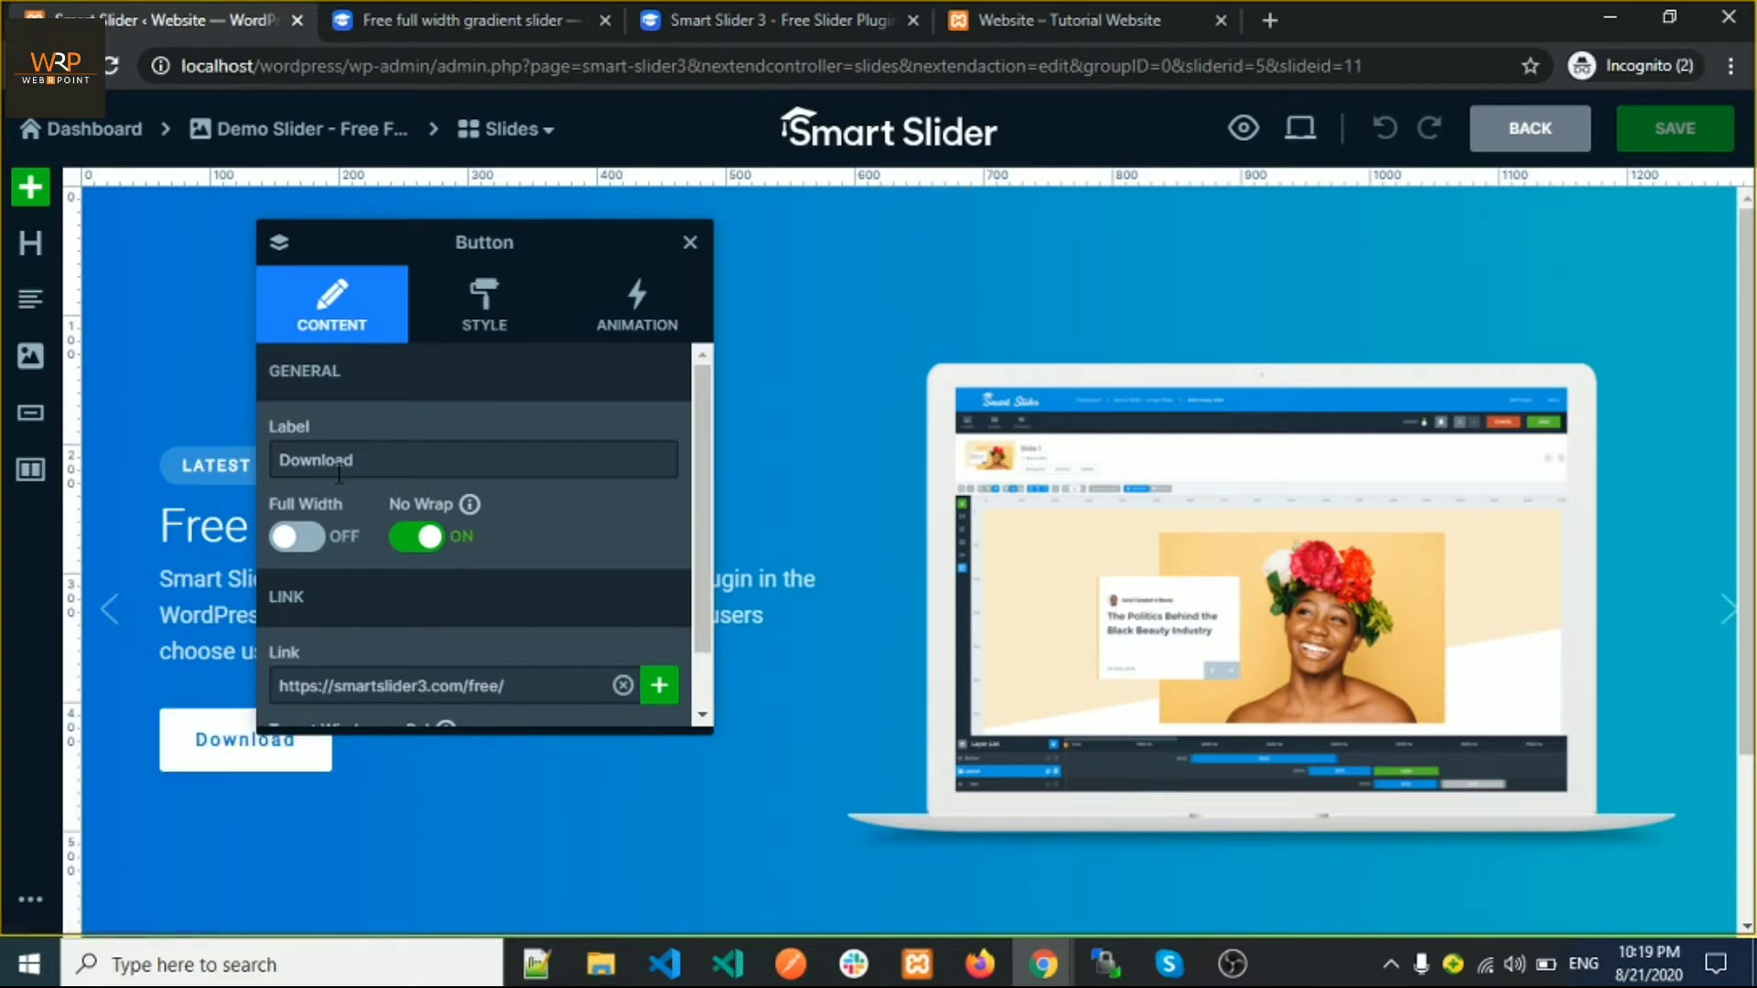
pyautogui.doubleClick(366, 457)
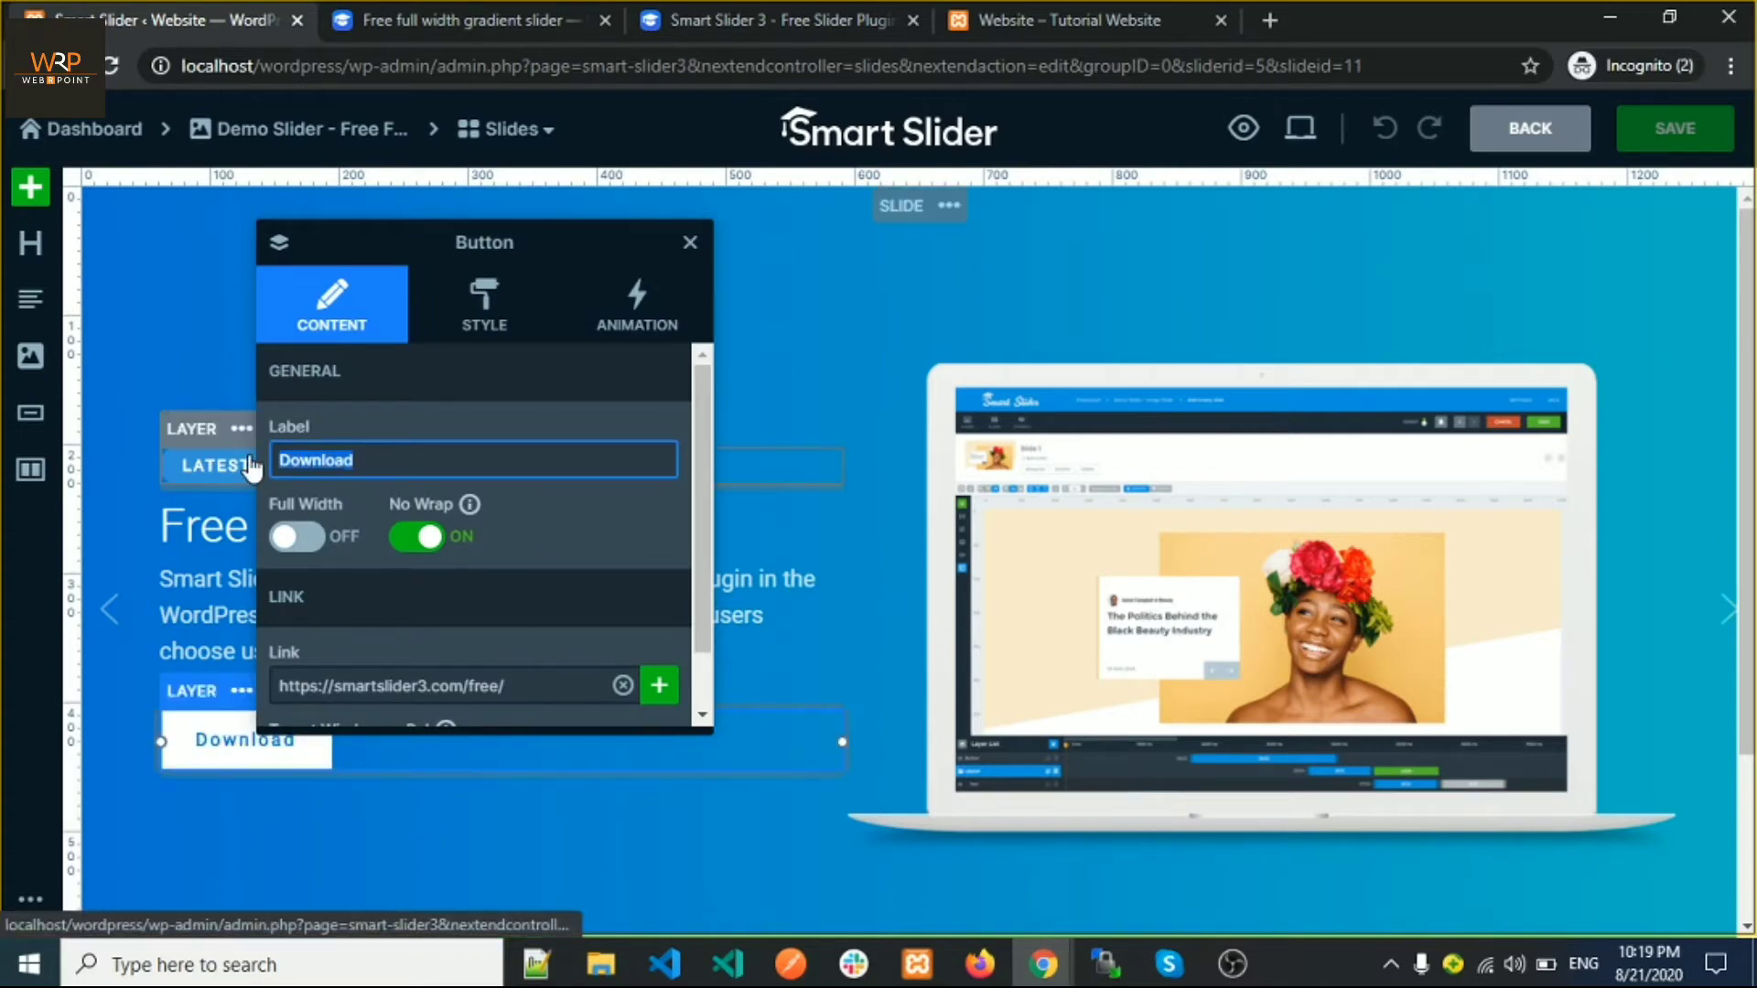
pyautogui.press('BackSpace')
pyautogui.write('CLINK')
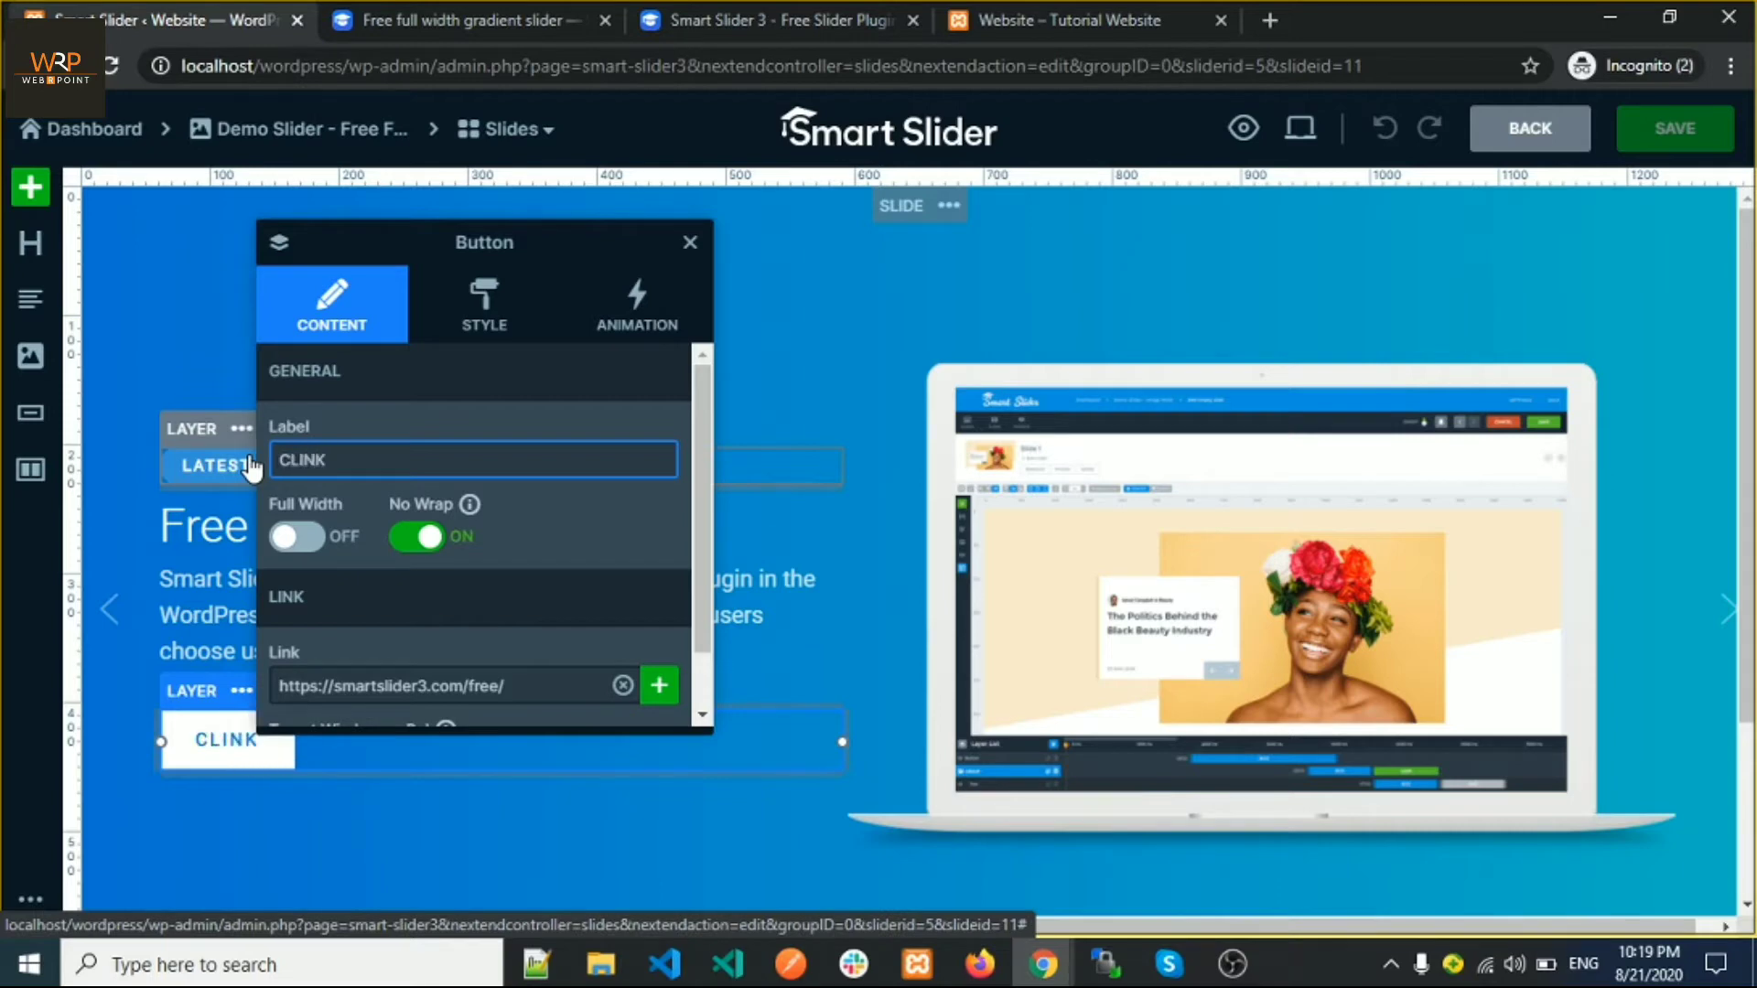
pyautogui.press('BackSpace')
pyautogui.press('BackSpace')
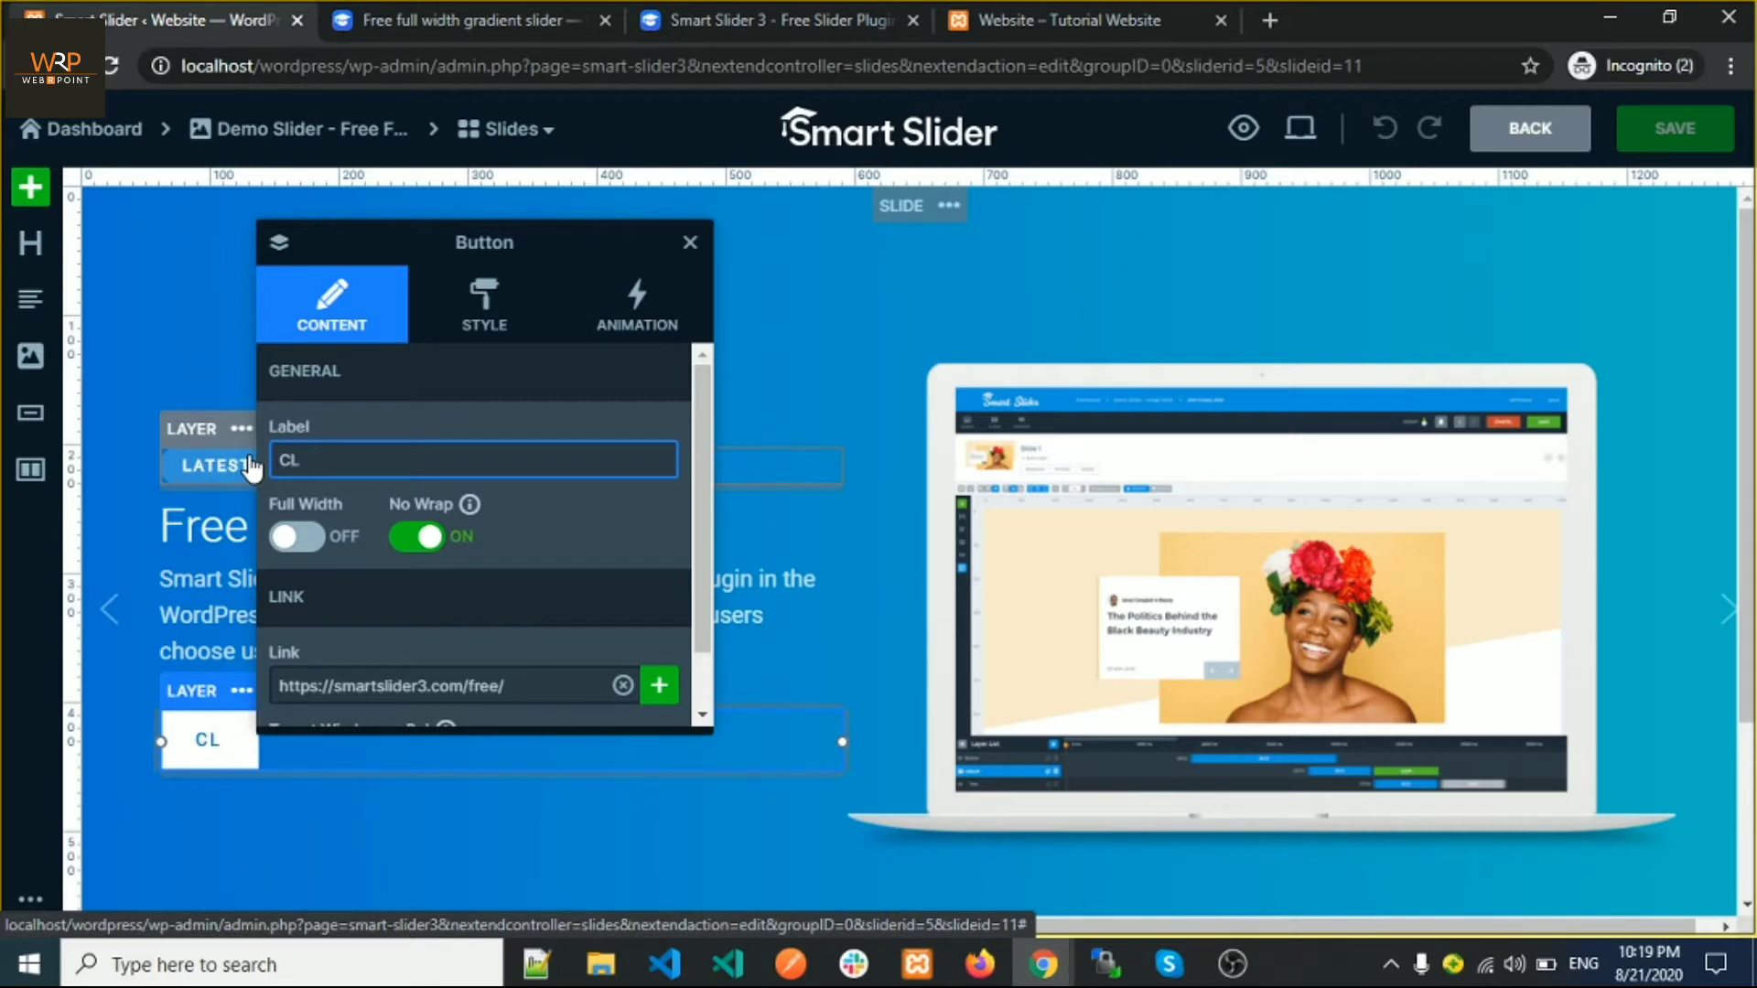
pyautogui.write('CK NOW')
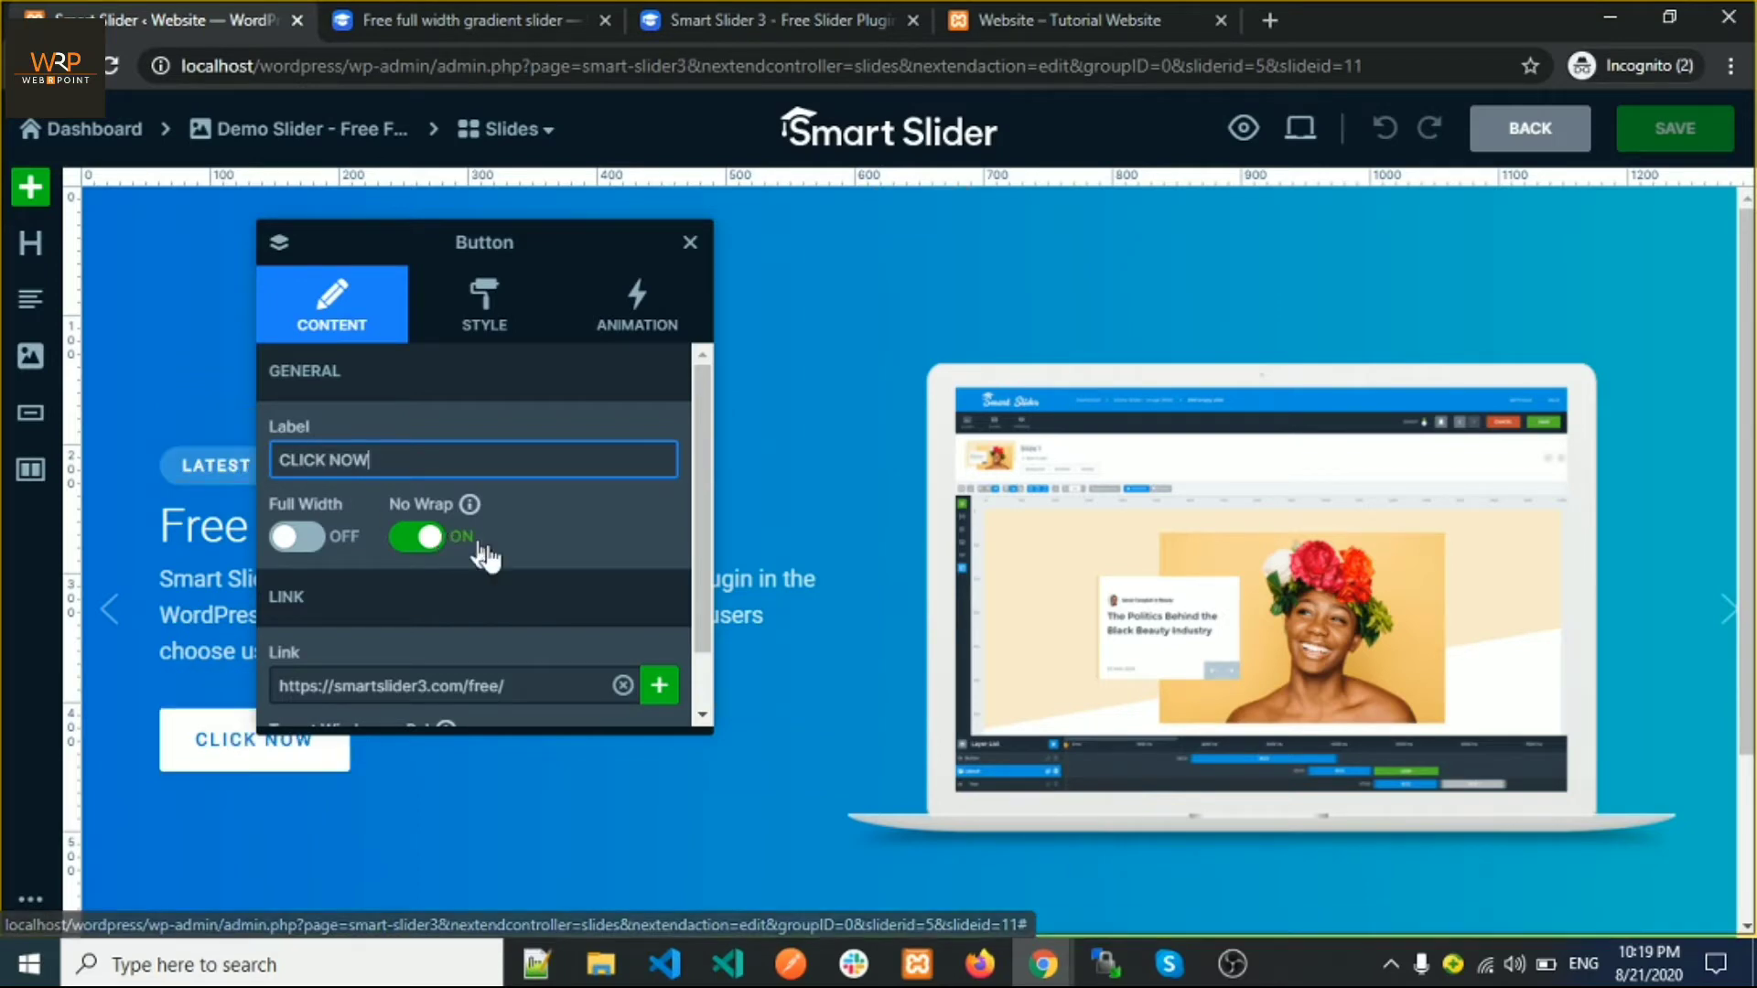
# Load webrpoint.com in a new browser tab and copy its full web address
pyautogui.click(1270, 20)
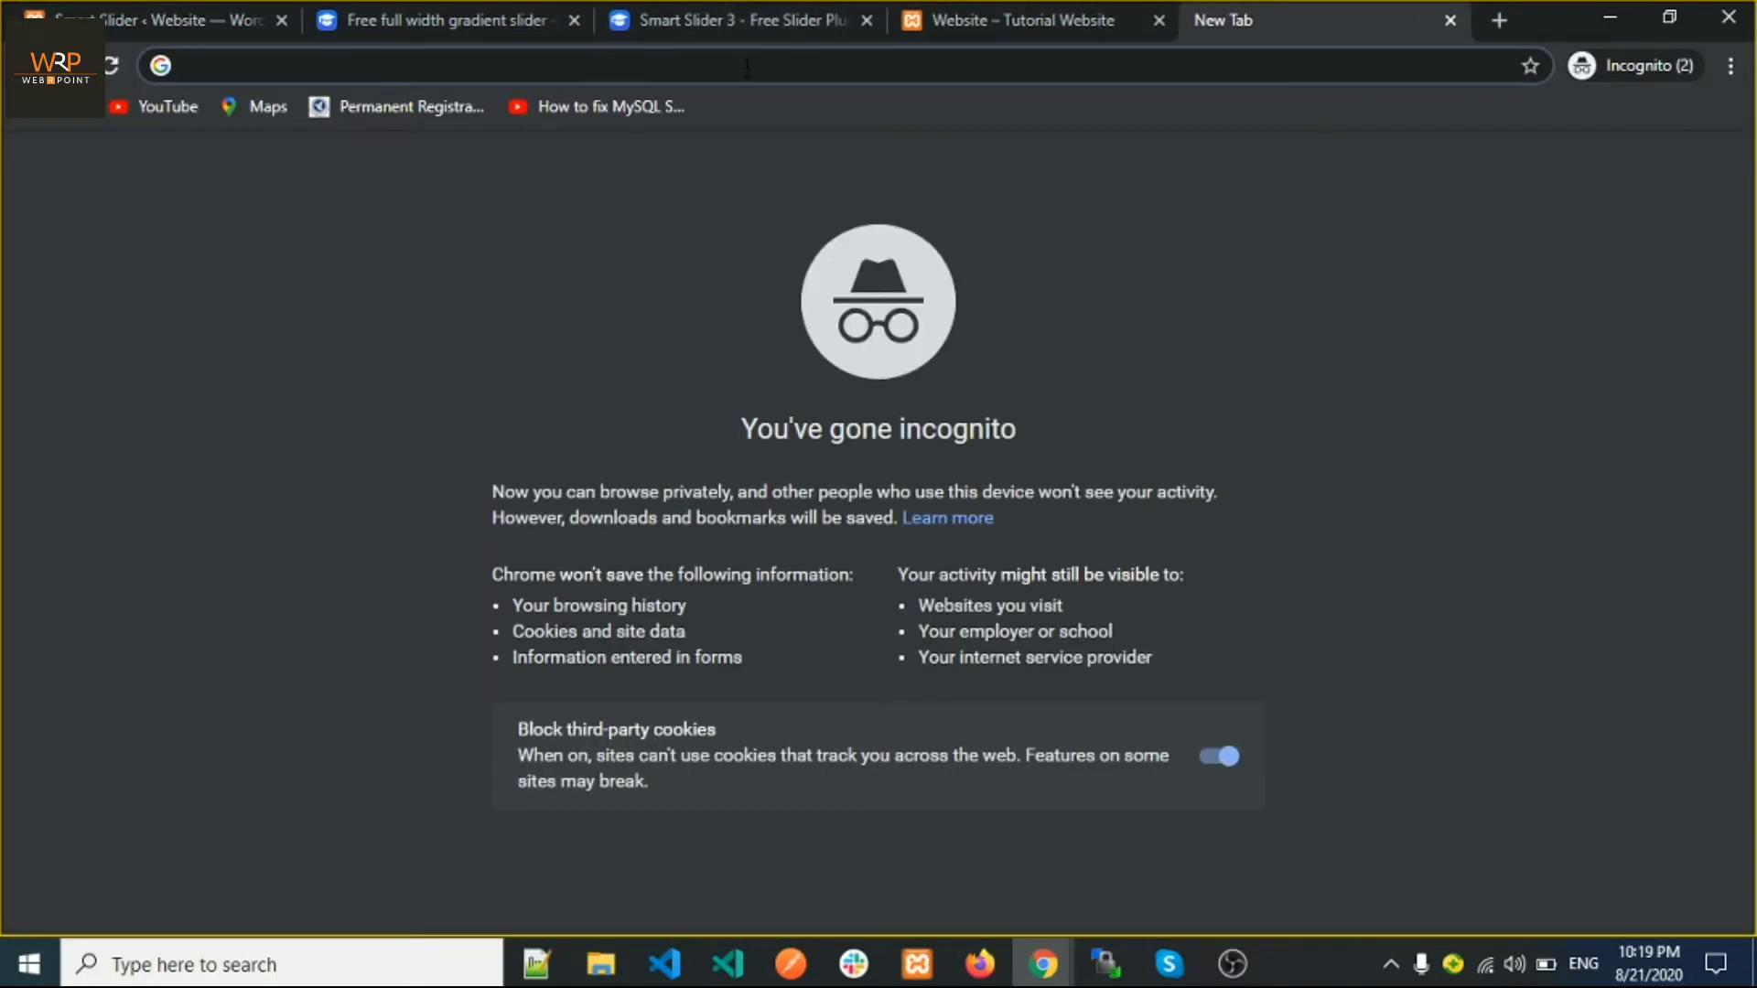
pyautogui.write('WE')
pyautogui.press('BackSpace')
pyautogui.press('BackSpace')
pyautogui.press('BackSpace')
pyautogui.write('webrpoint.com')
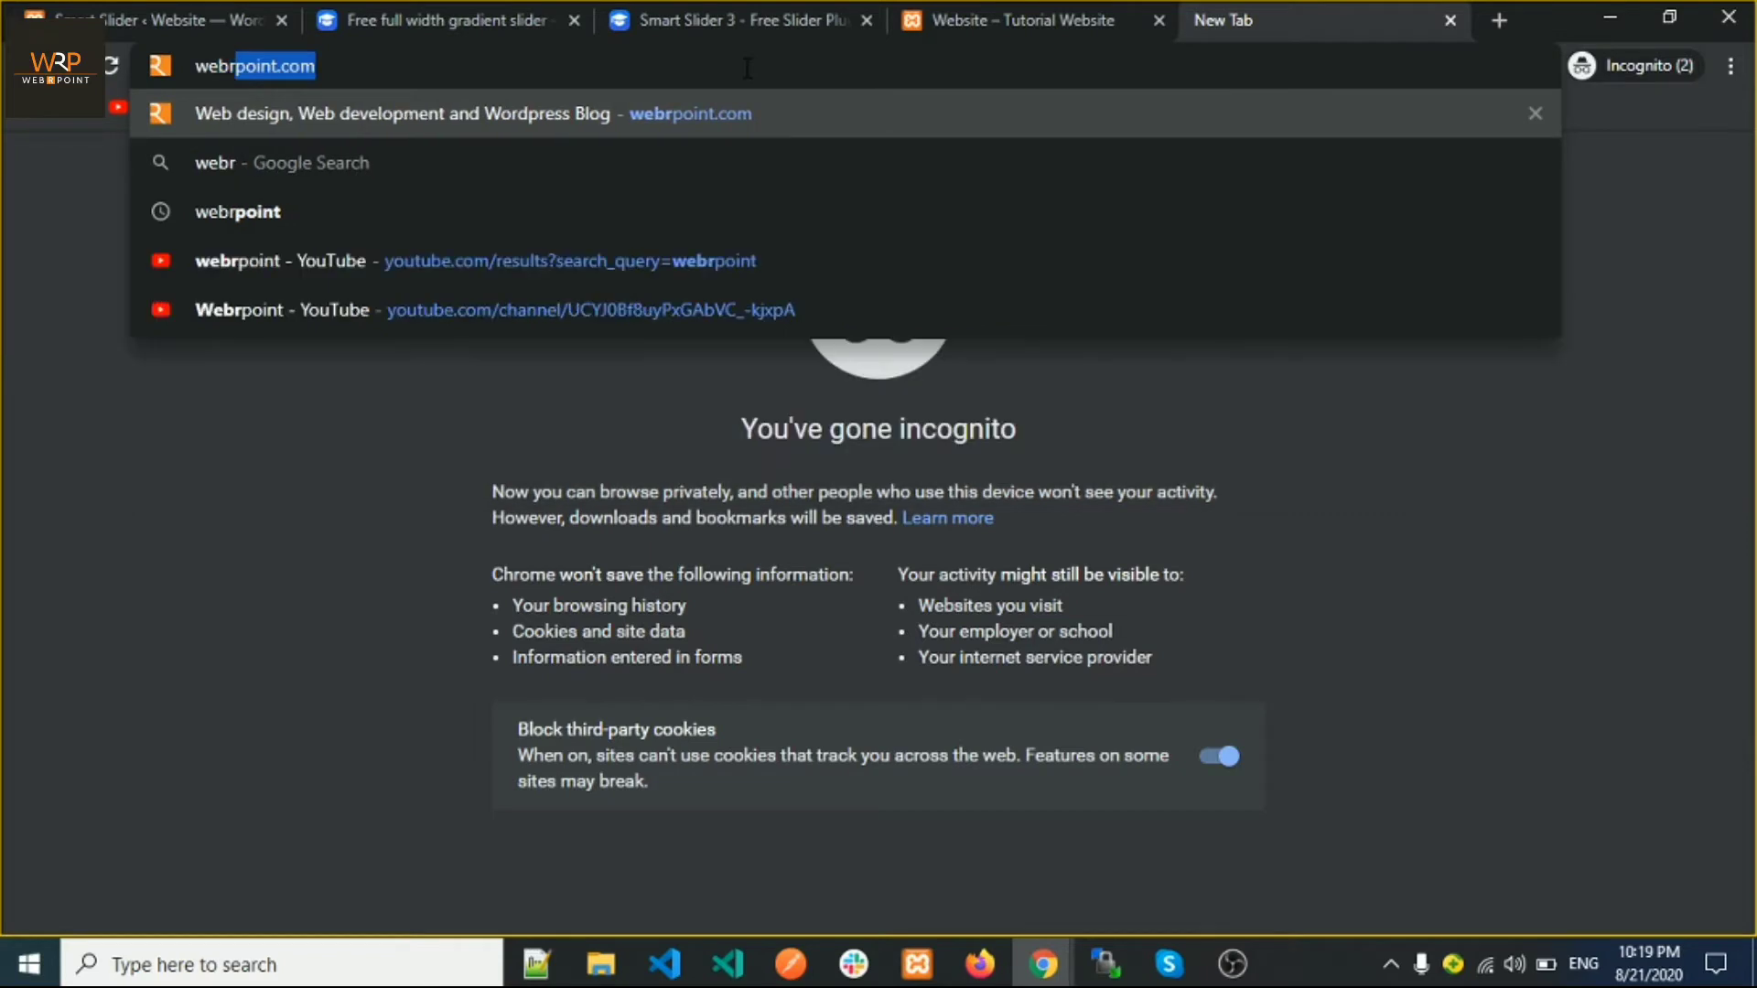
pyautogui.press('Return')
pyautogui.click(749, 65)
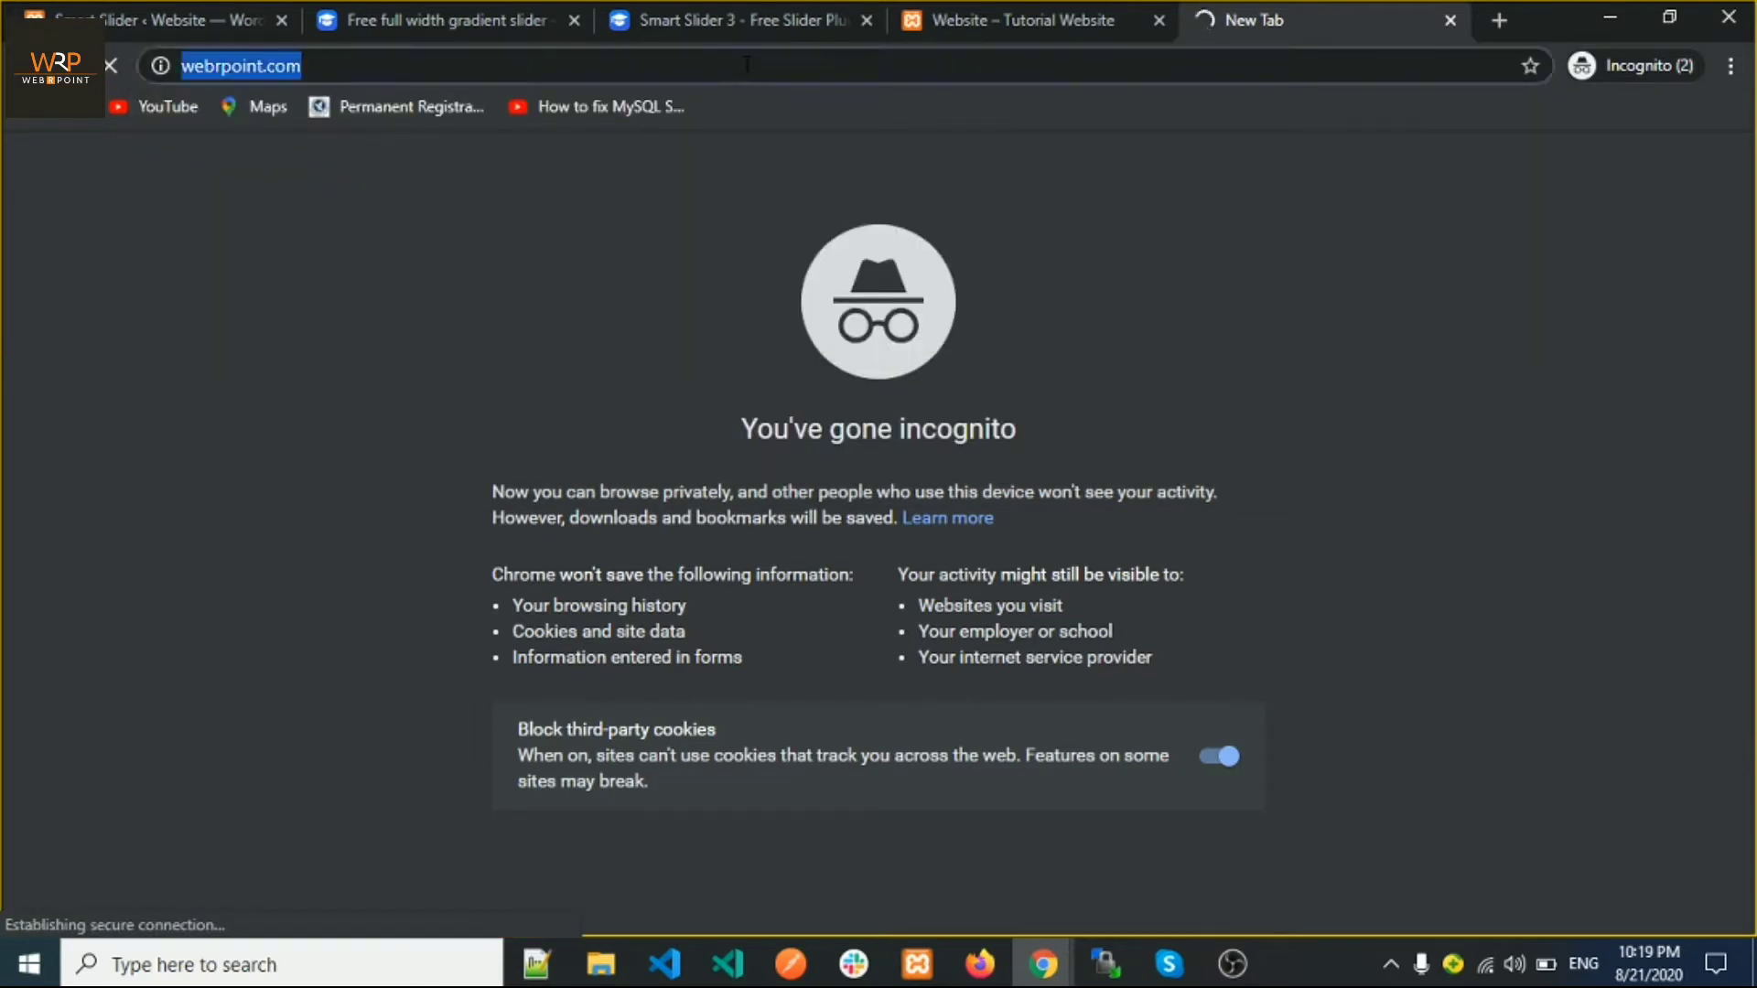
pyautogui.tripleClick(753, 63)
pyautogui.hotkey('ctrl', 'c')
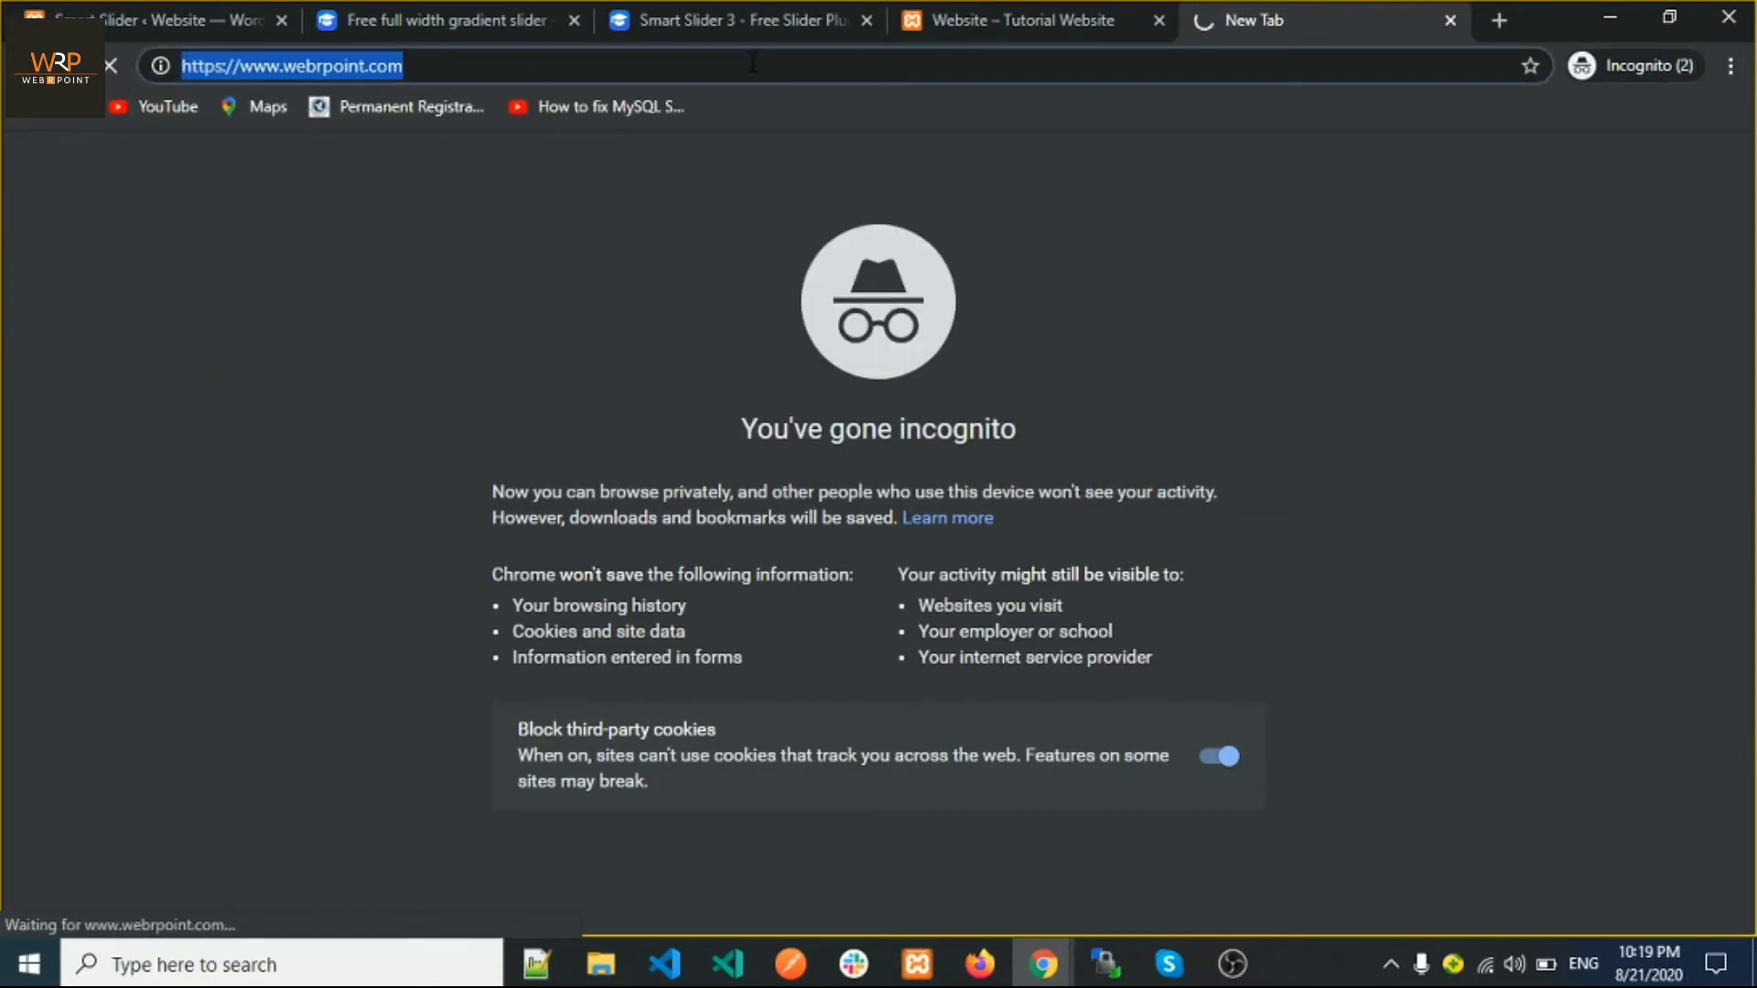
pyautogui.click(111, 7)
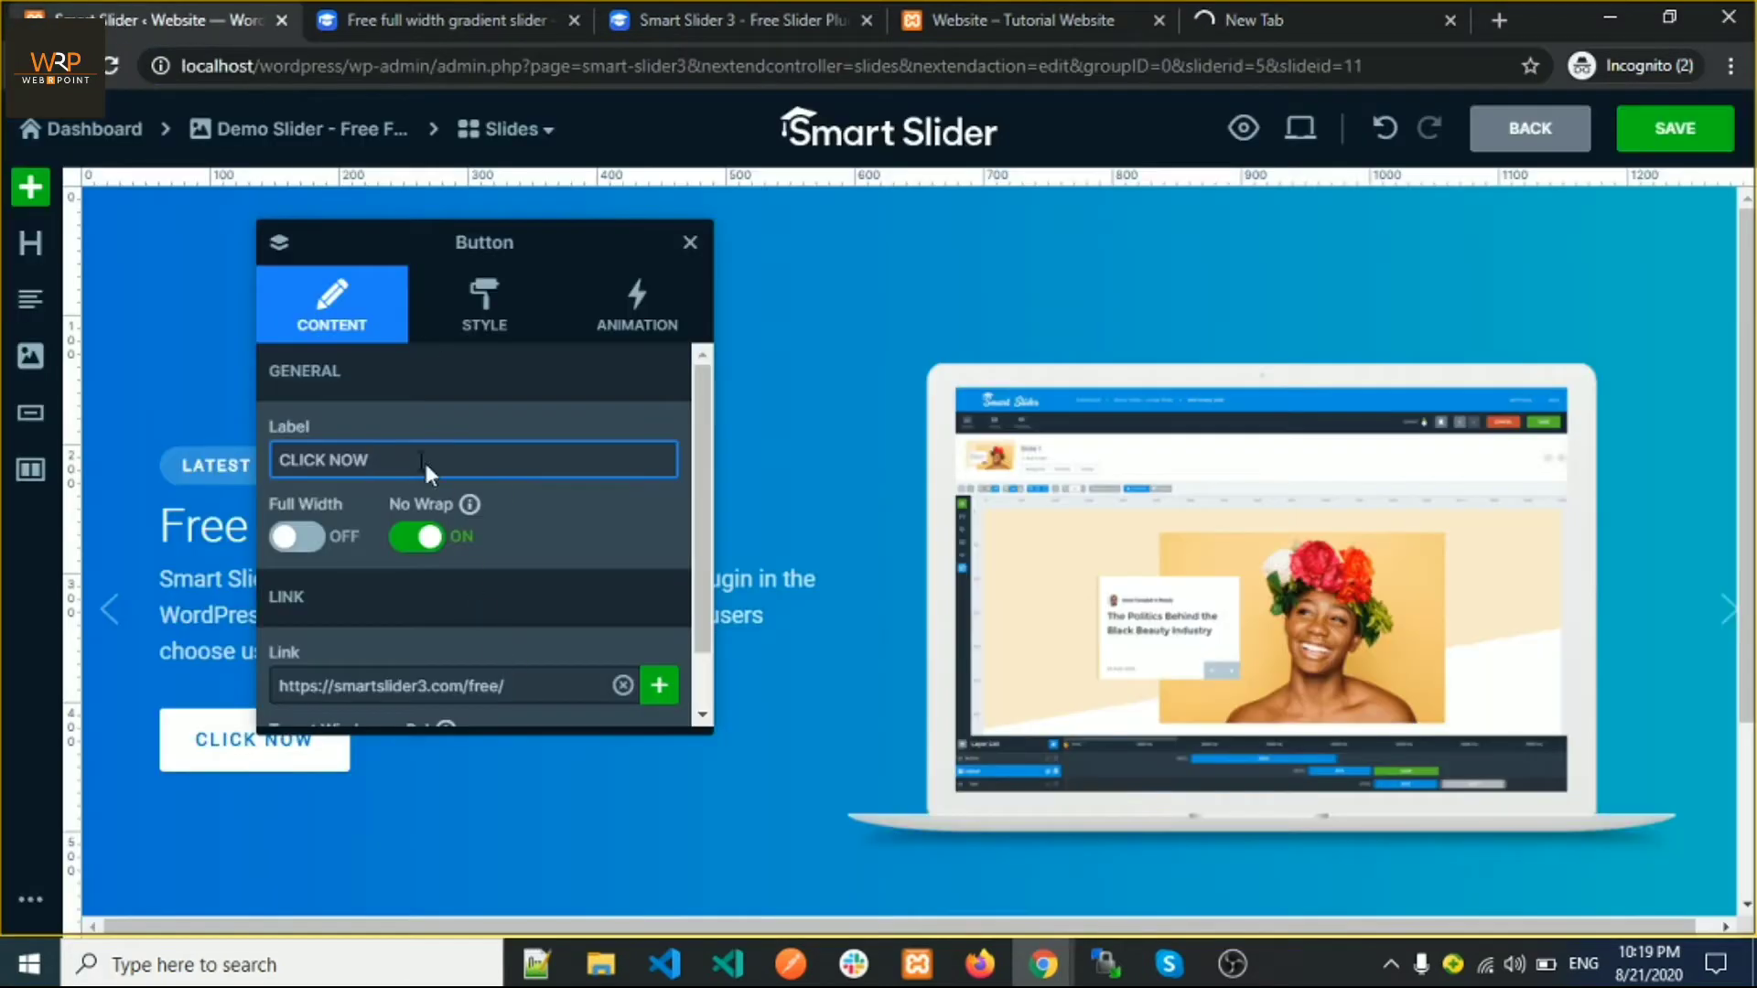
pyautogui.scroll(-1, 342, 606)
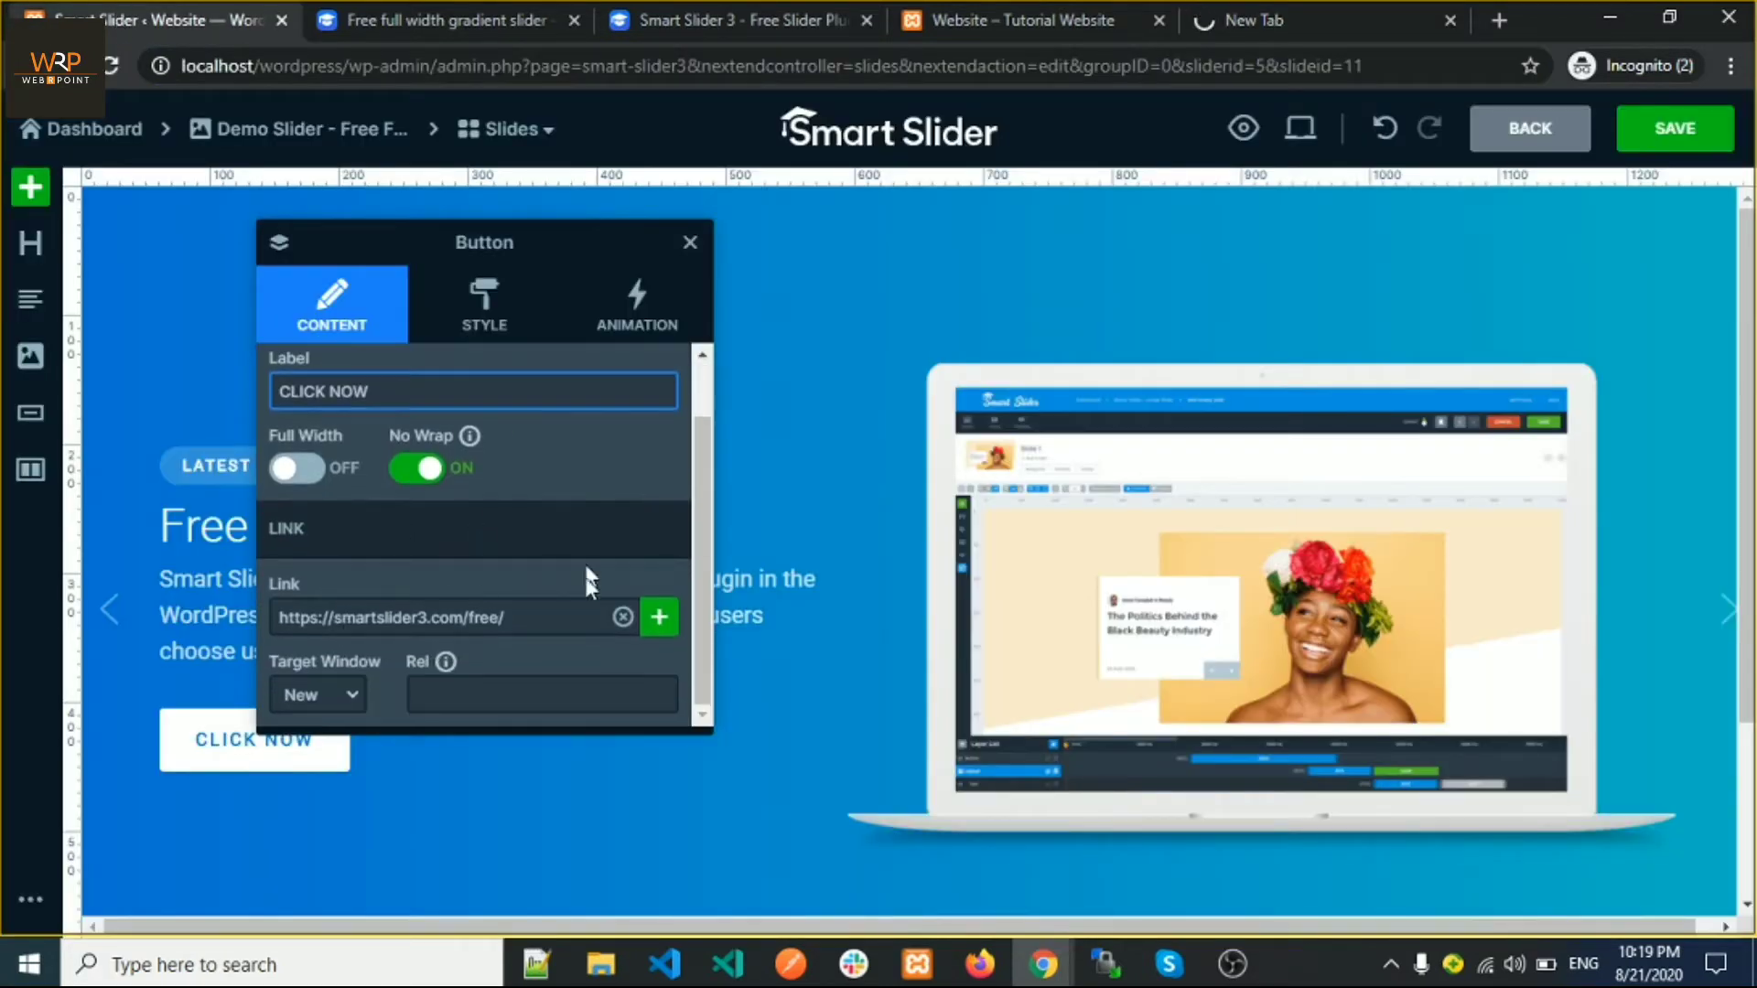
pyautogui.moveTo(511, 619); pyautogui.dragTo(284, 620)
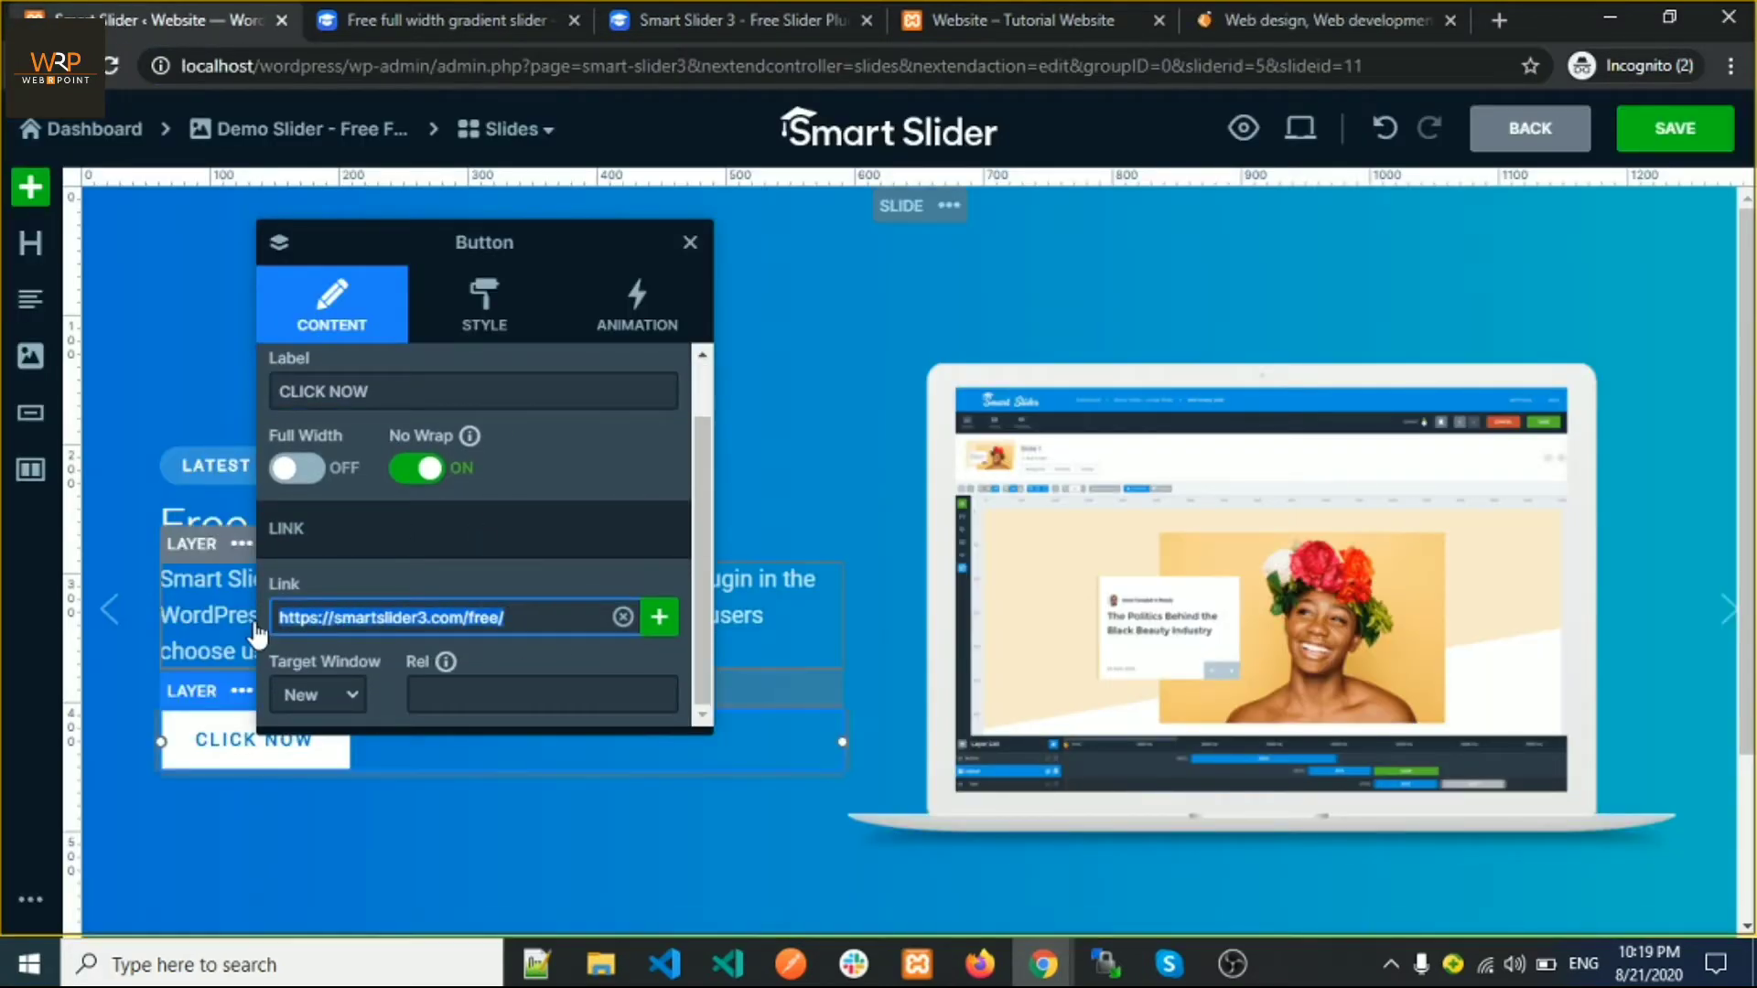
pyautogui.hotkey('ctrl', 'v')
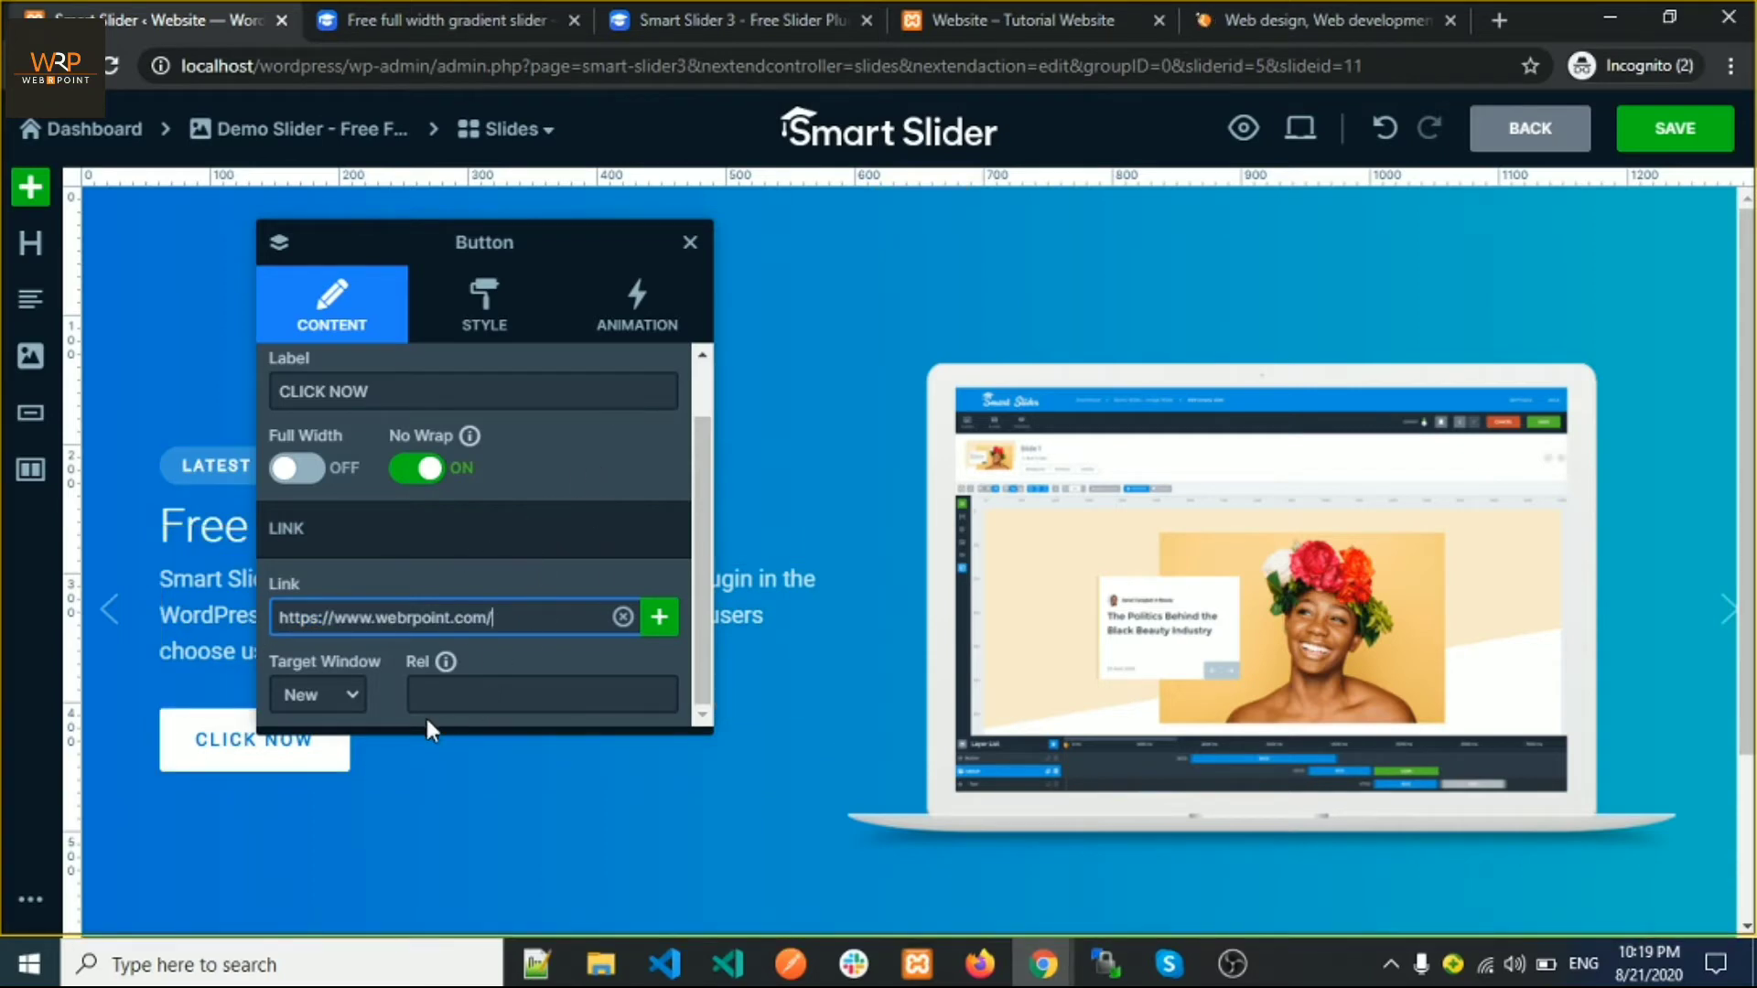
# Look over the CLICK NOW button's typography, alignment, font weight and animation settings, then close its settings
pyautogui.click(493, 330)
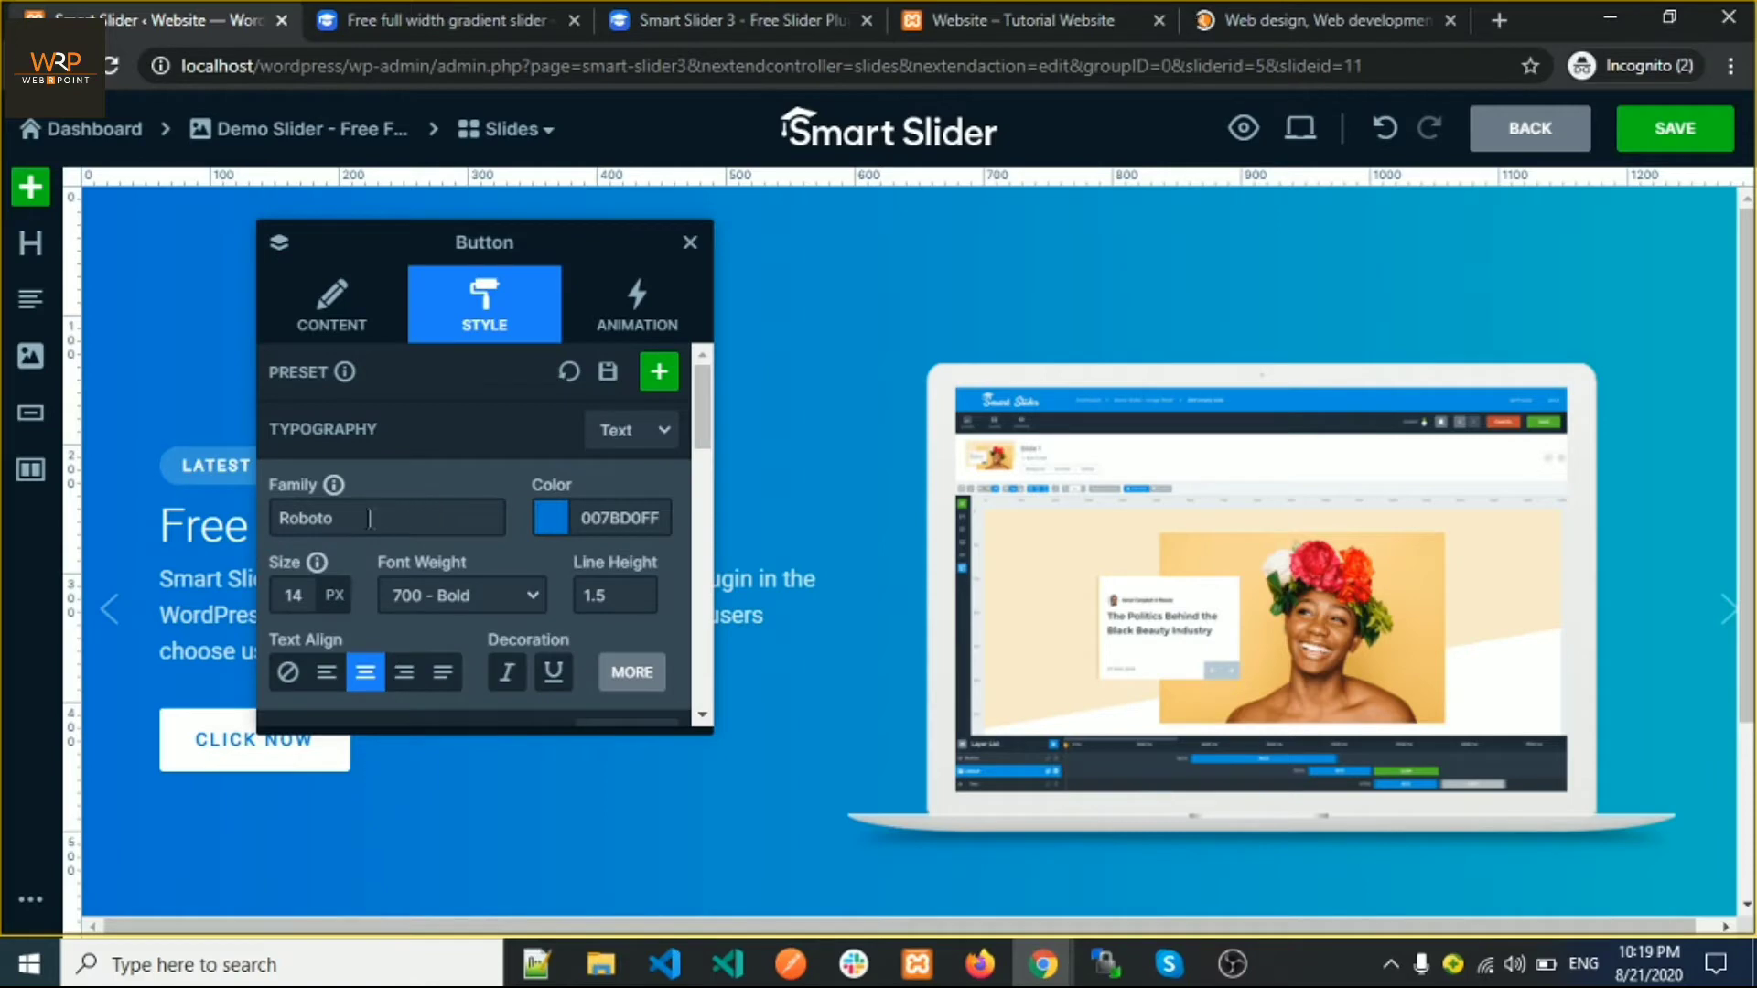
pyautogui.click(304, 596)
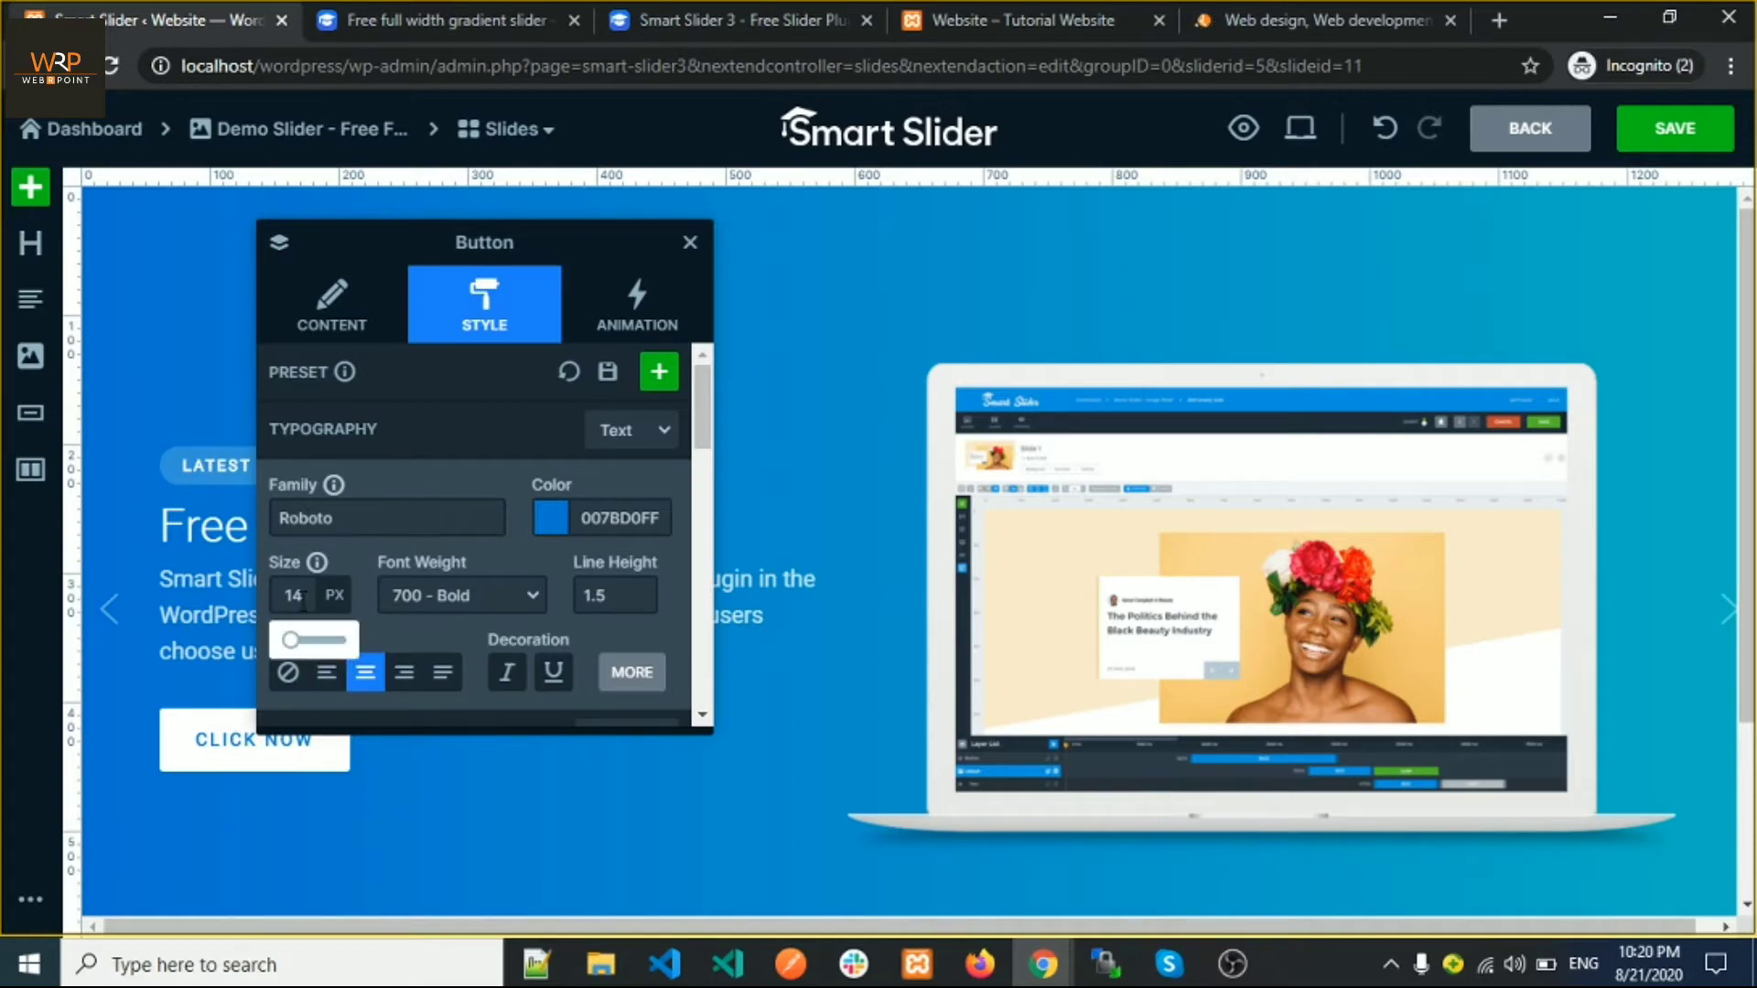
pyautogui.click(330, 677)
pyautogui.click(369, 678)
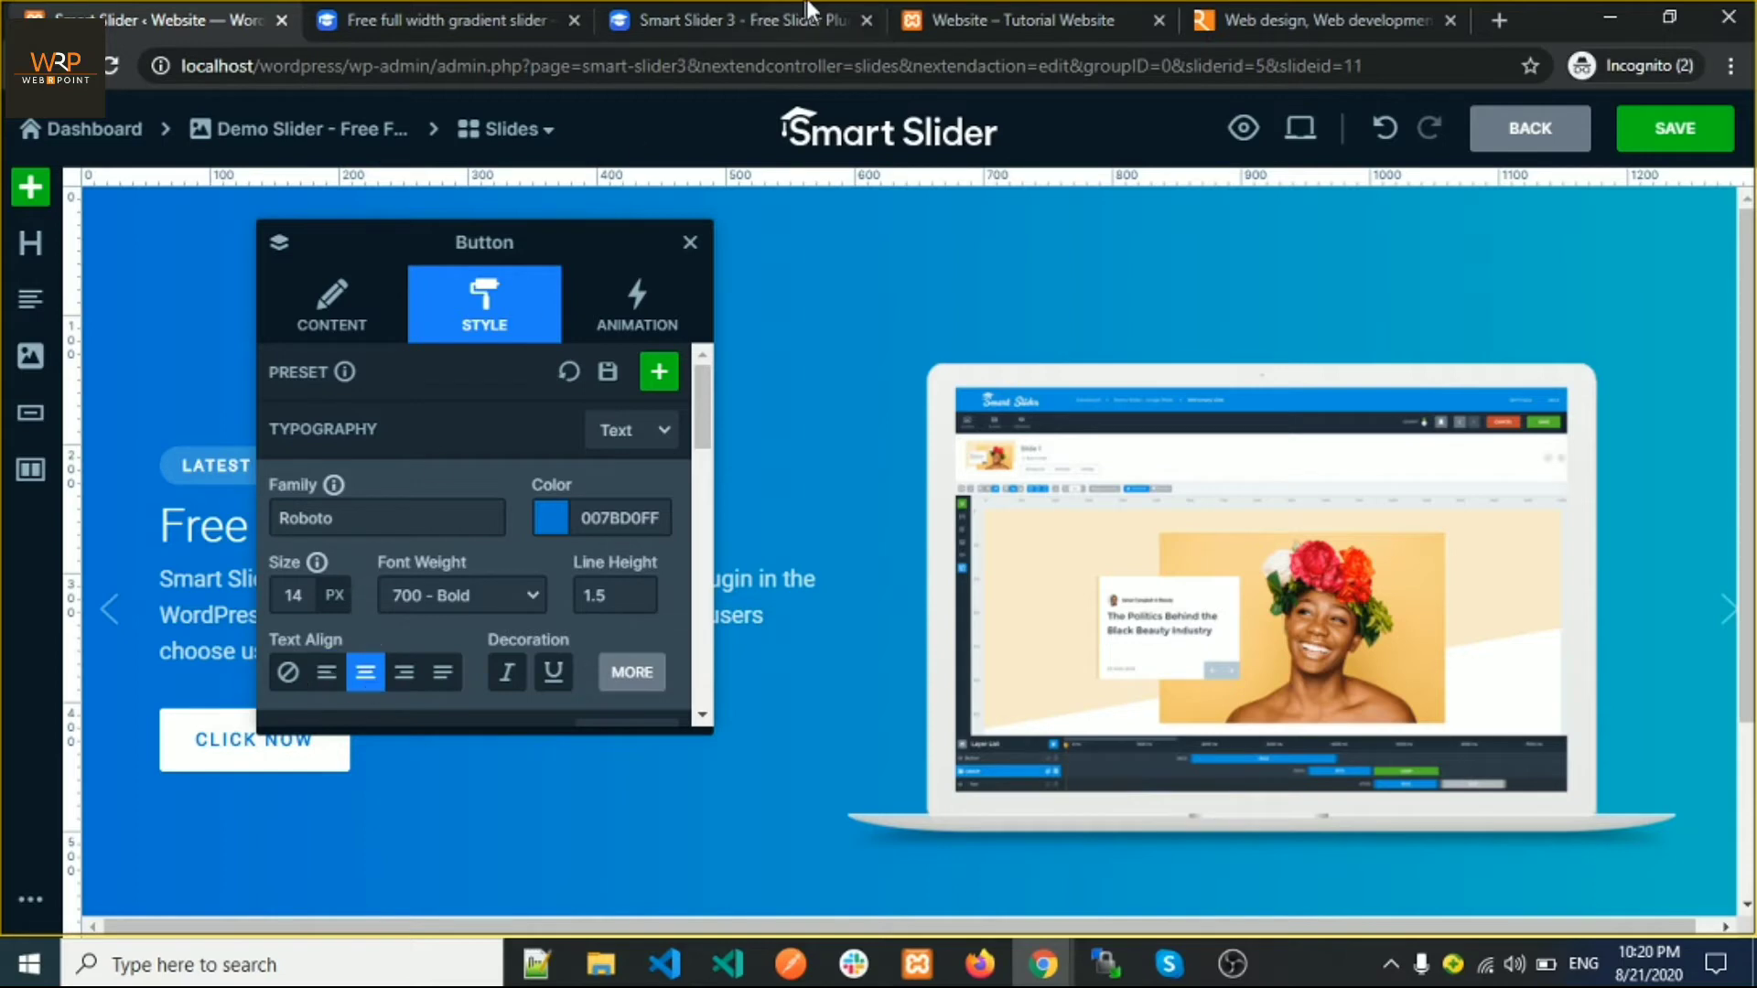
pyautogui.click(636, 327)
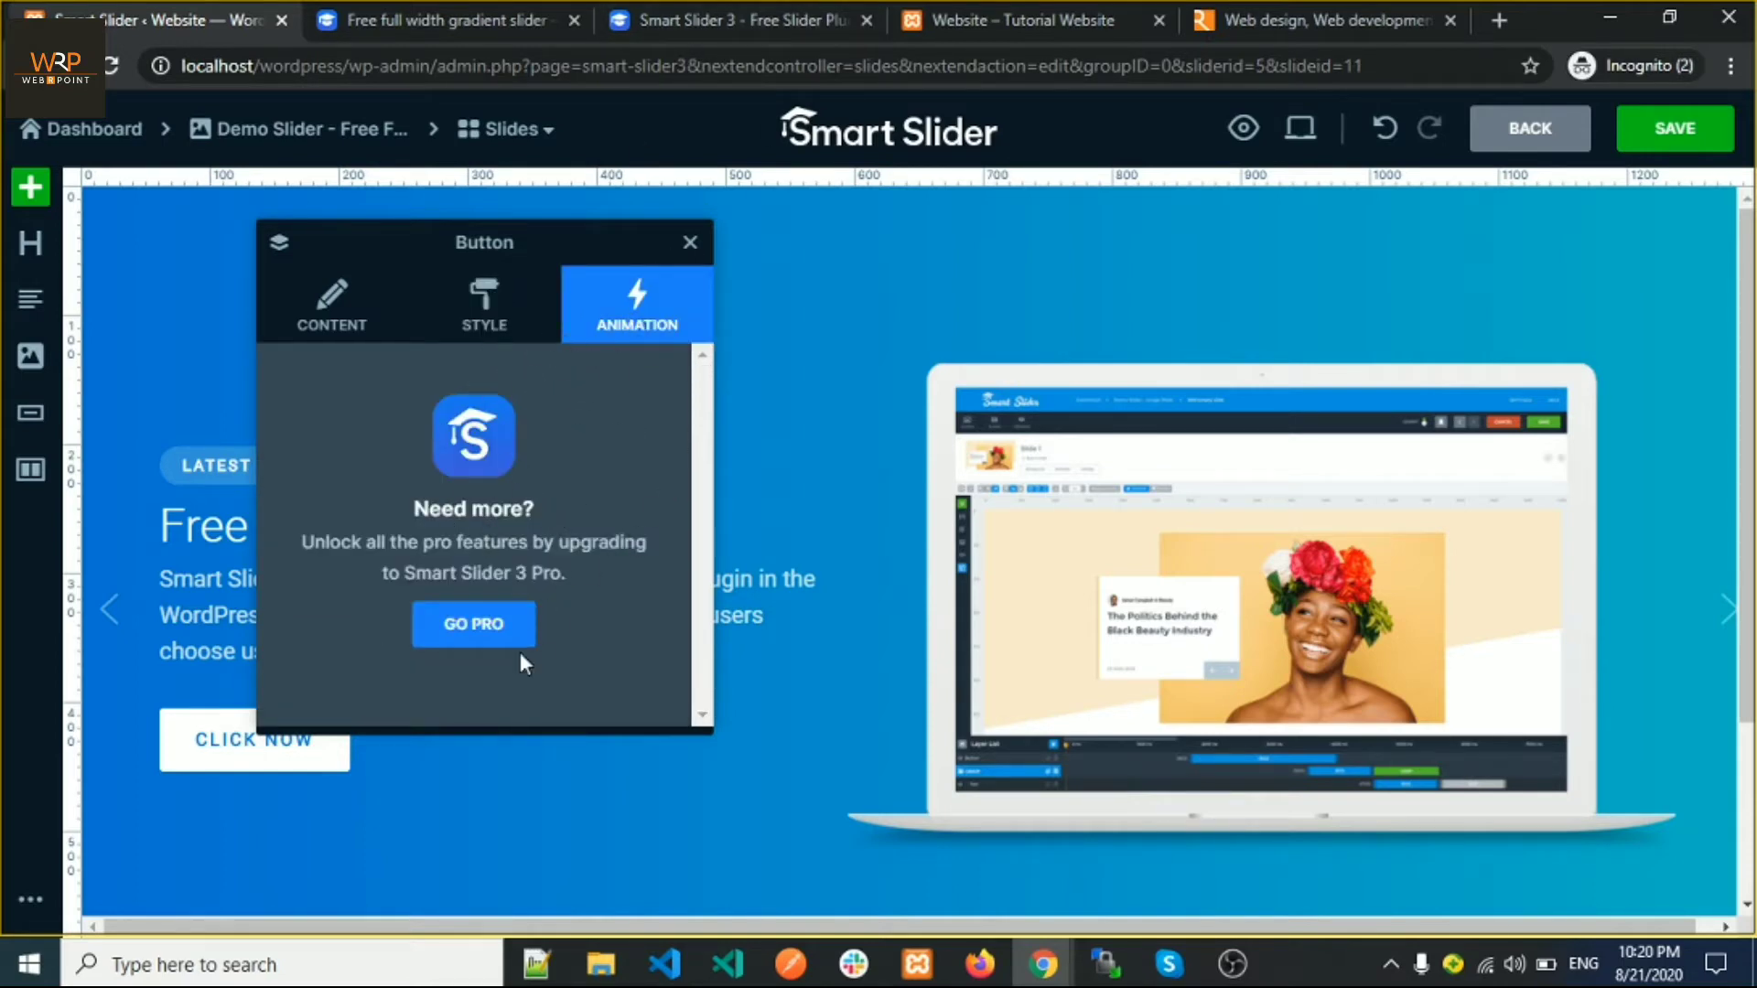
pyautogui.click(489, 331)
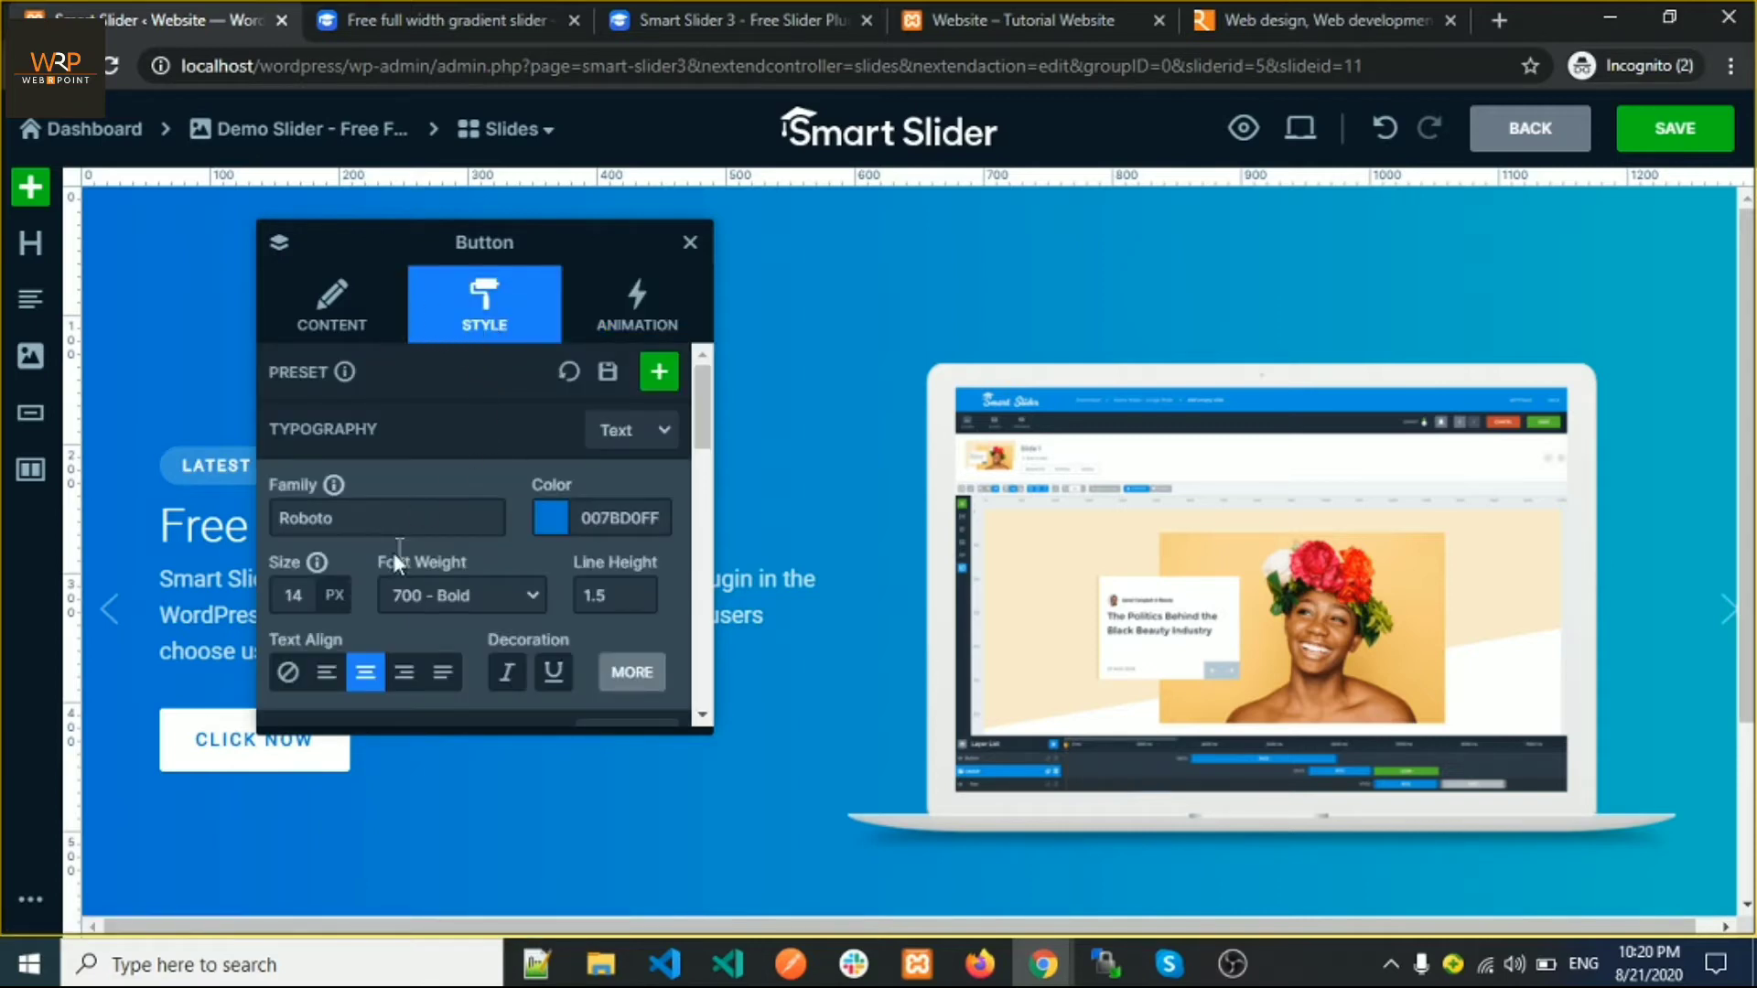
pyautogui.click(465, 617)
pyautogui.click(465, 617)
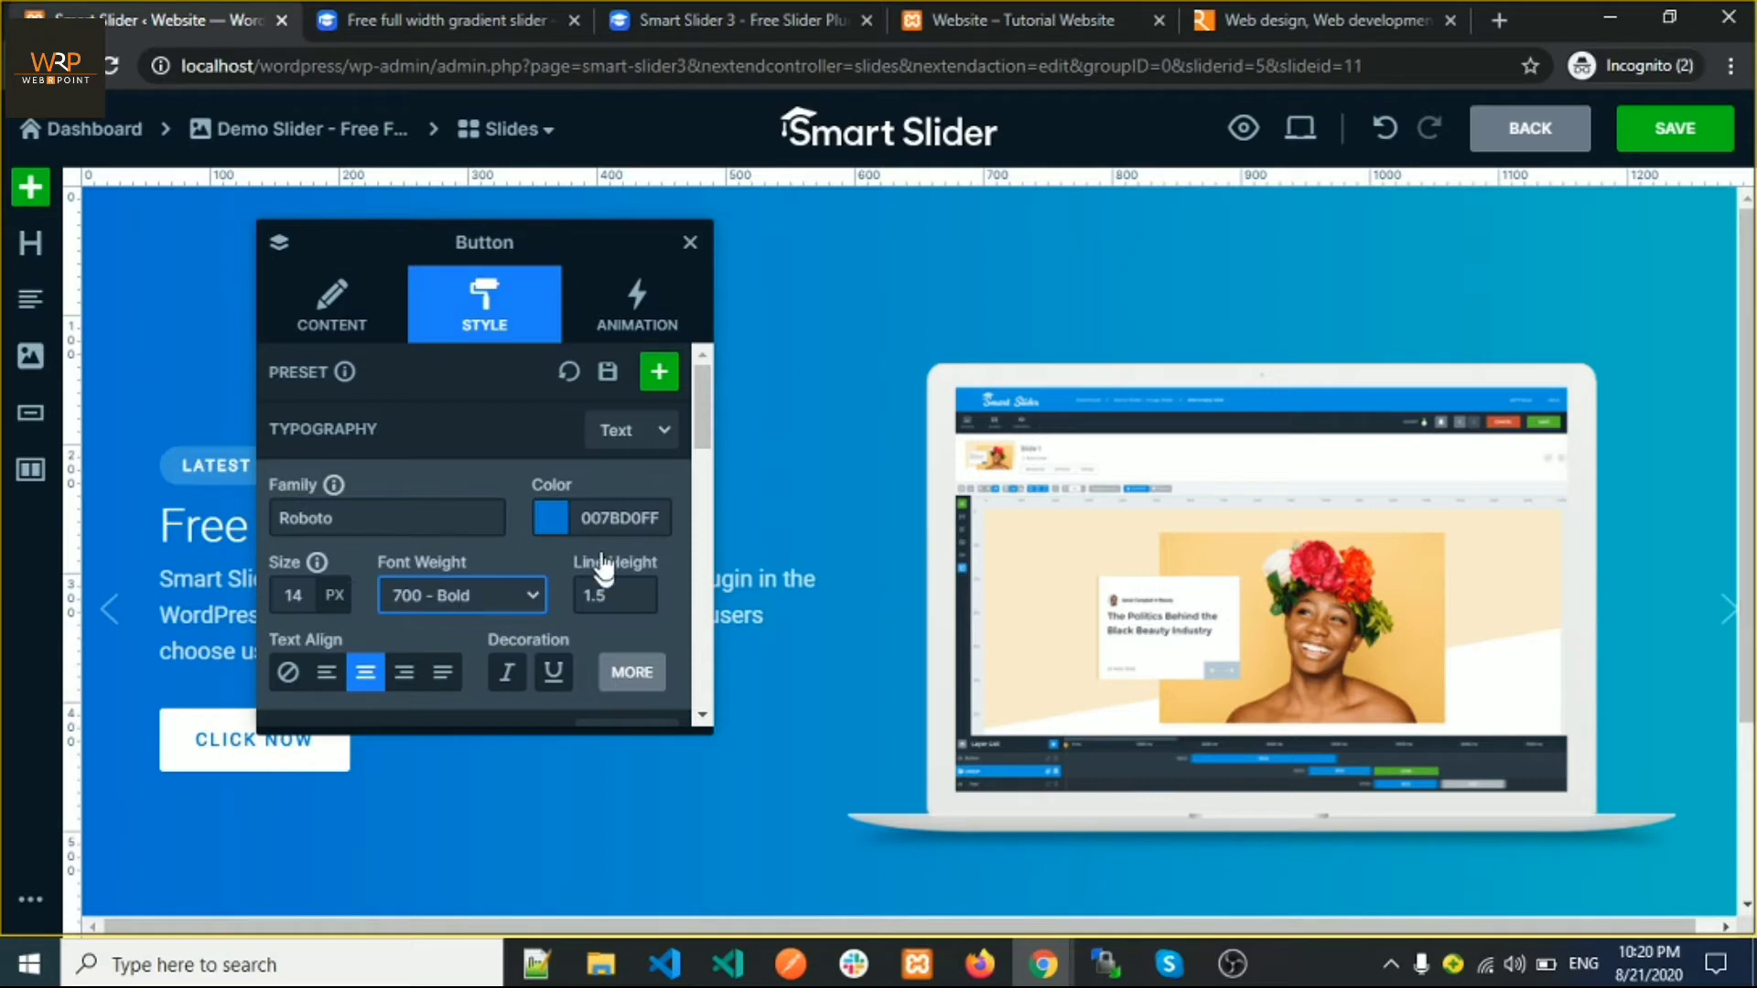
pyautogui.click(330, 320)
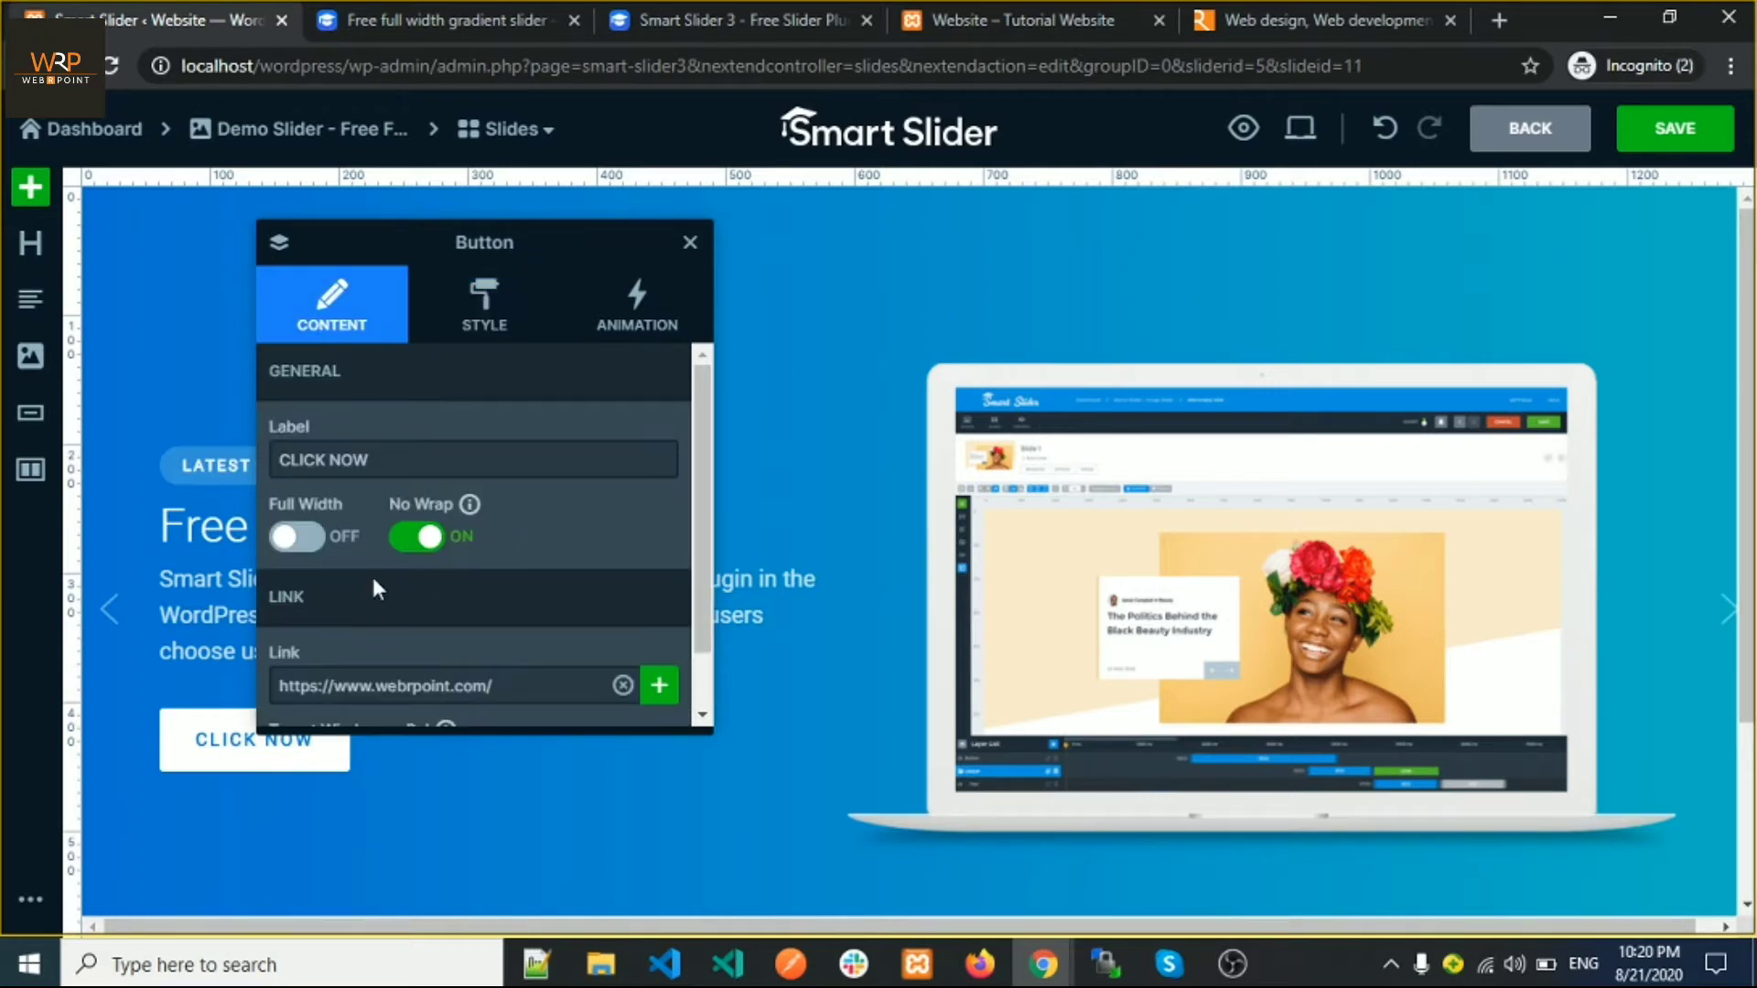
pyautogui.click(690, 243)
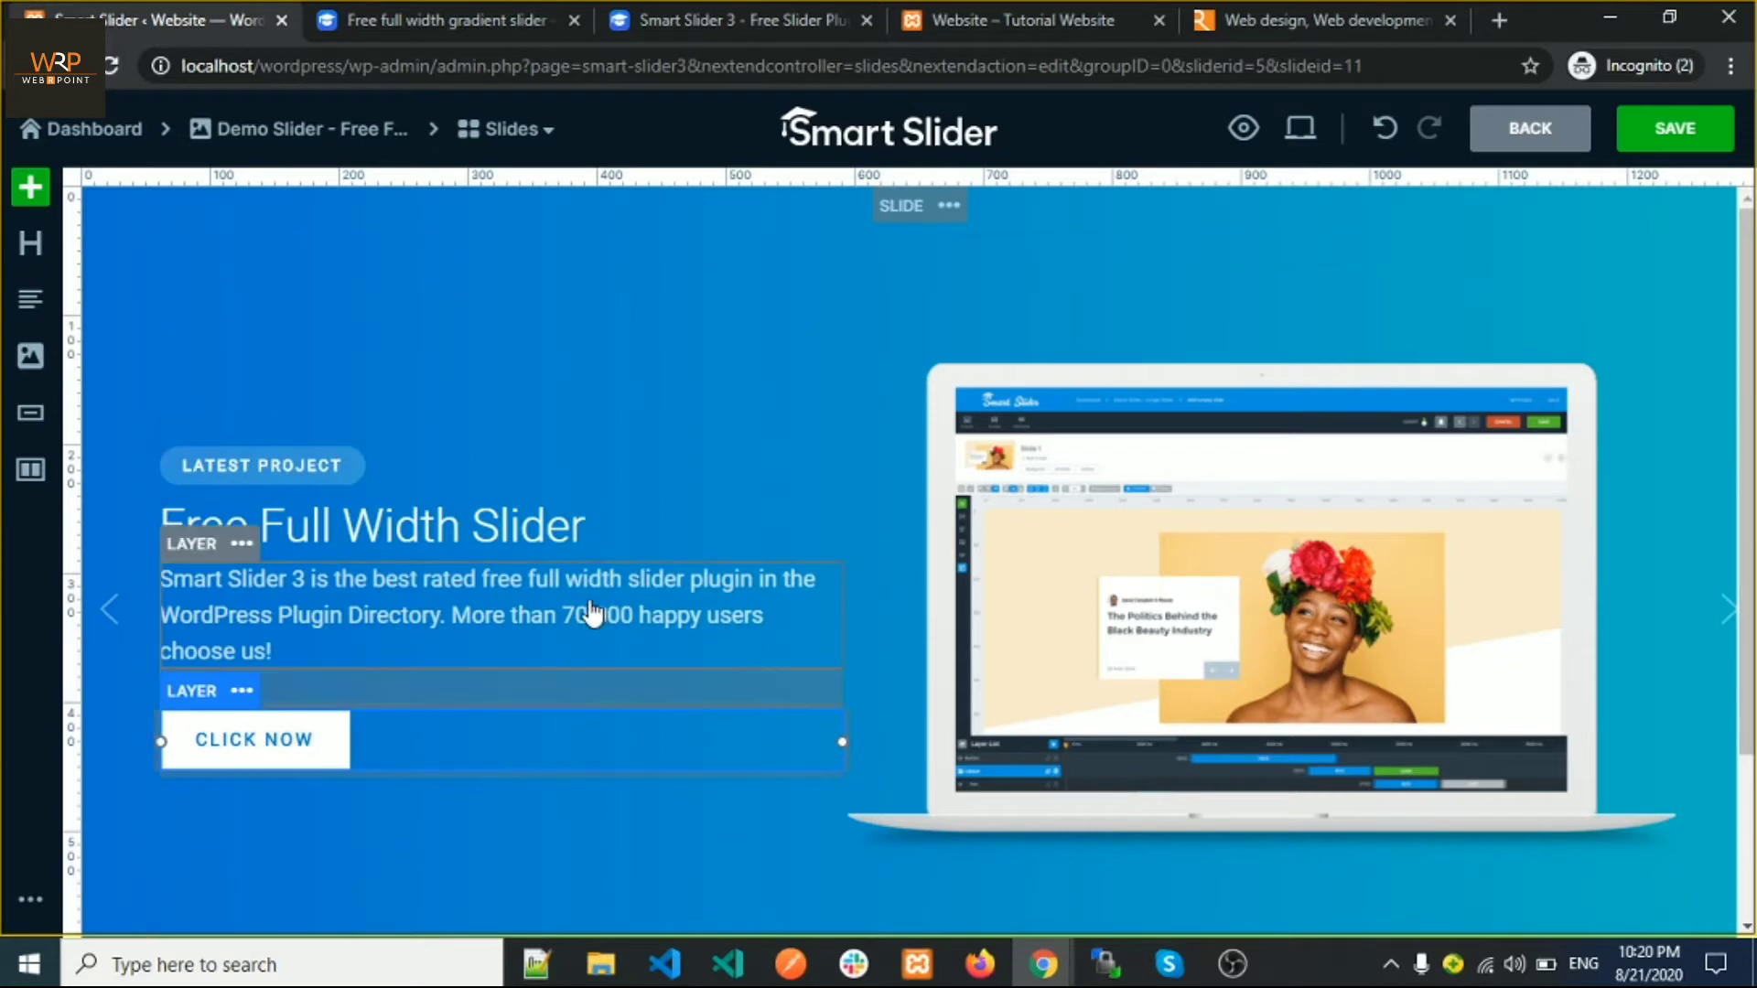
# Replace the "Free Full Width Slider" heading text with WEBRPOINT, set its tag to H3 and save the slide
pyautogui.click(322, 539)
pyautogui.moveTo(453, 455); pyautogui.dragTo(234, 471)
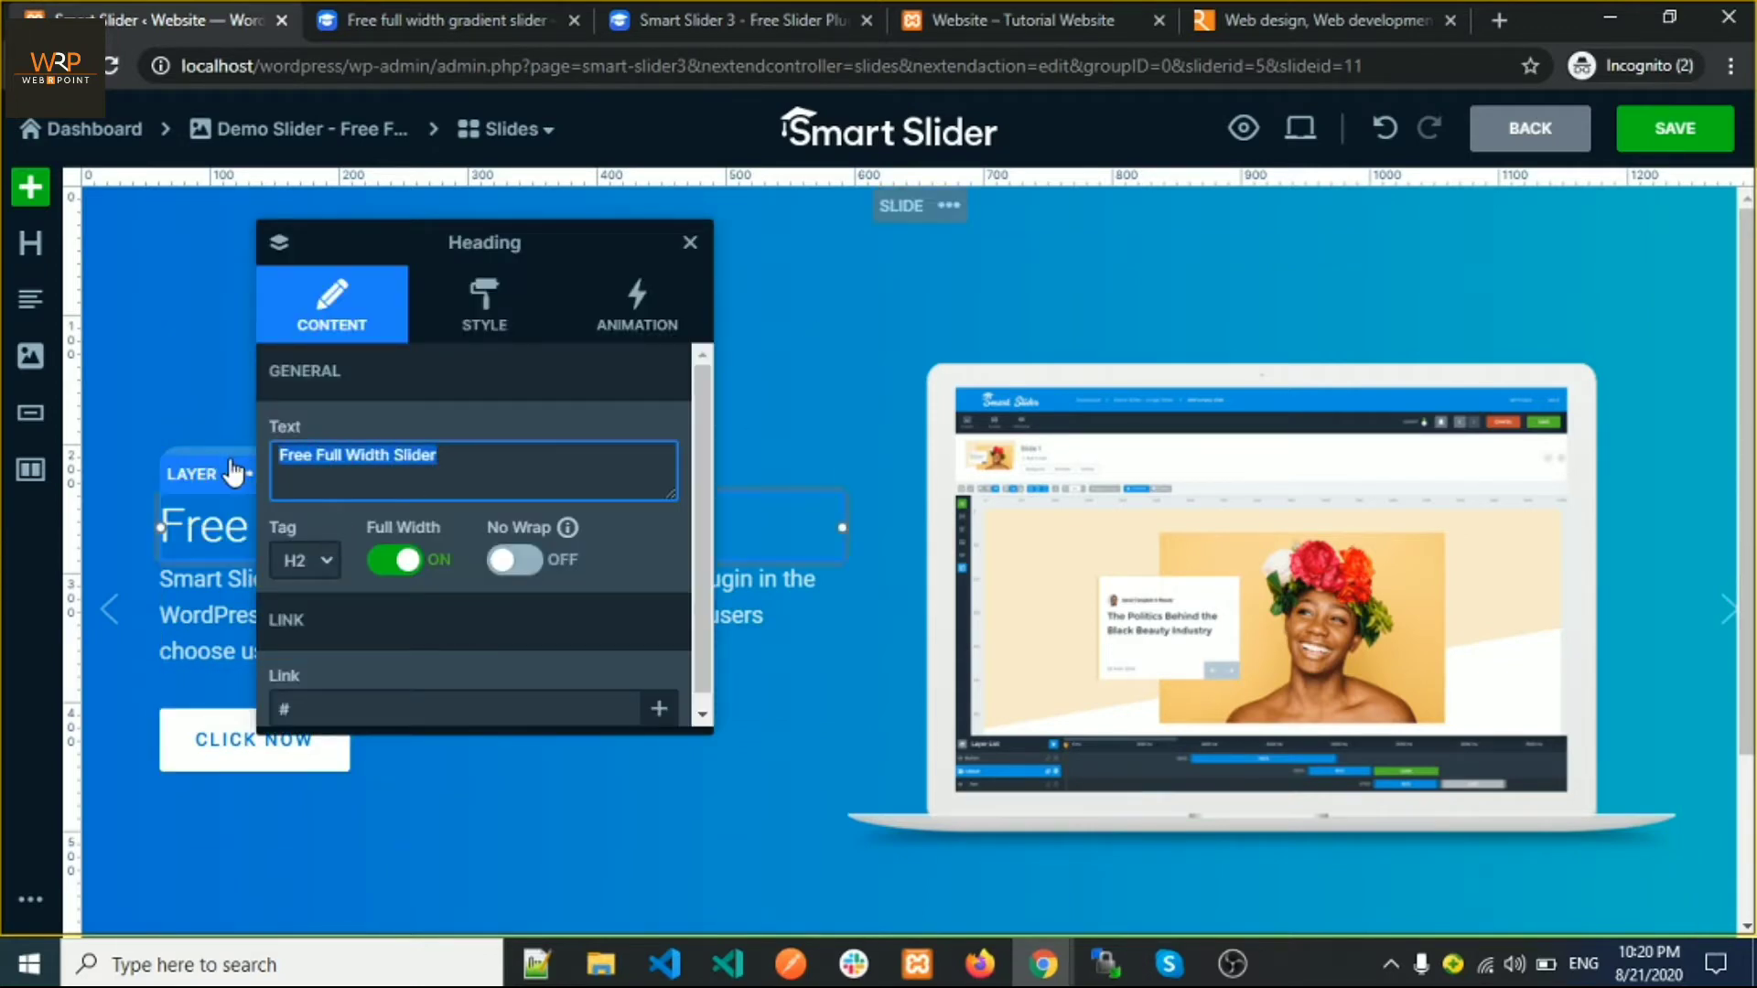
pyautogui.write('WEBRPOINT')
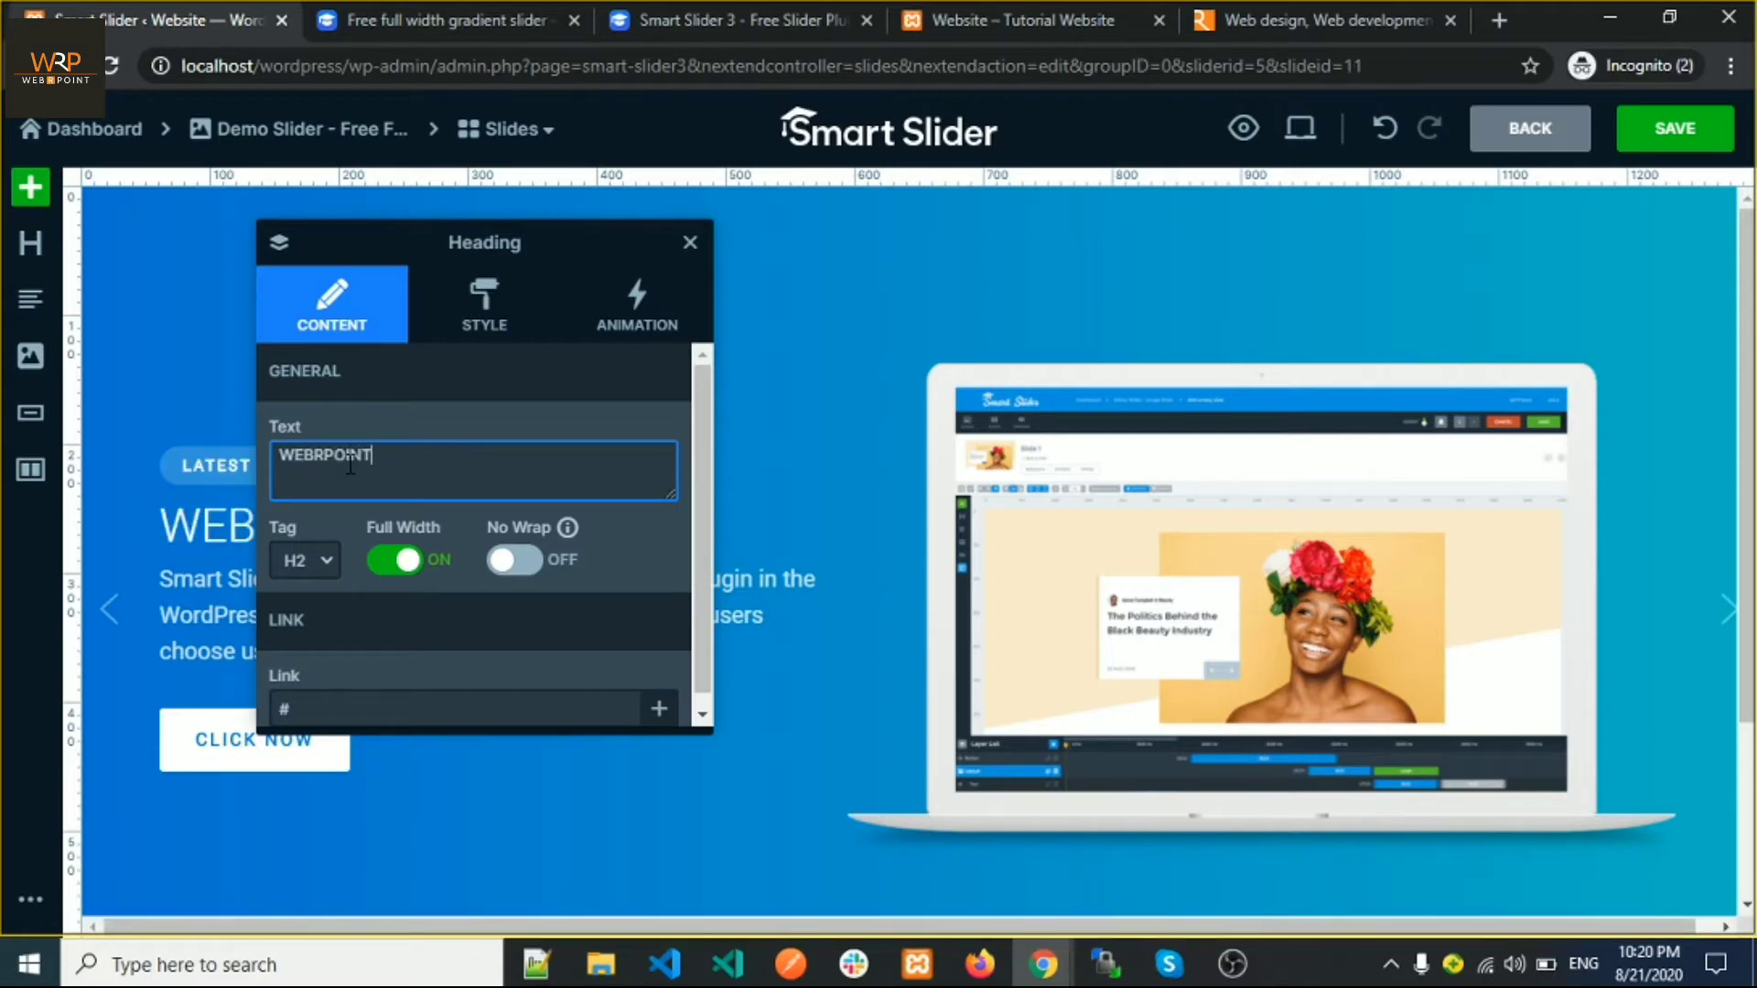
pyautogui.click(322, 561)
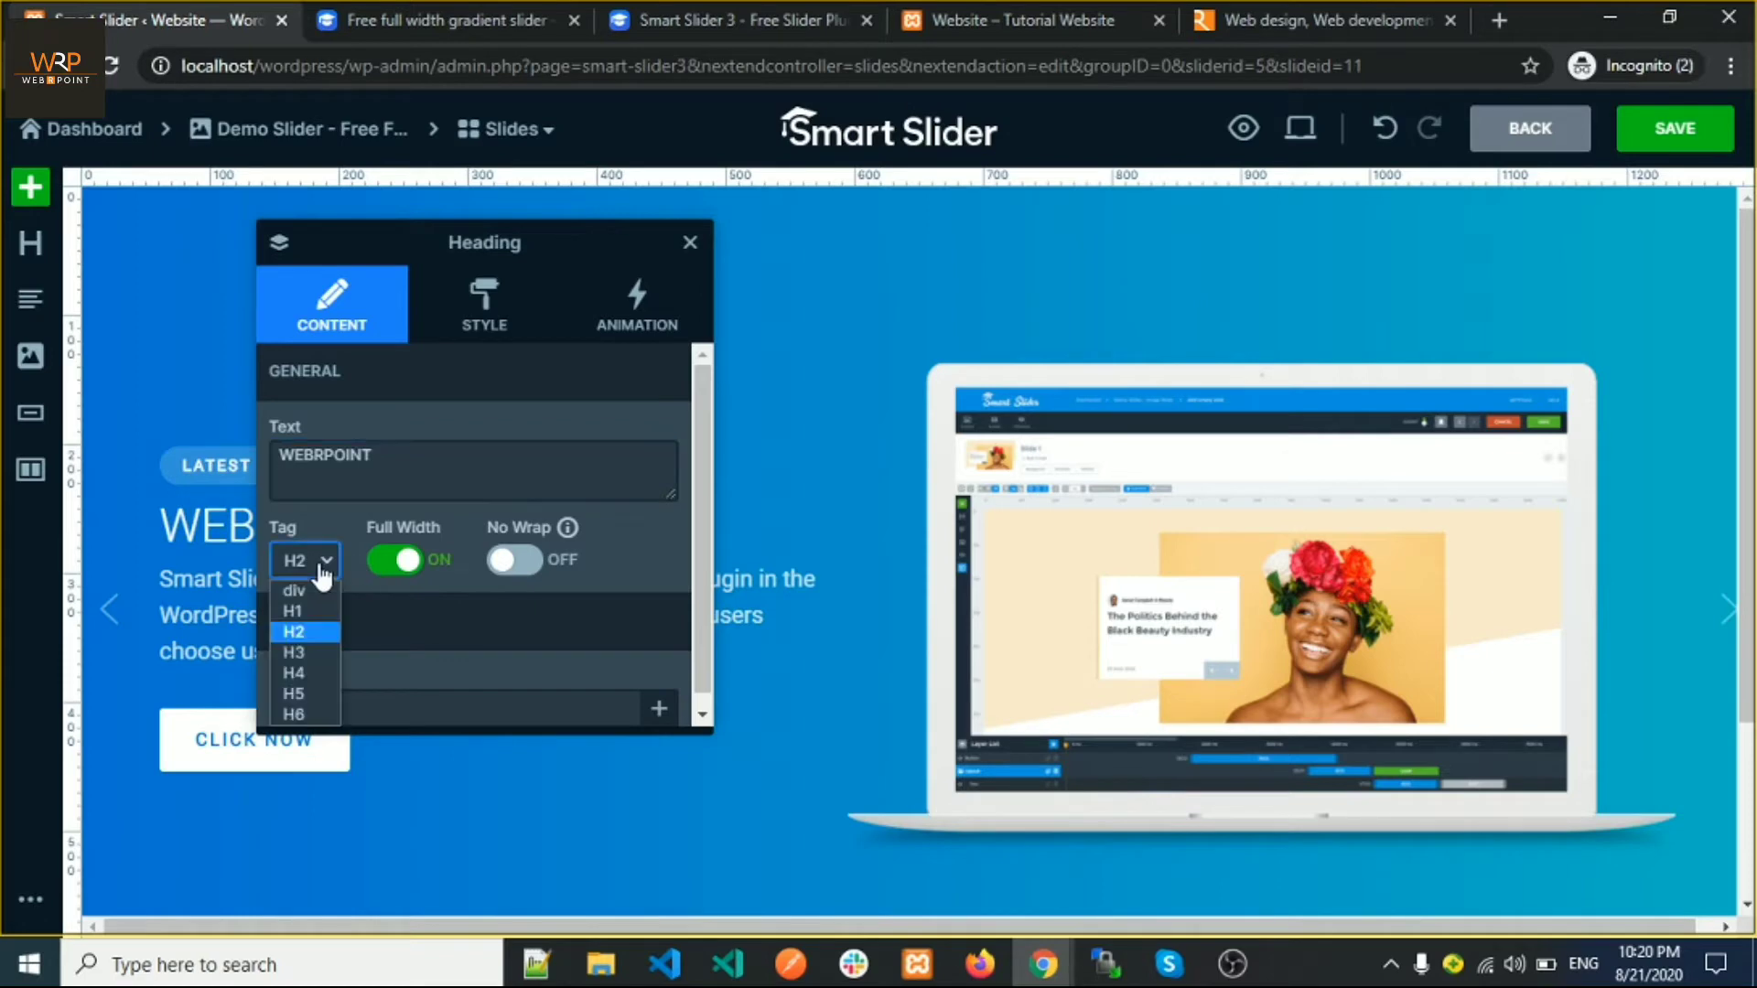
pyautogui.click(309, 647)
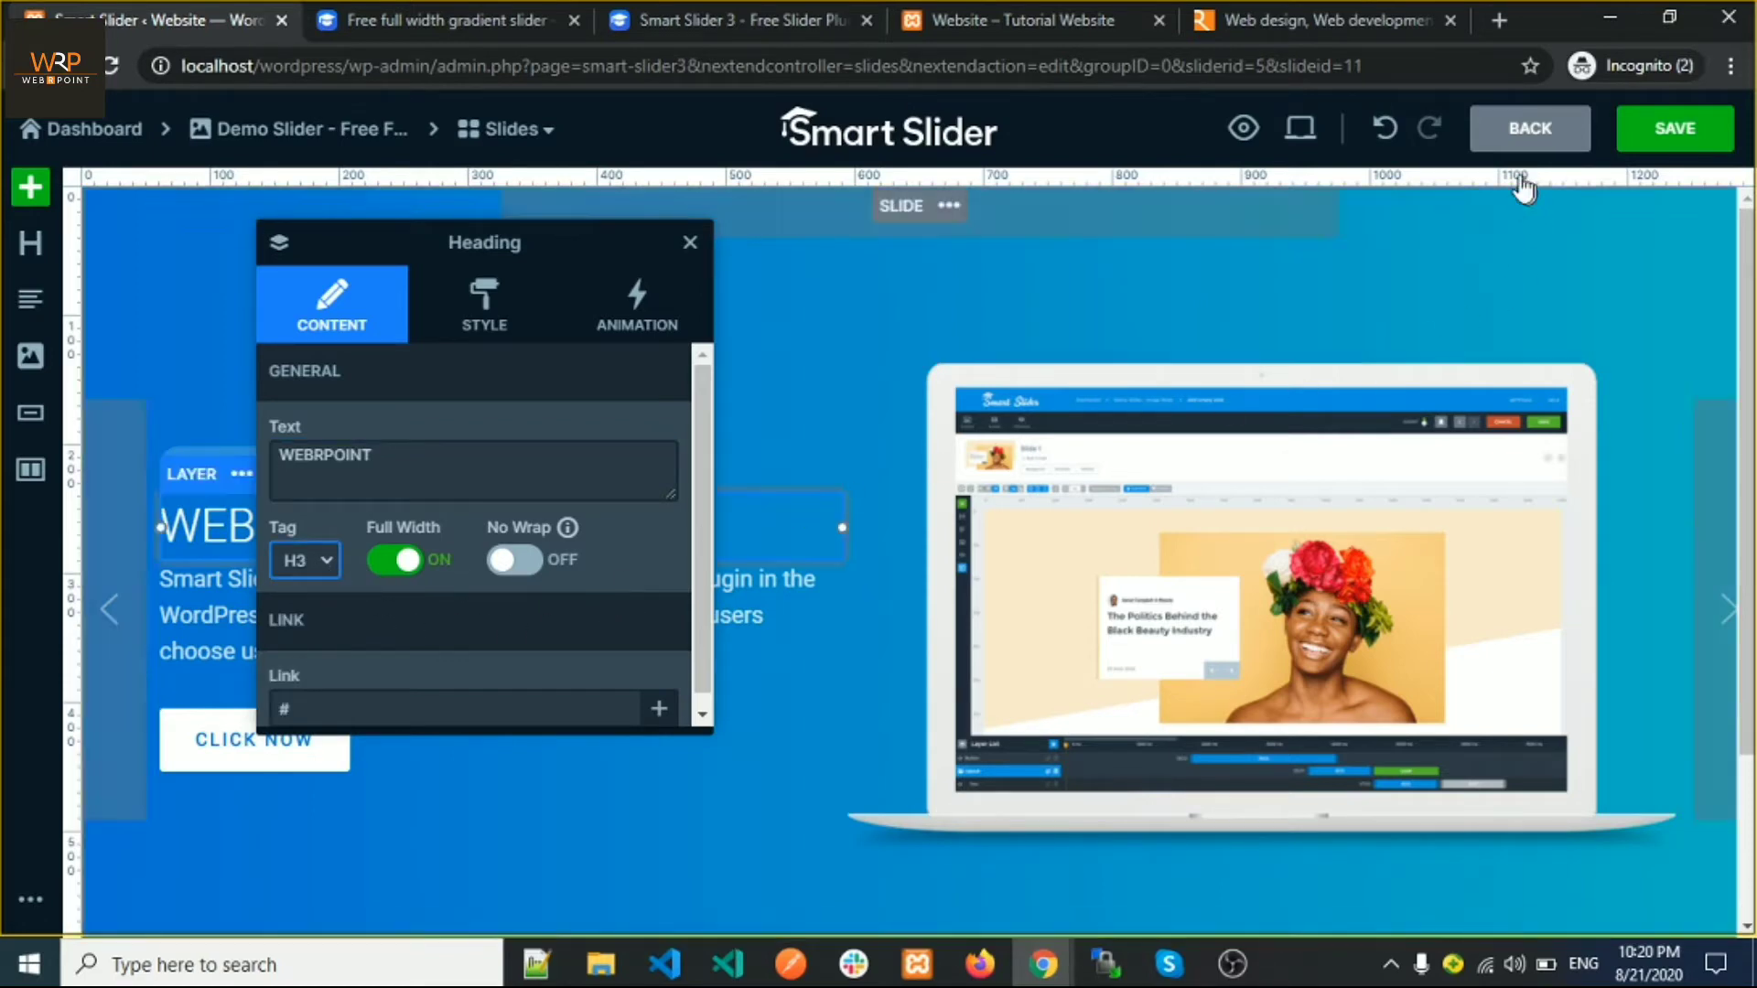
pyautogui.click(1684, 132)
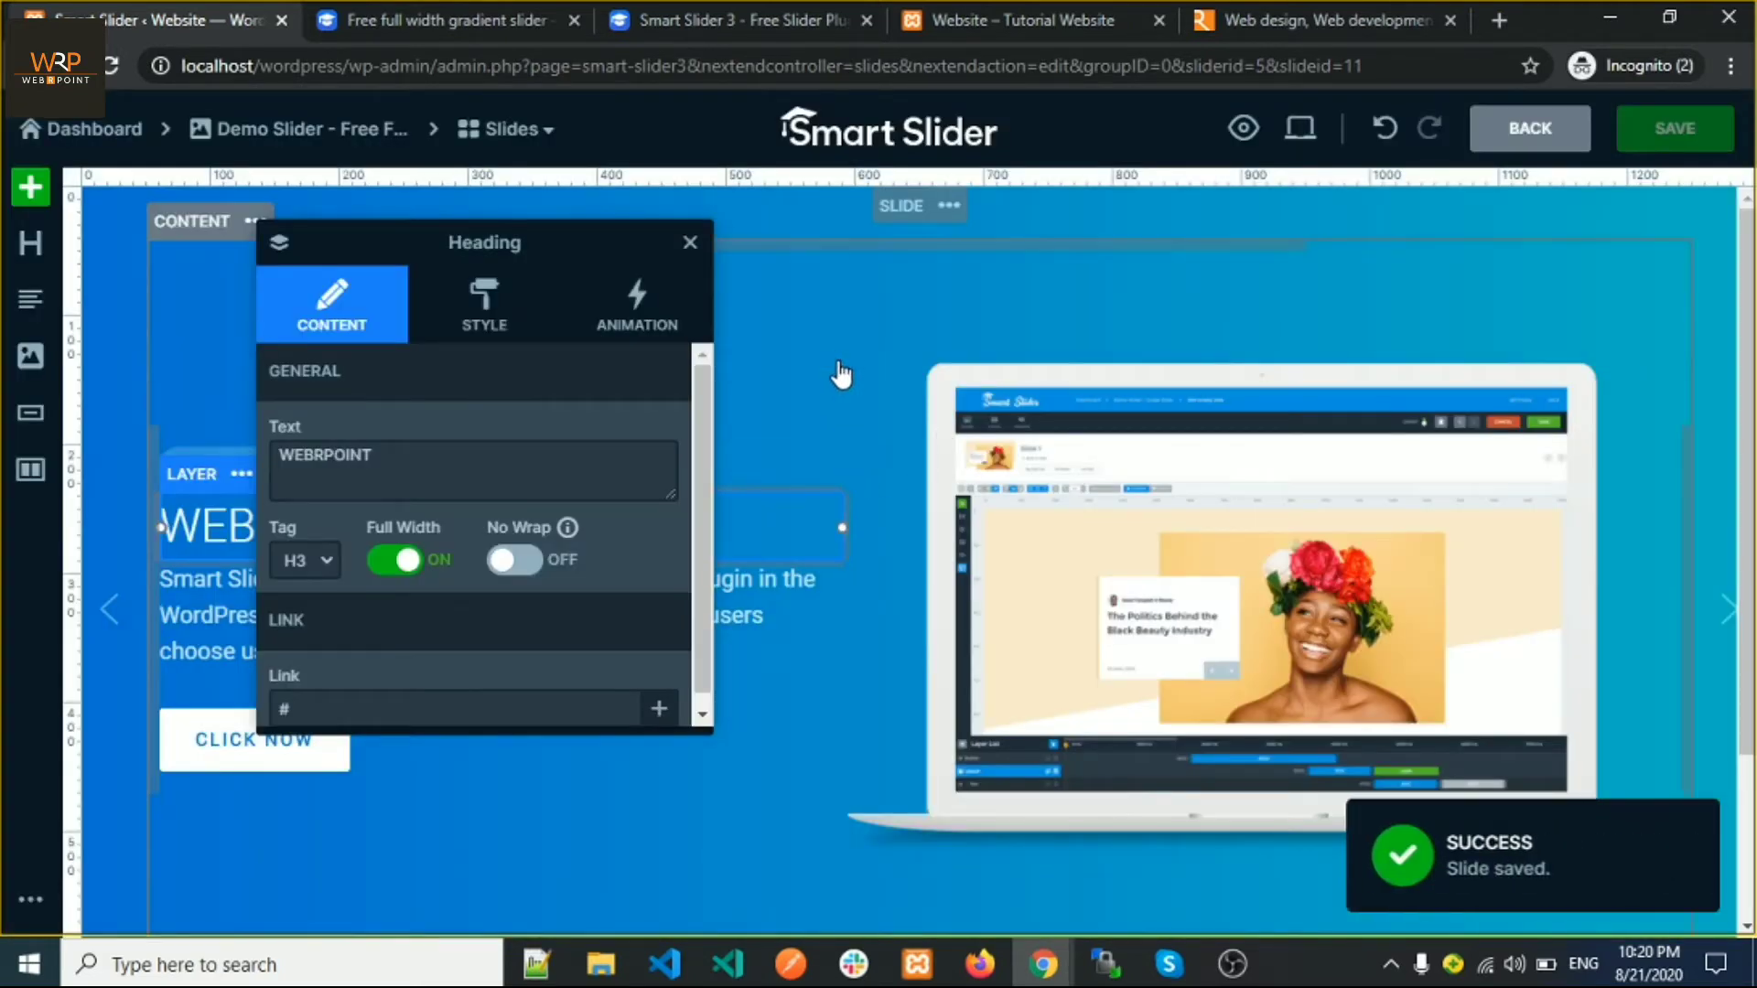
pyautogui.click(690, 243)
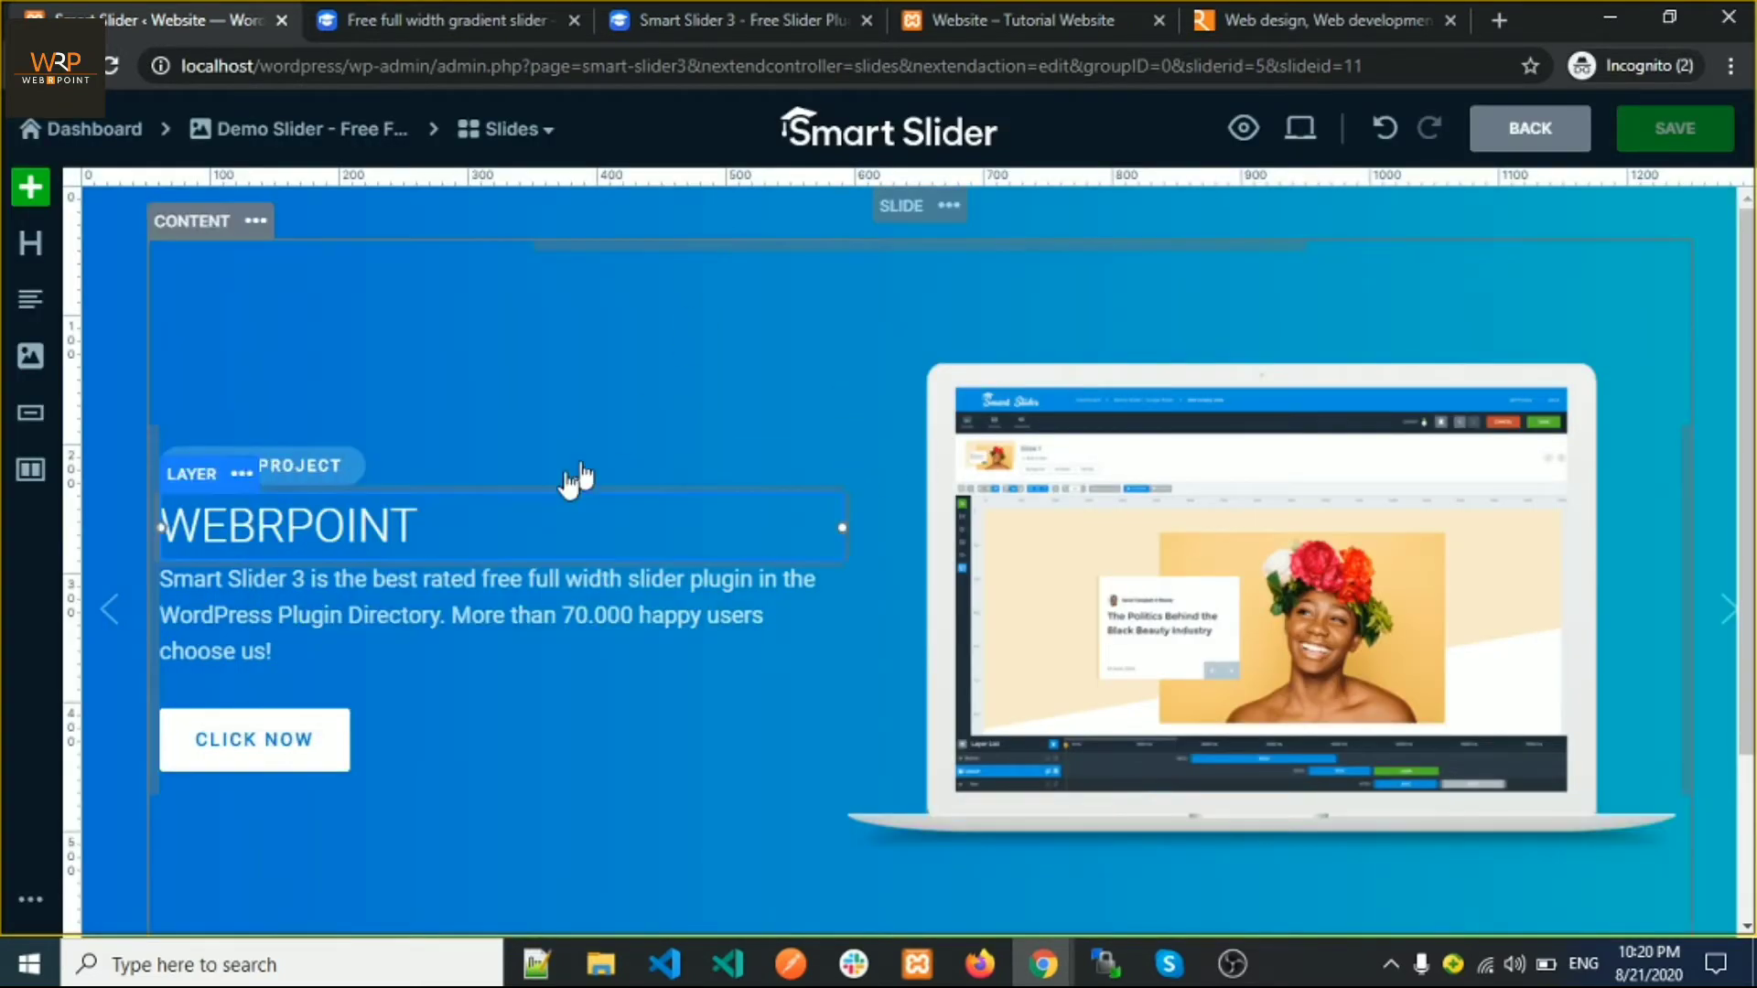
# Replace the description paragraph below the heading with WELCOME TO MY CHANNEL and close the layer settings
pyautogui.click(253, 640)
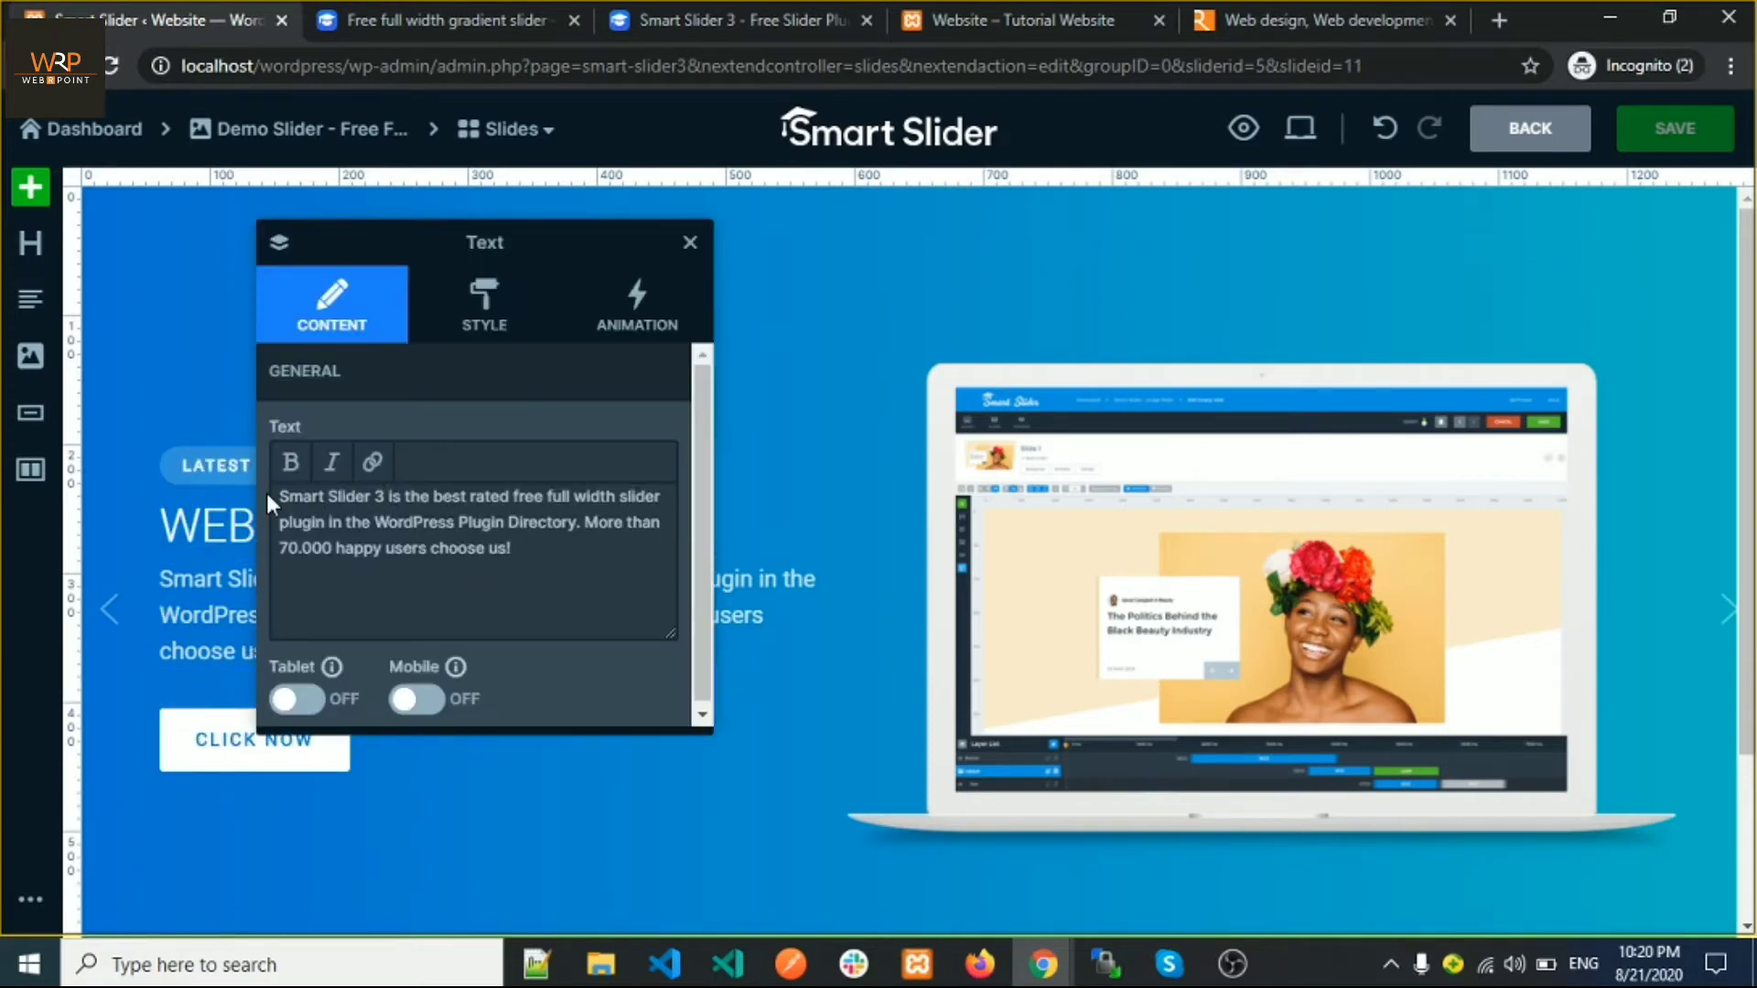
pyautogui.moveTo(284, 500); pyautogui.dragTo(530, 571)
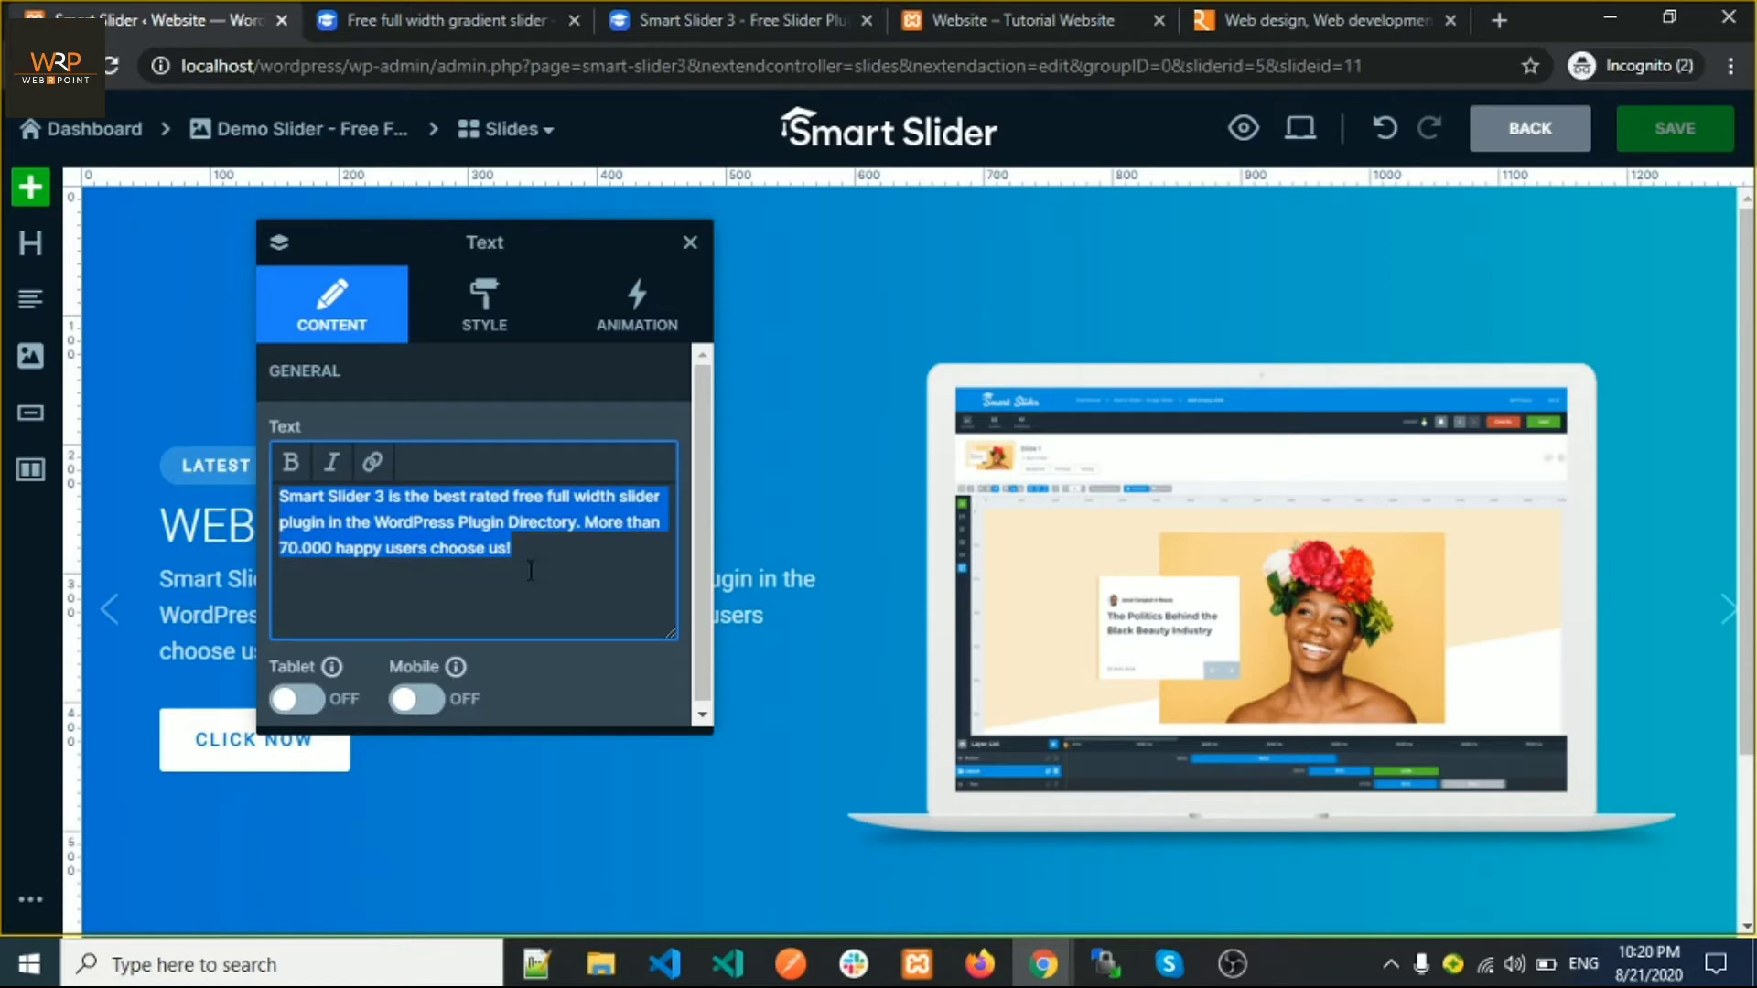
pyautogui.press('BackSpace')
pyautogui.write('WELCOME TO MY CHANNEL')
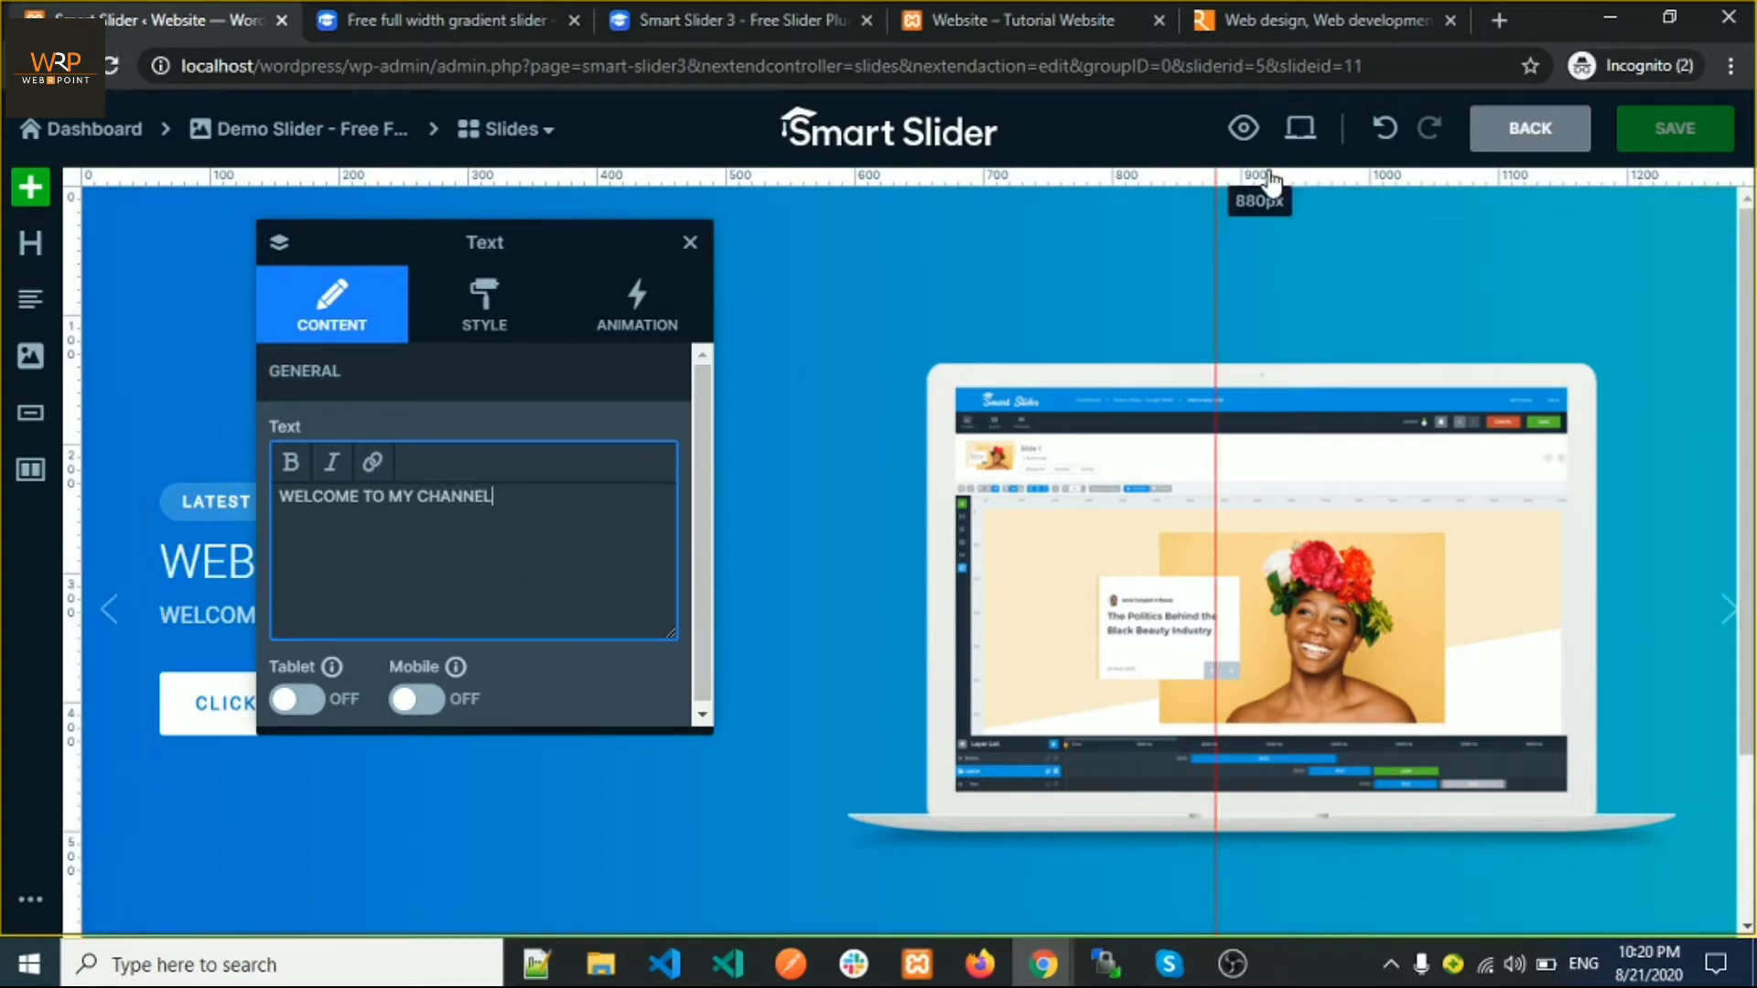
pyautogui.click(765, 299)
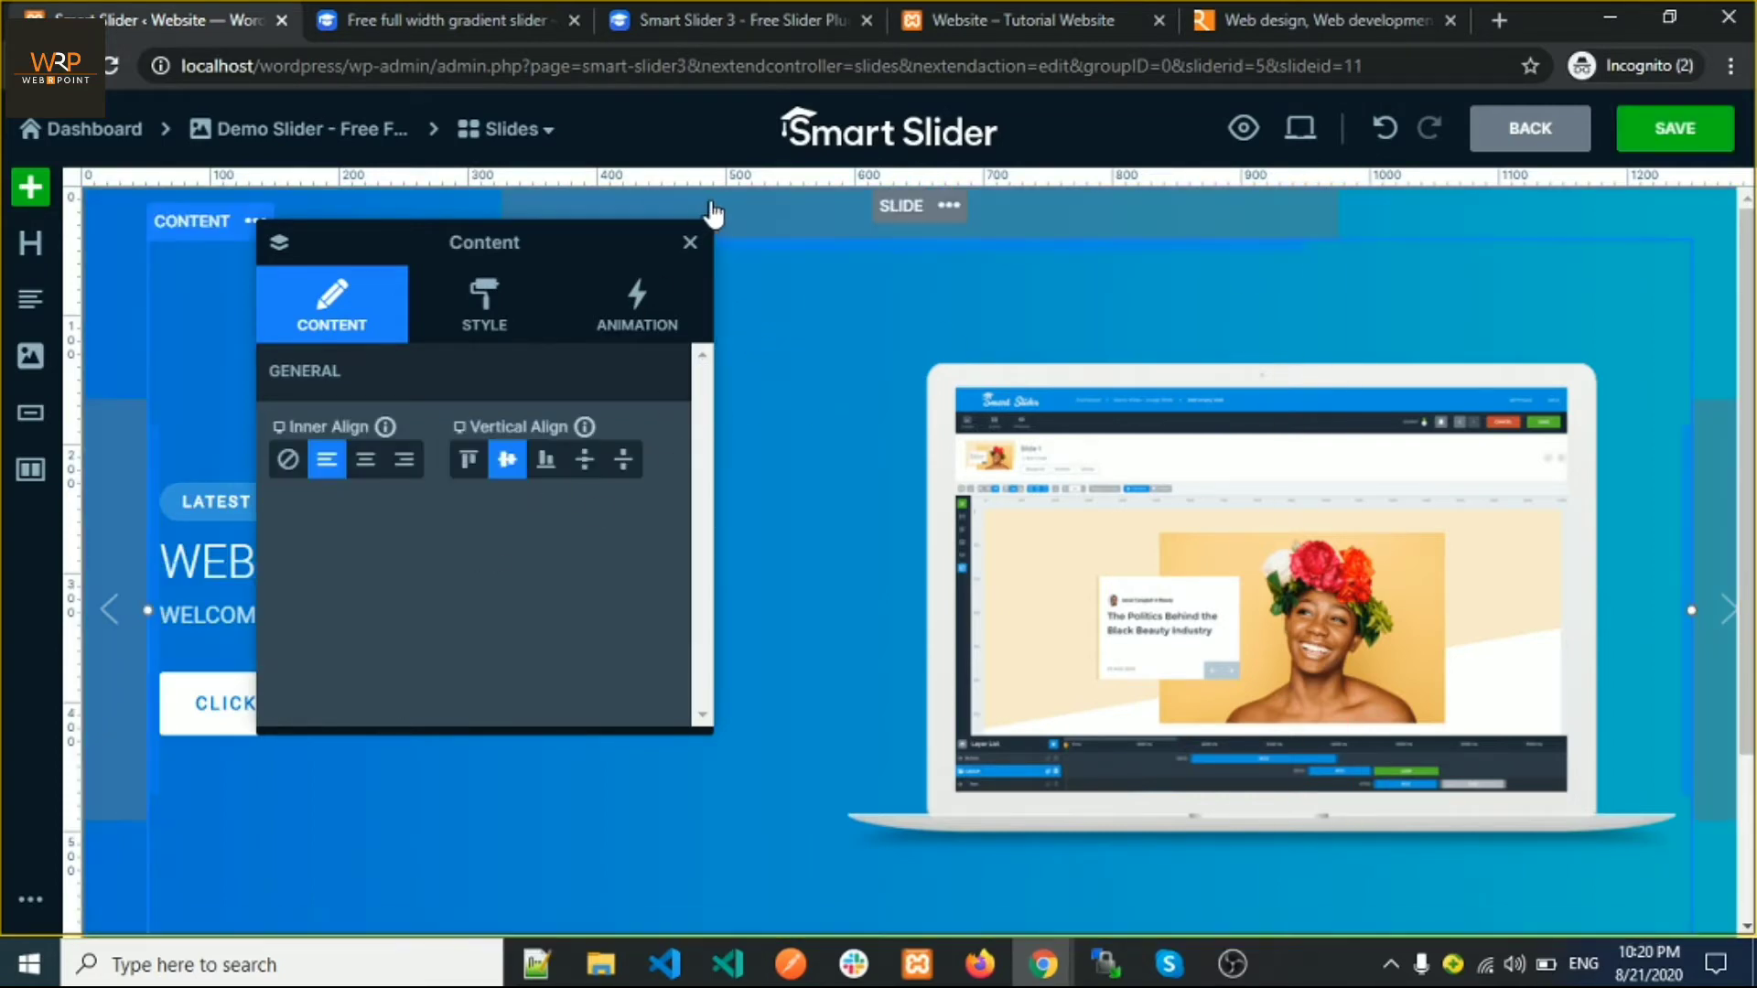
pyautogui.click(690, 242)
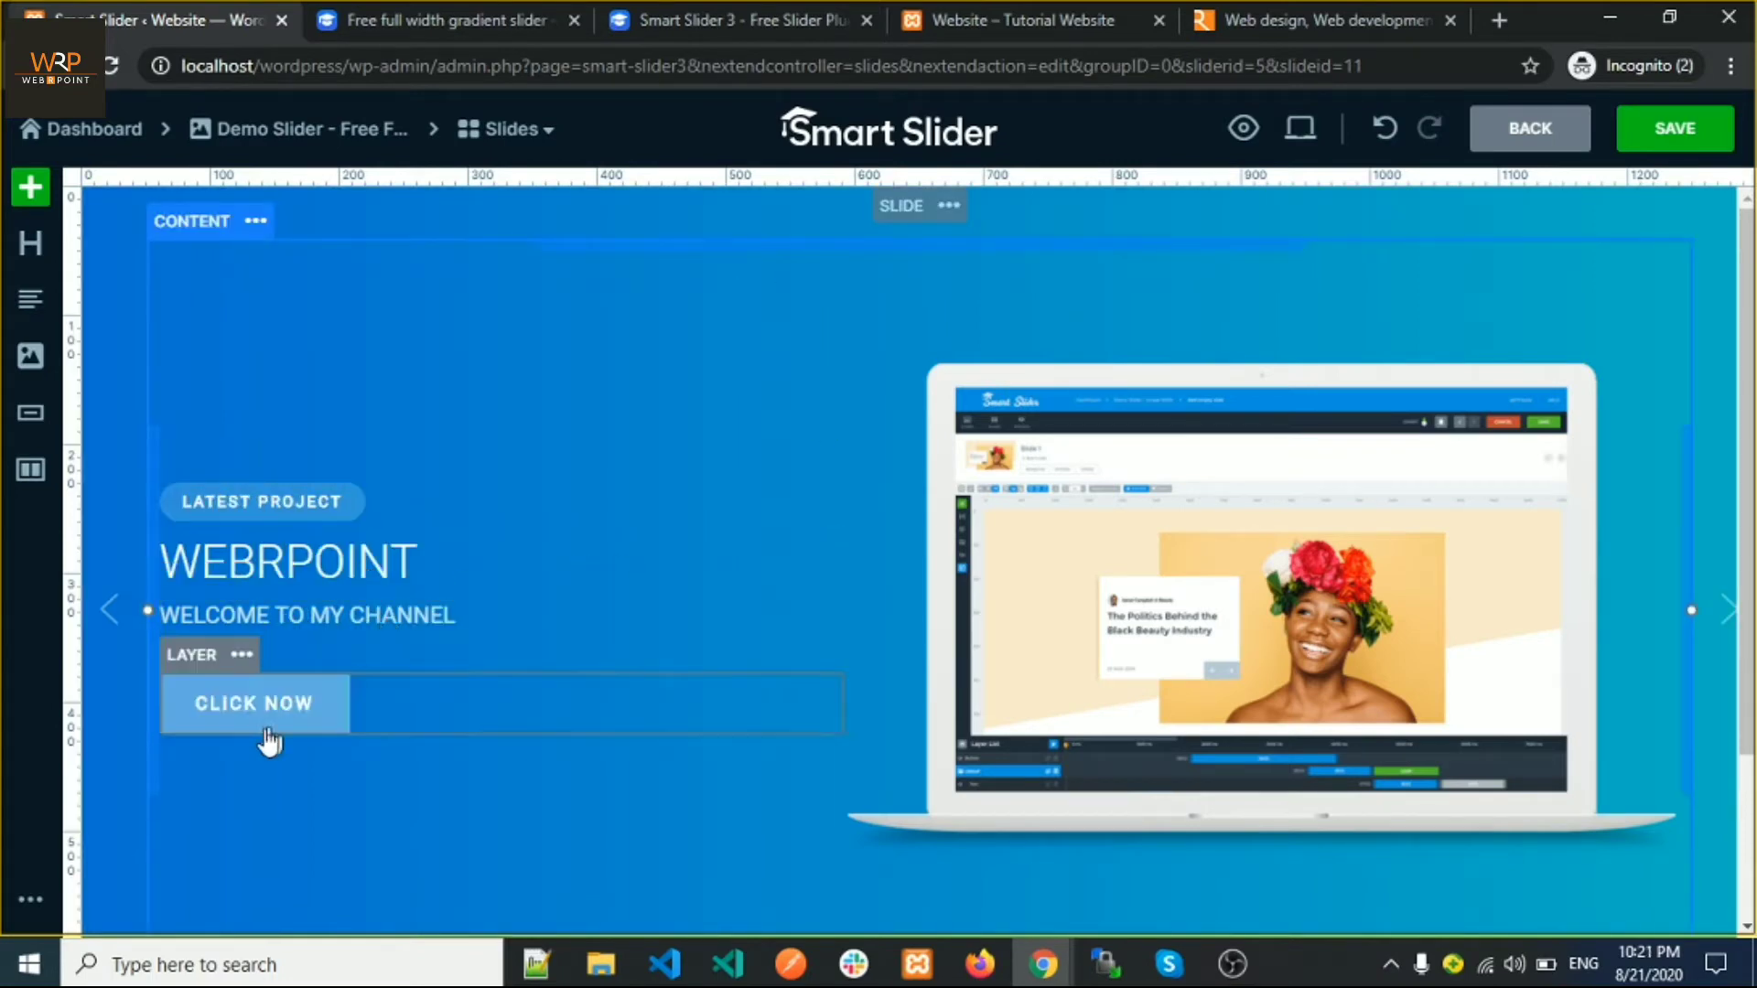
# Look through the media library for the laptop image layer and close it without choosing a replacement
pyautogui.click(1255, 503)
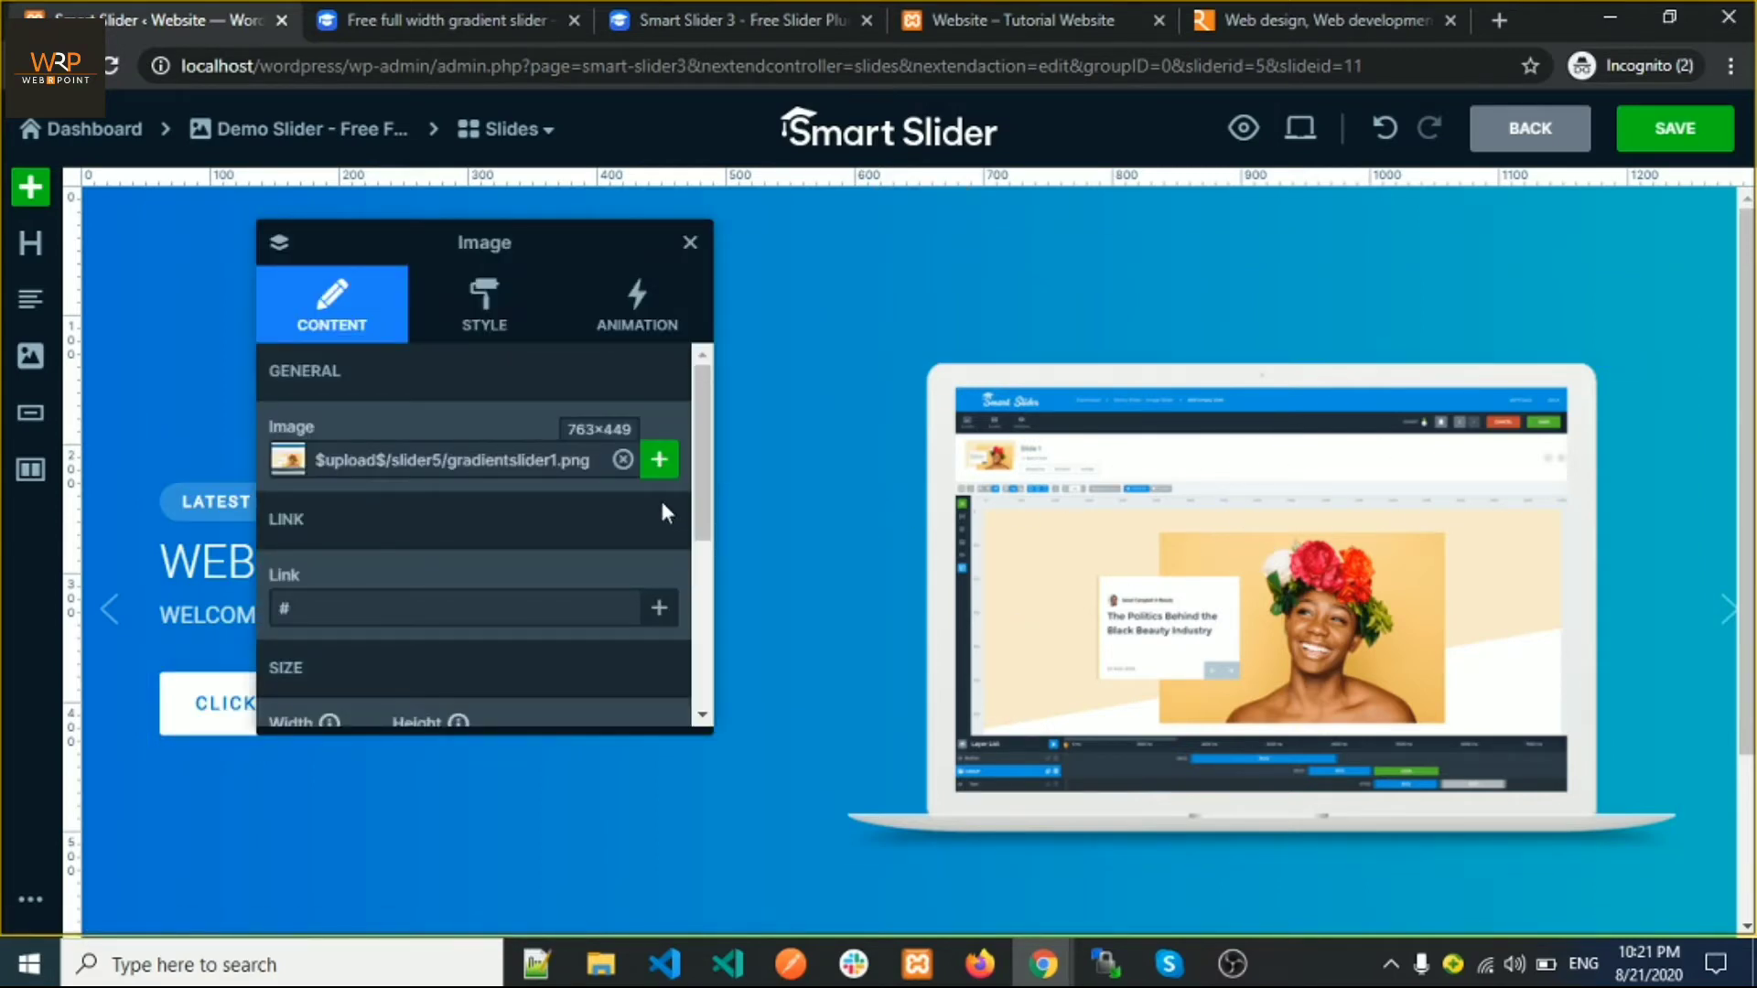
pyautogui.click(659, 459)
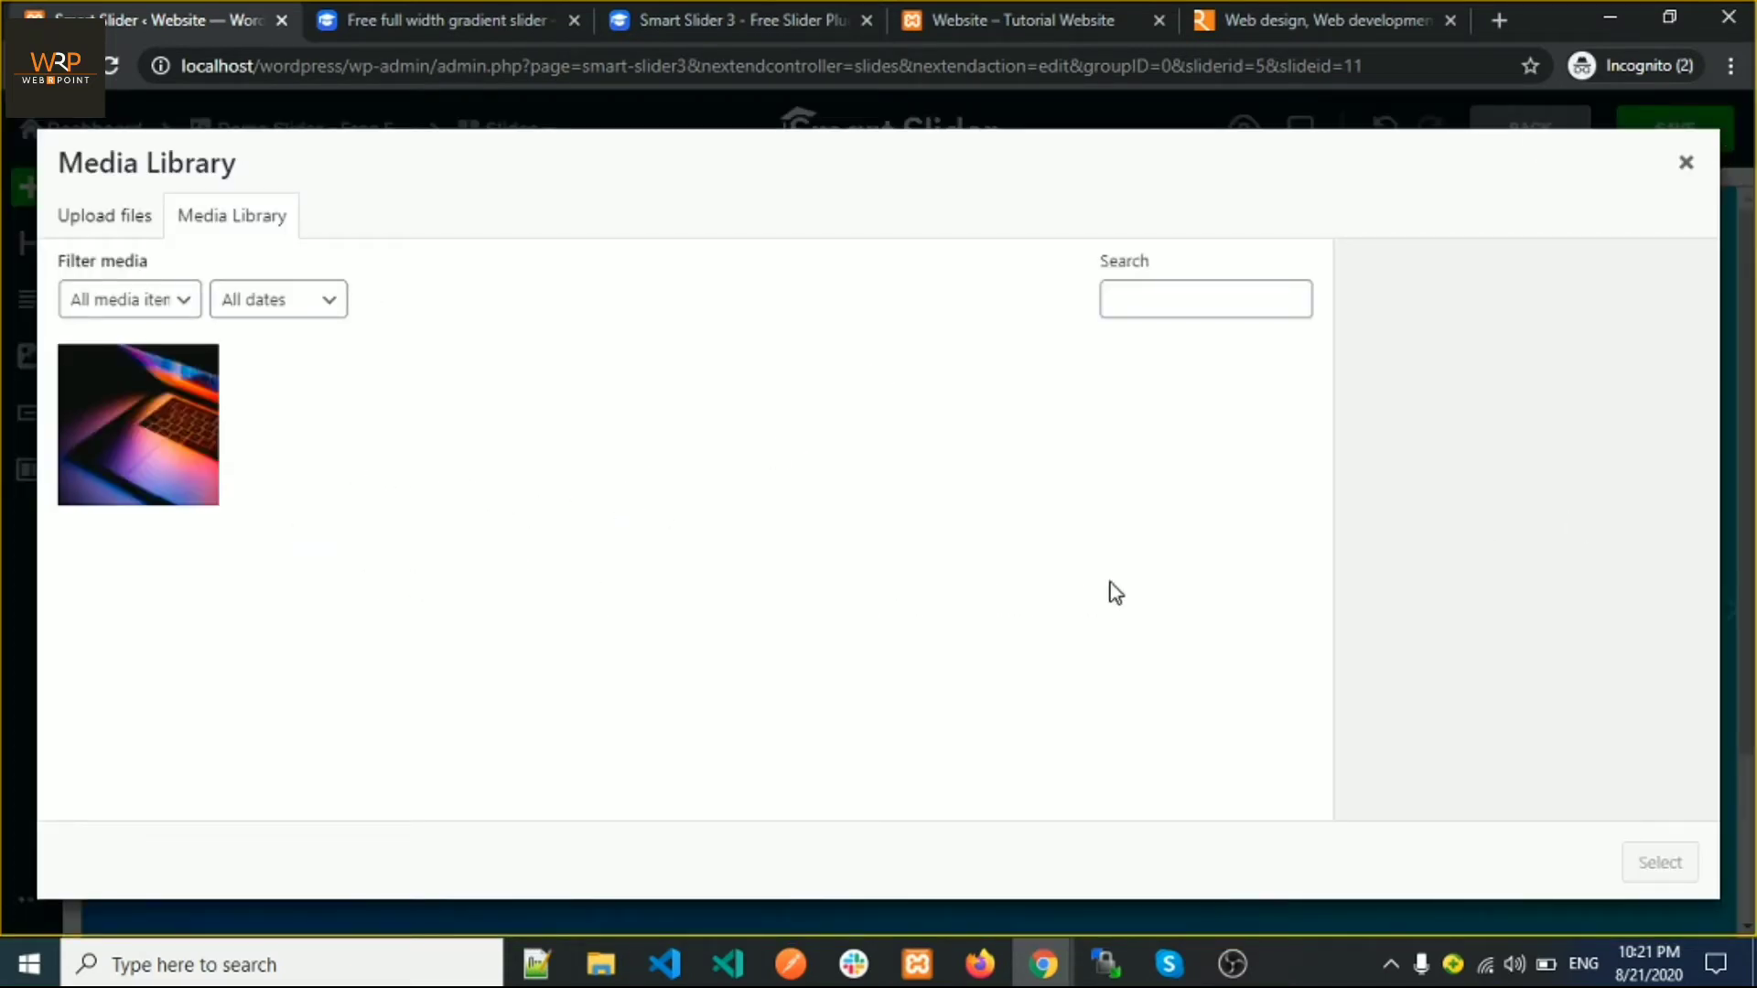
pyautogui.click(1686, 164)
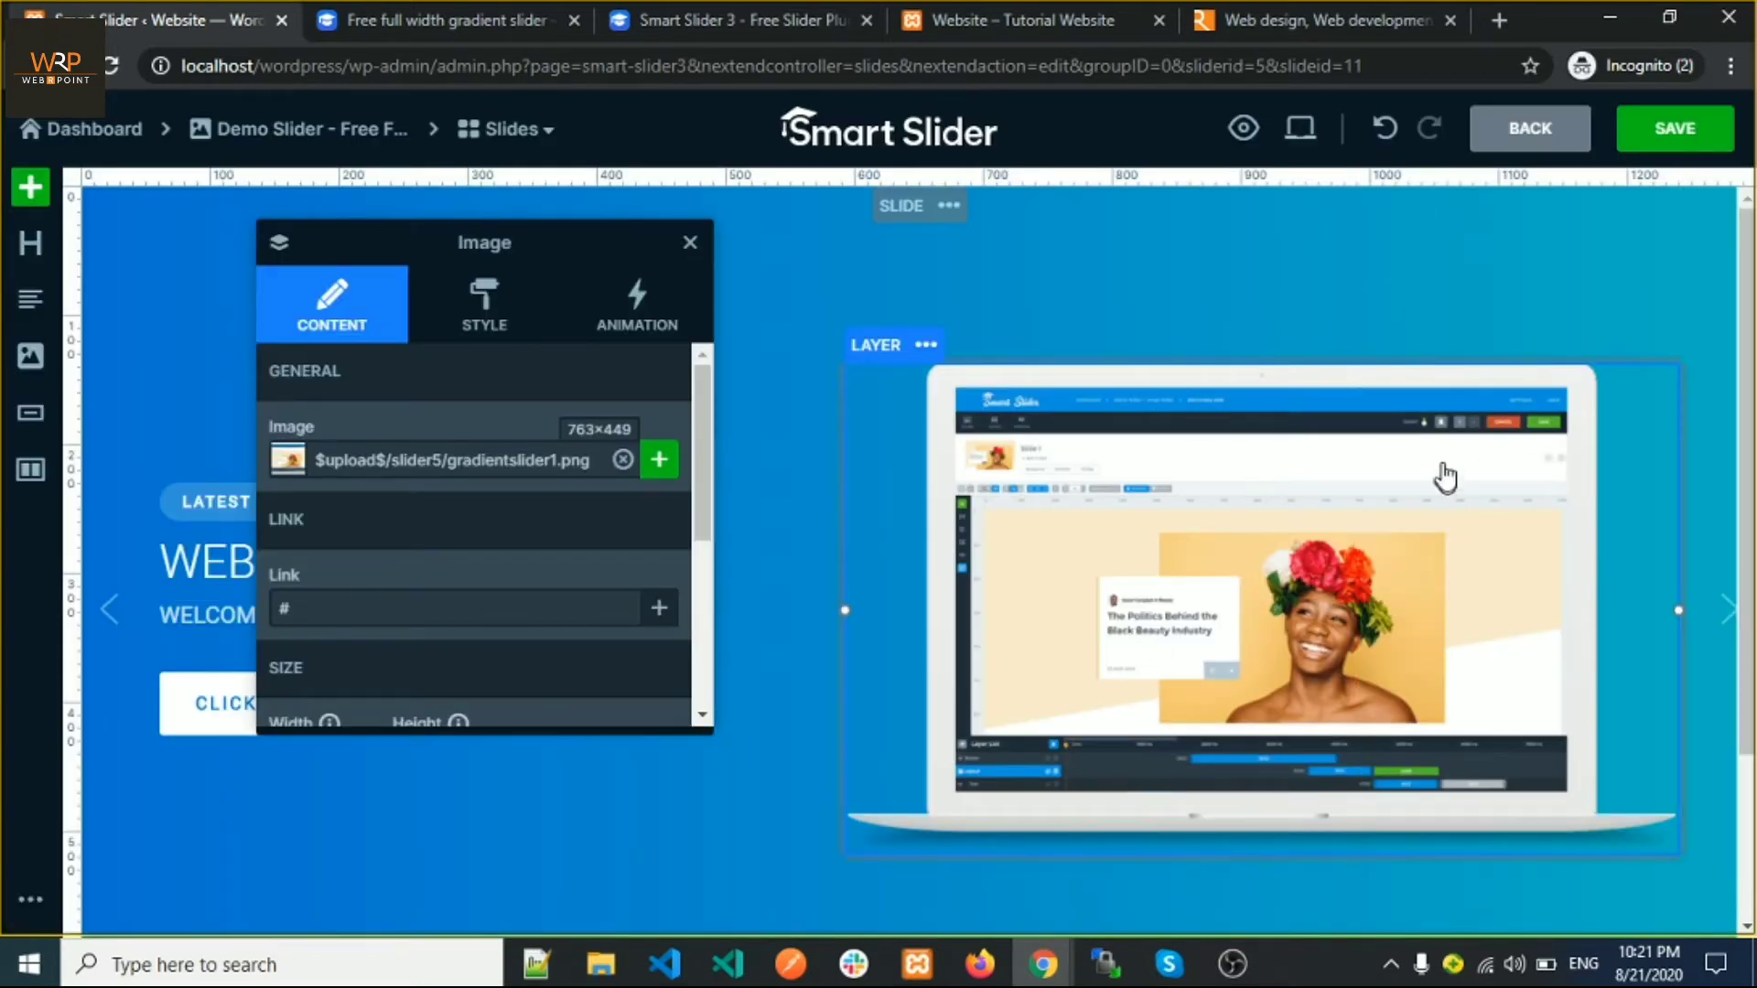
# Save Slide 1 and open Slide 2 of the demo slider for editing
pyautogui.click(1679, 138)
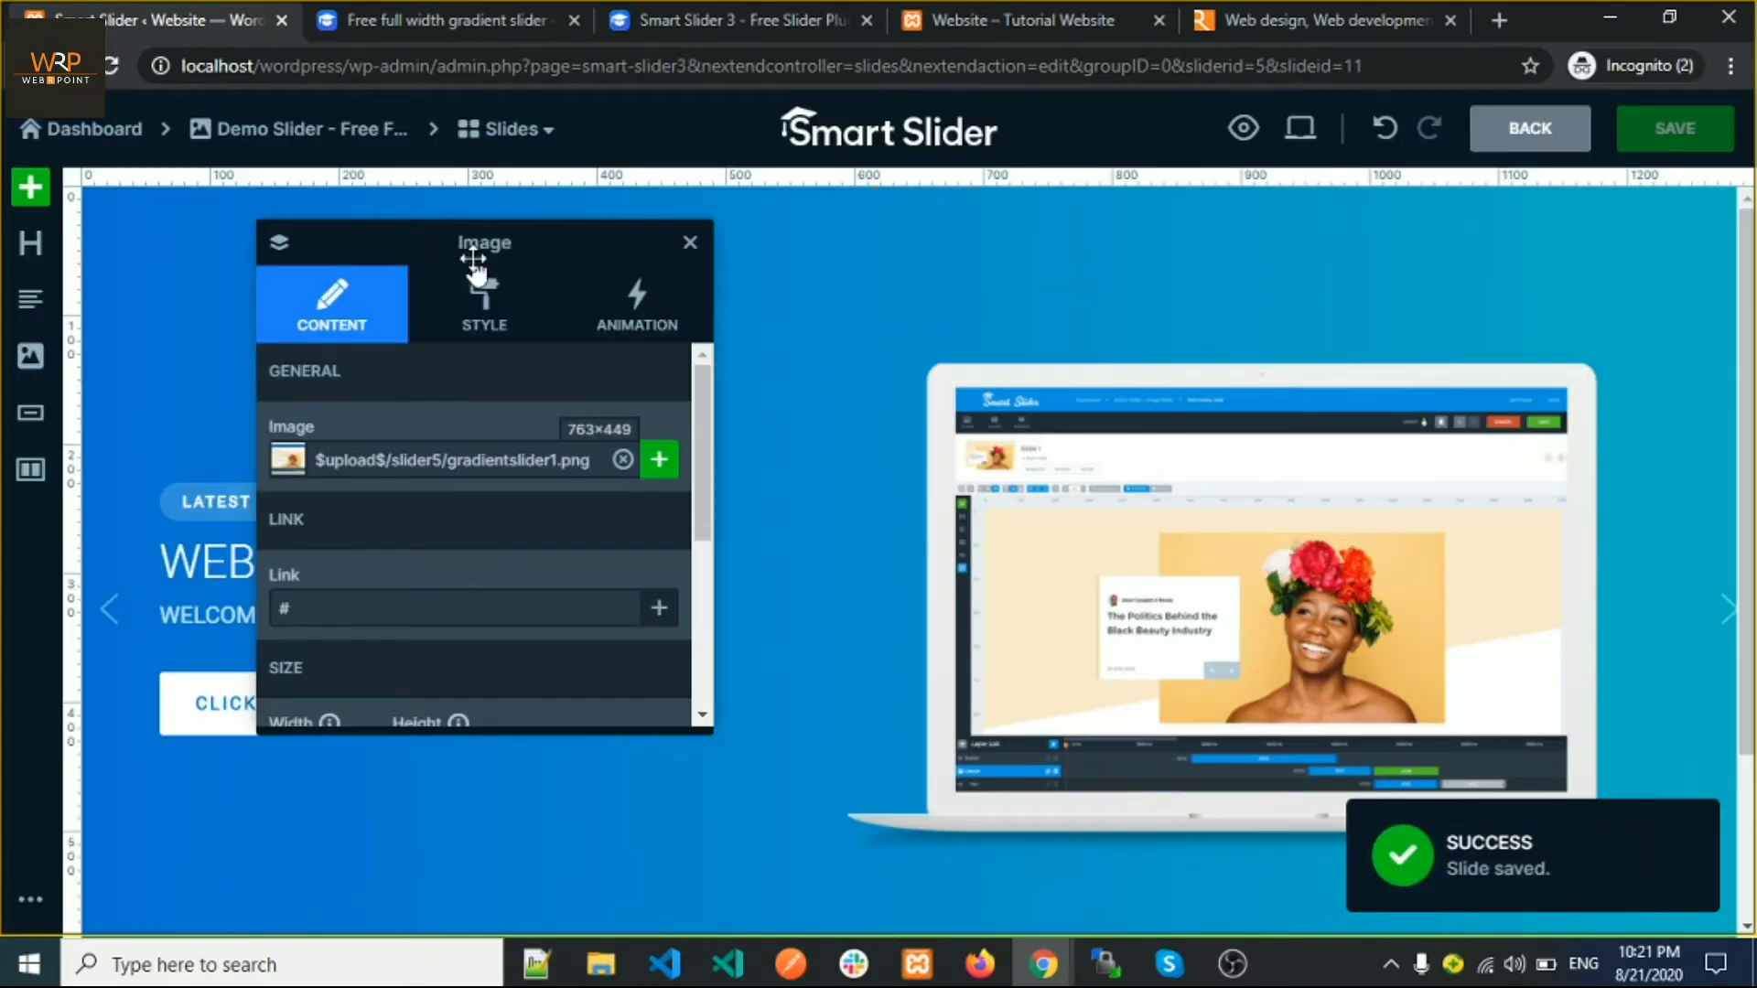
pyautogui.click(503, 130)
pyautogui.moveTo(653, 302)
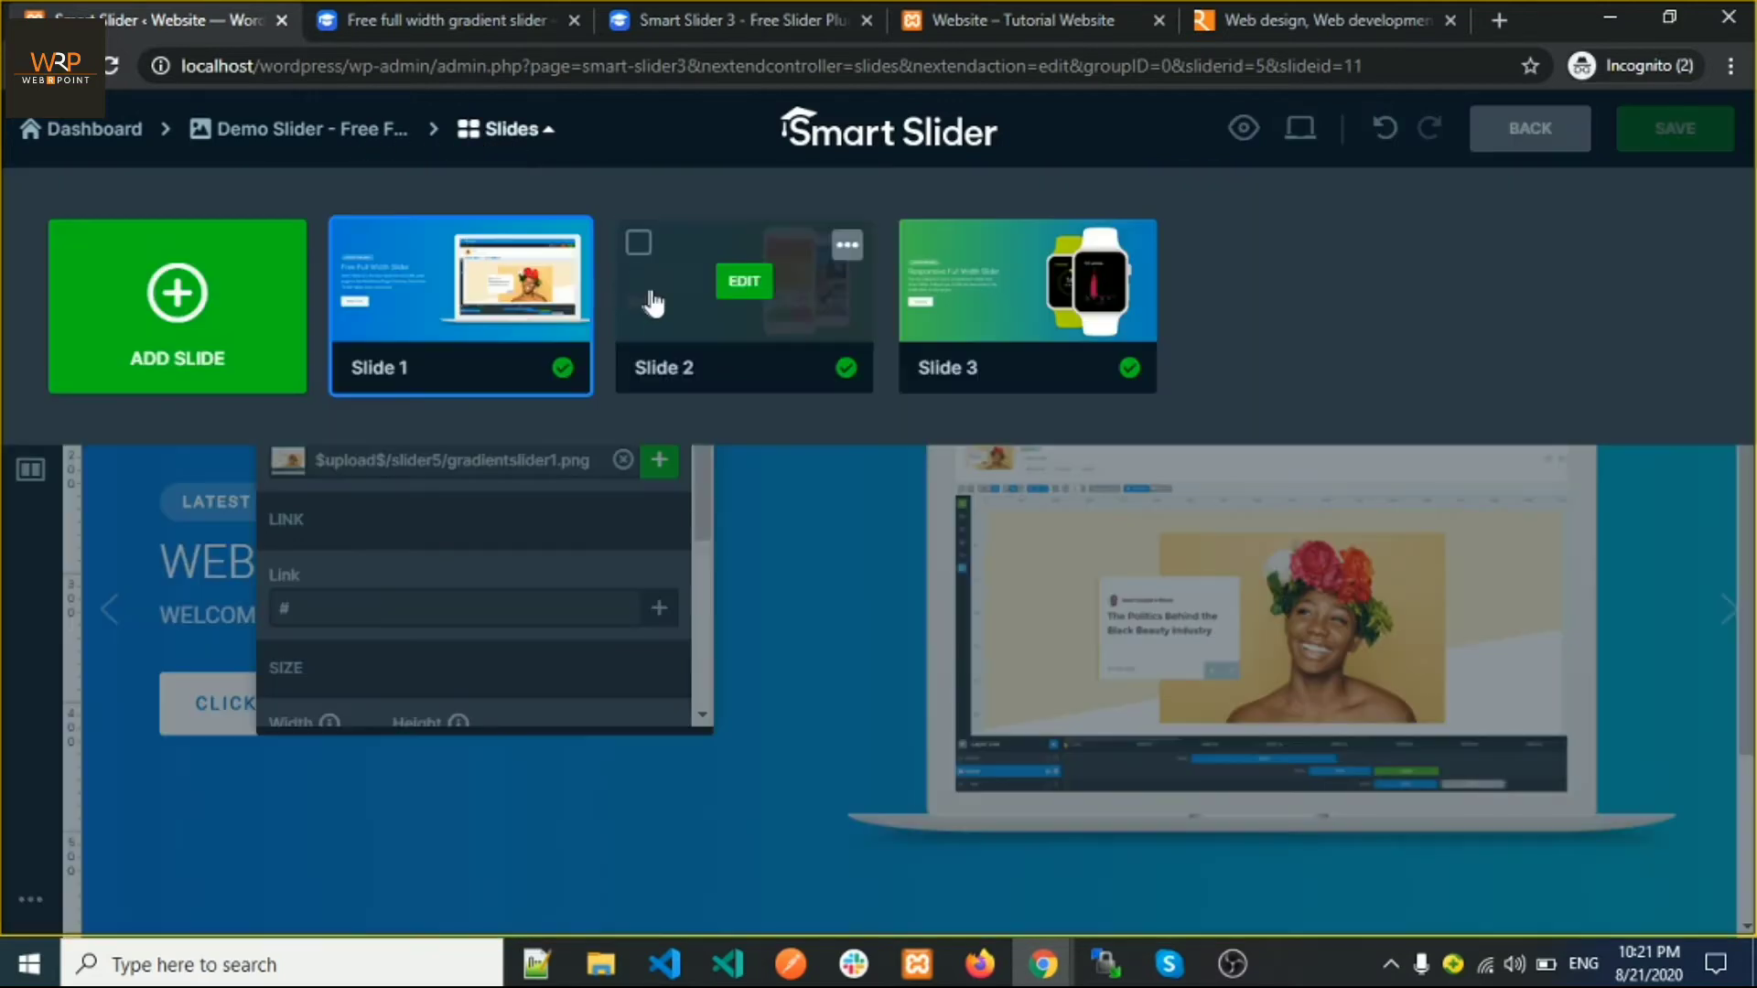
pyautogui.click(739, 295)
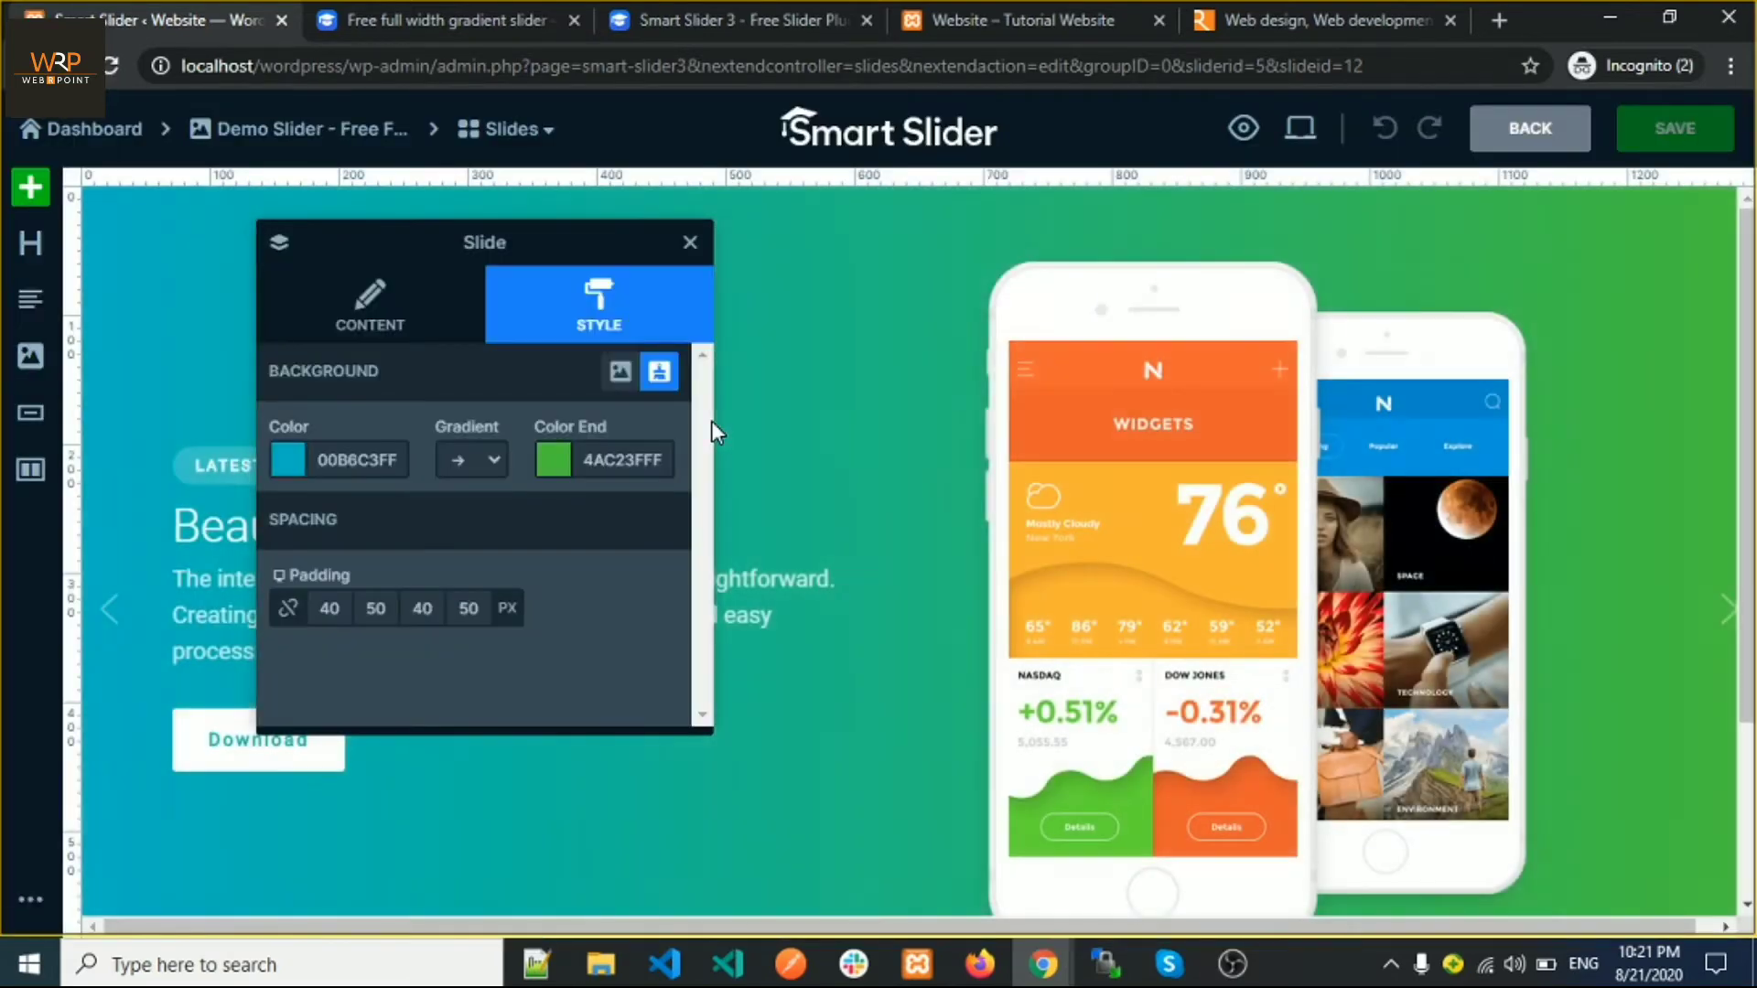
# Change the label of Slide 2's Download button to CLICK and close the layer settings
pyautogui.click(945, 497)
pyautogui.click(235, 763)
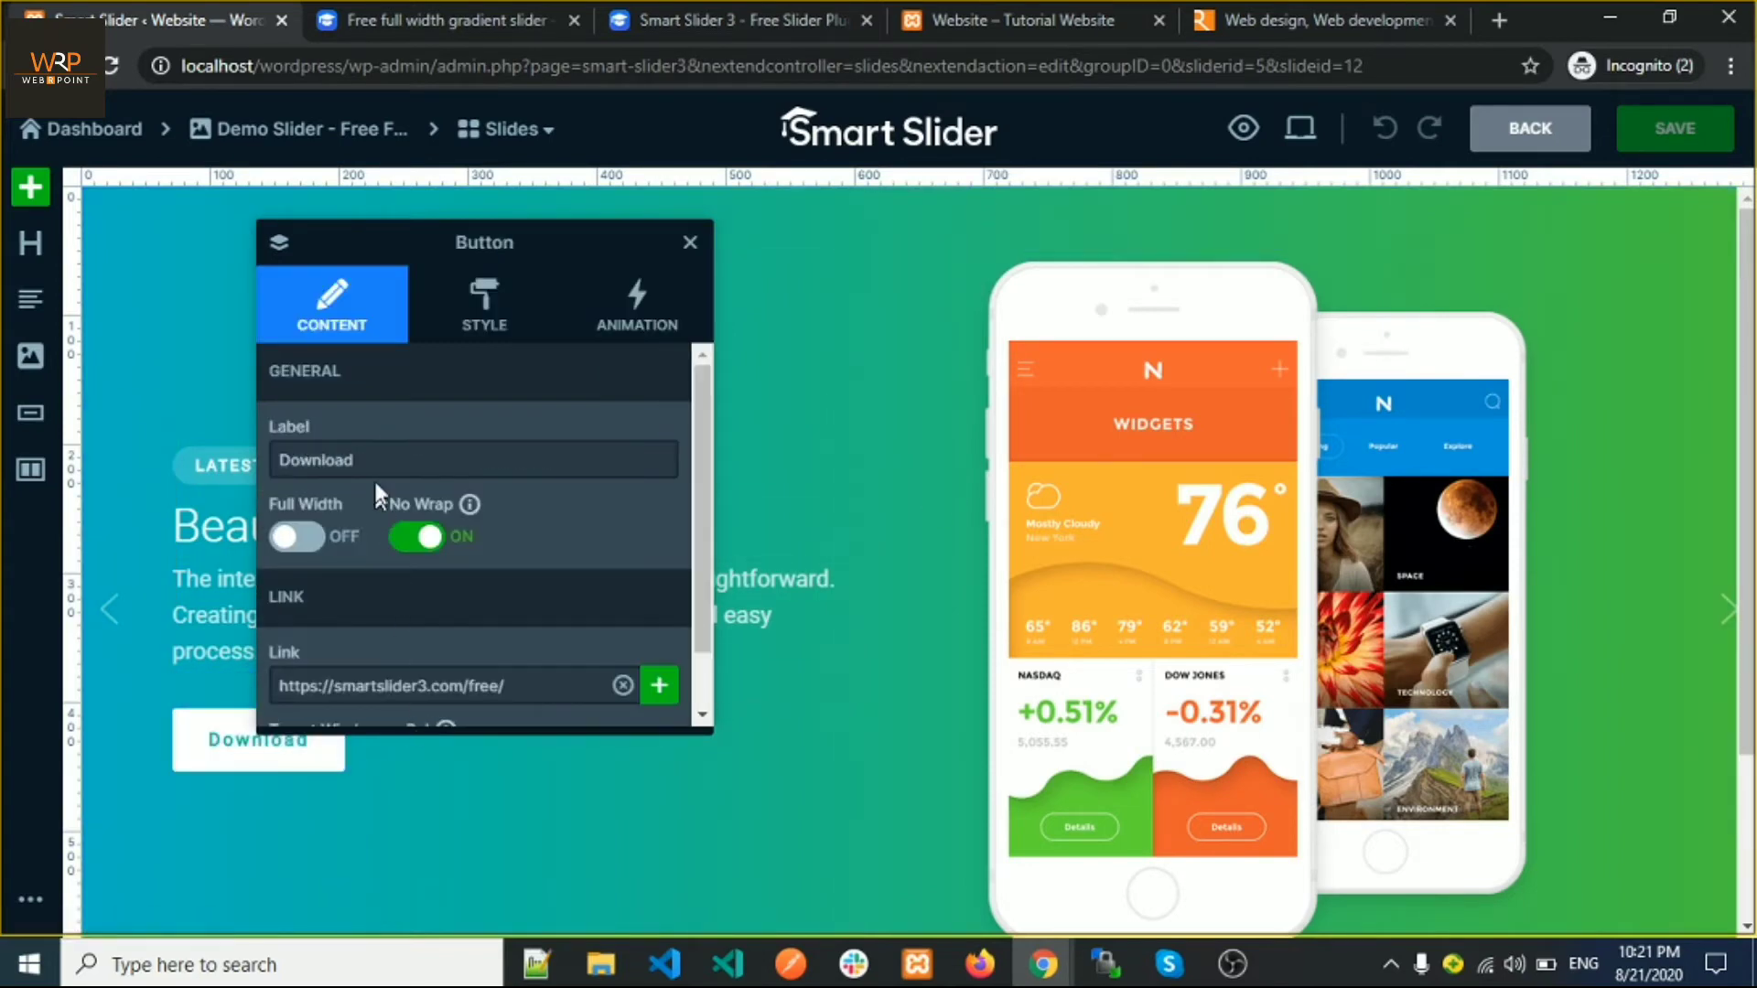
pyautogui.click(338, 467)
pyautogui.doubleClick(338, 462)
pyautogui.write('CL')
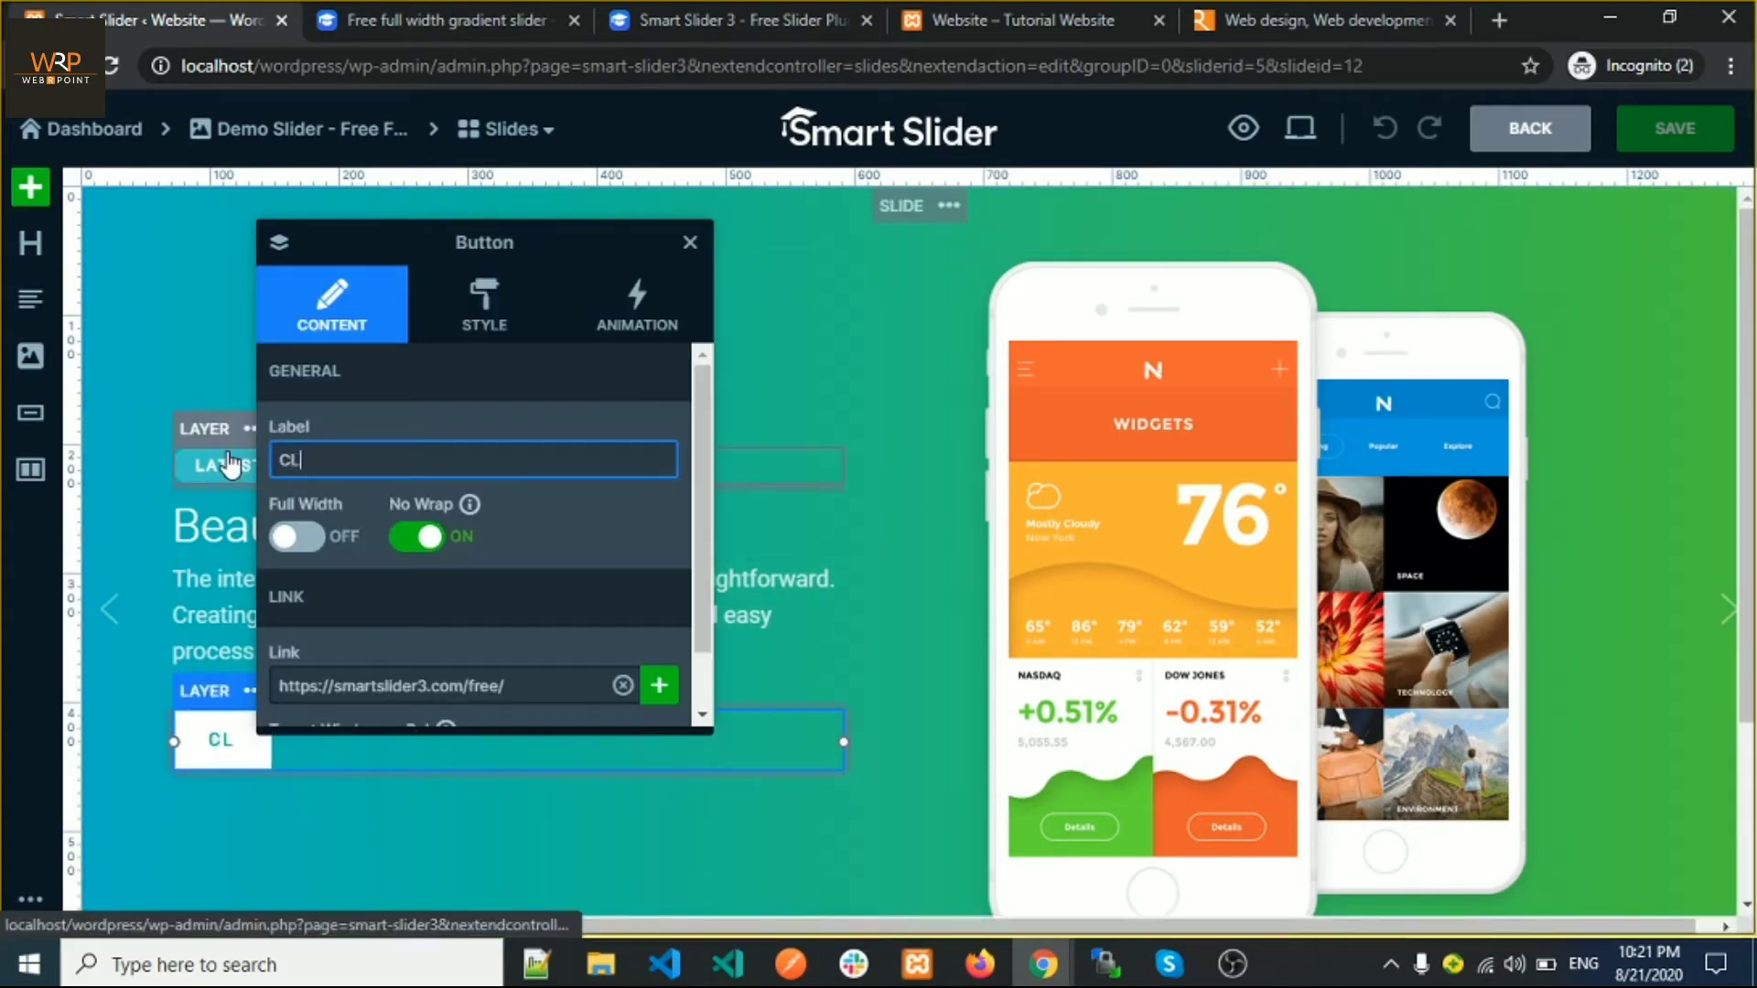
pyautogui.write('ICK')
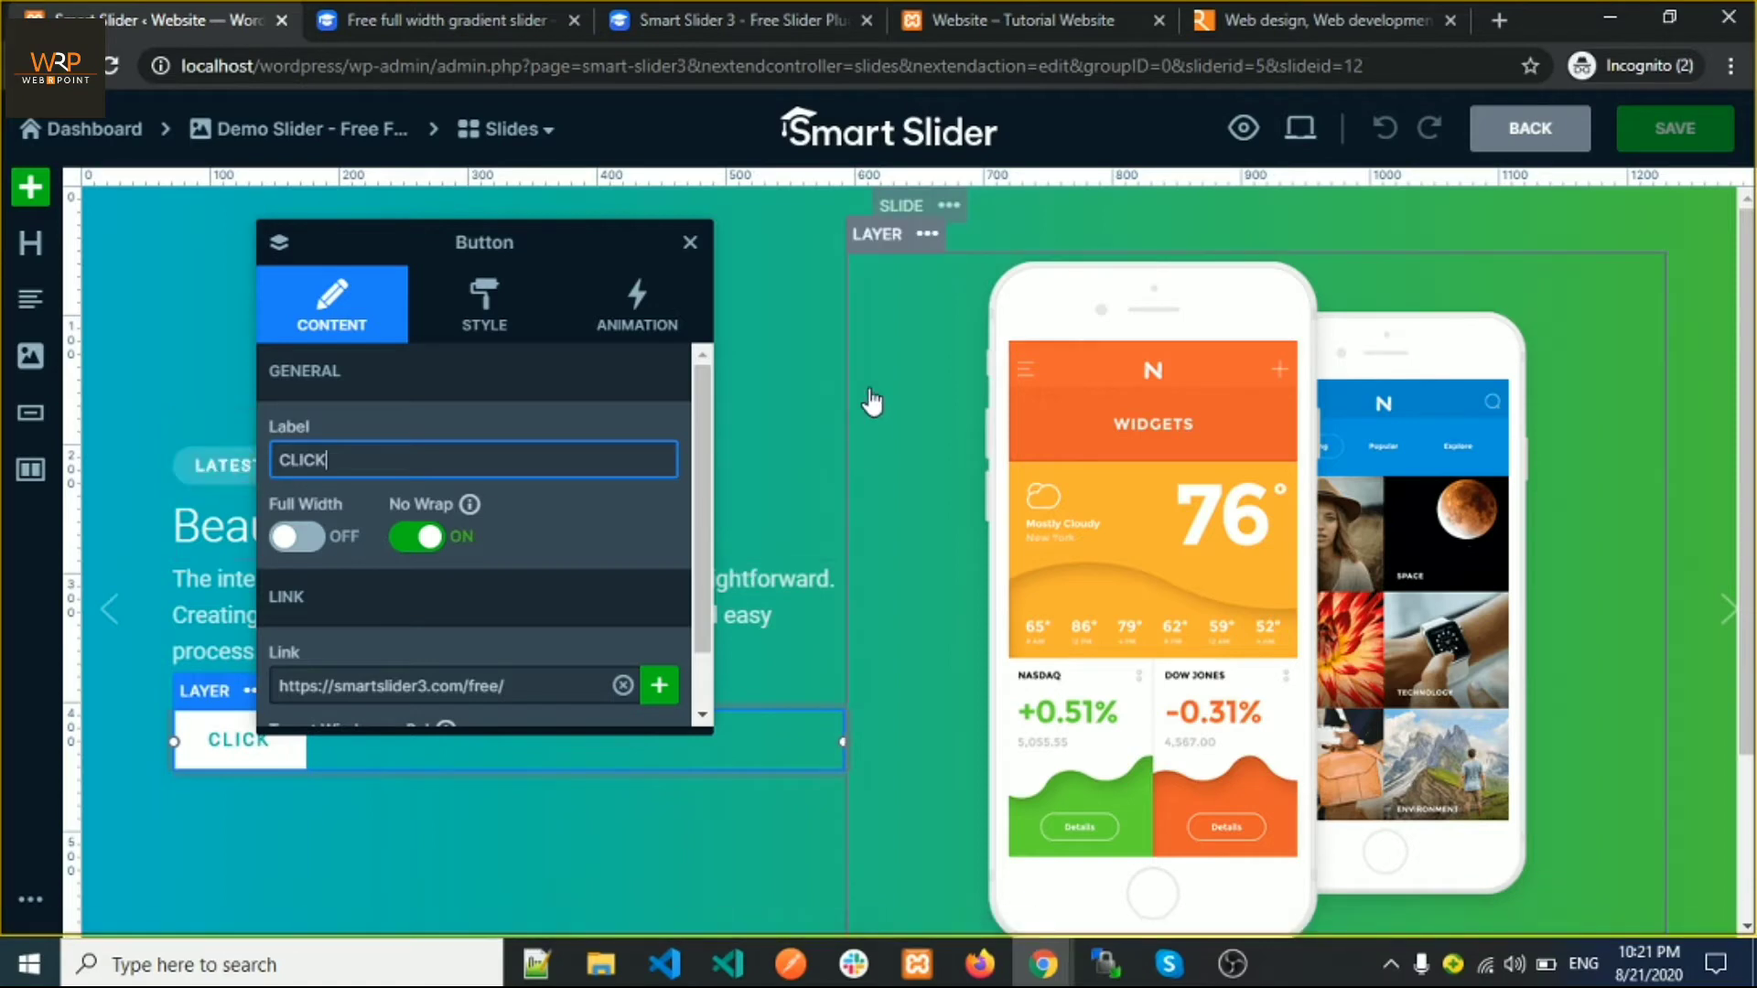
pyautogui.click(873, 403)
pyautogui.click(690, 243)
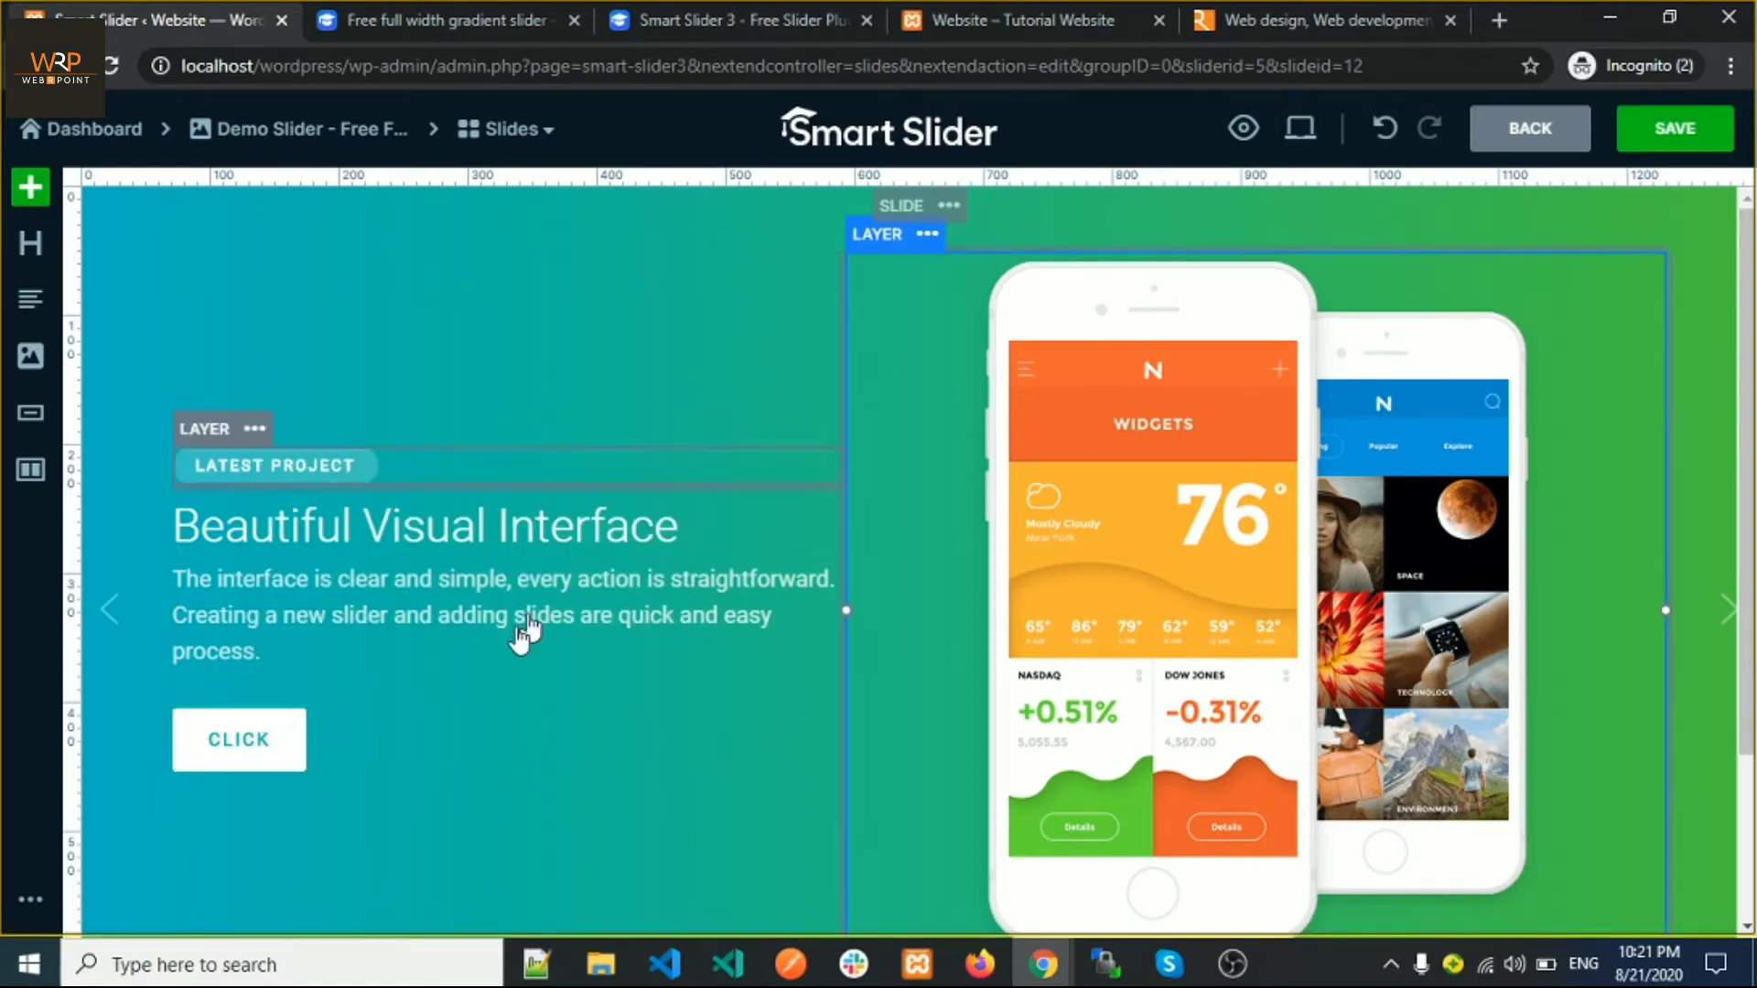
# Move the CLICK button lower on Slide 2 and bring it back directly beneath the description paragraph
pyautogui.moveTo(291, 764); pyautogui.dragTo(86, 777)
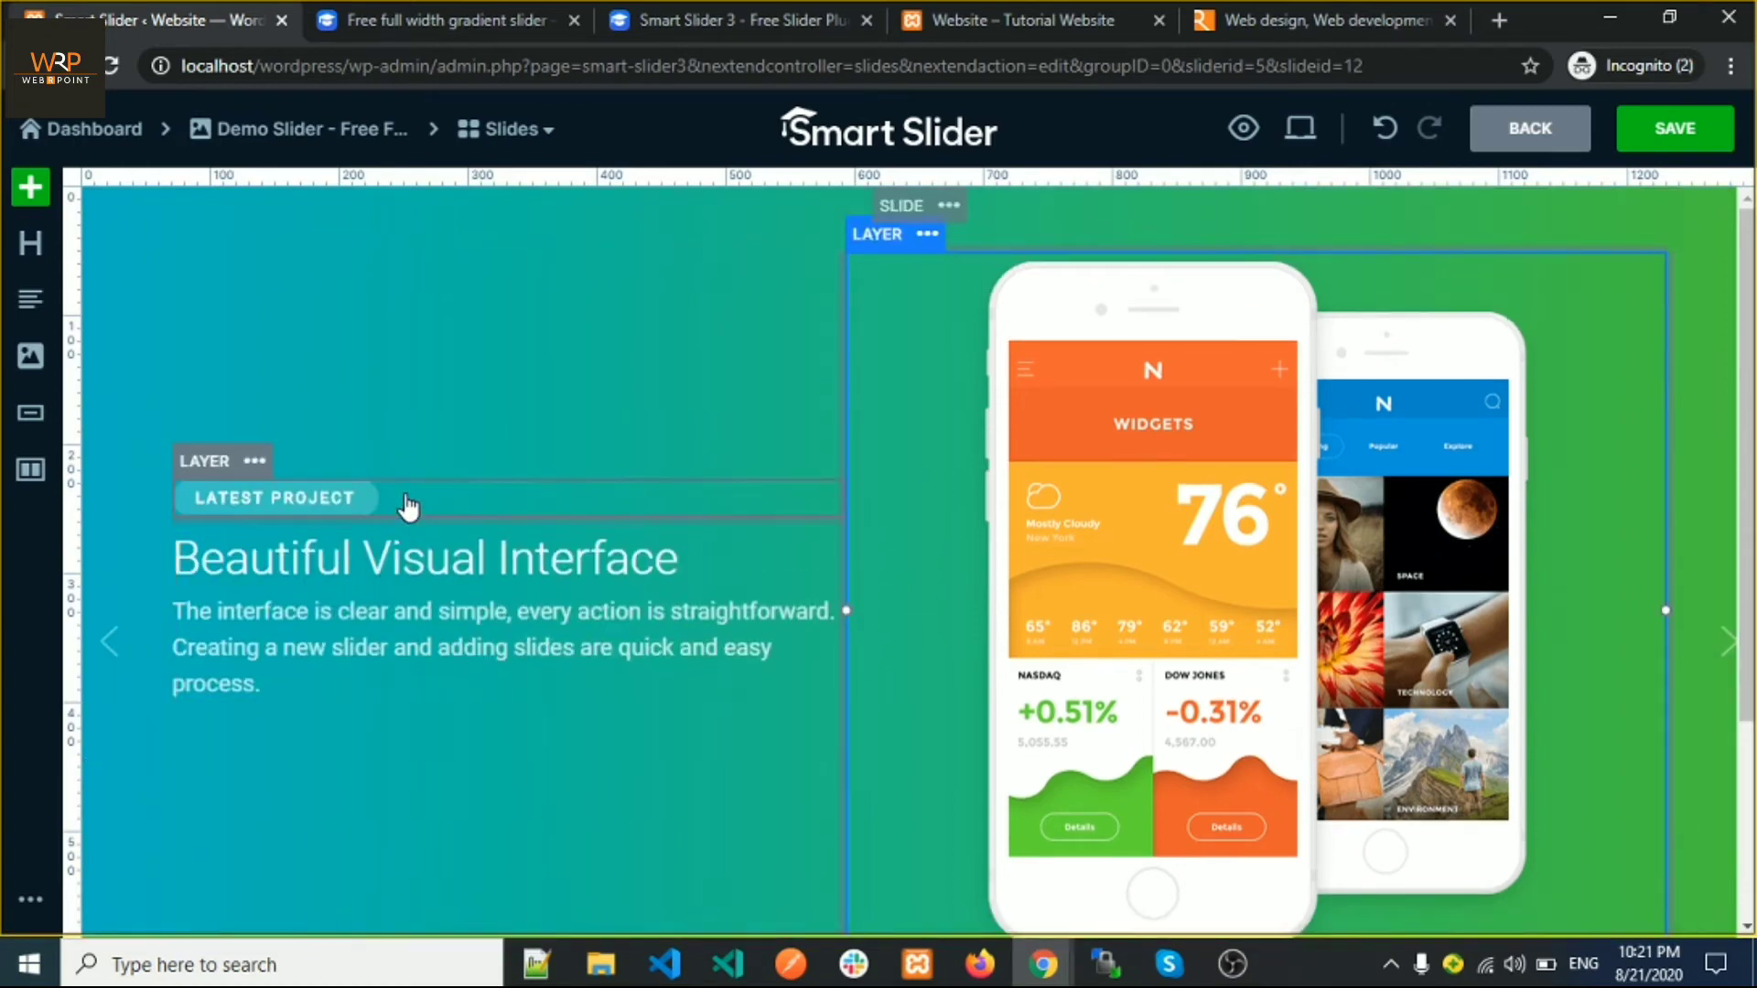
pyautogui.scroll(-3, 644, 453)
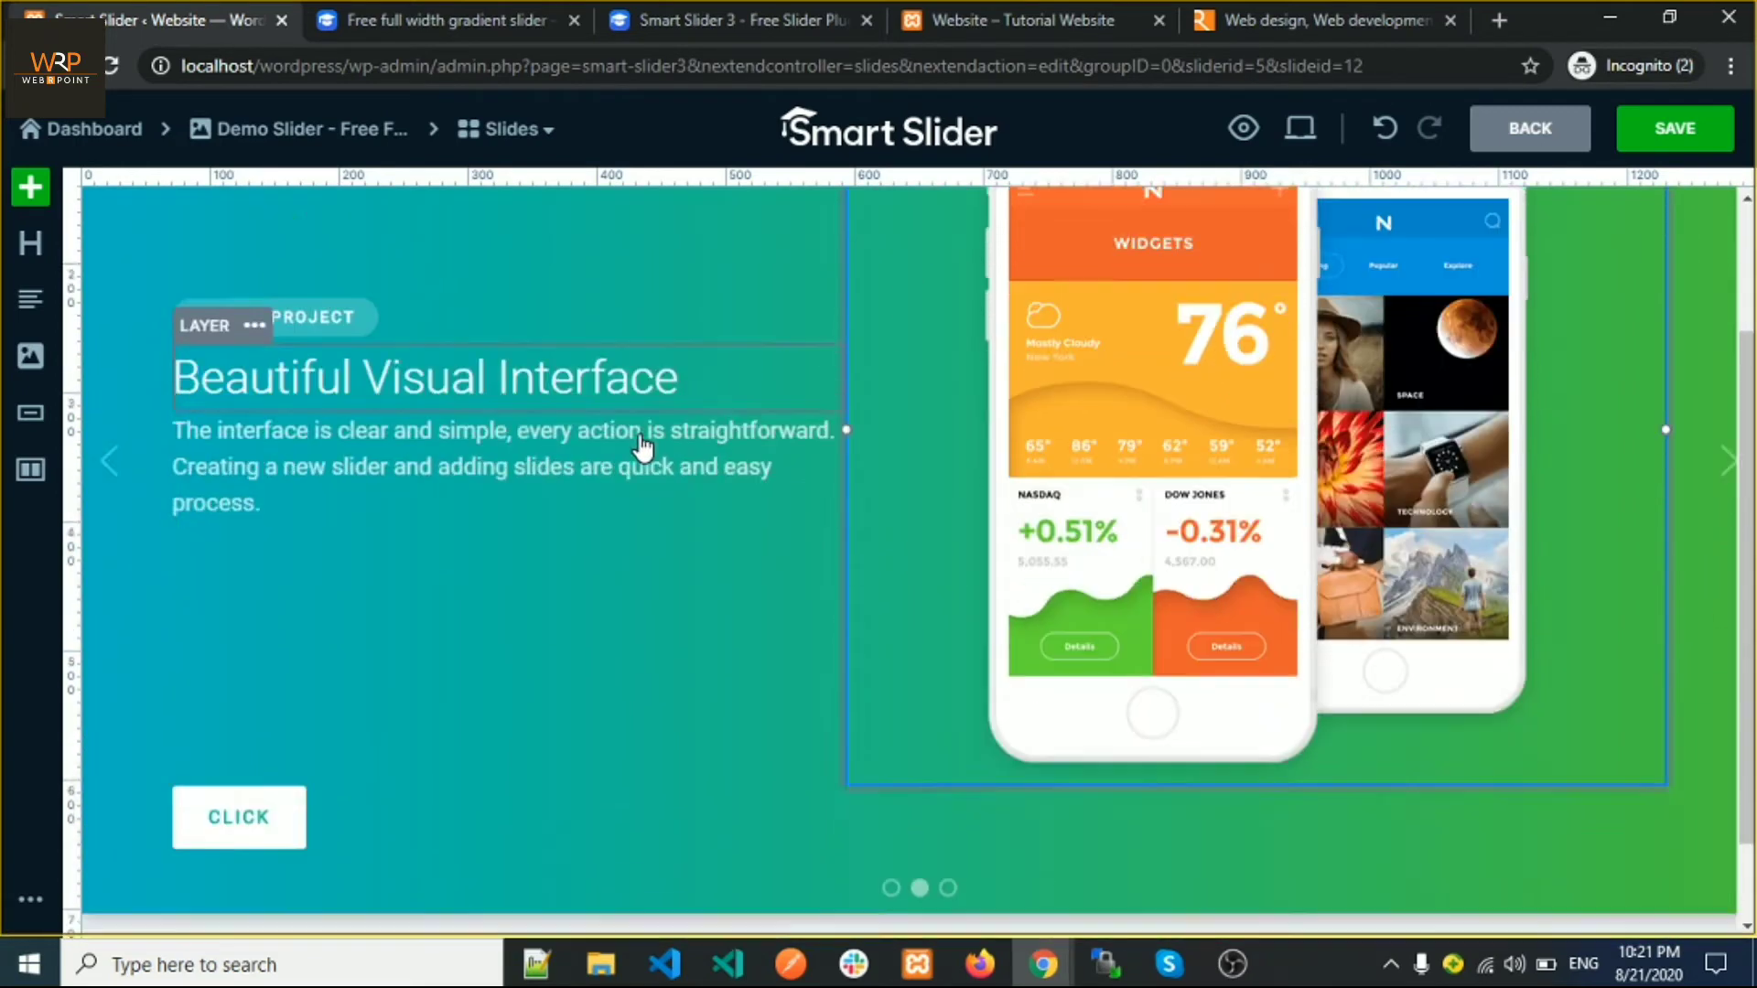
pyautogui.moveTo(247, 717); pyautogui.dragTo(263, 470)
pyautogui.moveTo(726, 449); pyautogui.dragTo(353, 549)
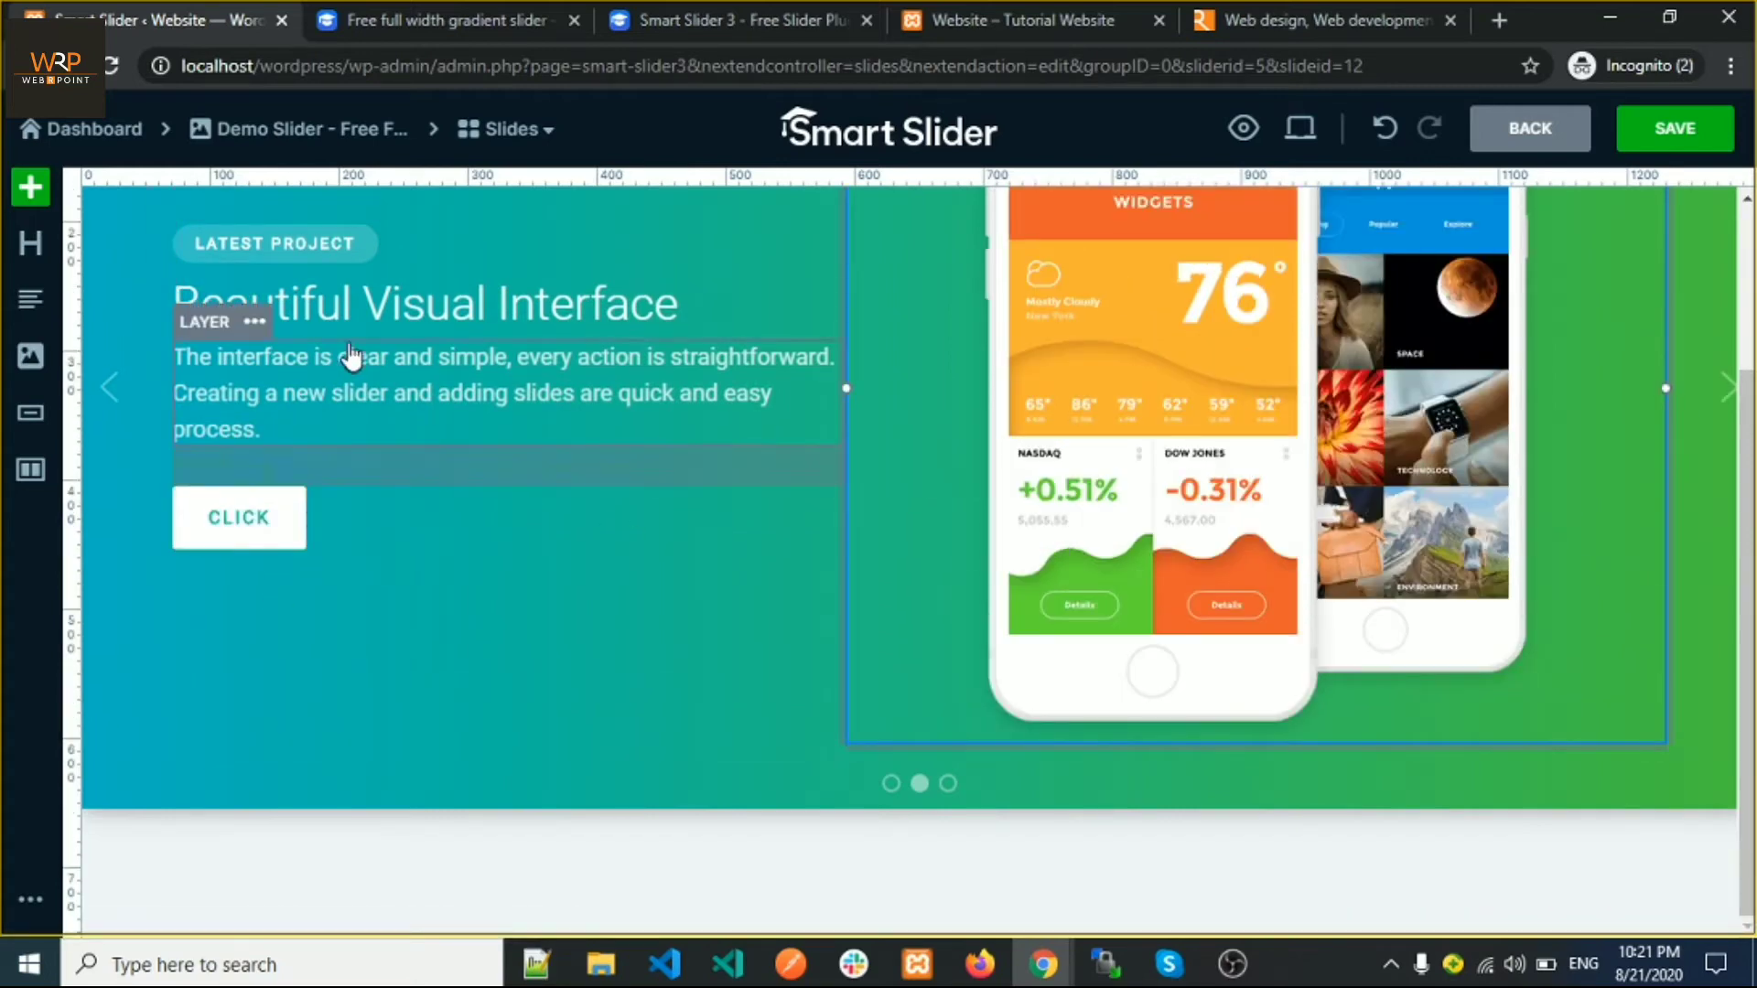
pyautogui.scroll(3, 411, 622)
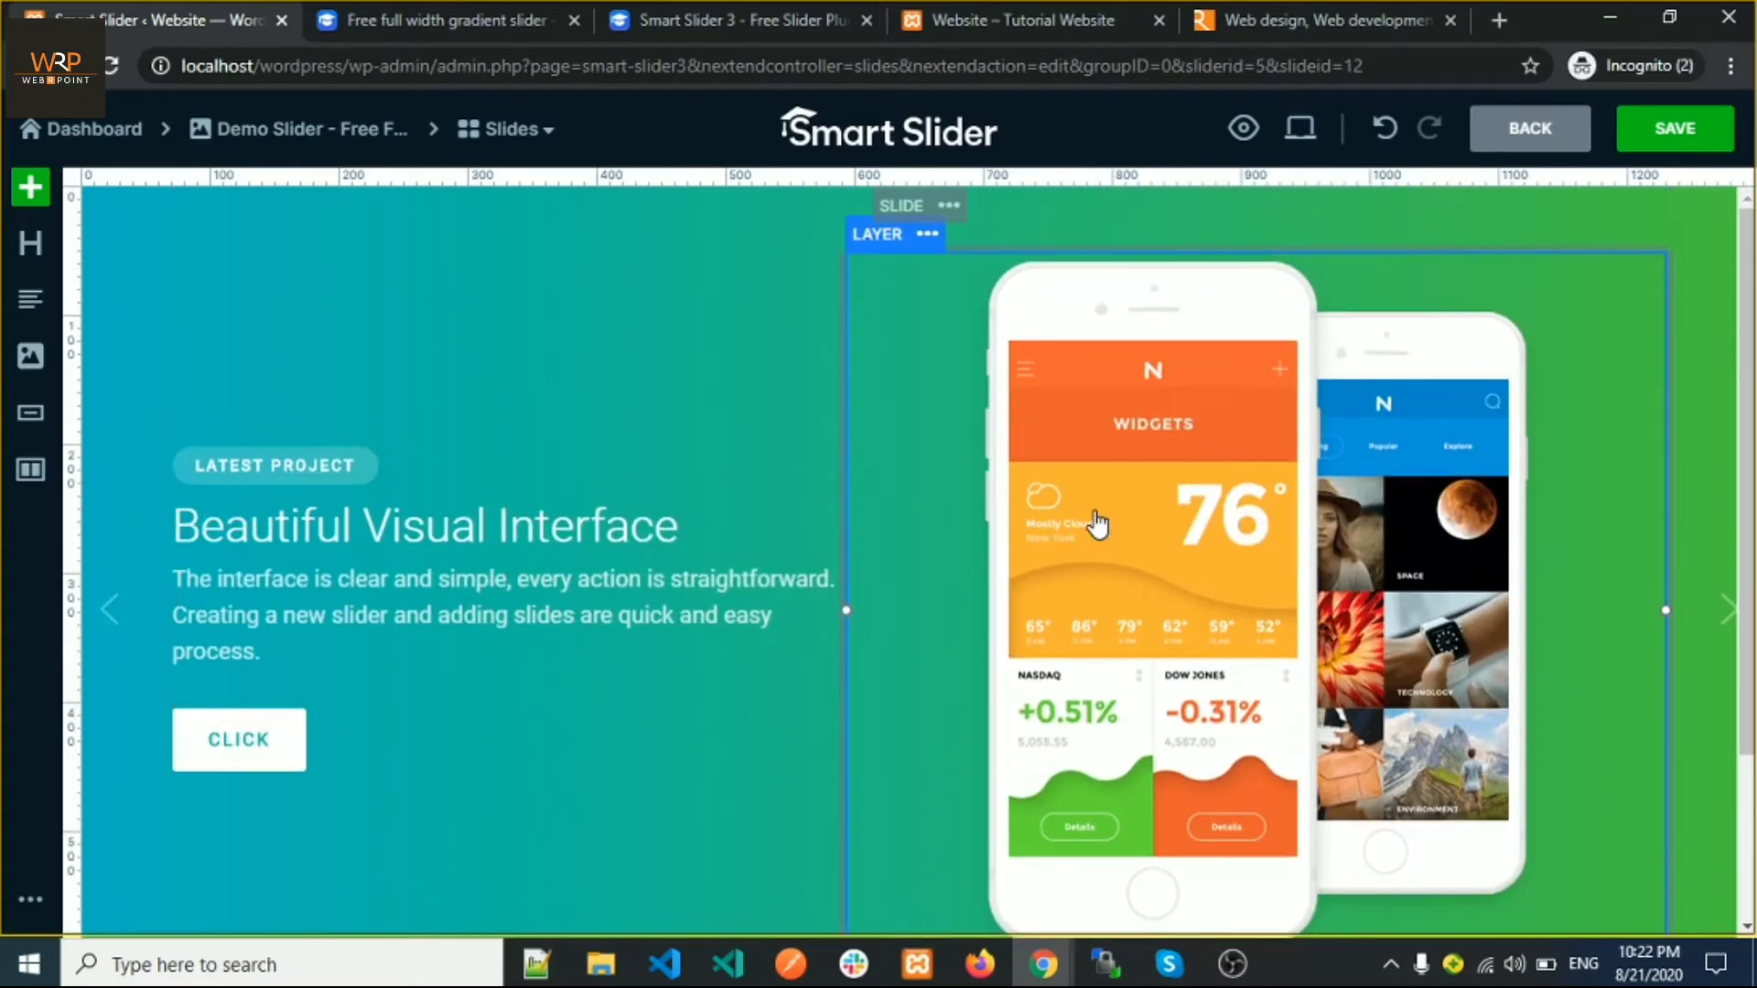
# Replace Slide 2's phone image with the laptop keyboard photo from the media library and save the slide
pyautogui.click(1104, 441)
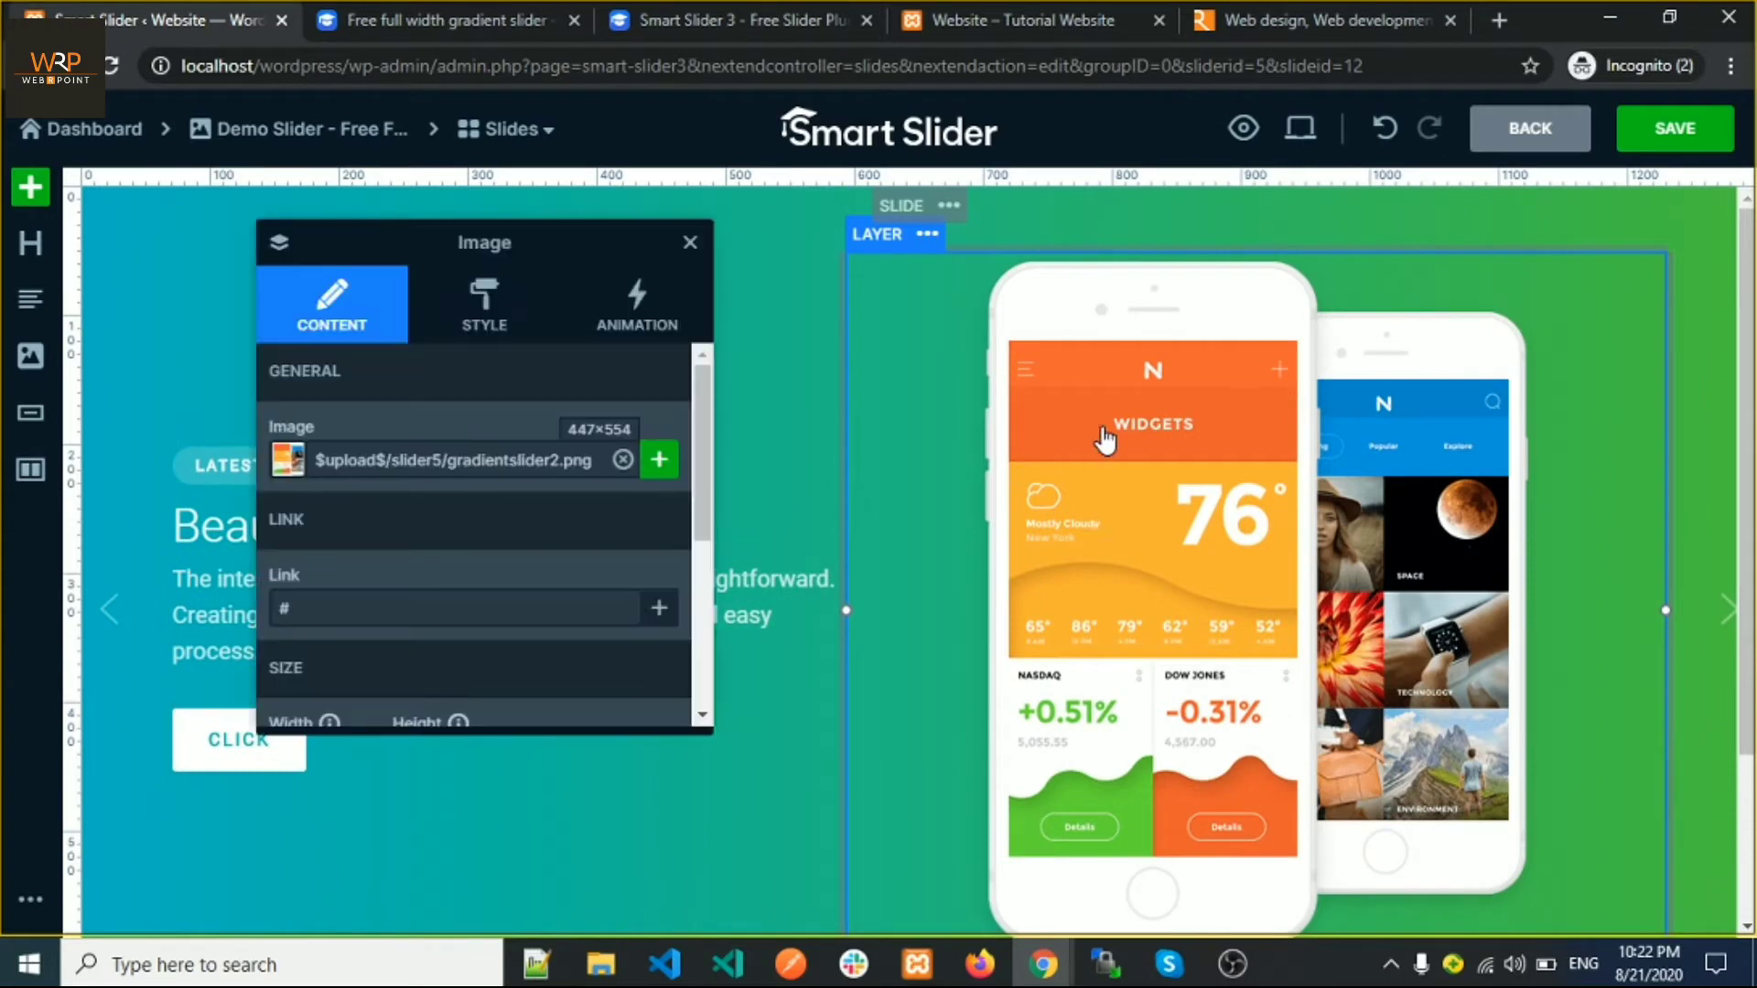
pyautogui.click(621, 460)
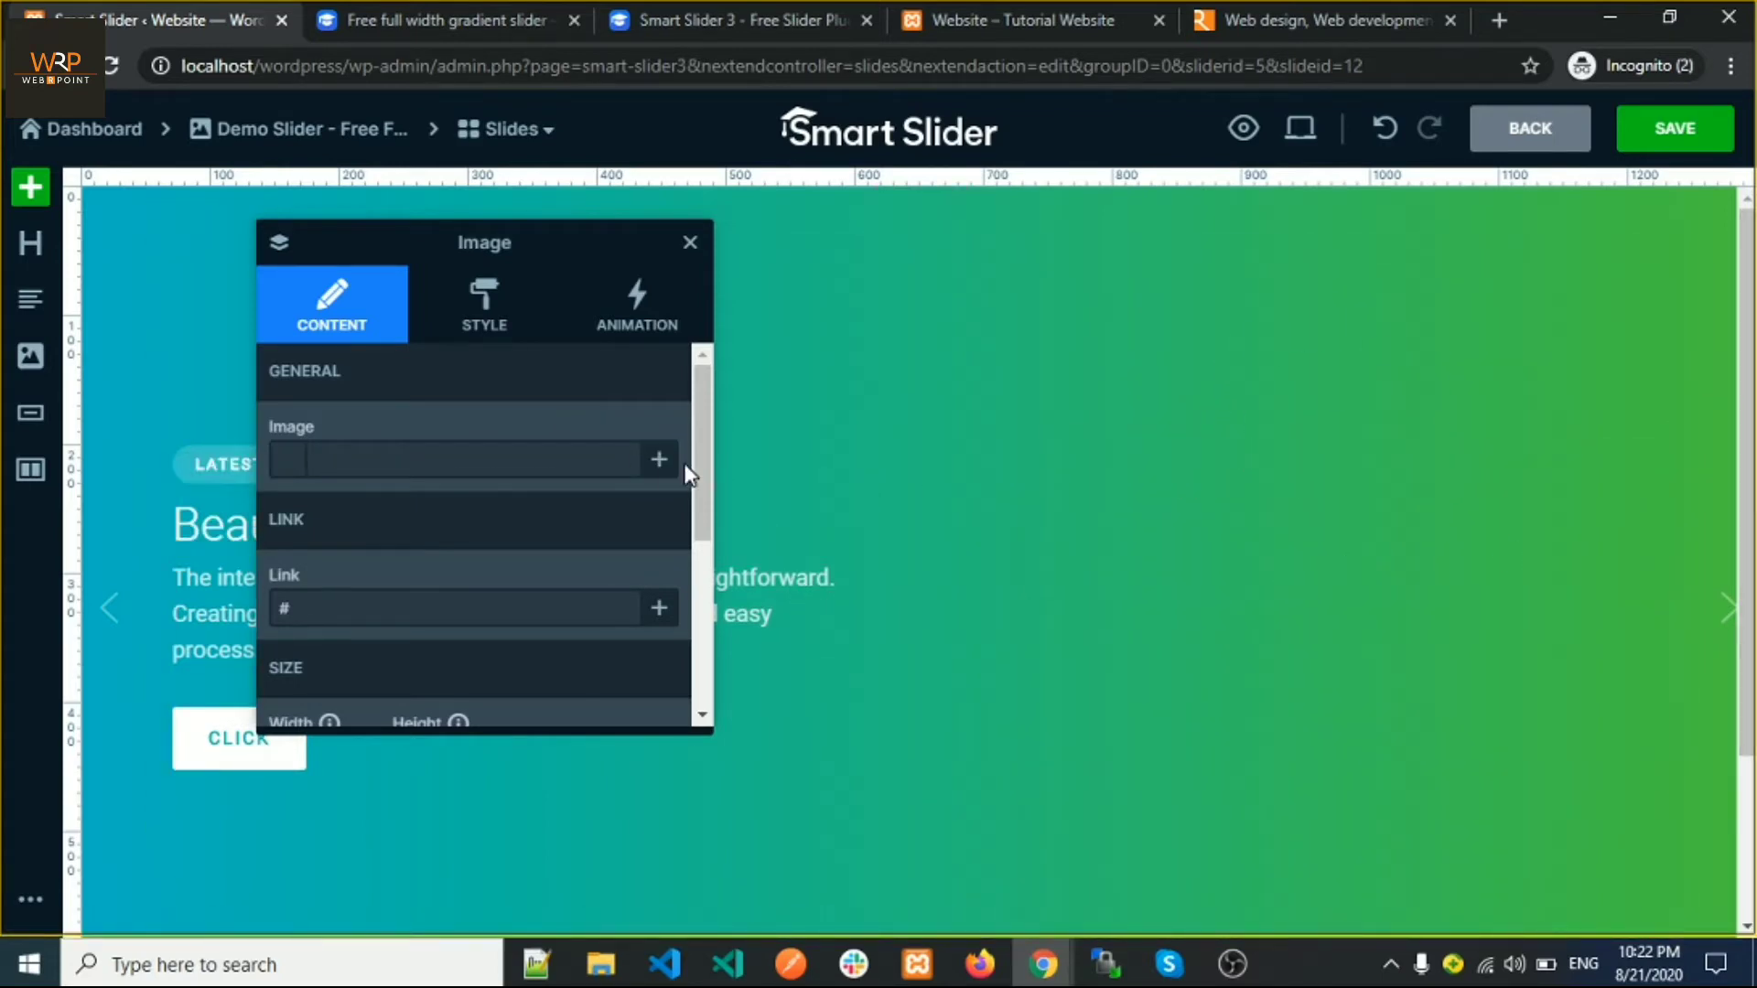
pyautogui.click(655, 462)
pyautogui.click(162, 436)
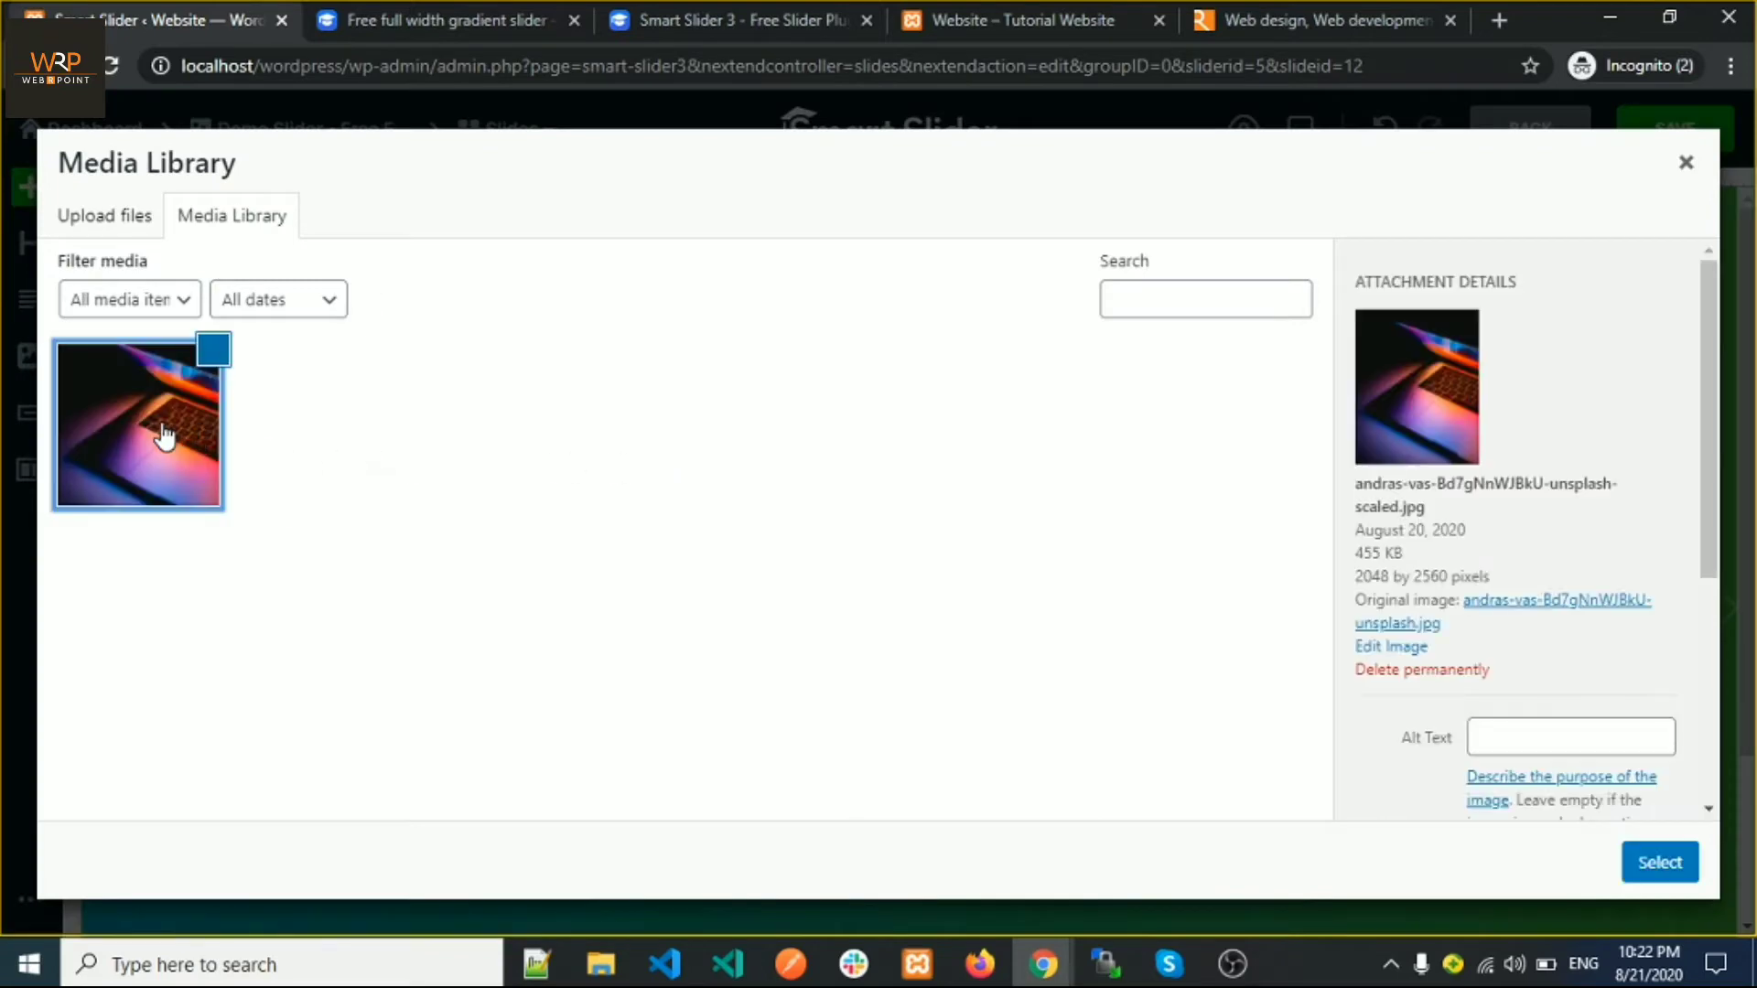
pyautogui.click(1659, 862)
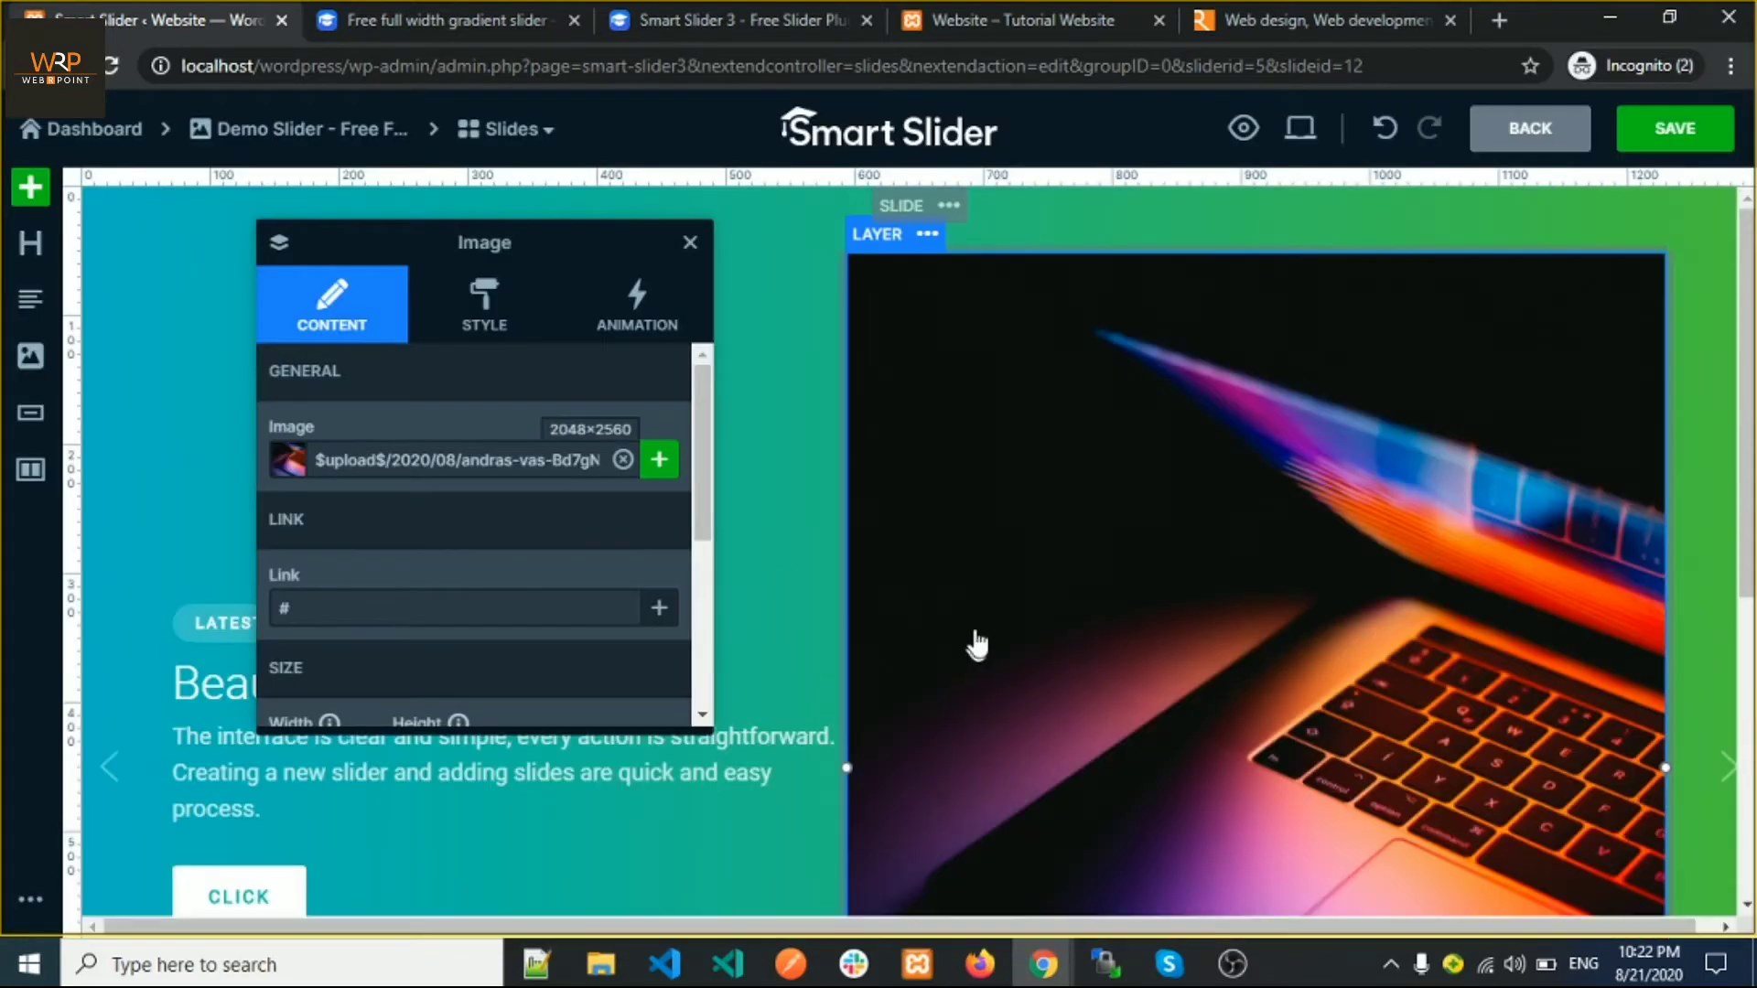
pyautogui.scroll(-6, 1261, 447)
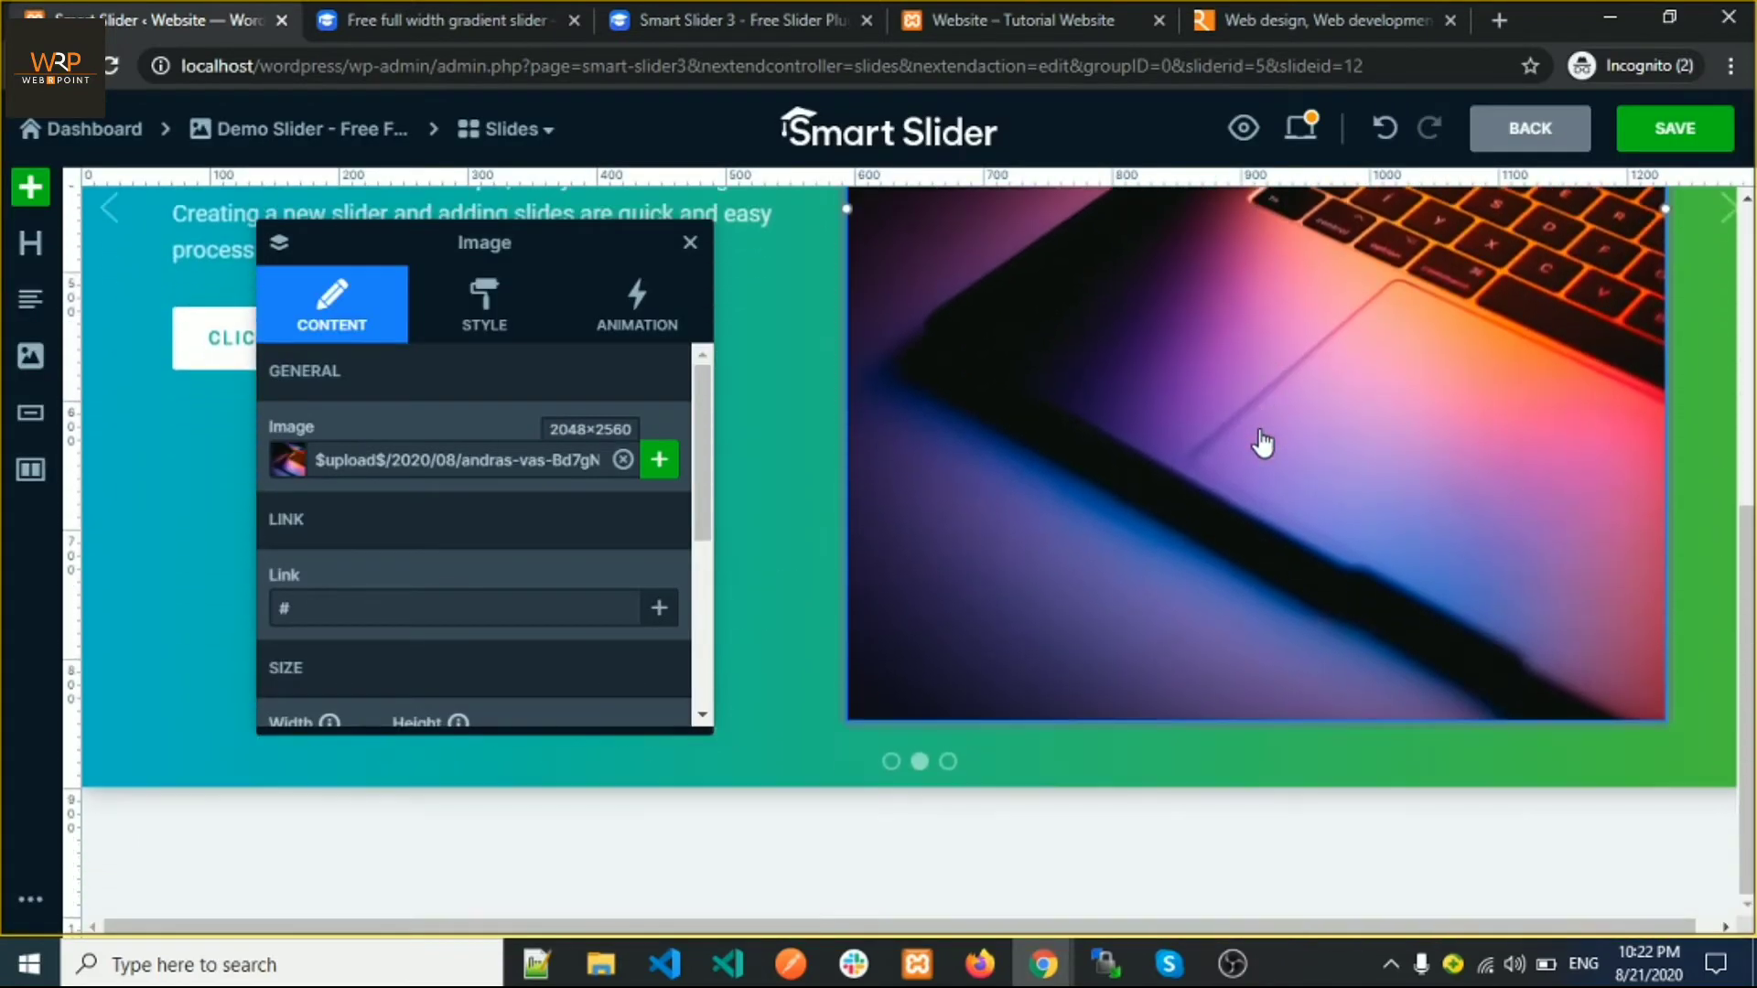
pyautogui.scroll(3, 1261, 439)
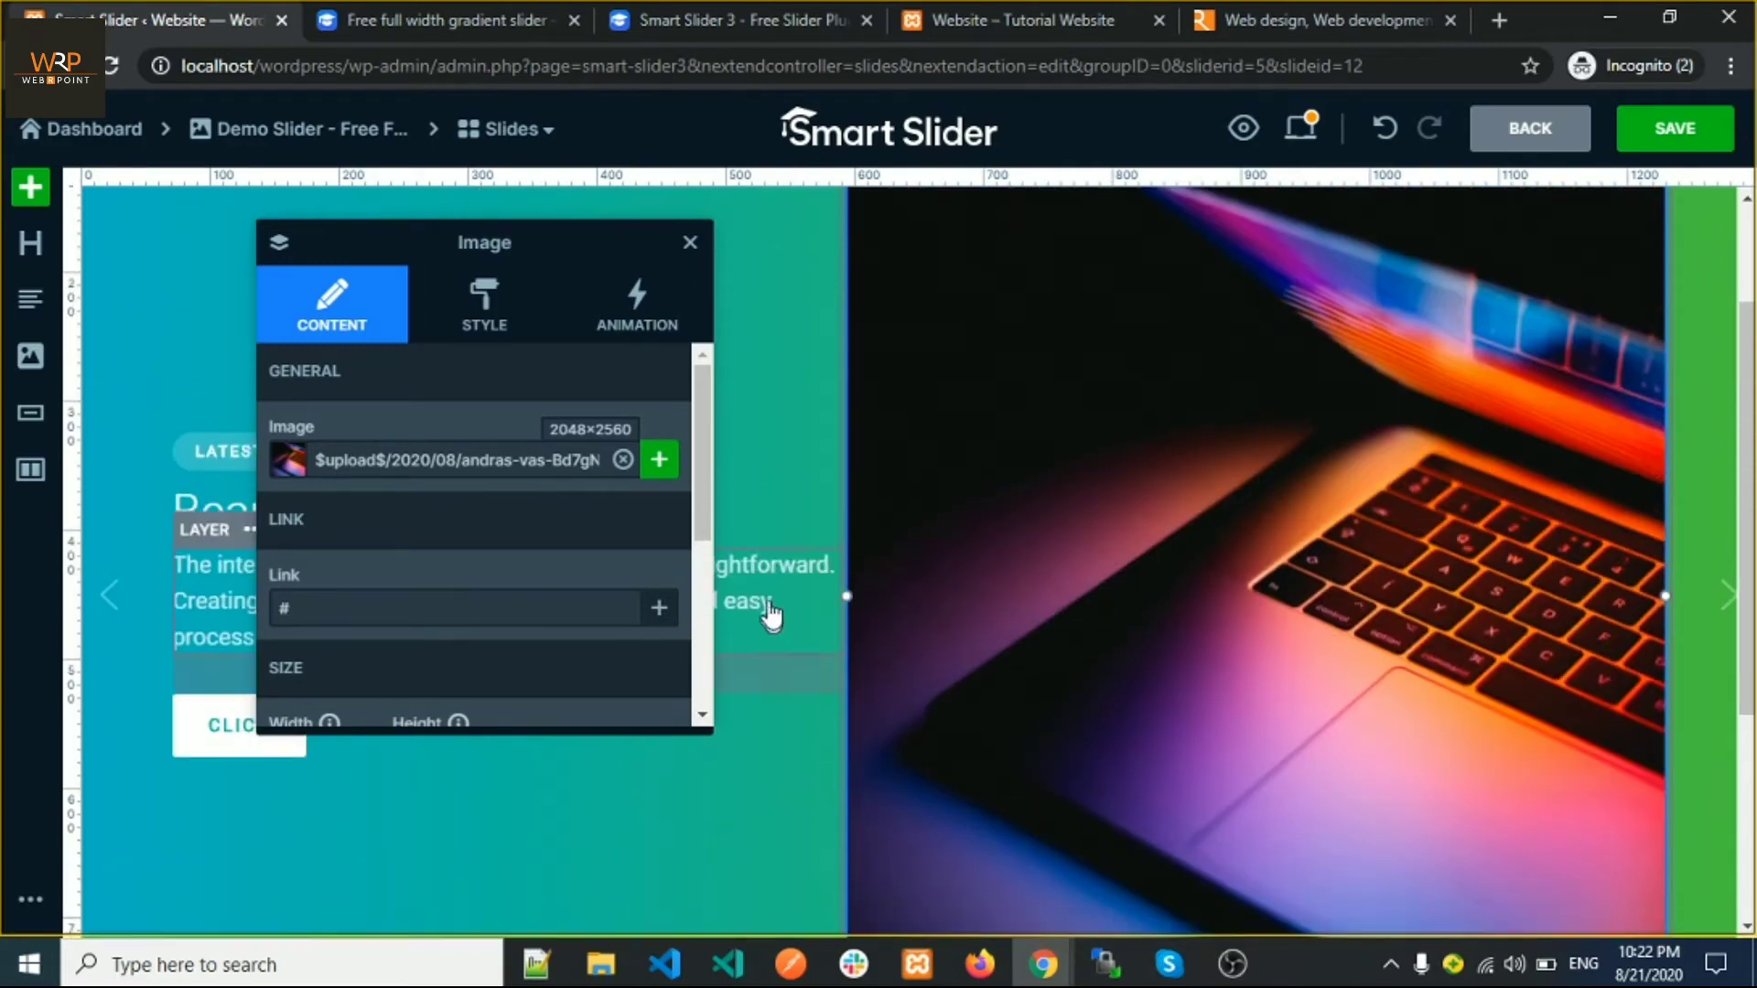
pyautogui.scroll(-5, 1361, 424)
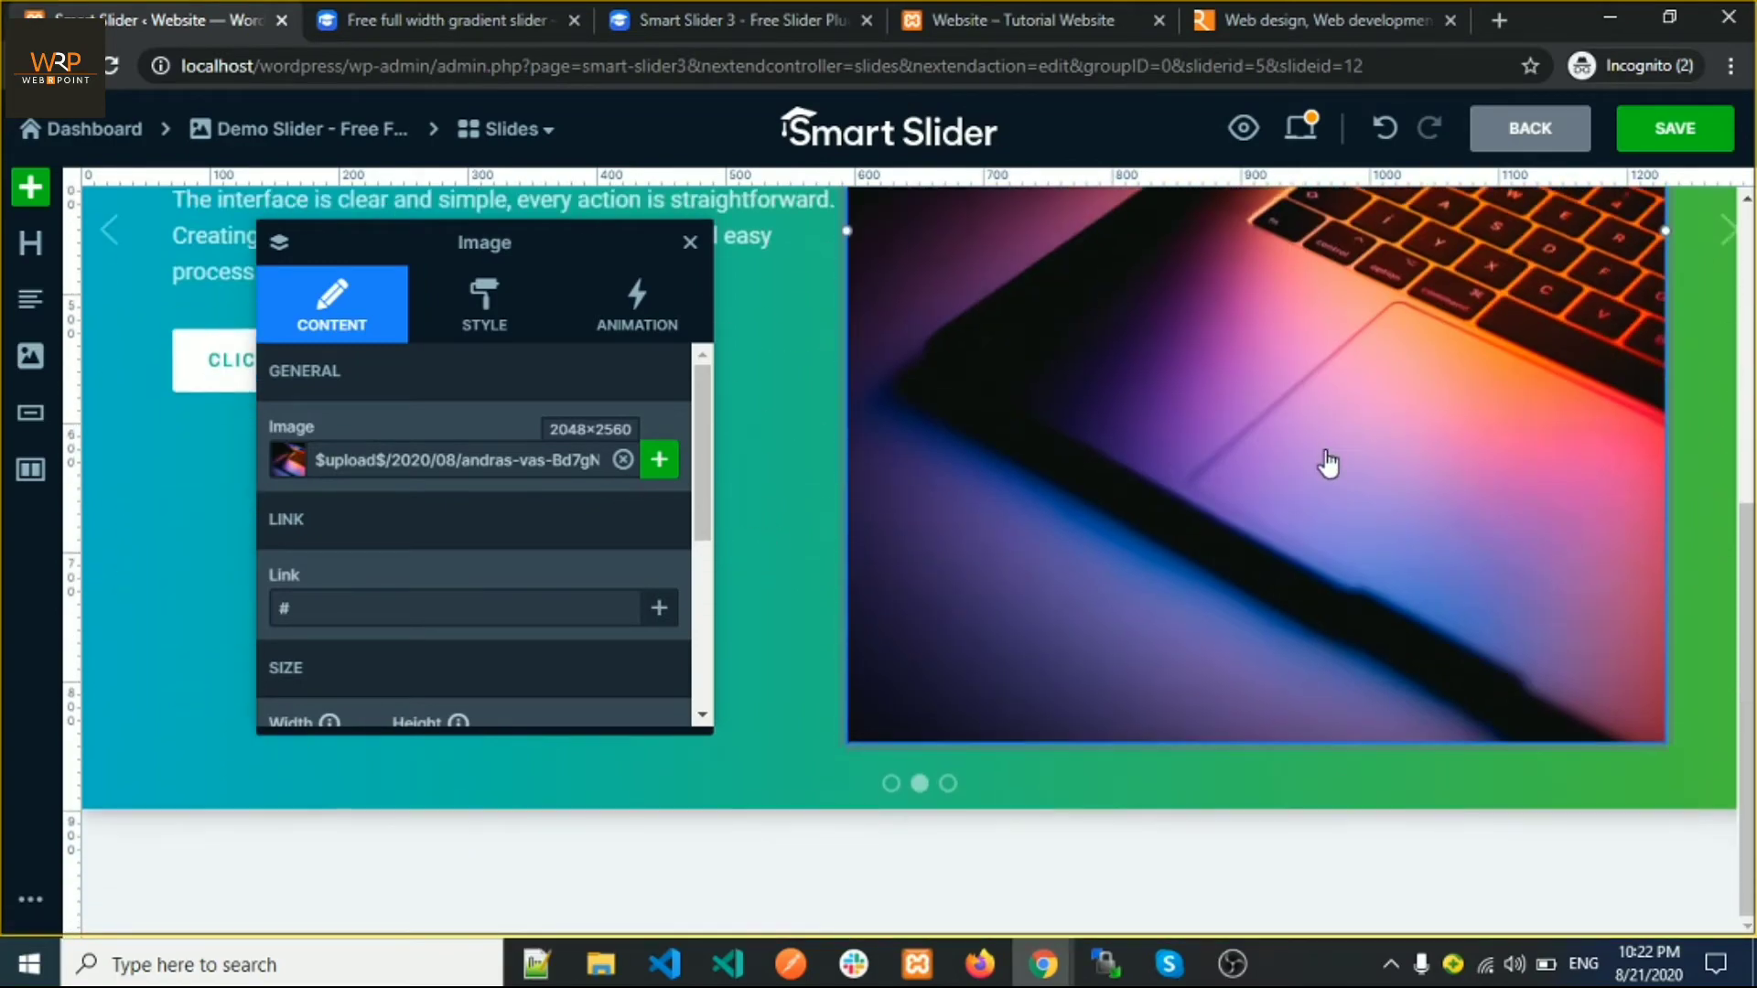
pyautogui.scroll(6, 1330, 467)
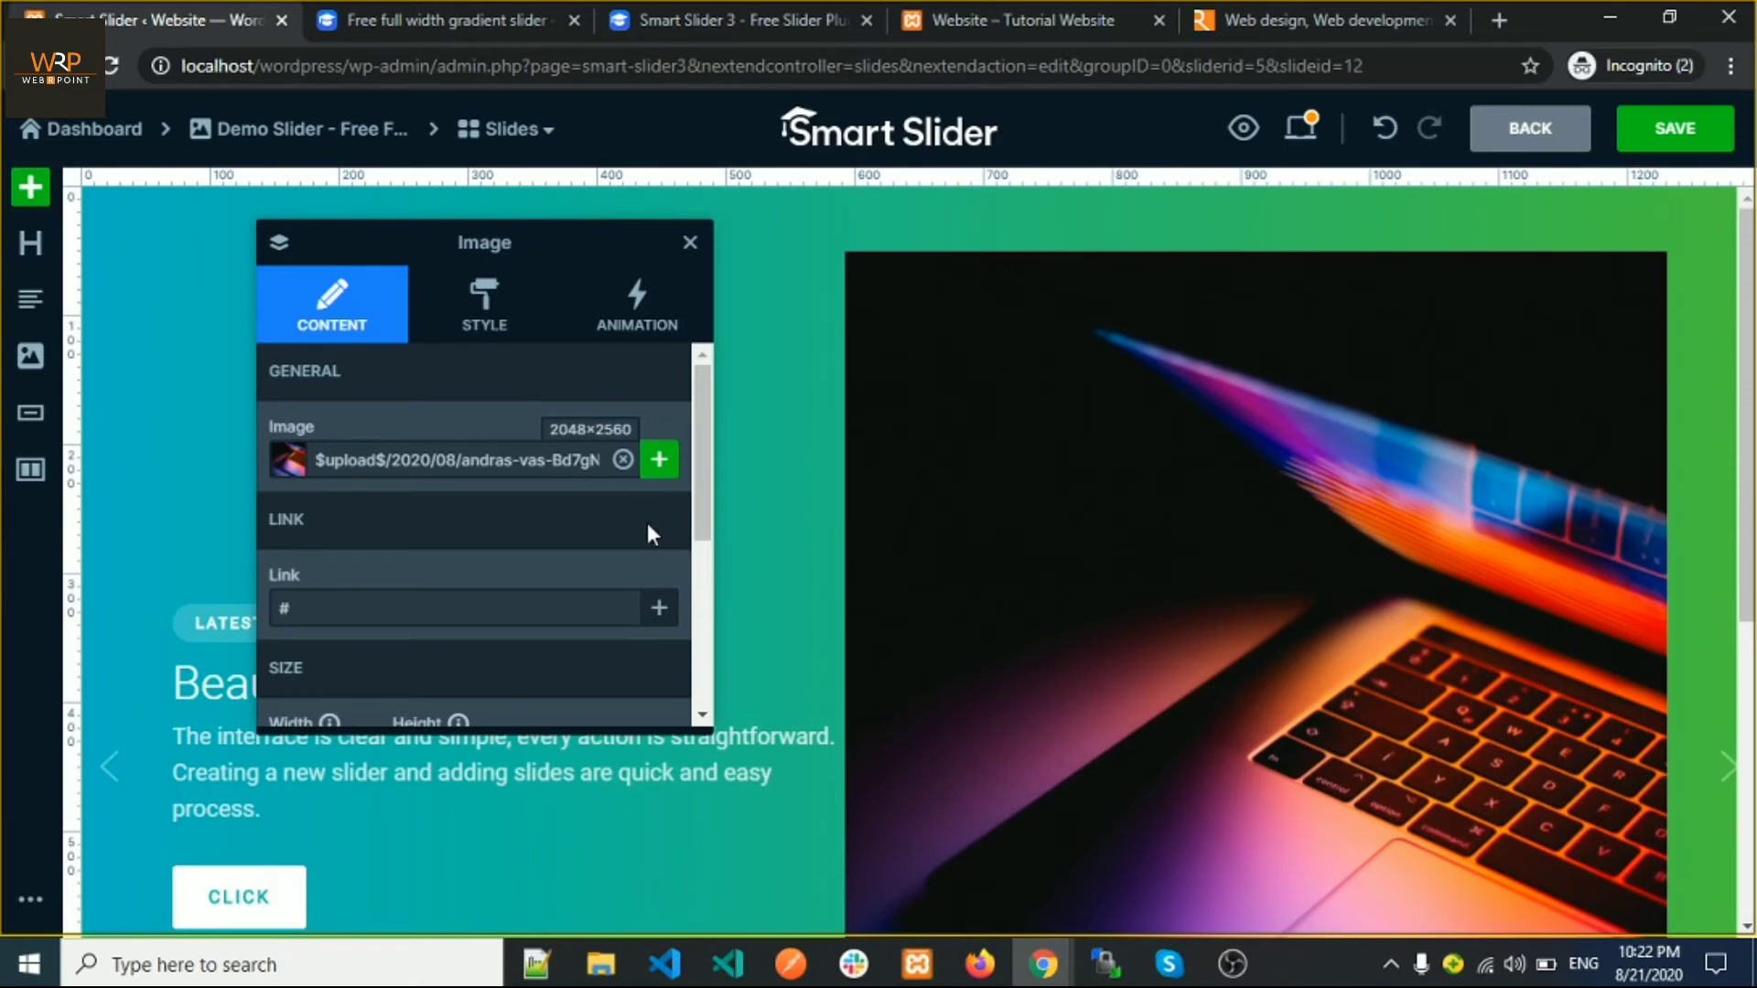
pyautogui.click(1674, 131)
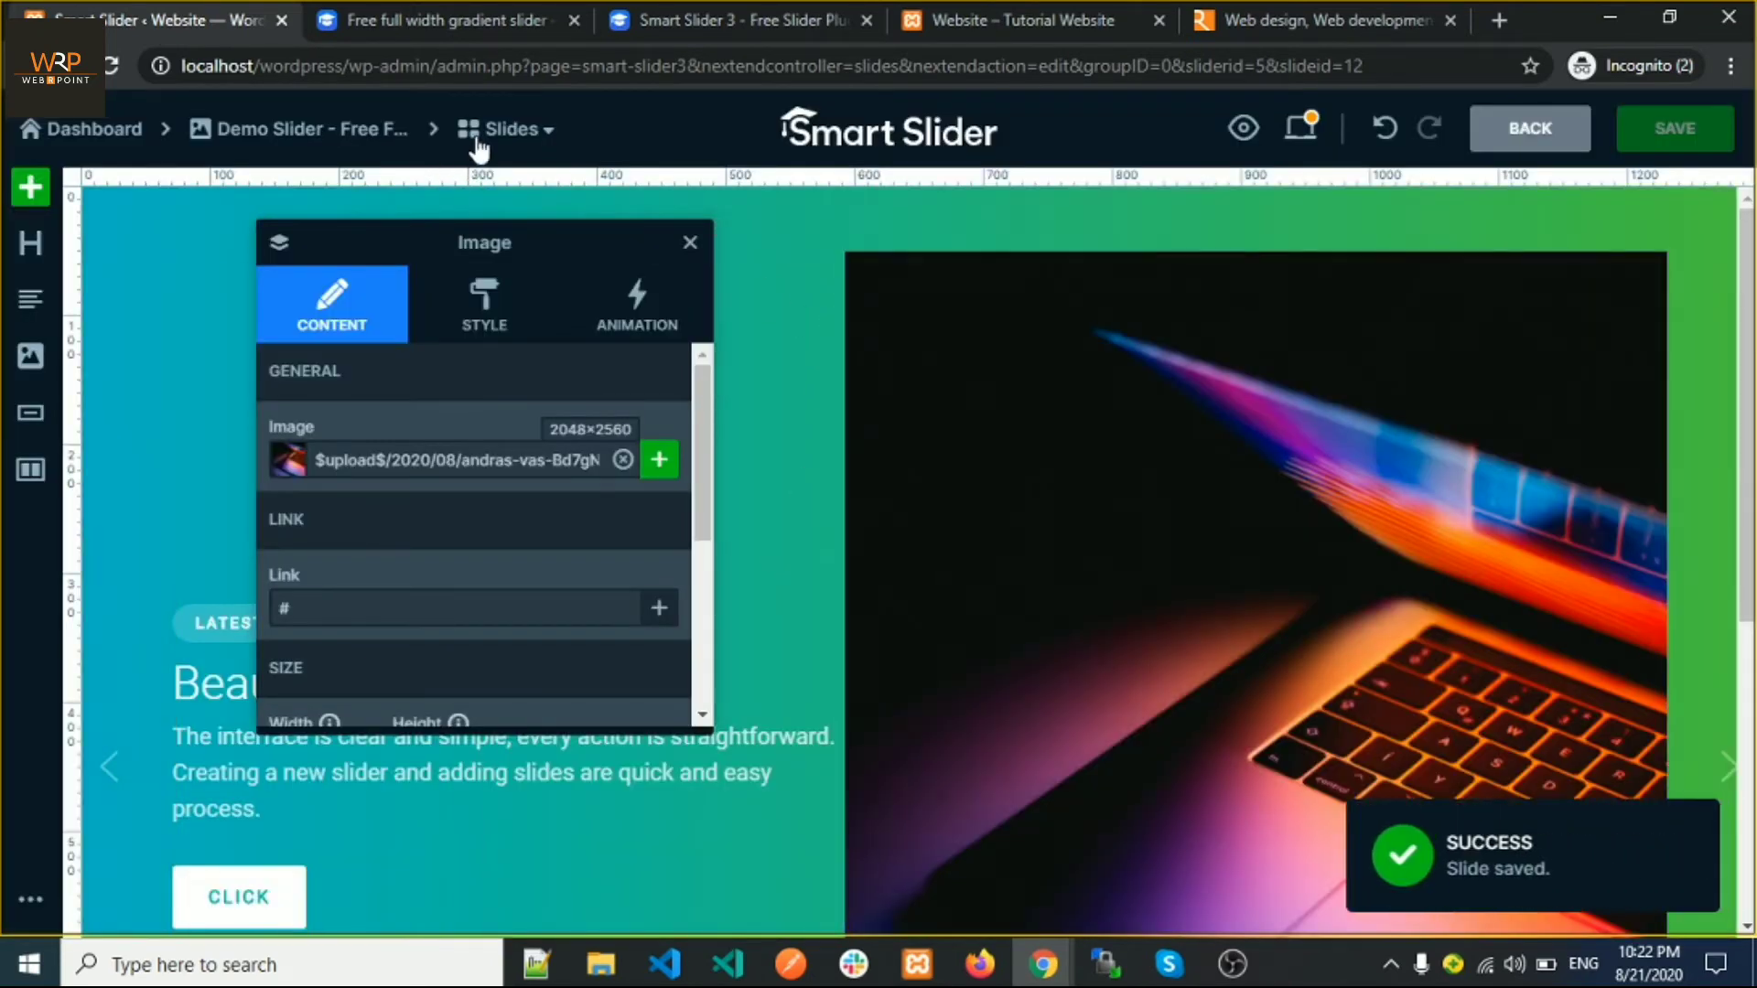
# Open Slide 3 in the editor and return to the demo slider's overview page
pyautogui.click(483, 135)
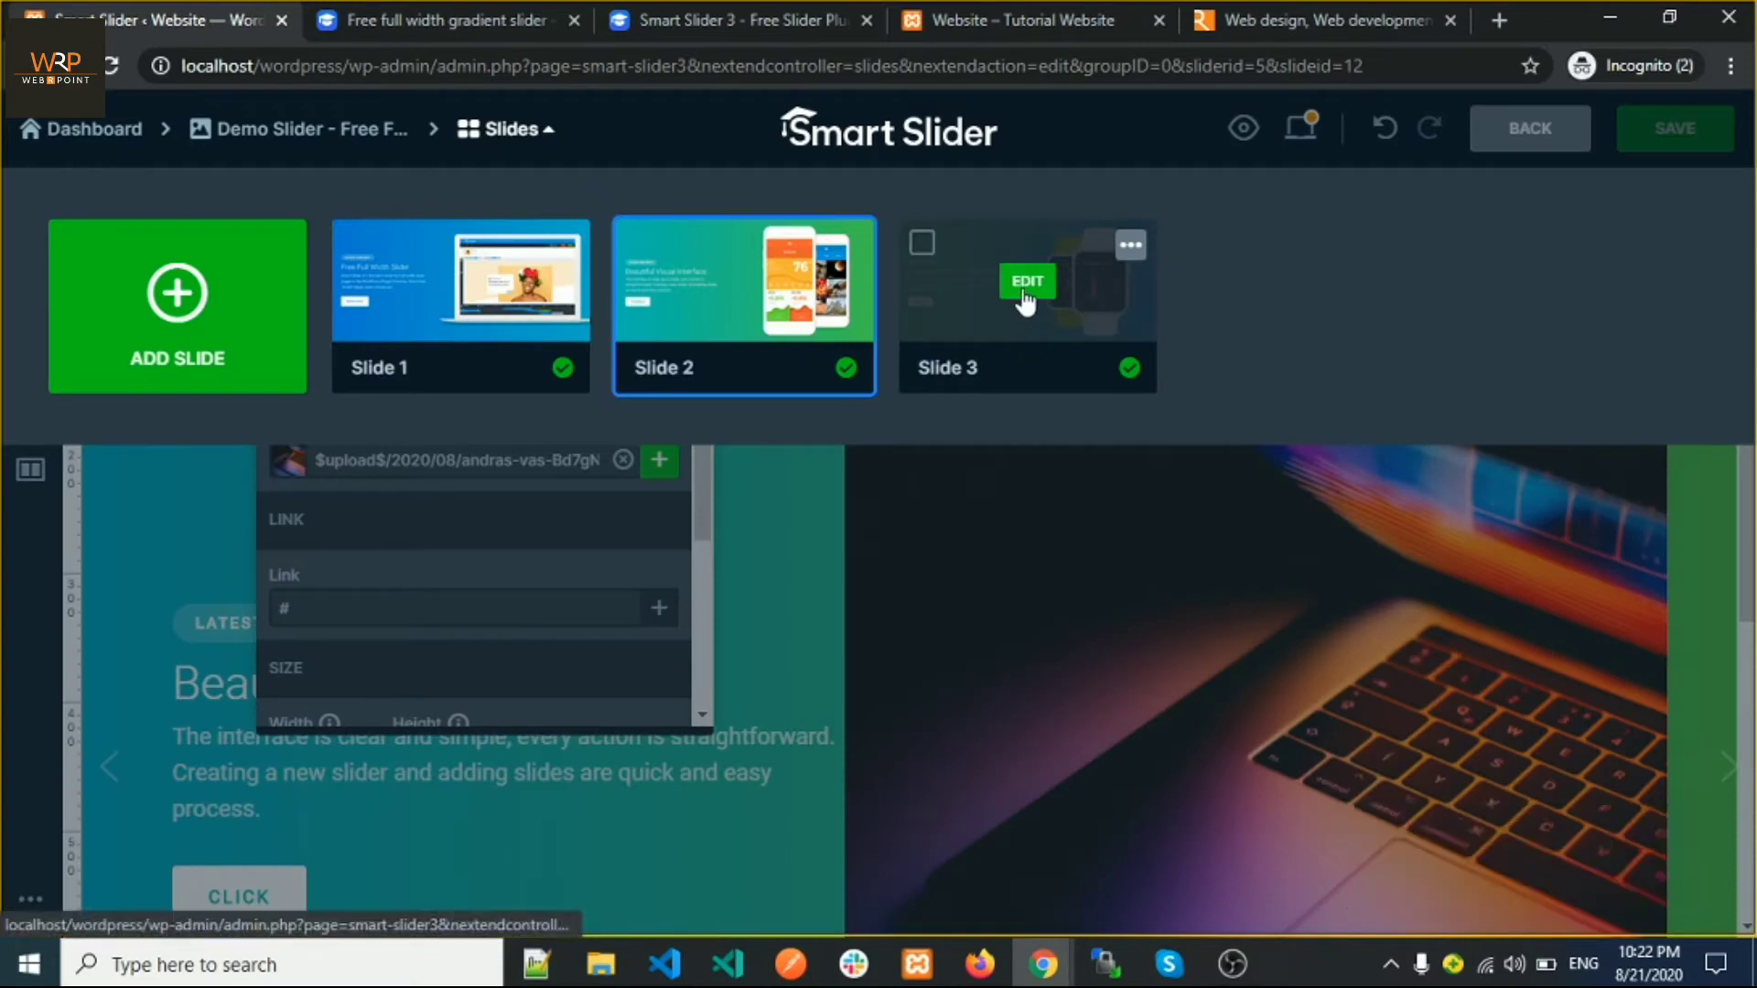
pyautogui.click(1026, 291)
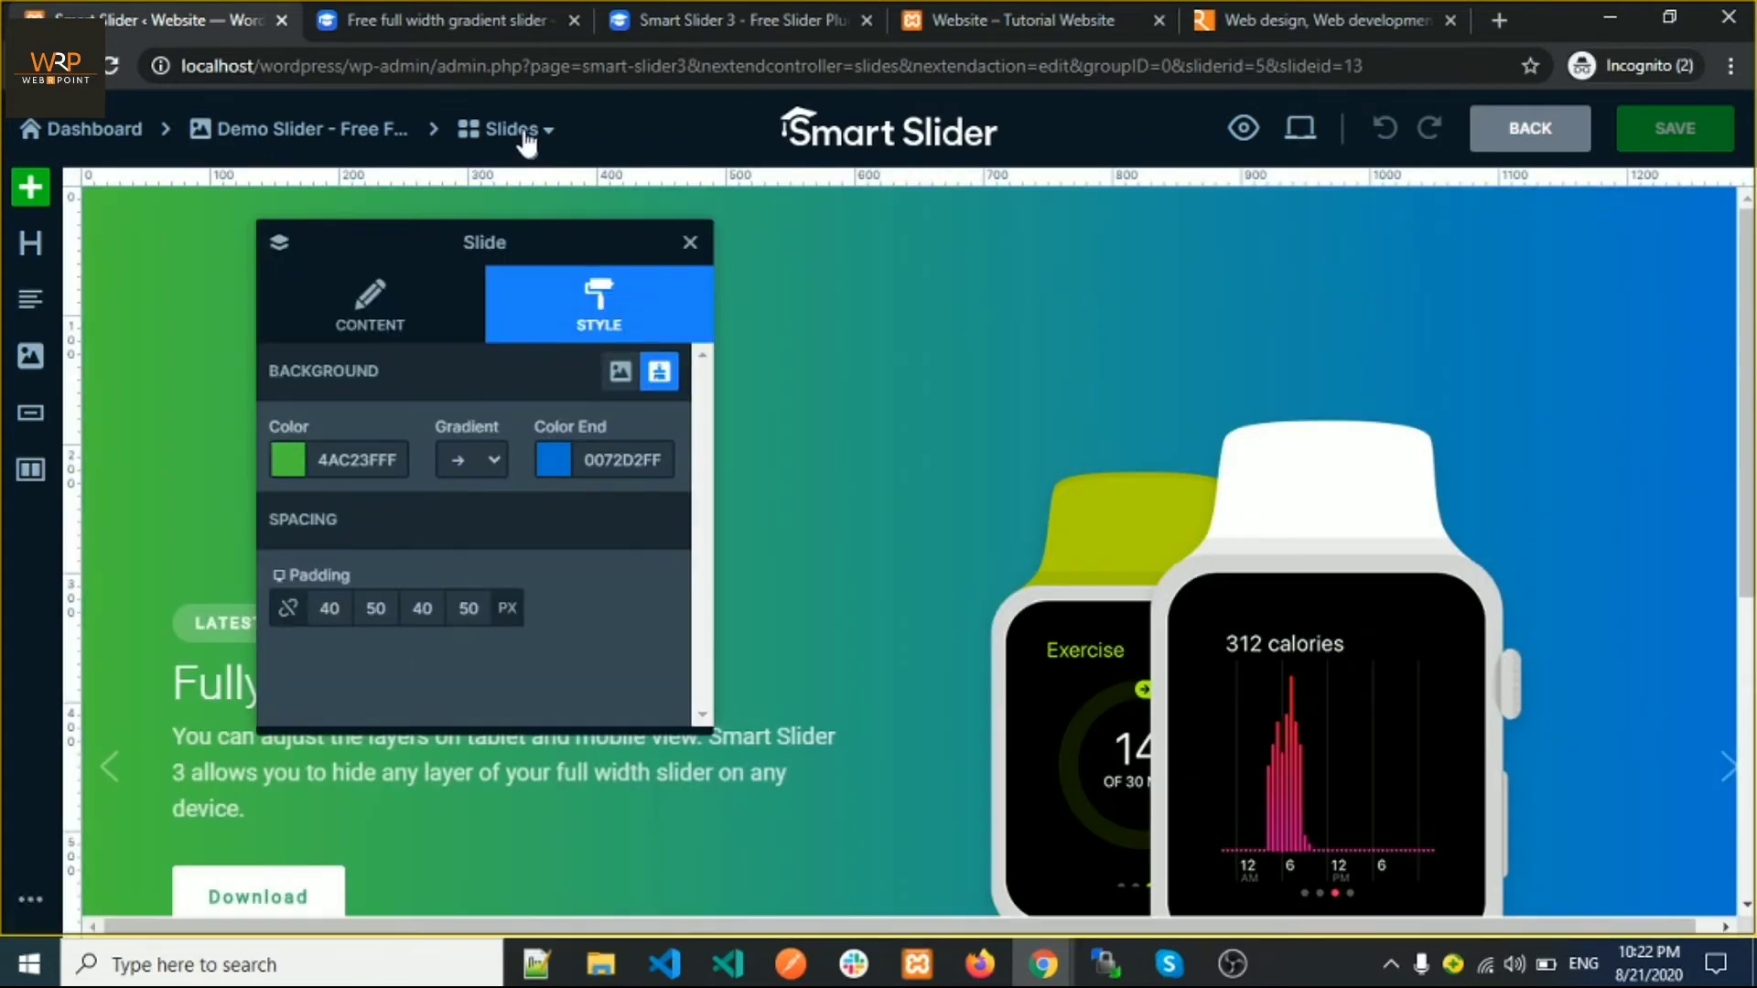
pyautogui.click(510, 133)
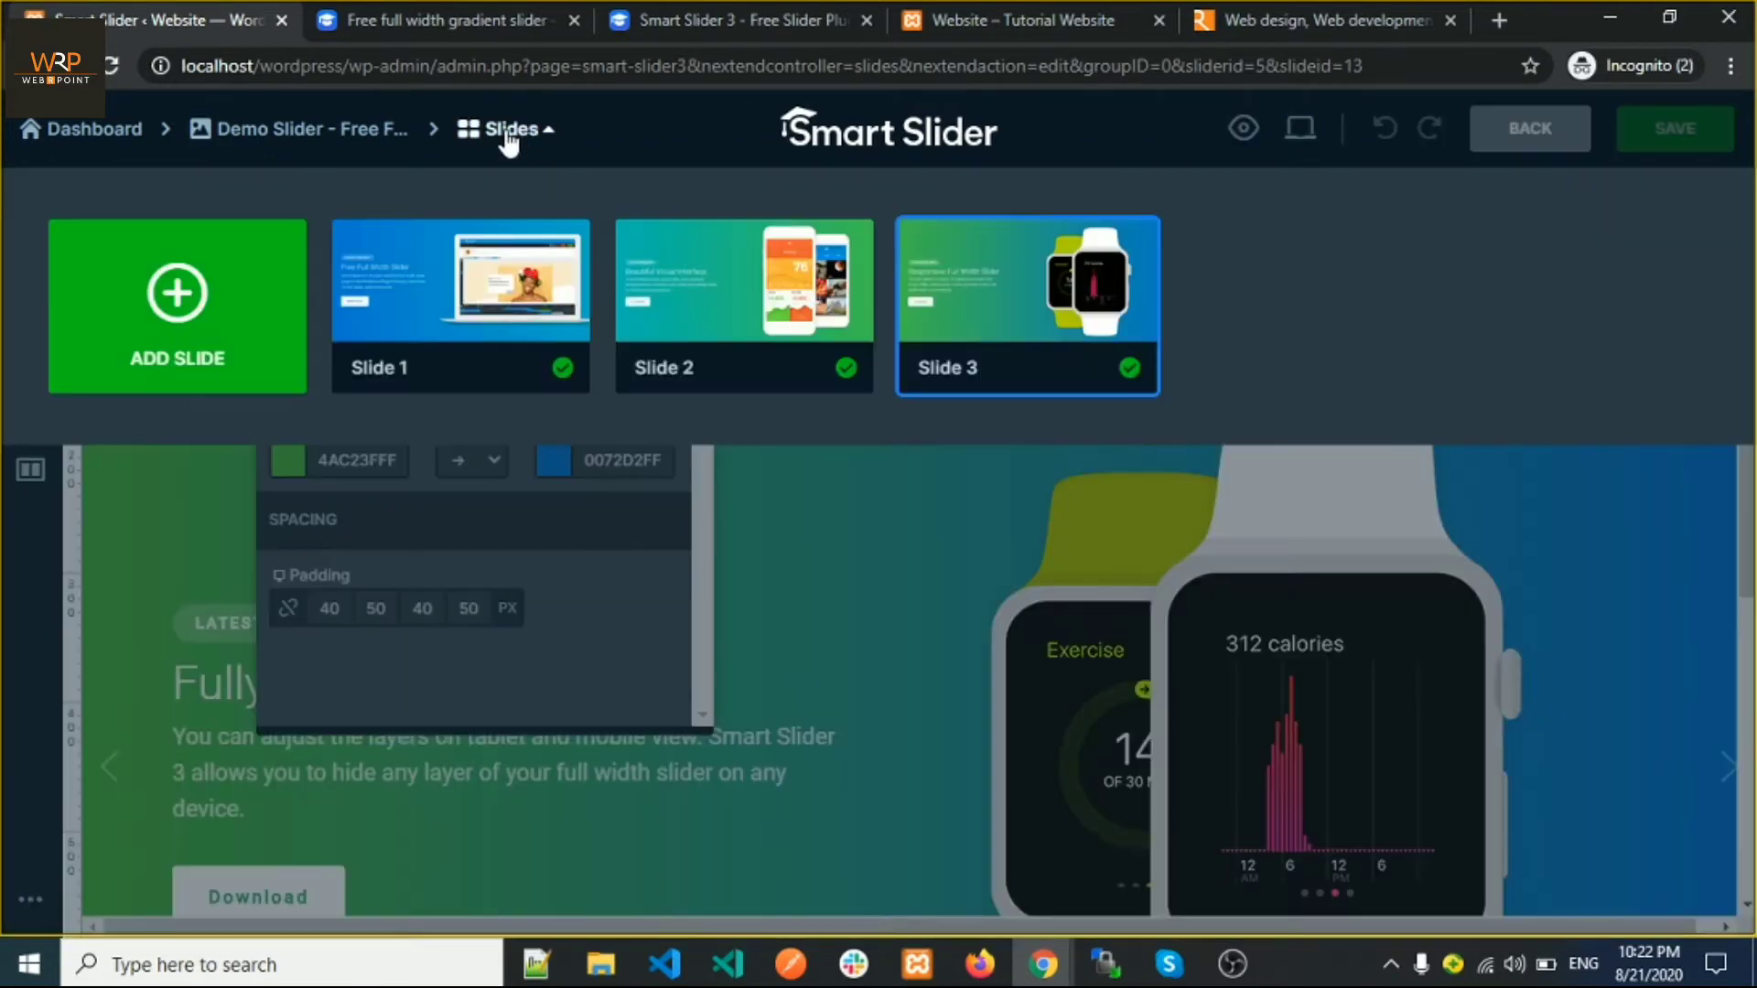
pyautogui.click(462, 286)
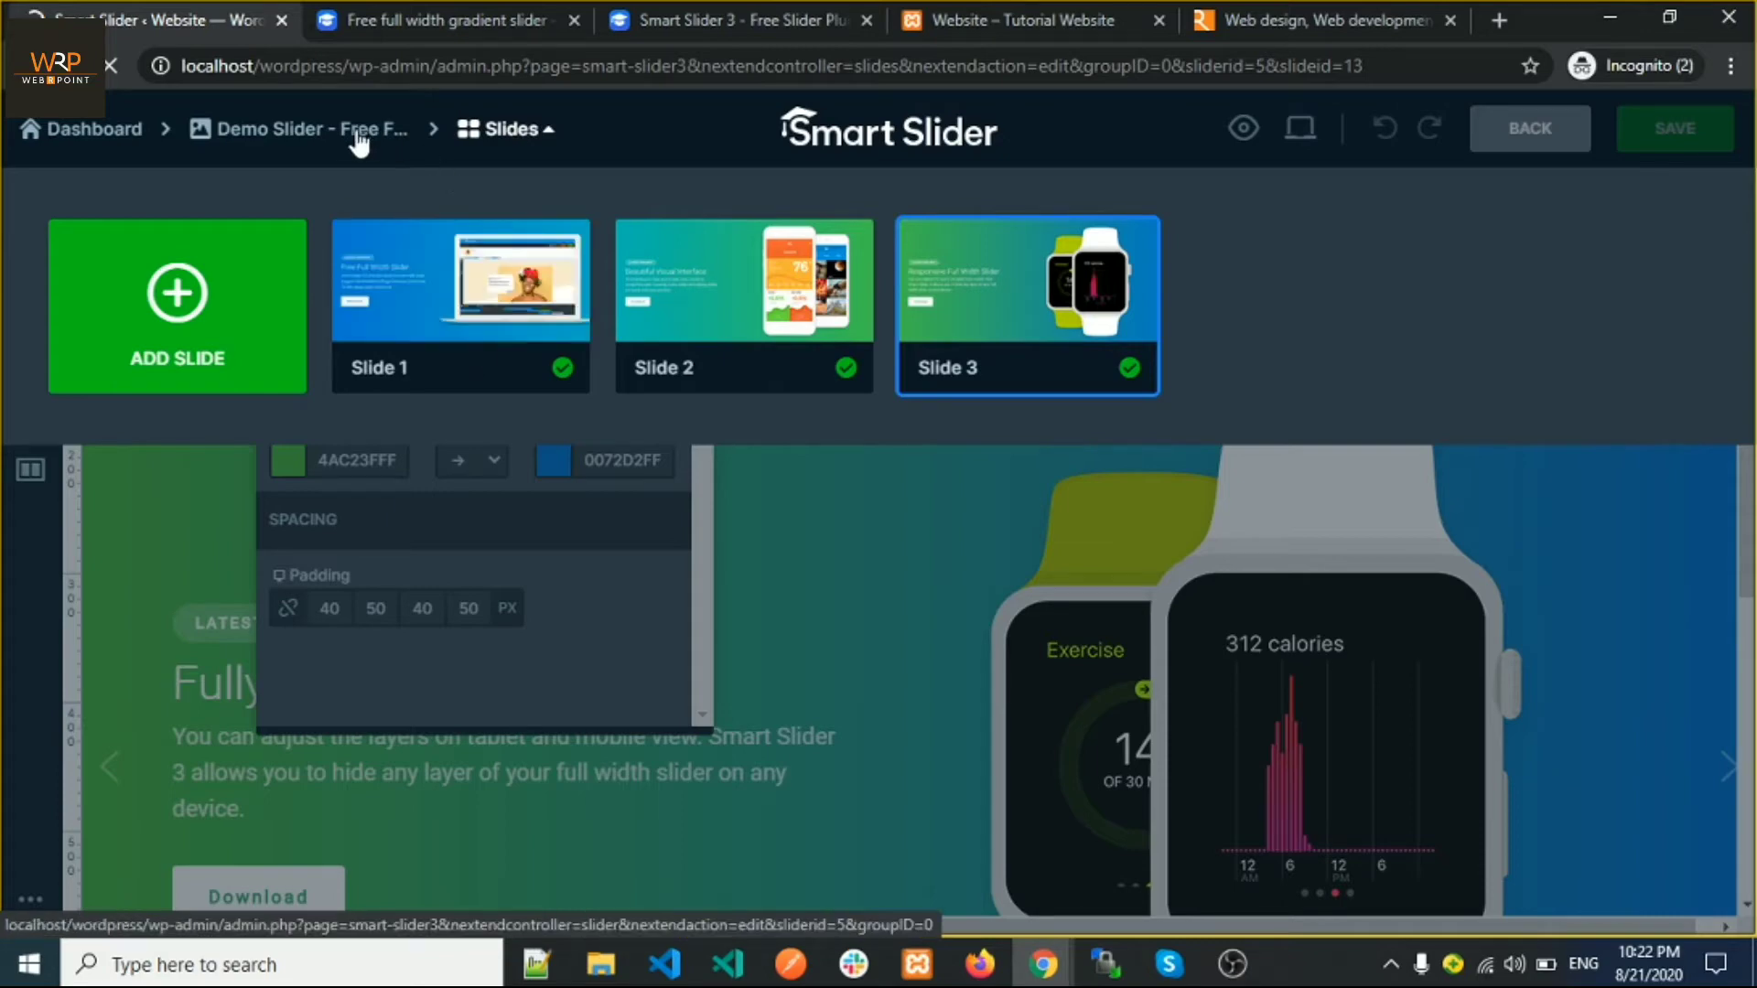
# Examine the slider's Publish section, including the shortcode for posts or pages and the PHP code for the theme file
pyautogui.scroll(-3, 841, 335)
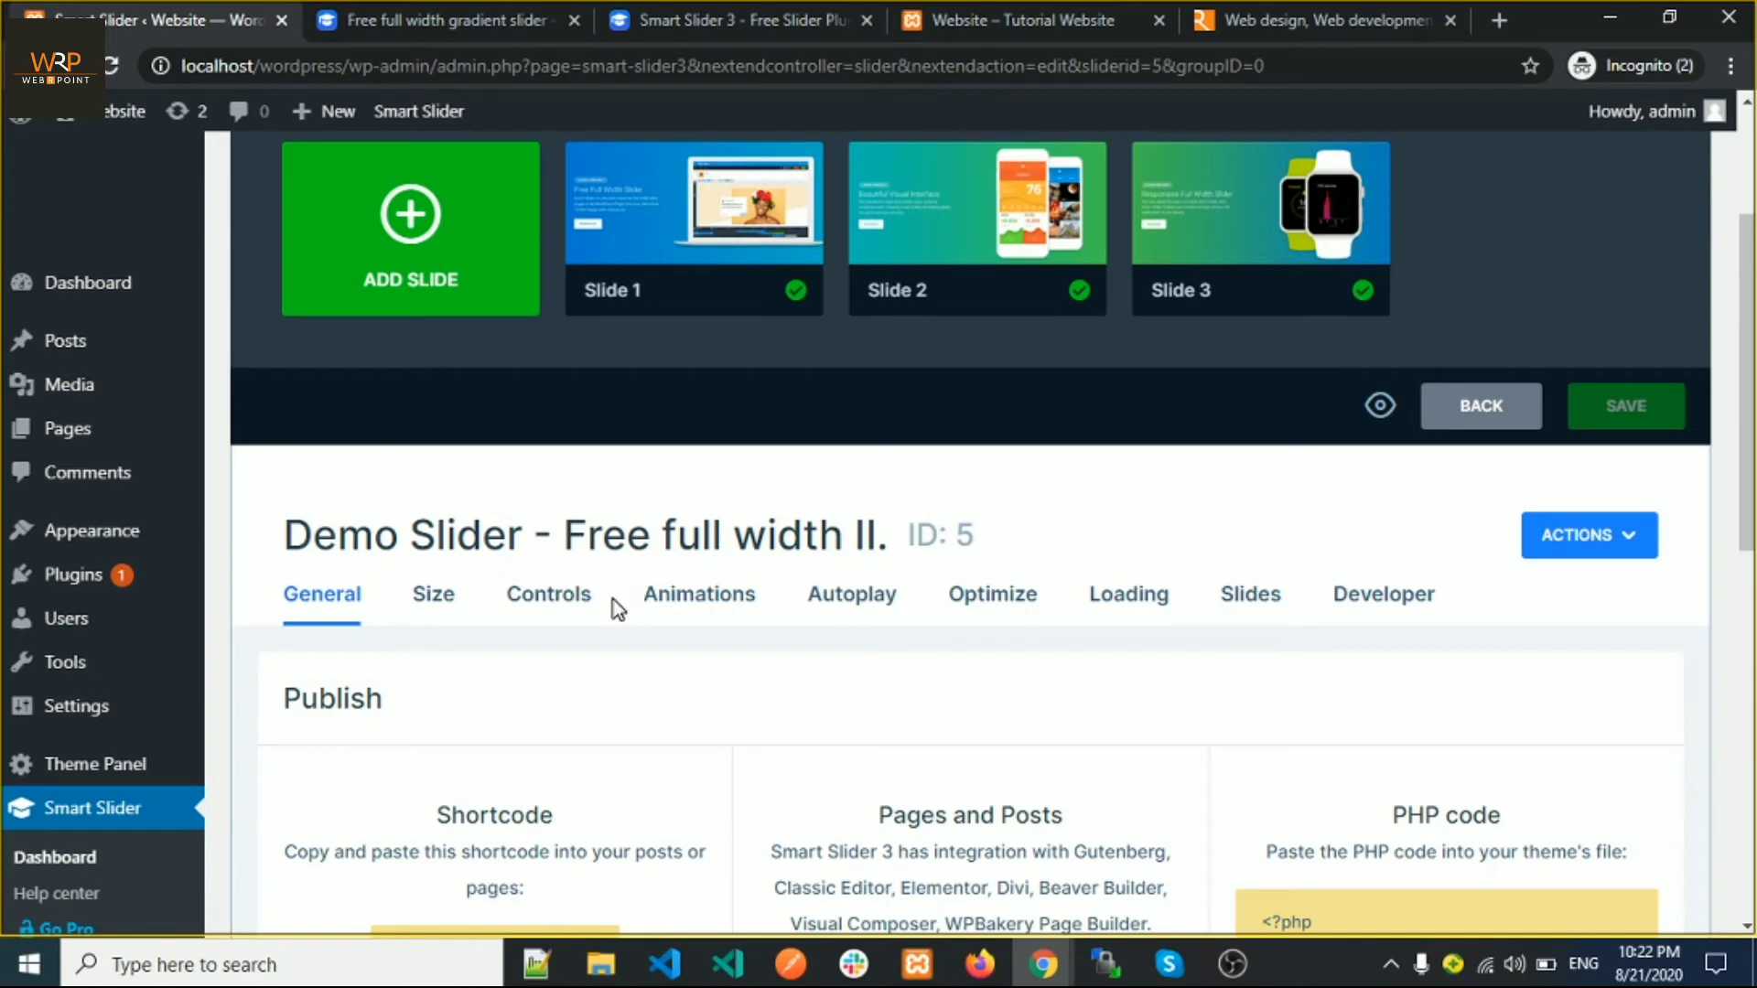
pyautogui.scroll(-4, 504, 620)
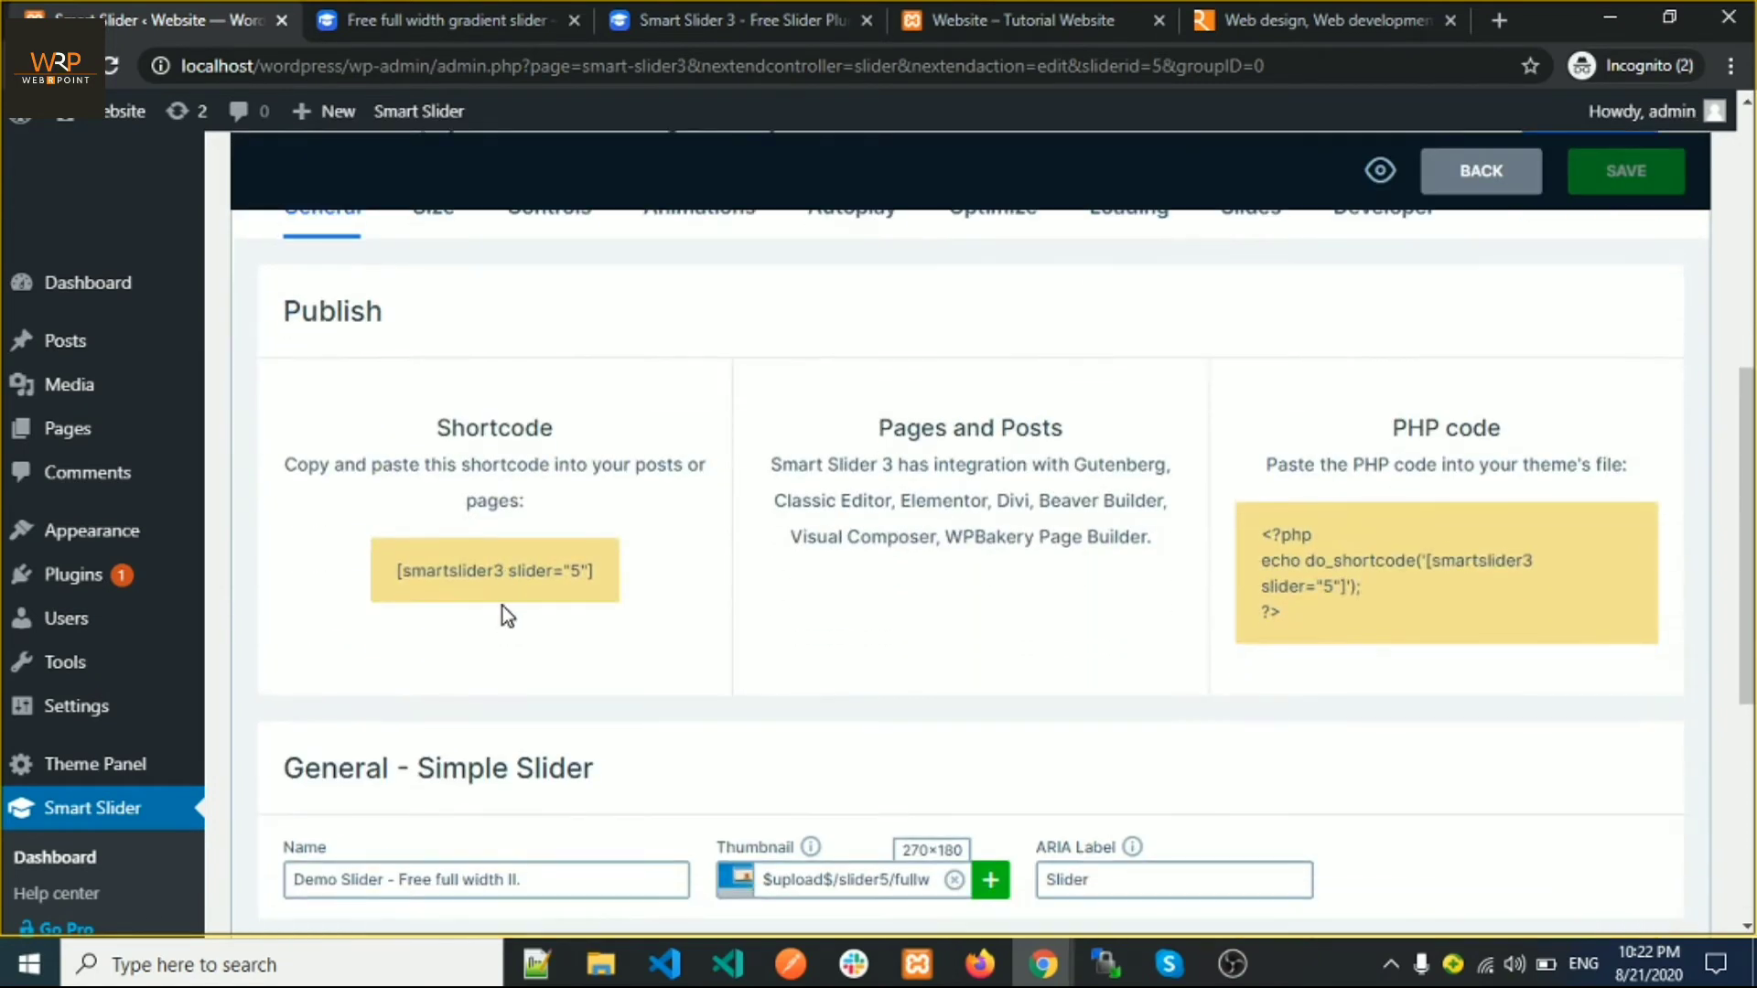
pyautogui.scroll(2, 440, 505)
pyautogui.scroll(-4, 439, 505)
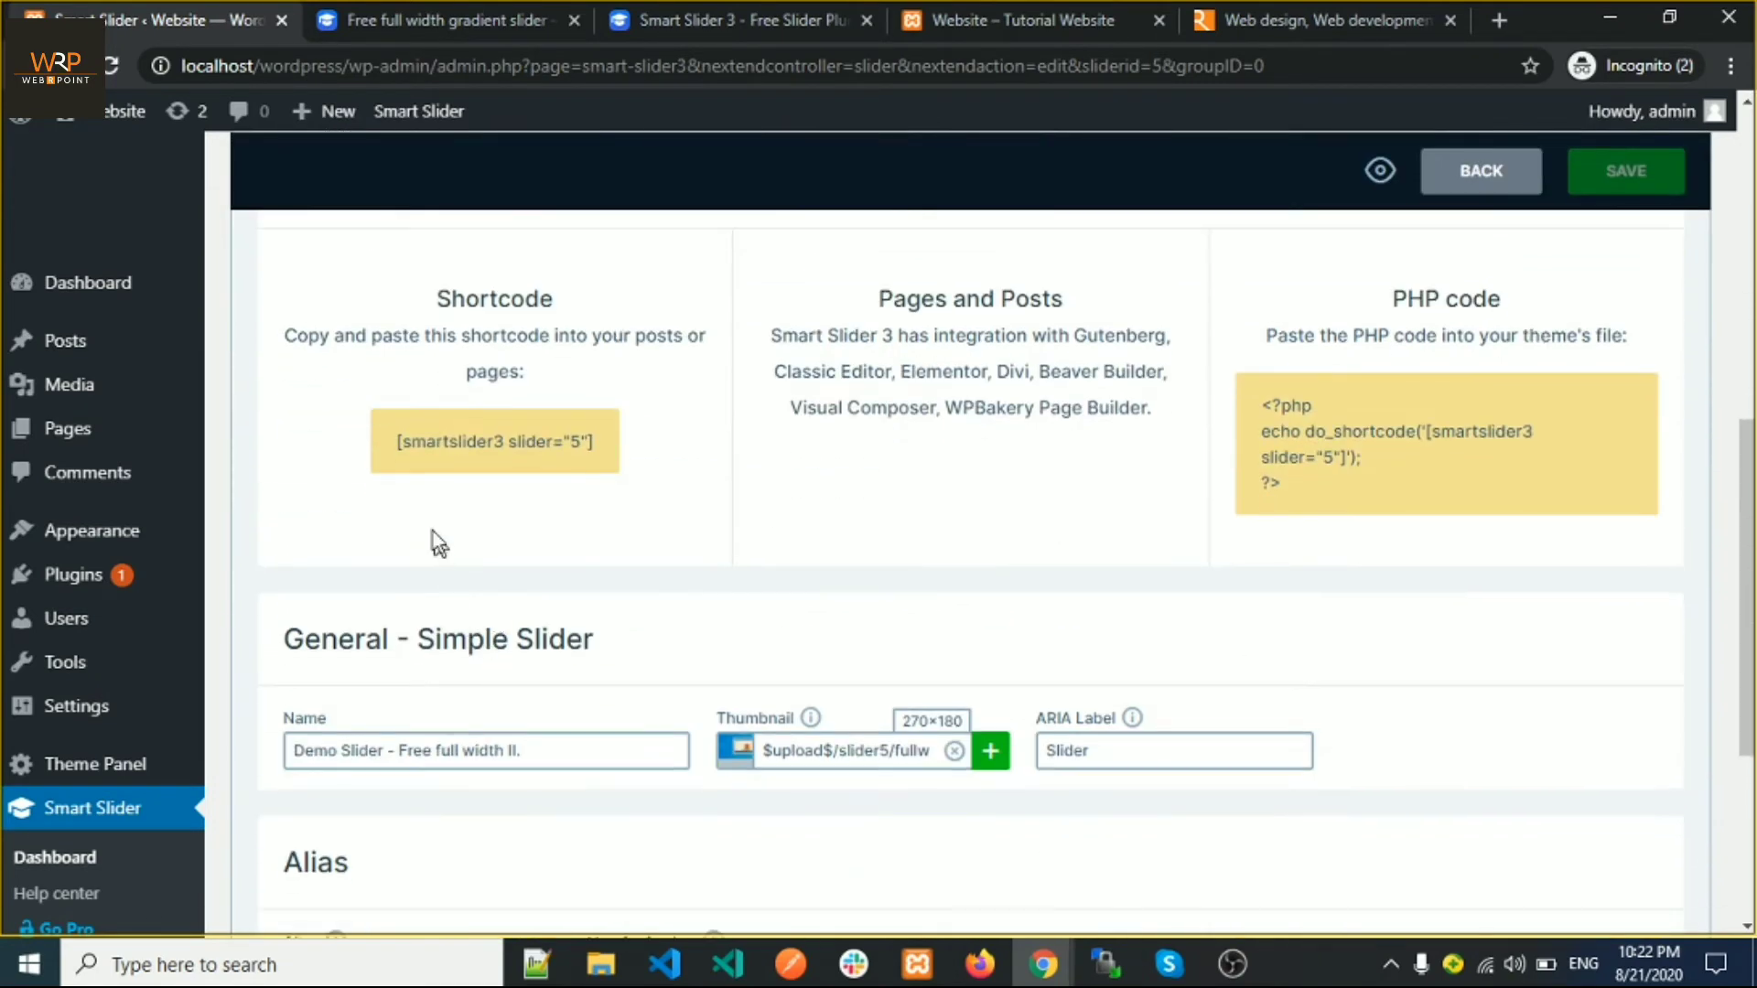
pyautogui.moveTo(399, 441); pyautogui.dragTo(608, 451)
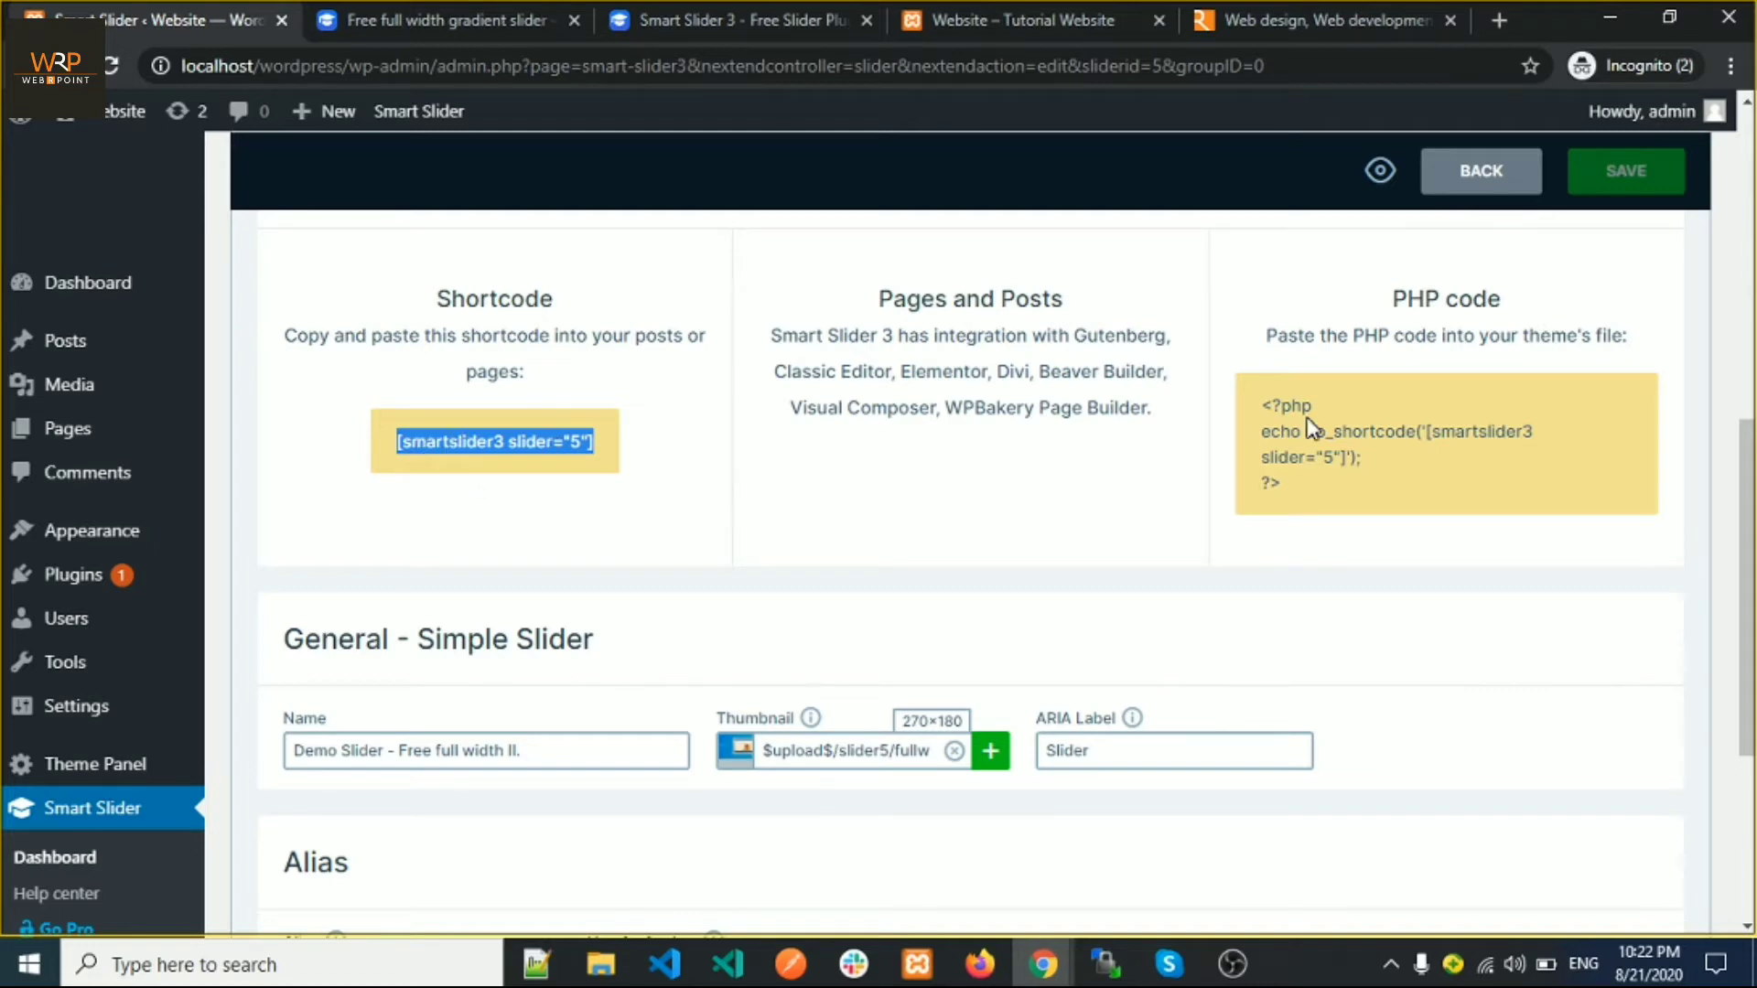
pyautogui.moveTo(1264, 404); pyautogui.dragTo(1382, 494)
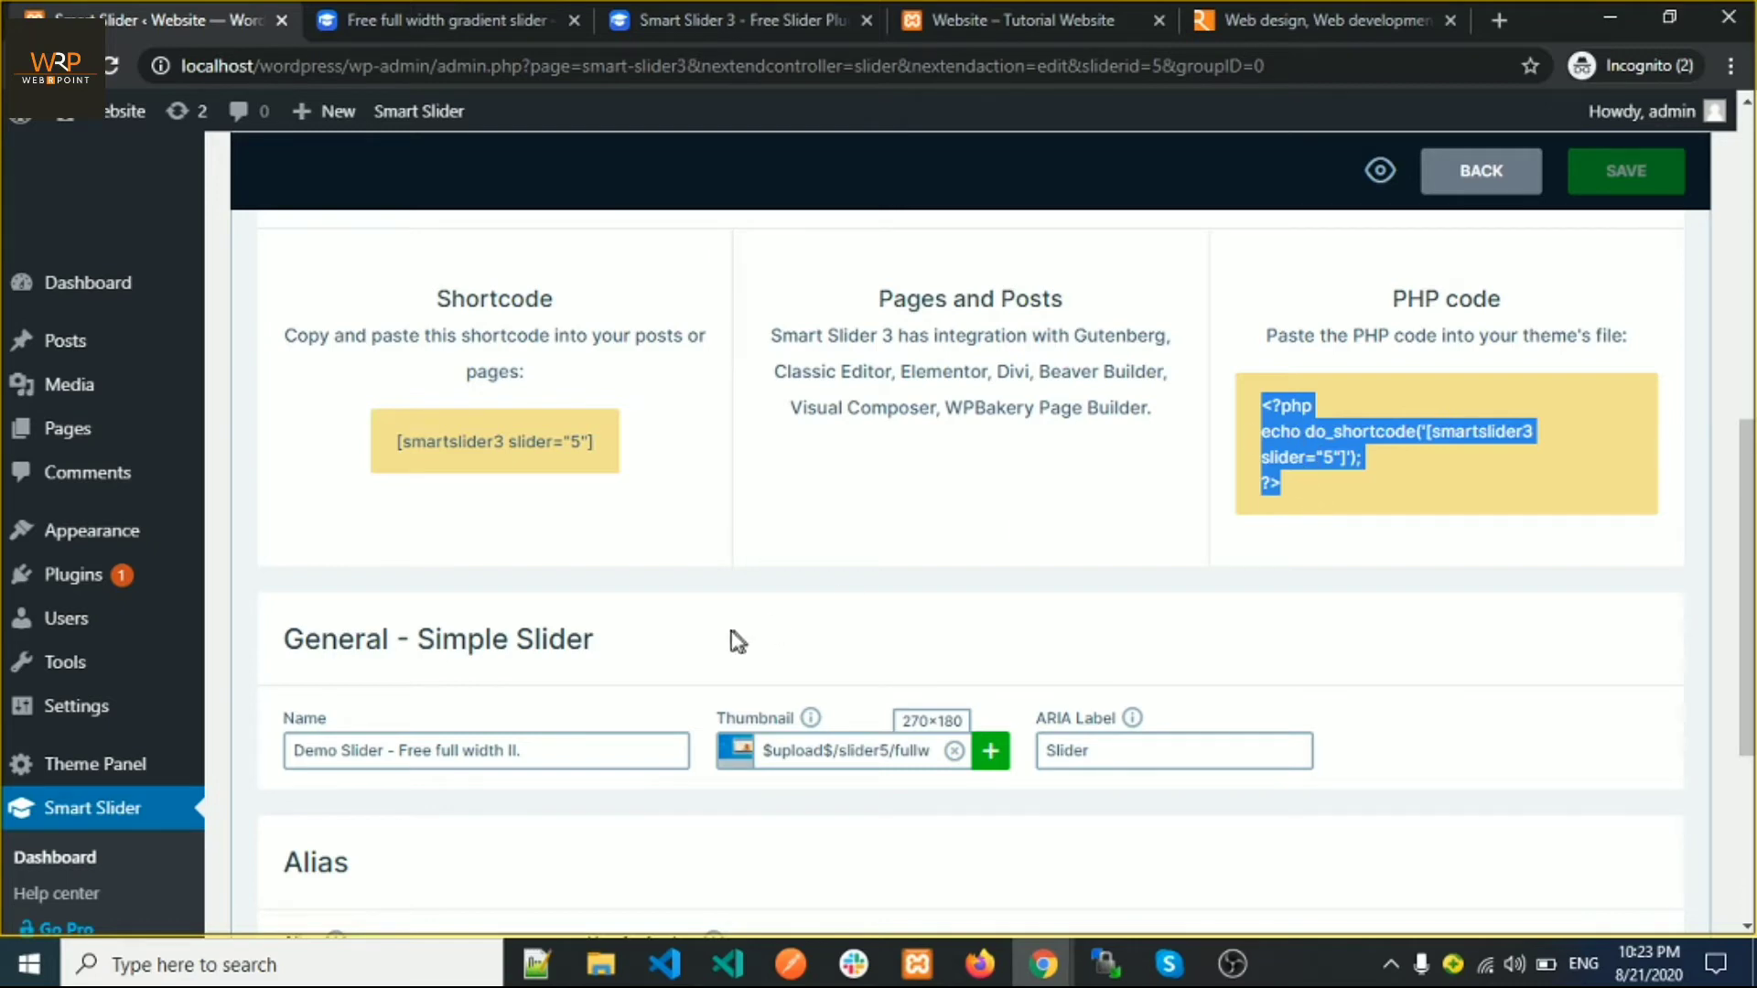
pyautogui.scroll(4, 701, 601)
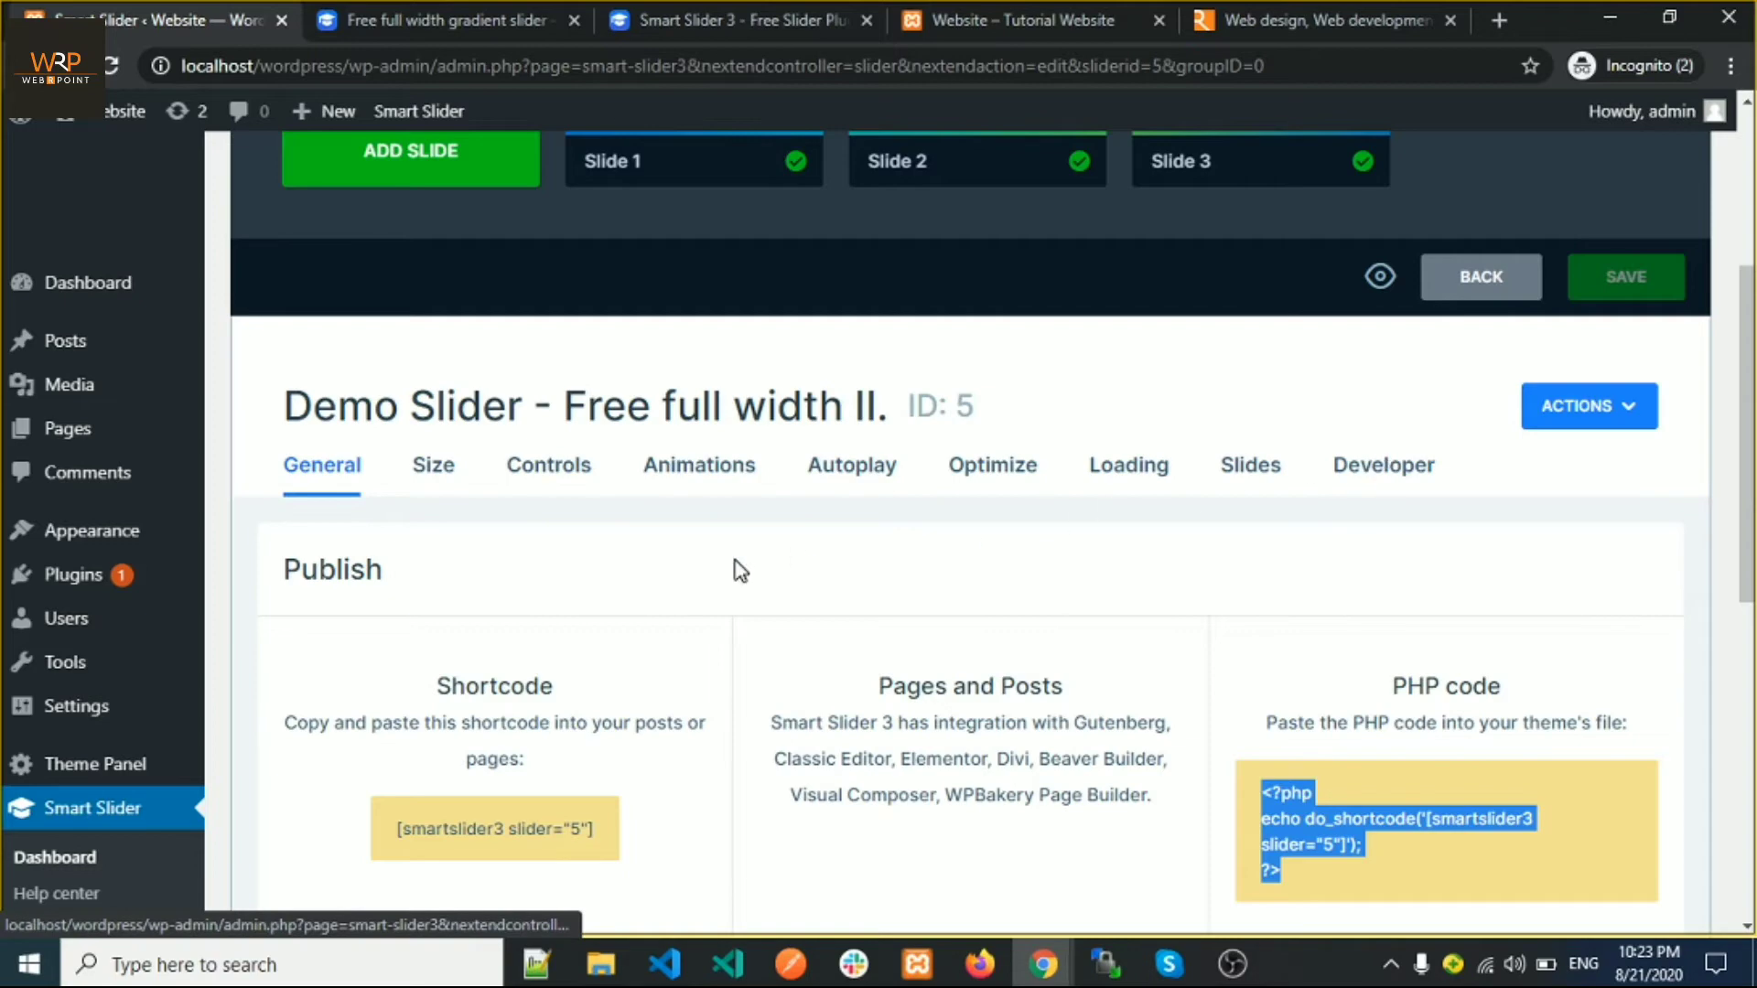
pyautogui.scroll(1, 723, 608)
pyautogui.scroll(-3, 722, 608)
pyautogui.scroll(6, 722, 604)
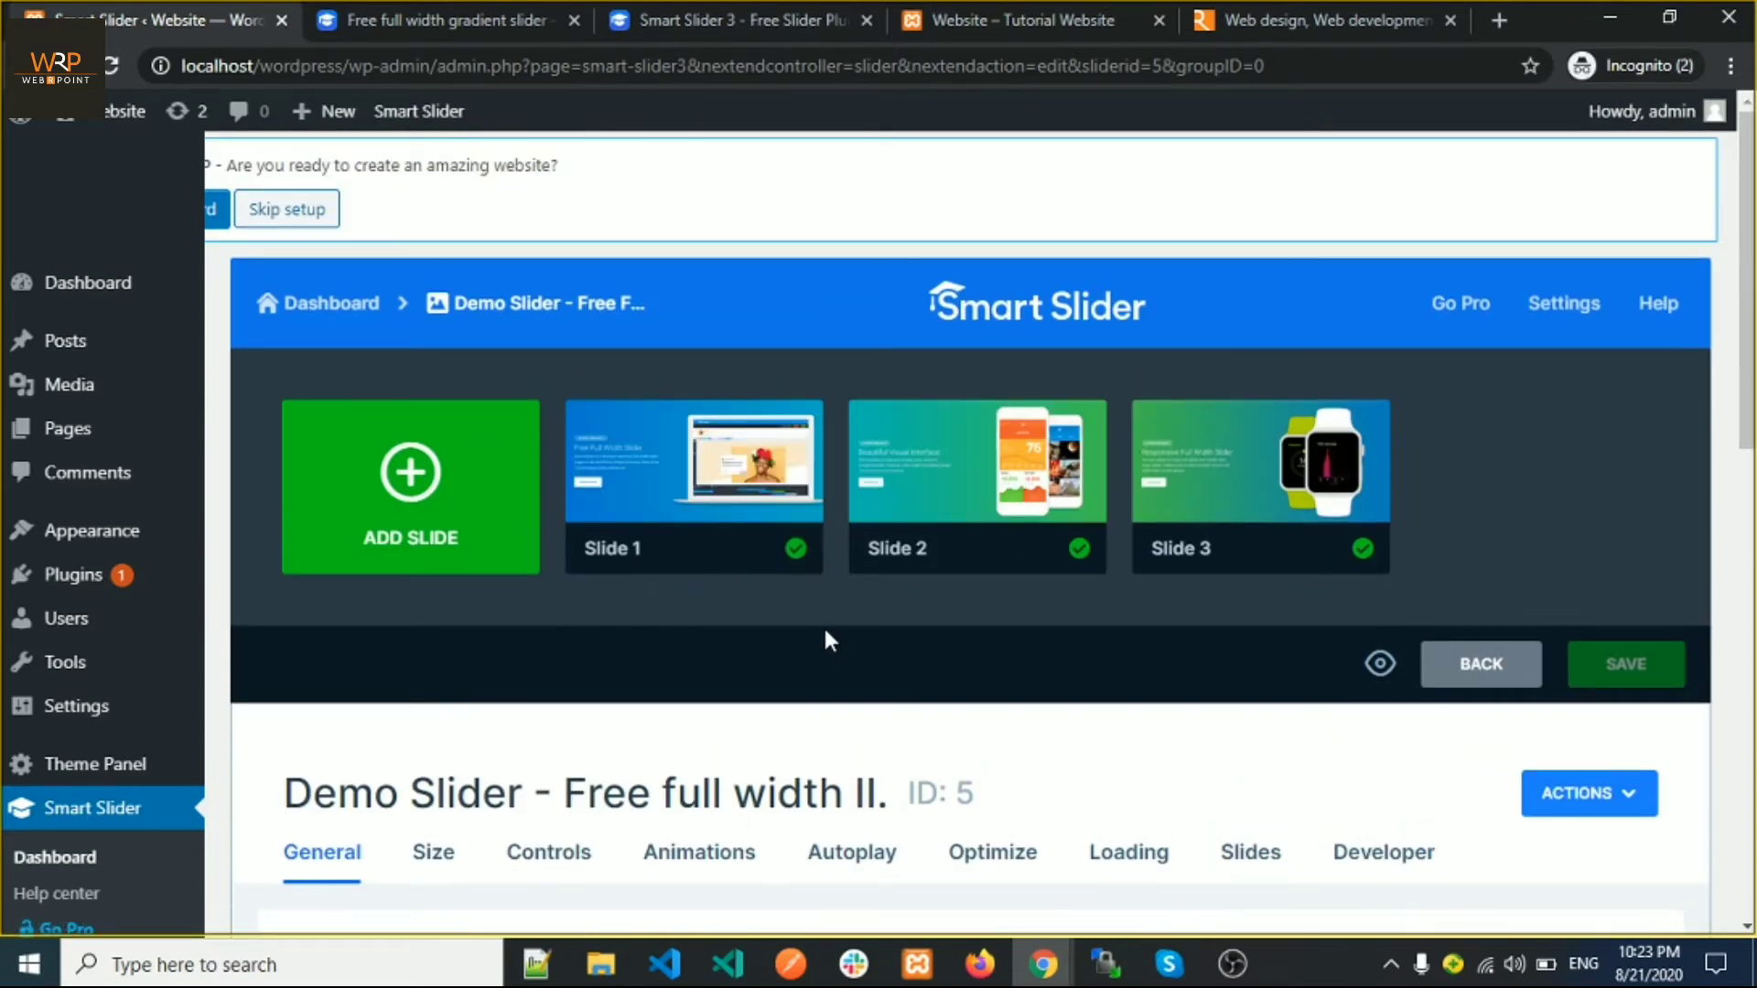
# Open the list of all WordPress pages in a new tab and reload the website's home page in its own tab
pyautogui.moveTo(118, 440)
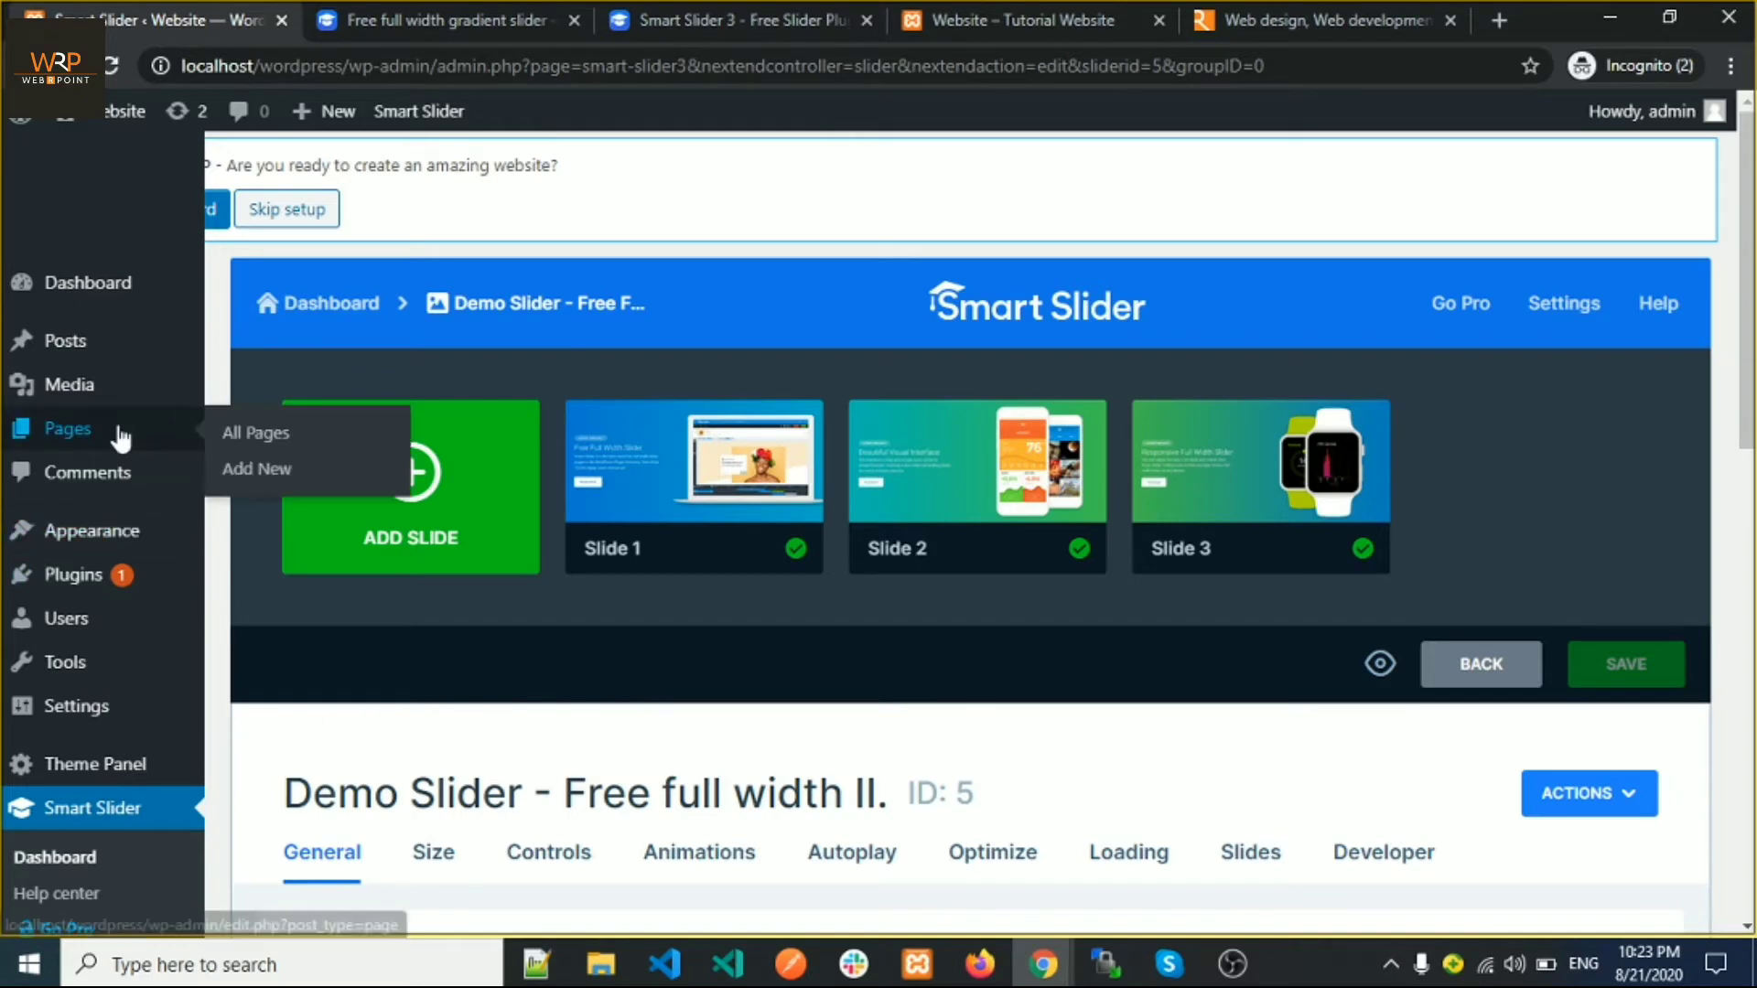
pyautogui.rightClick(257, 445)
pyautogui.click(356, 464)
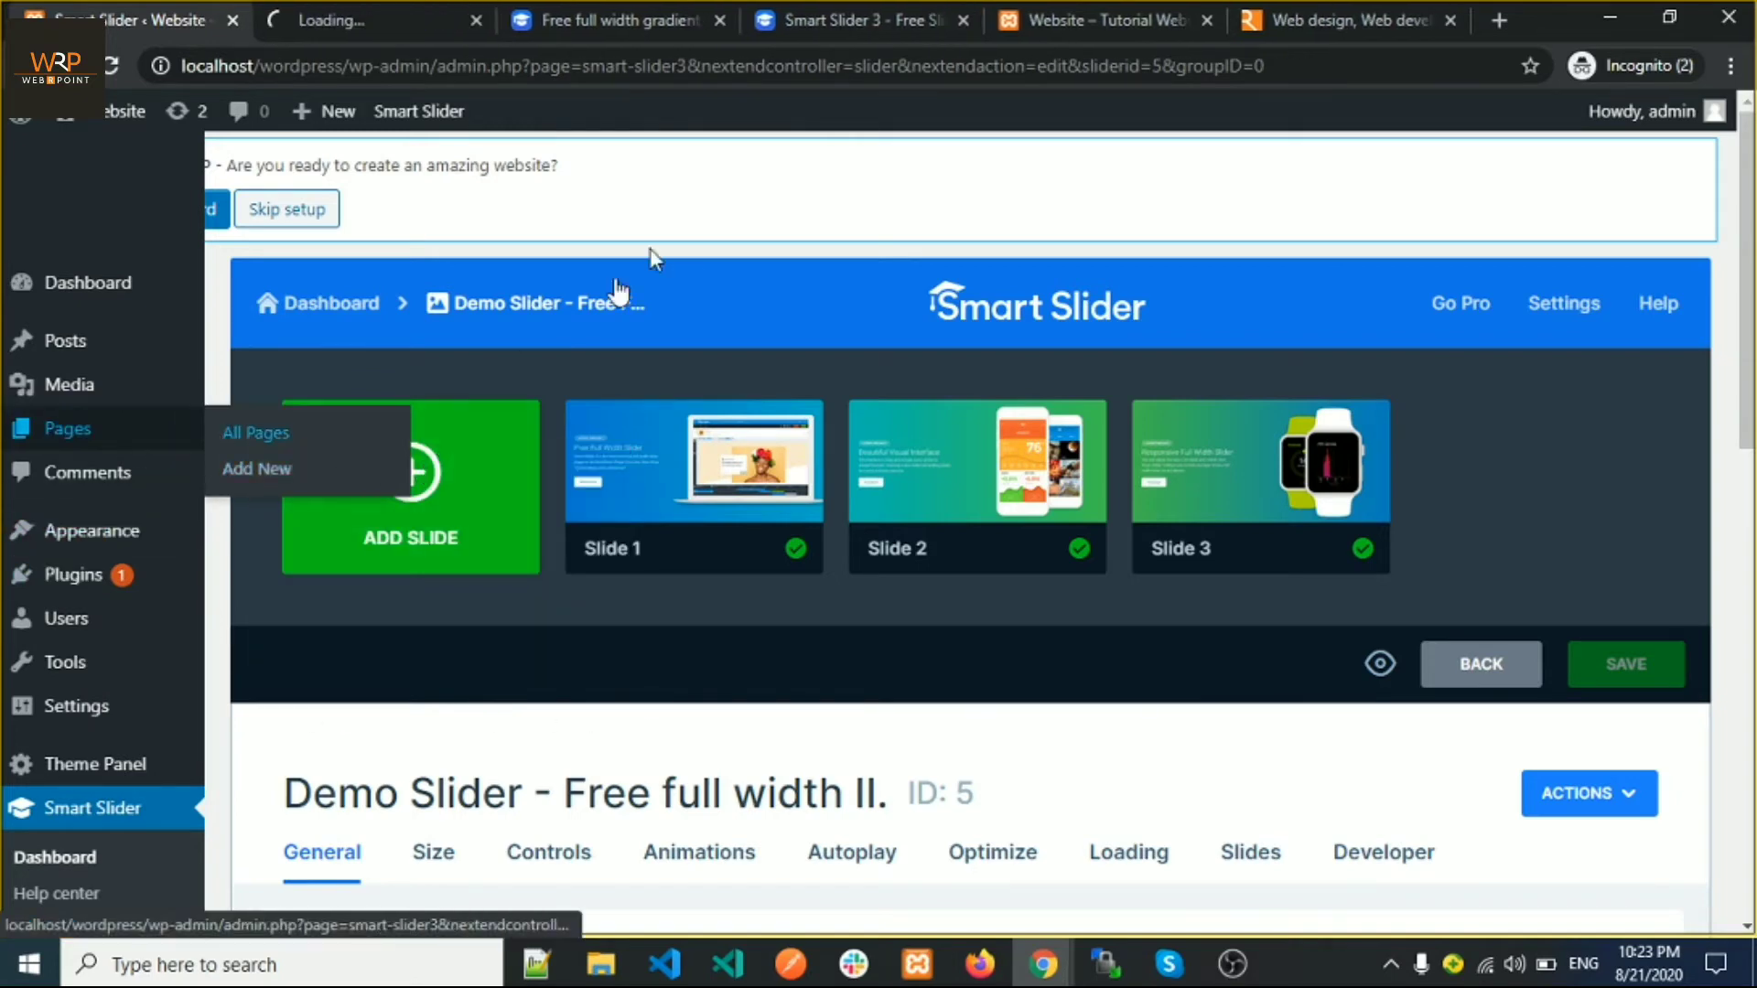
pyautogui.click(1040, 26)
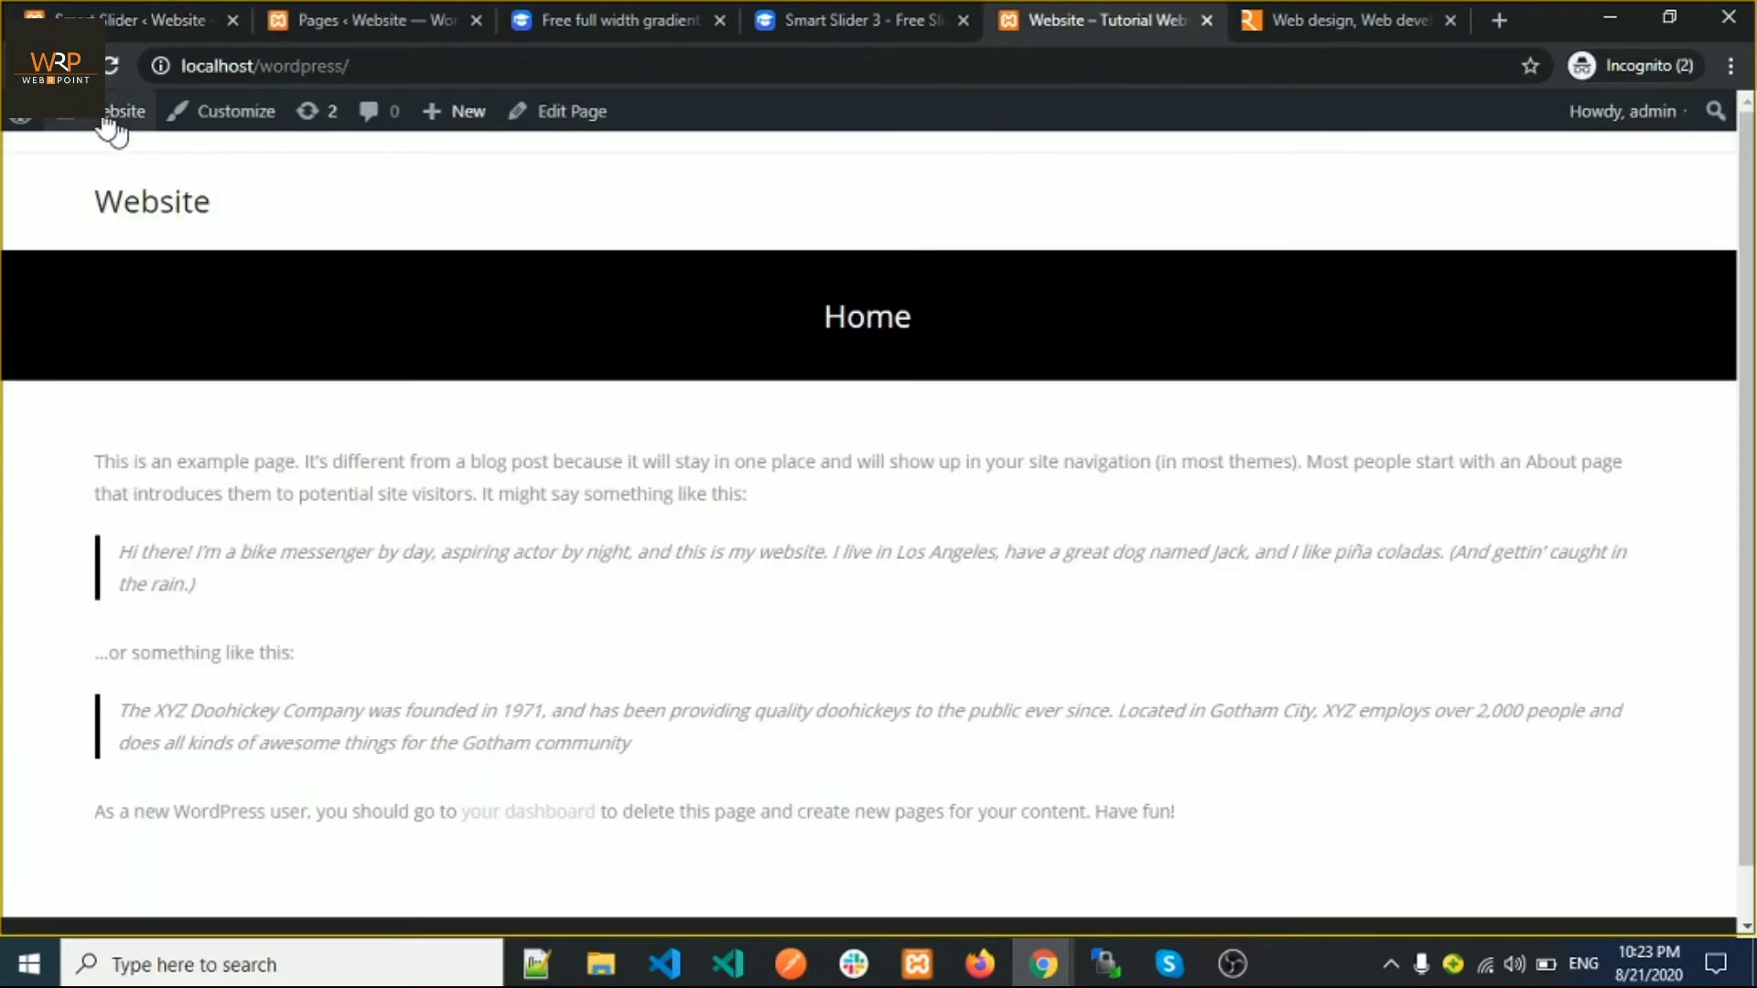
pyautogui.click(110, 66)
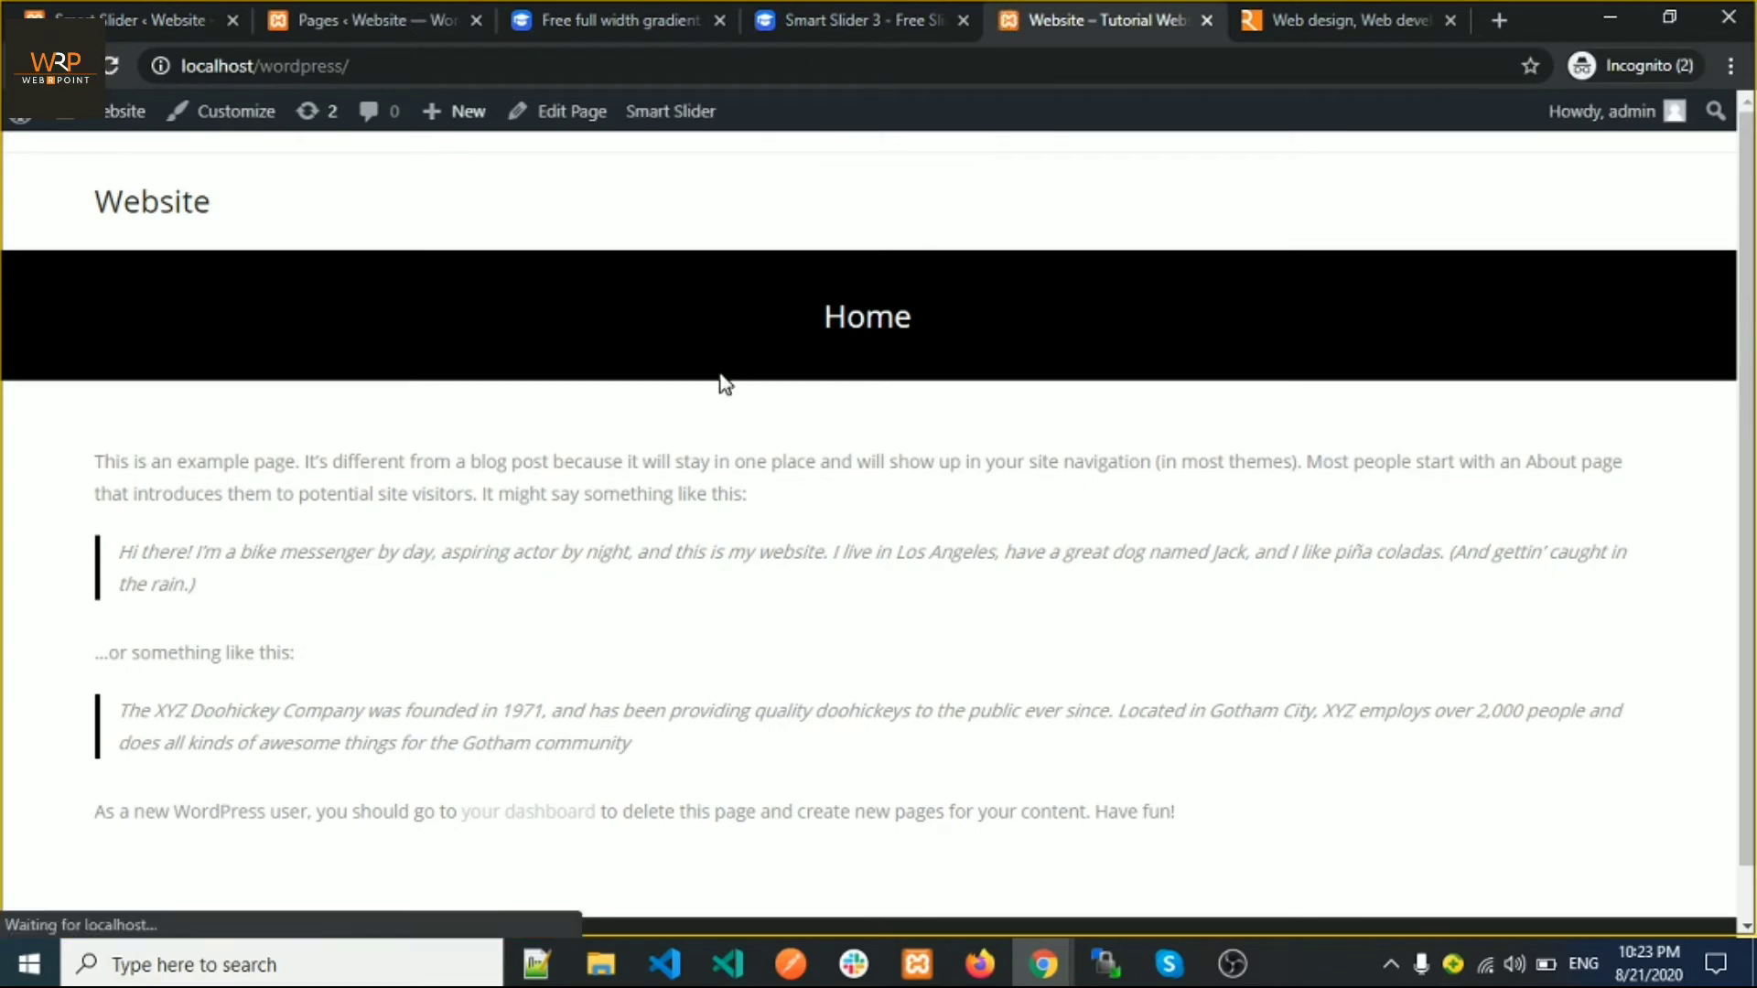
# Open the Home page for editing and add a Smart Slider 3 block below the first paragraph
pyautogui.click(569, 129)
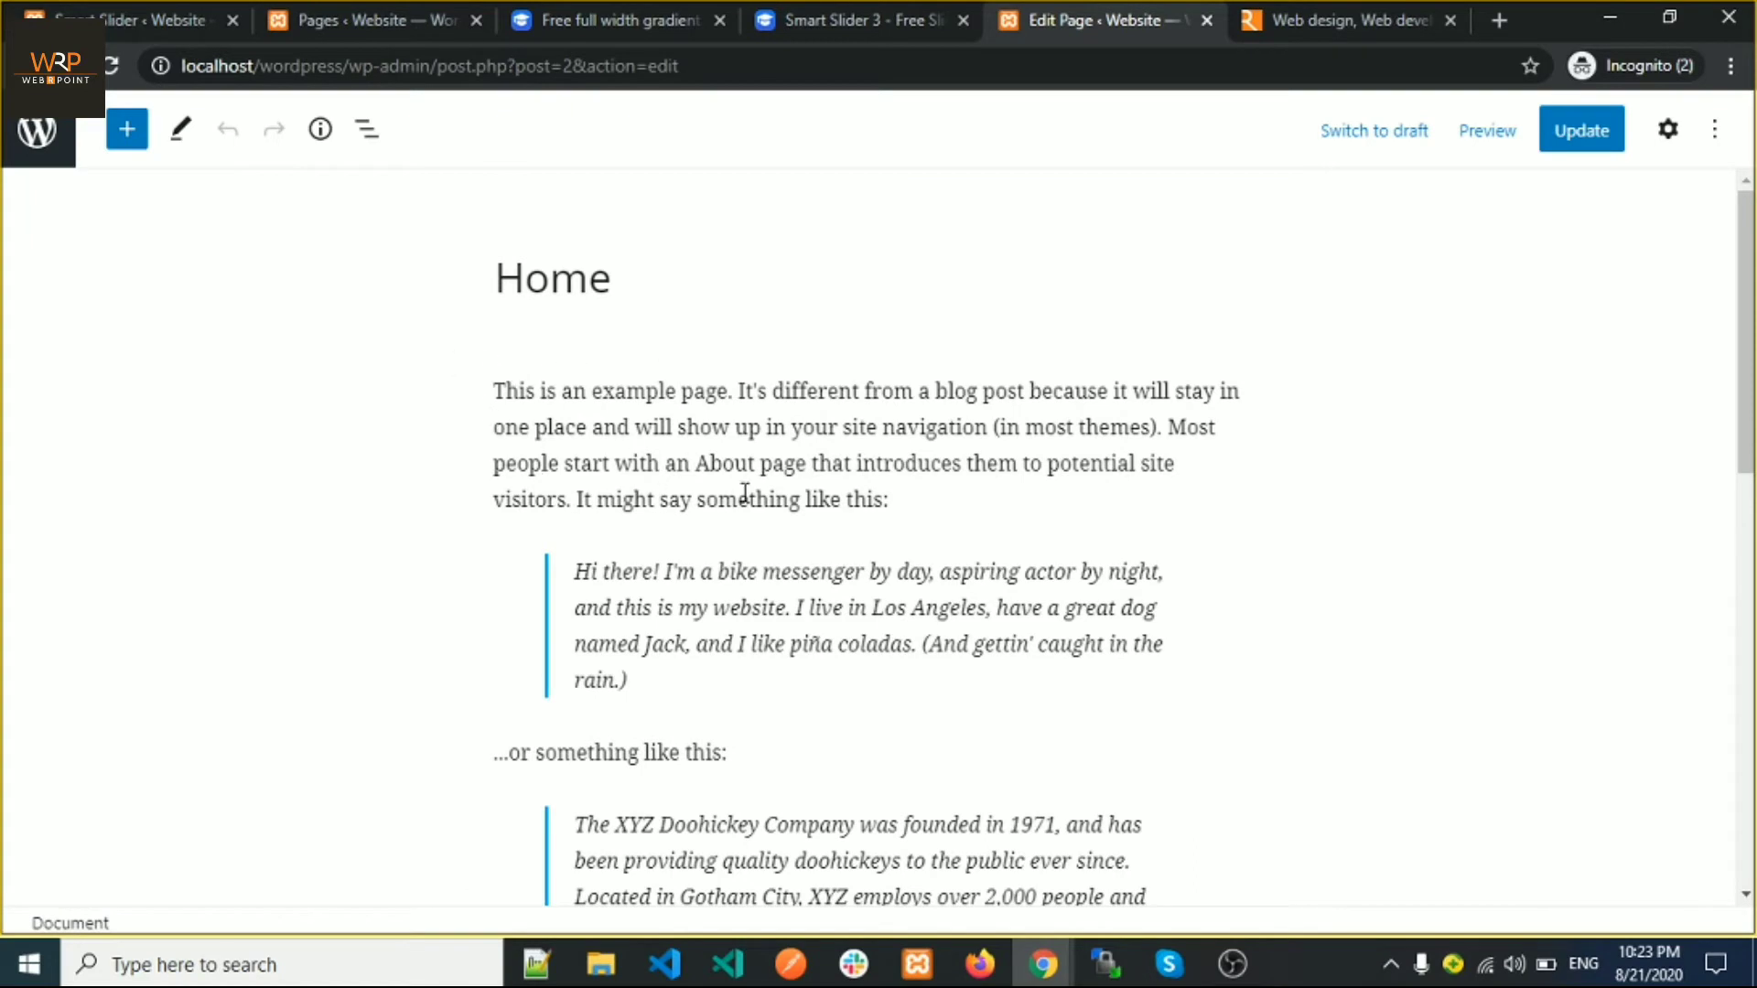
pyautogui.click(688, 427)
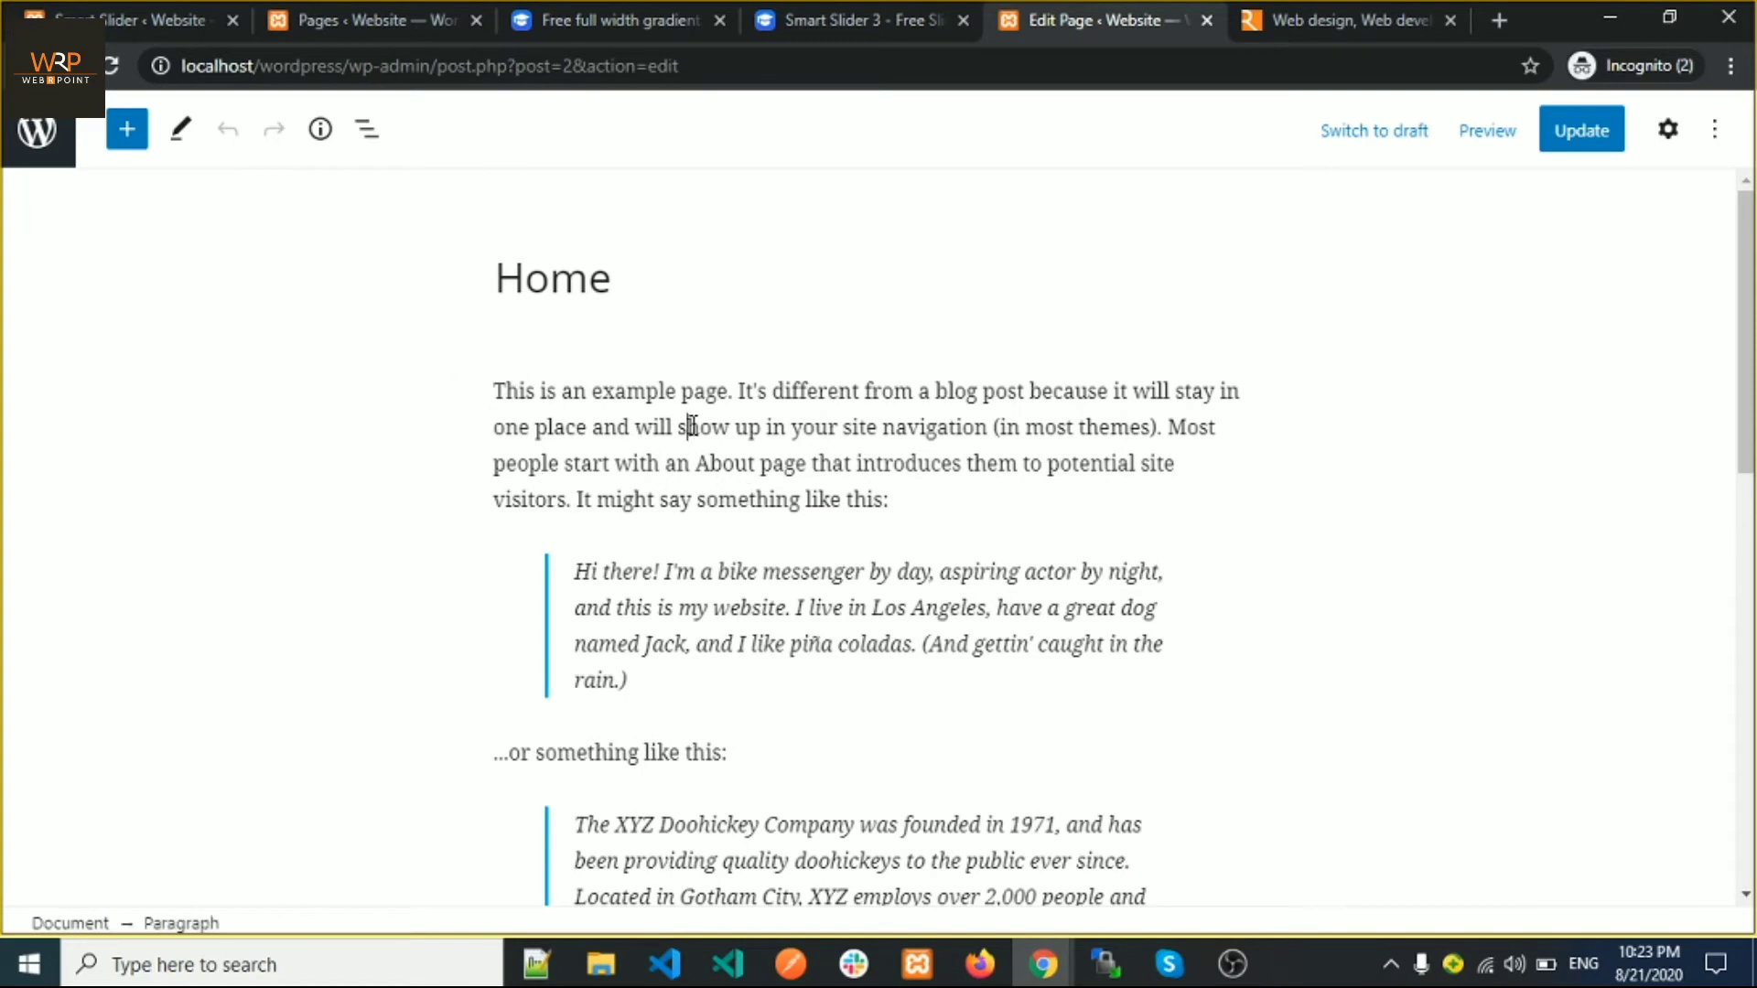
pyautogui.click(128, 146)
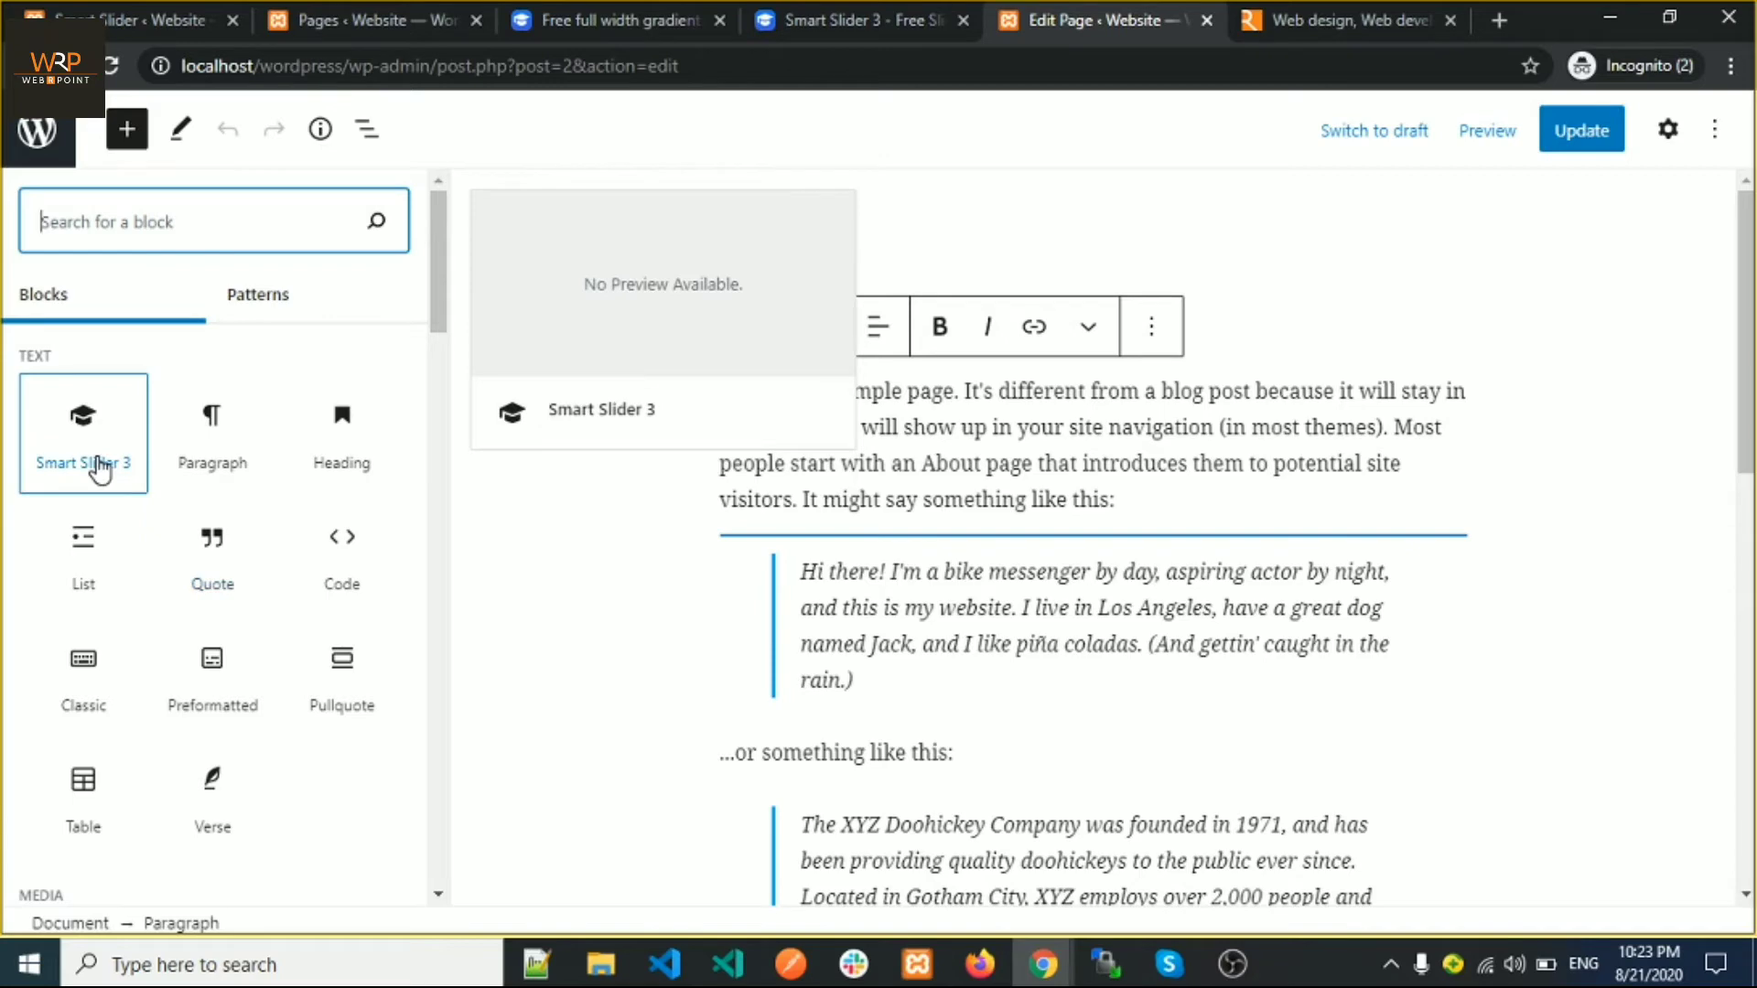
pyautogui.click(101, 472)
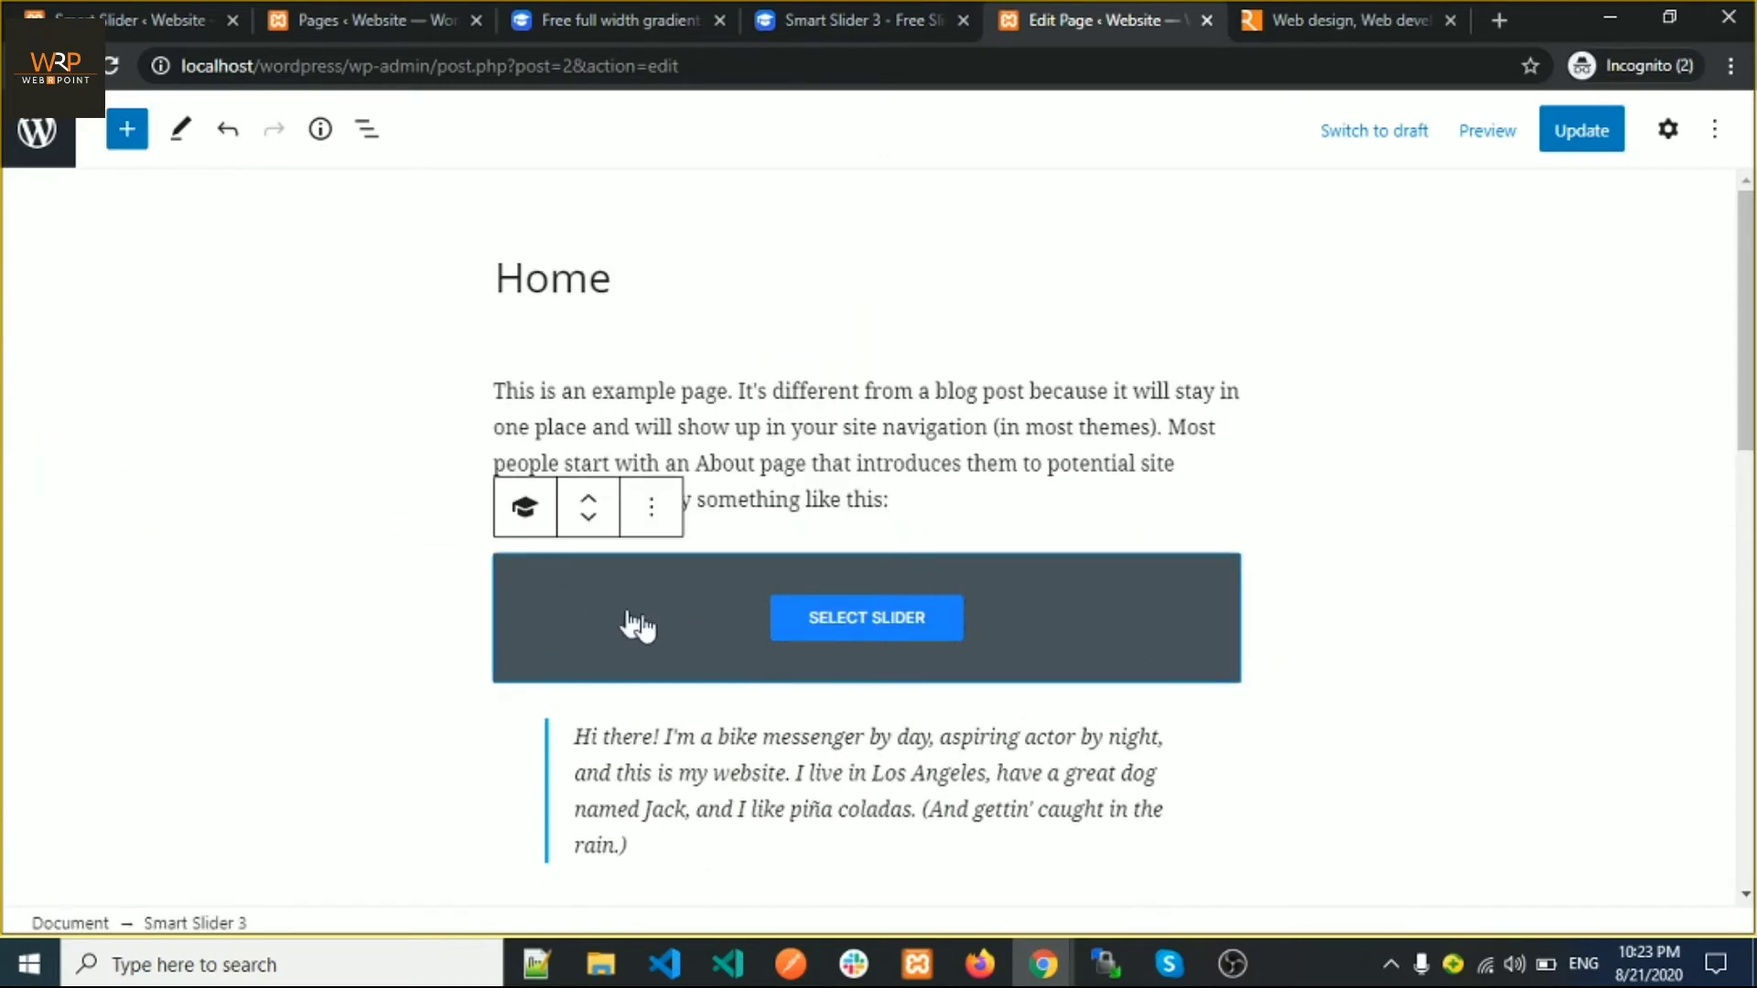
# Insert the slider "Demo Slider - Free full width II." into the new Smart Slider 3 block
pyautogui.click(894, 639)
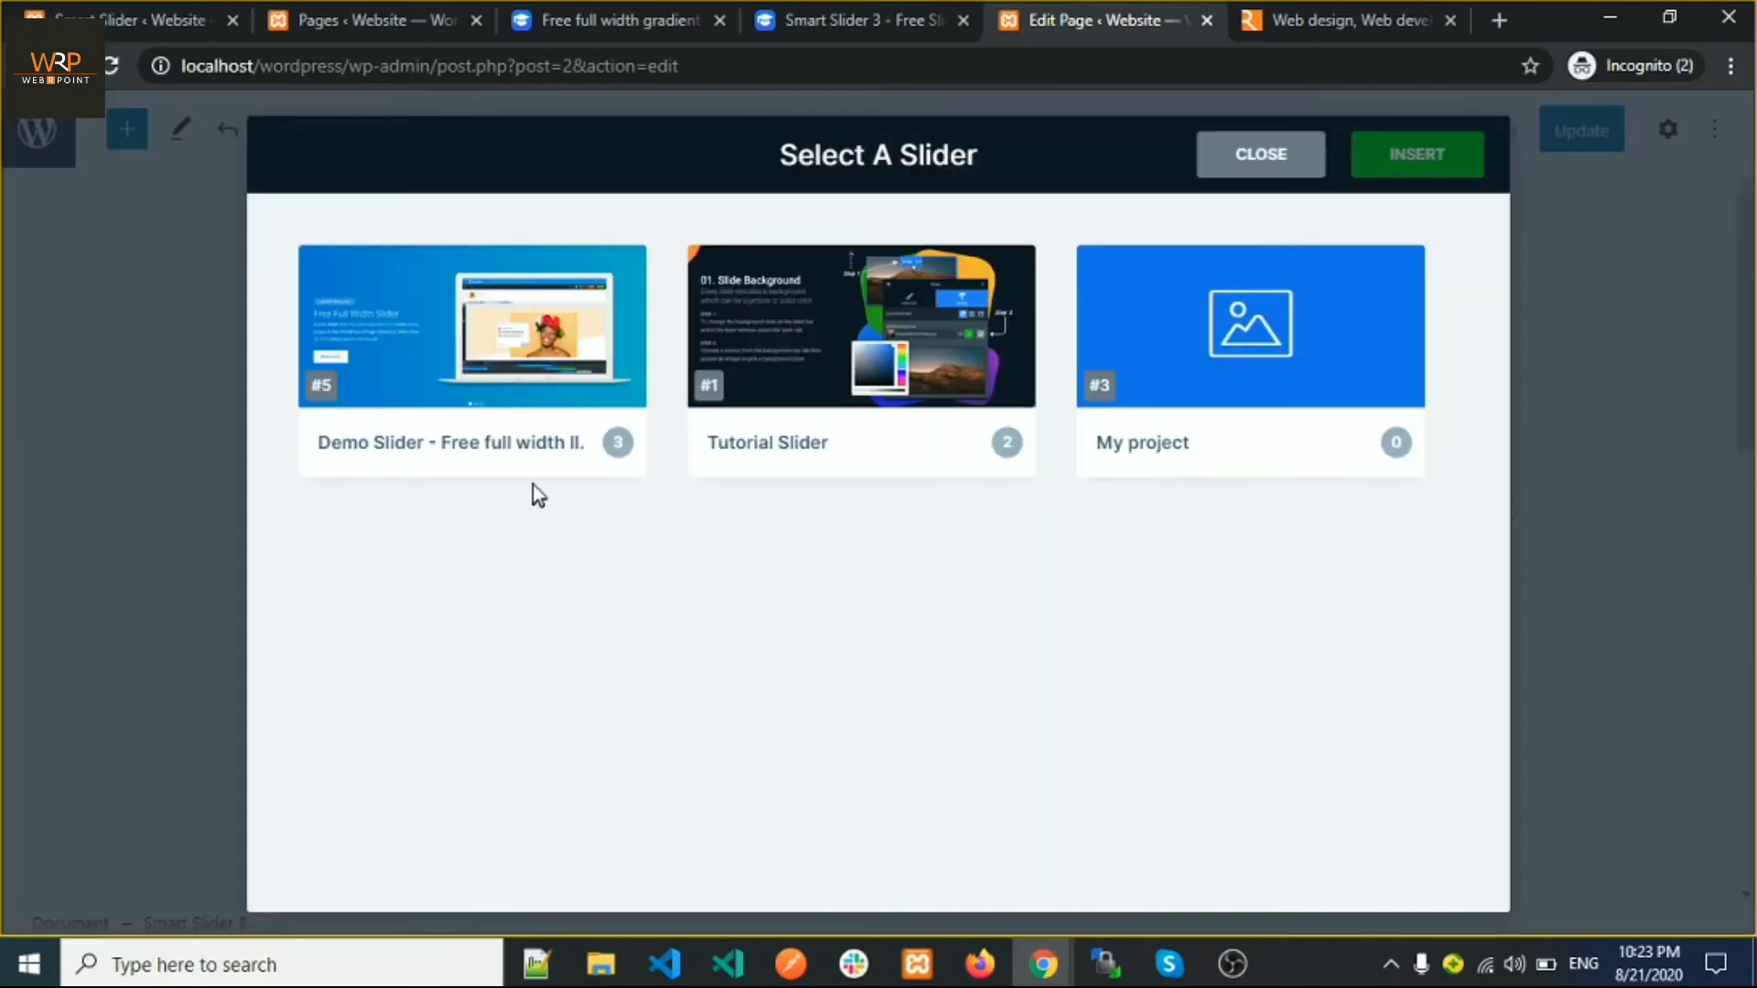
pyautogui.click(495, 359)
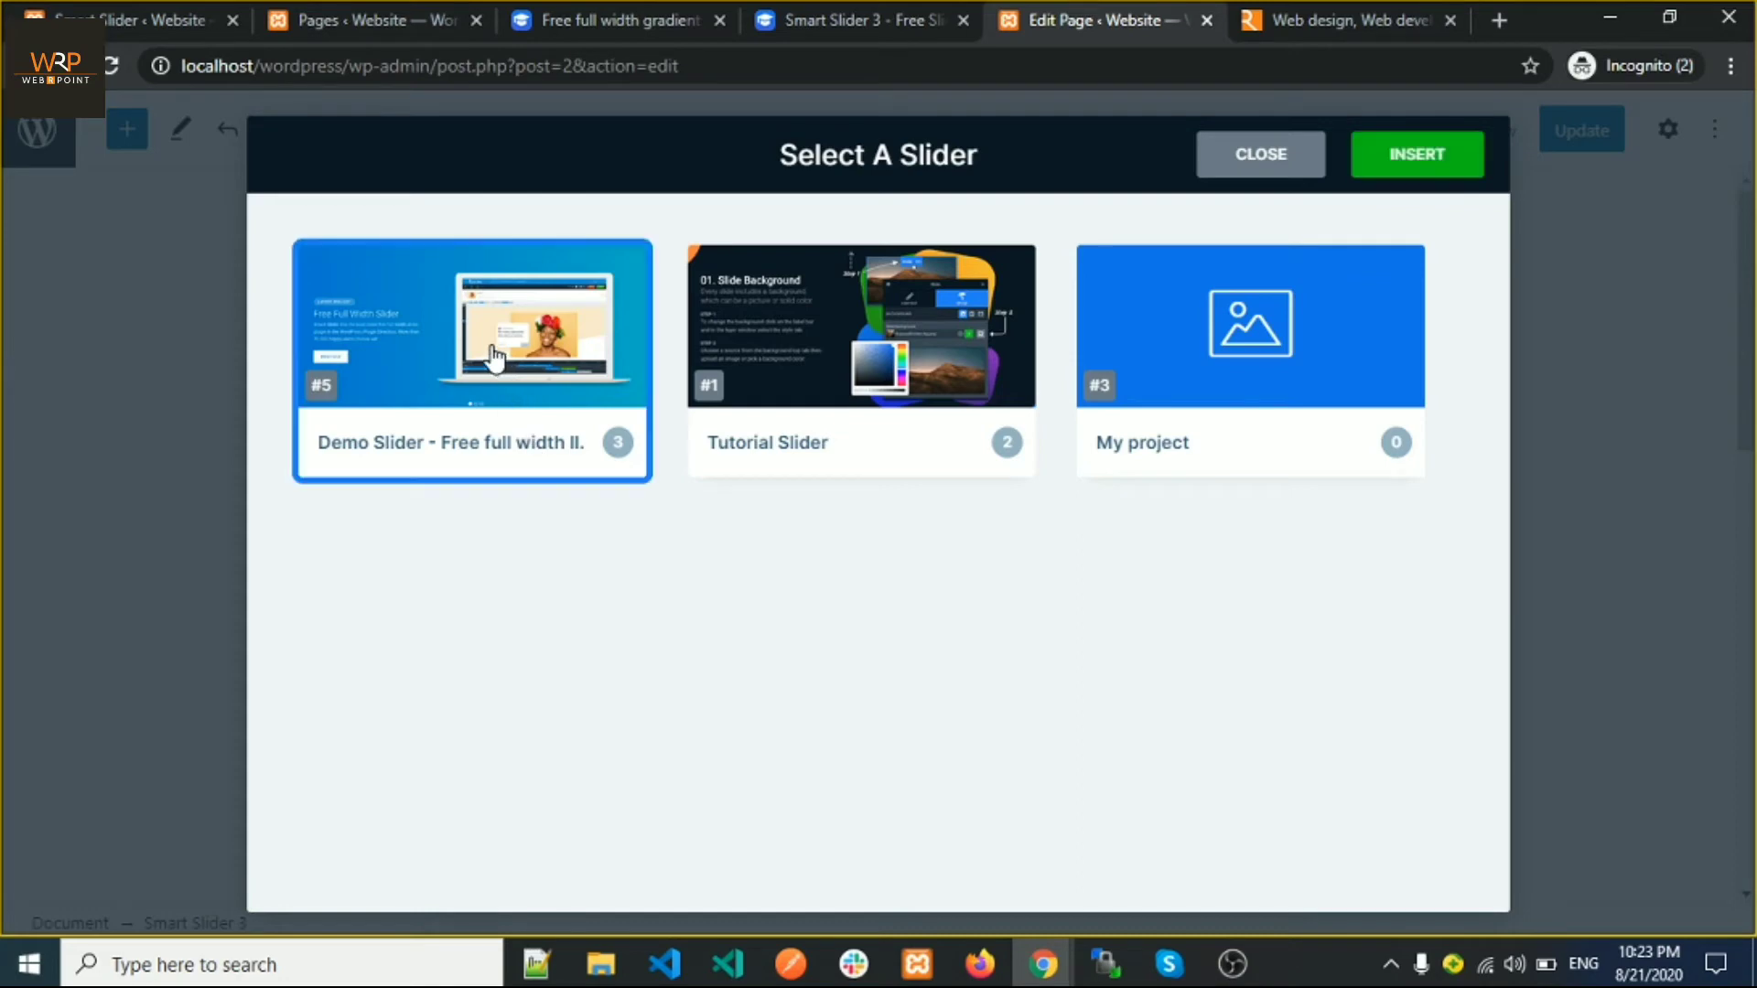
pyautogui.click(1414, 169)
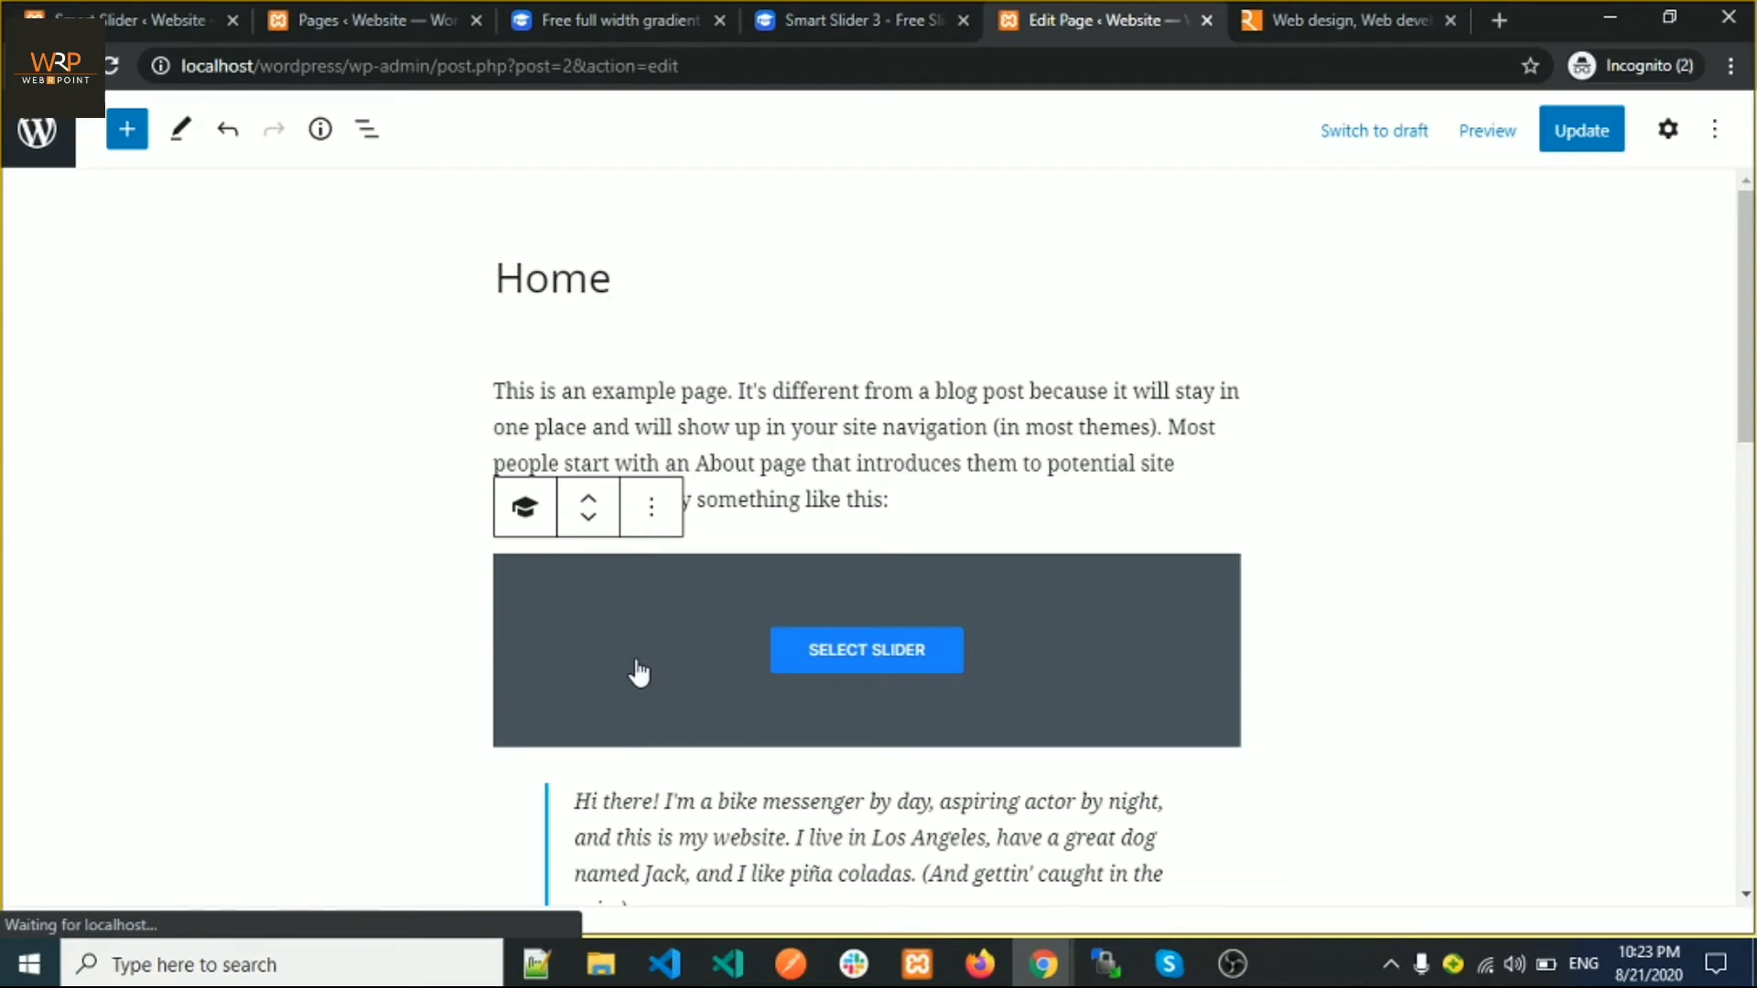
# Remove the example paragraph between the Home title and the slider block
pyautogui.click(749, 428)
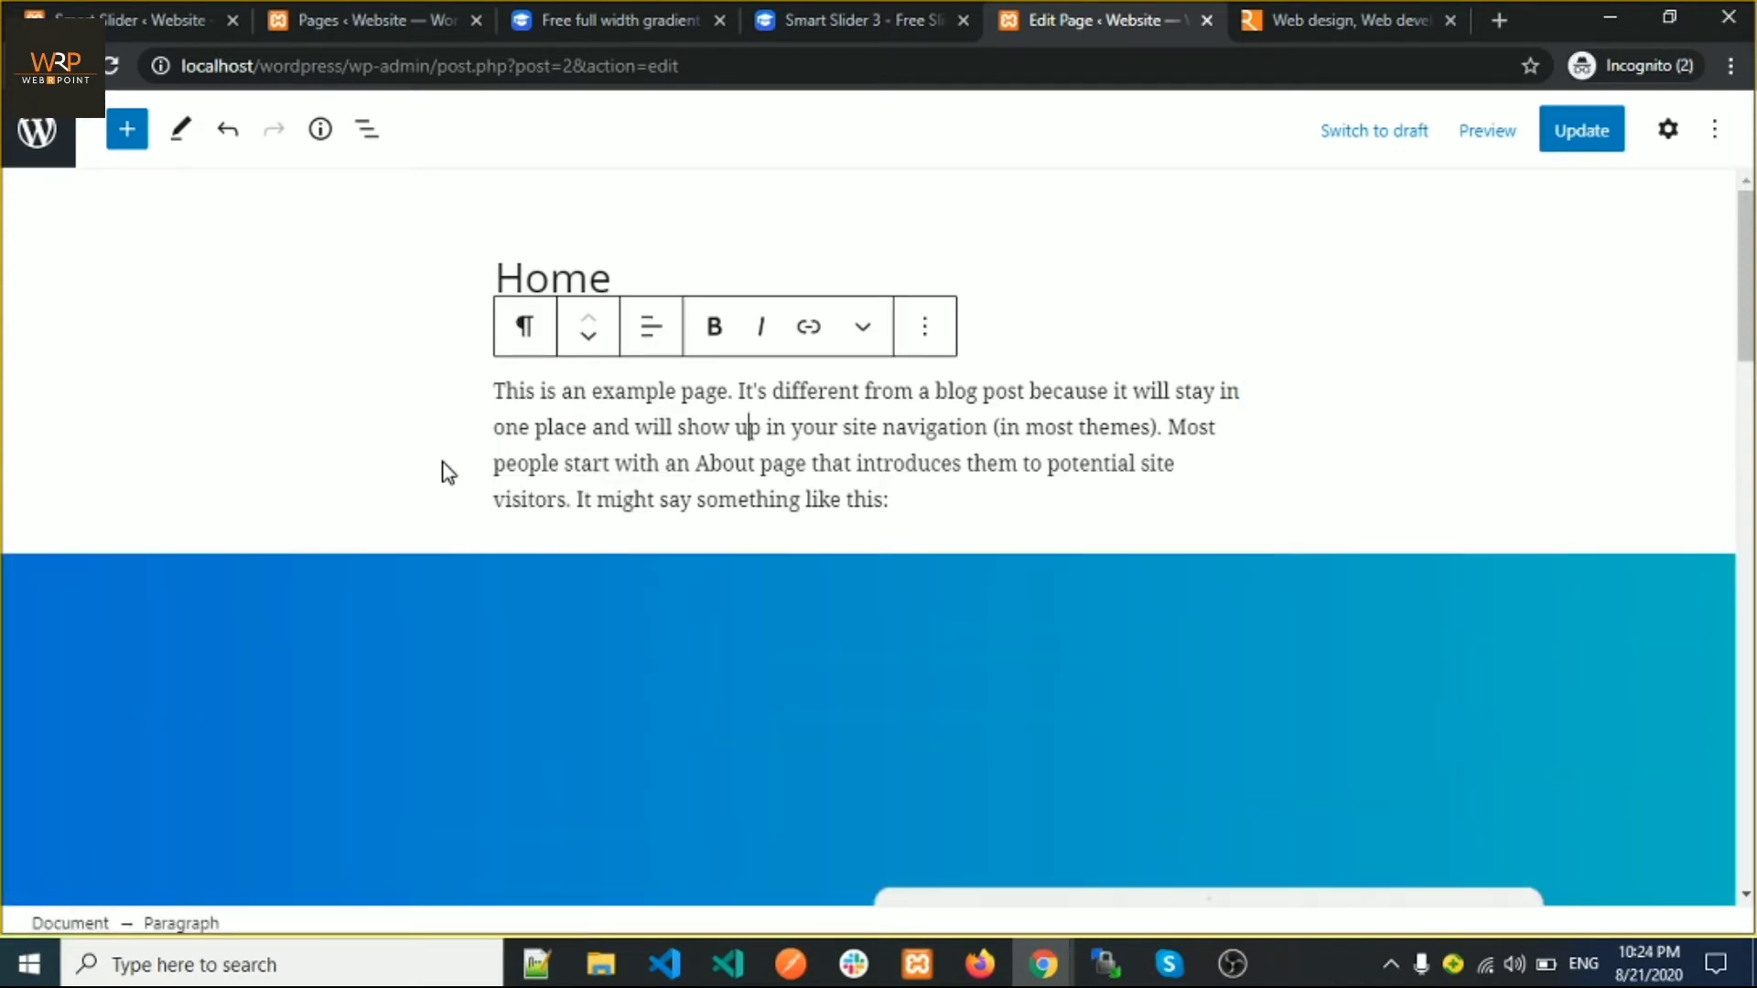
pyautogui.click(443, 467)
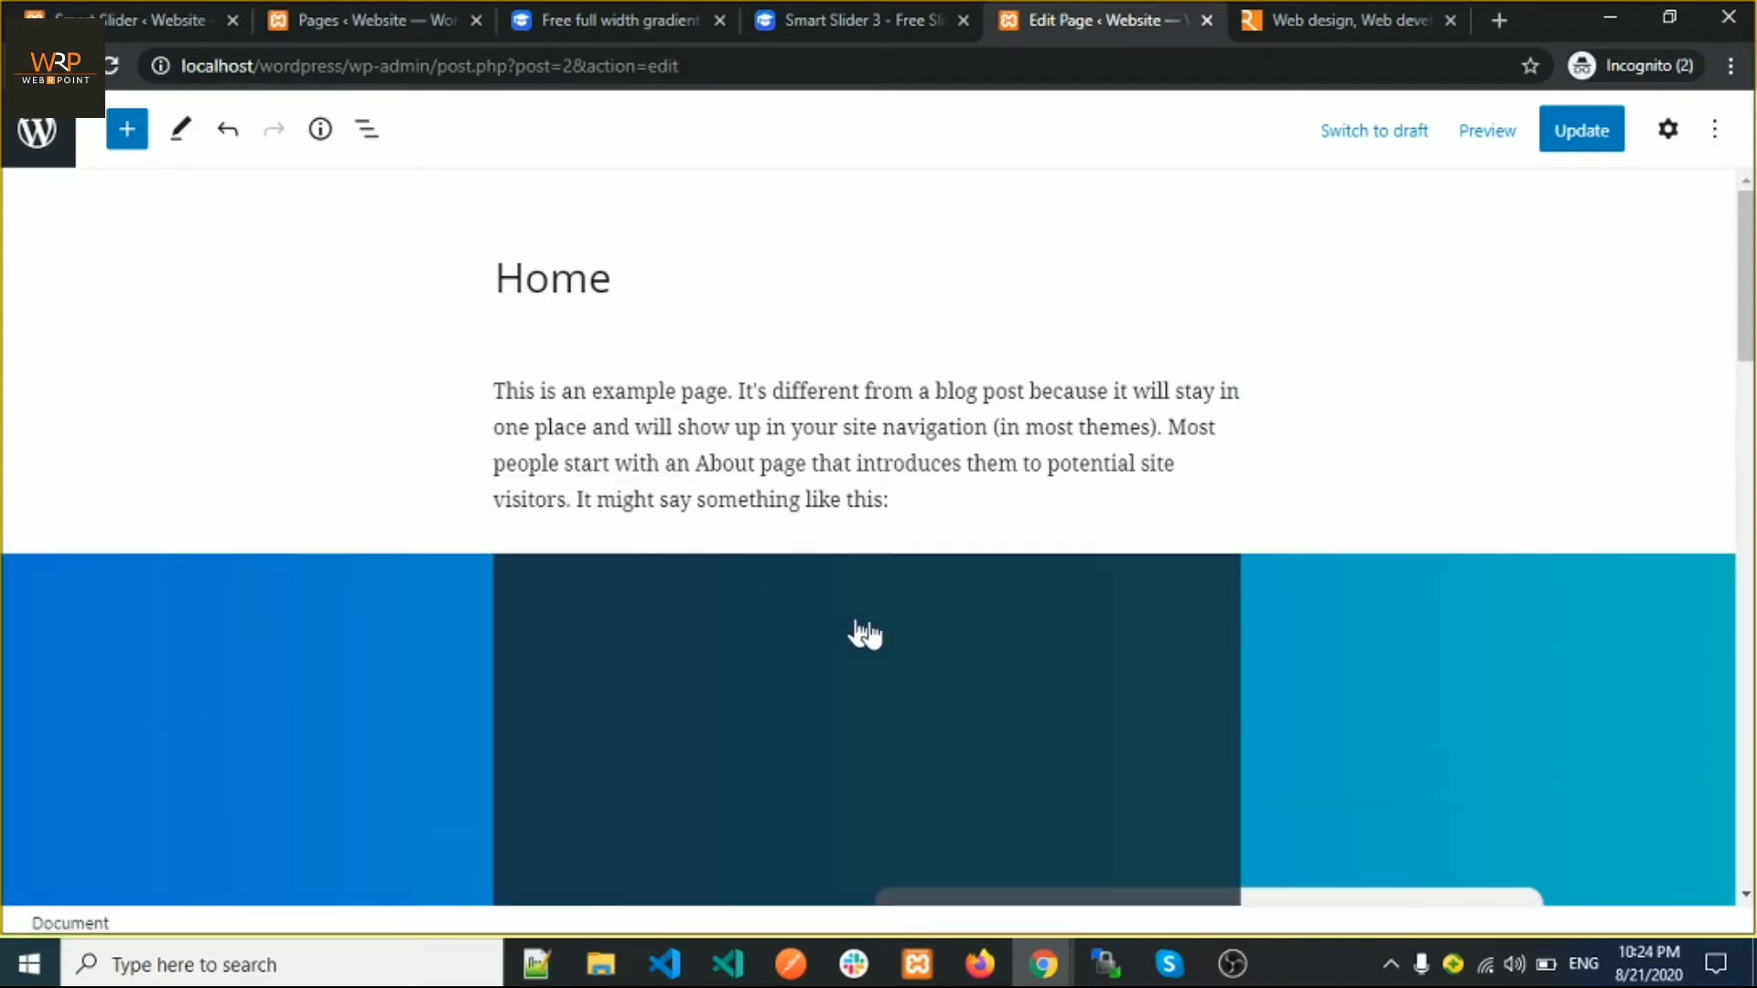
pyautogui.click(822, 465)
pyautogui.click(930, 331)
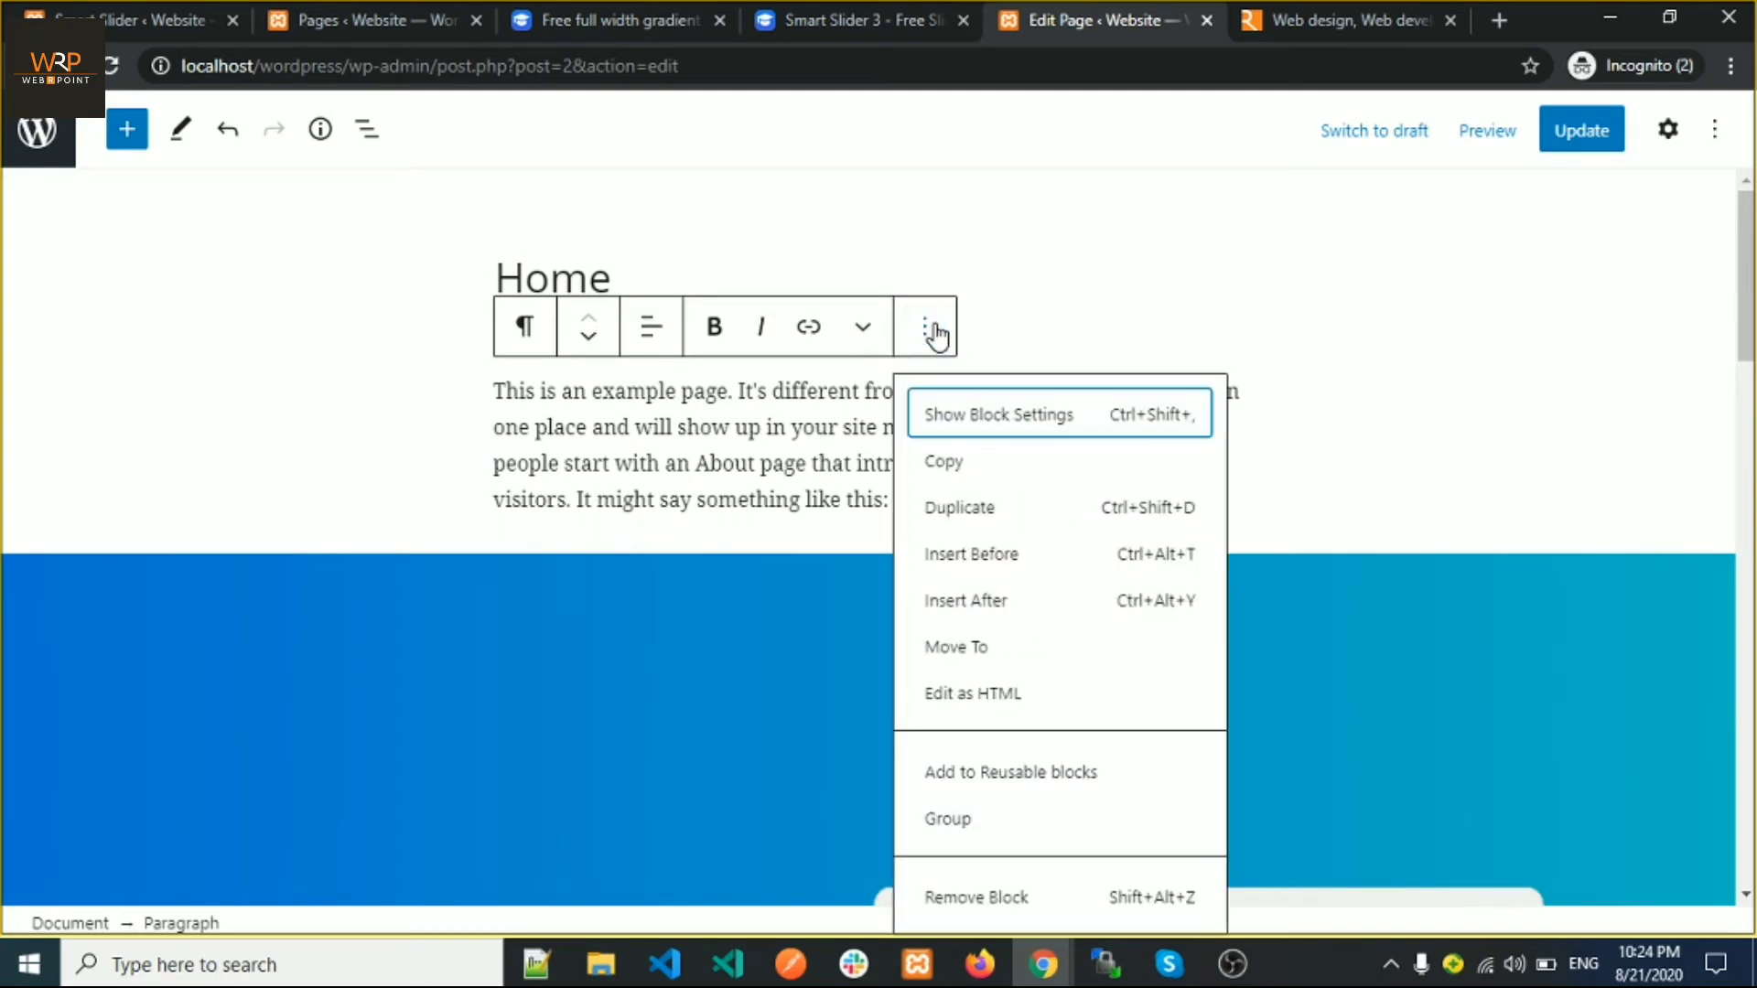
pyautogui.click(1012, 898)
pyautogui.scroll(-8, 1176, 487)
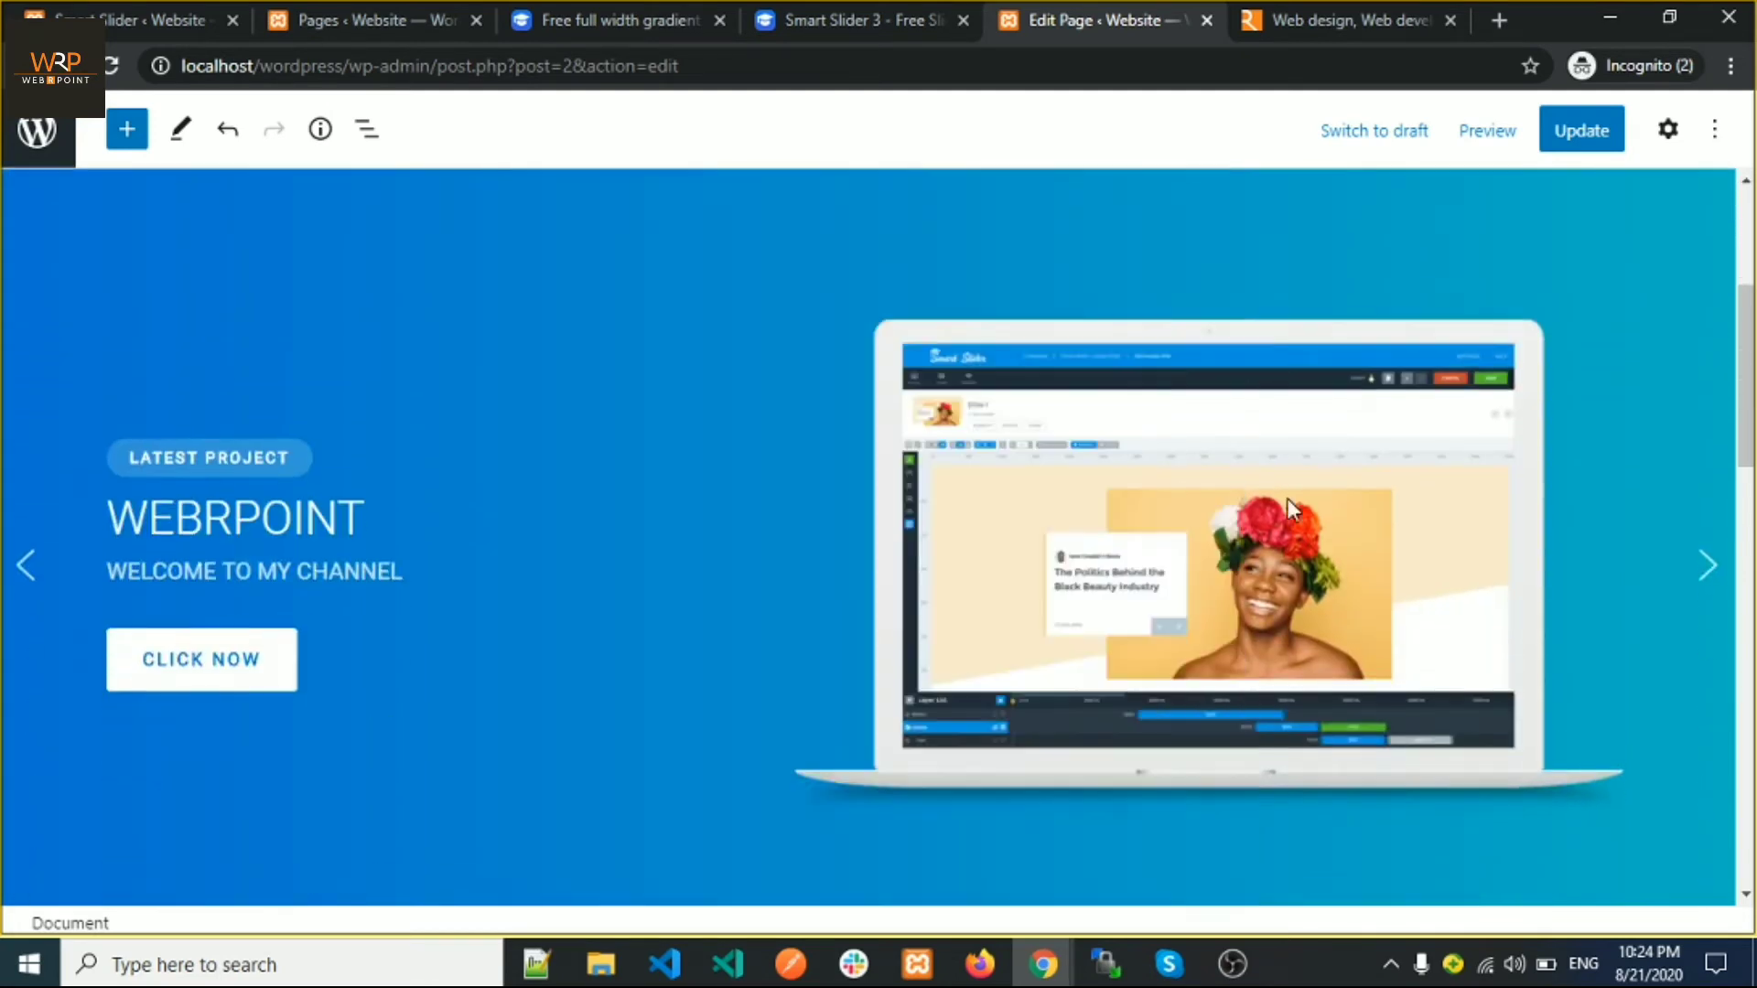
pyautogui.scroll(6, 1180, 599)
pyautogui.scroll(3, 1180, 599)
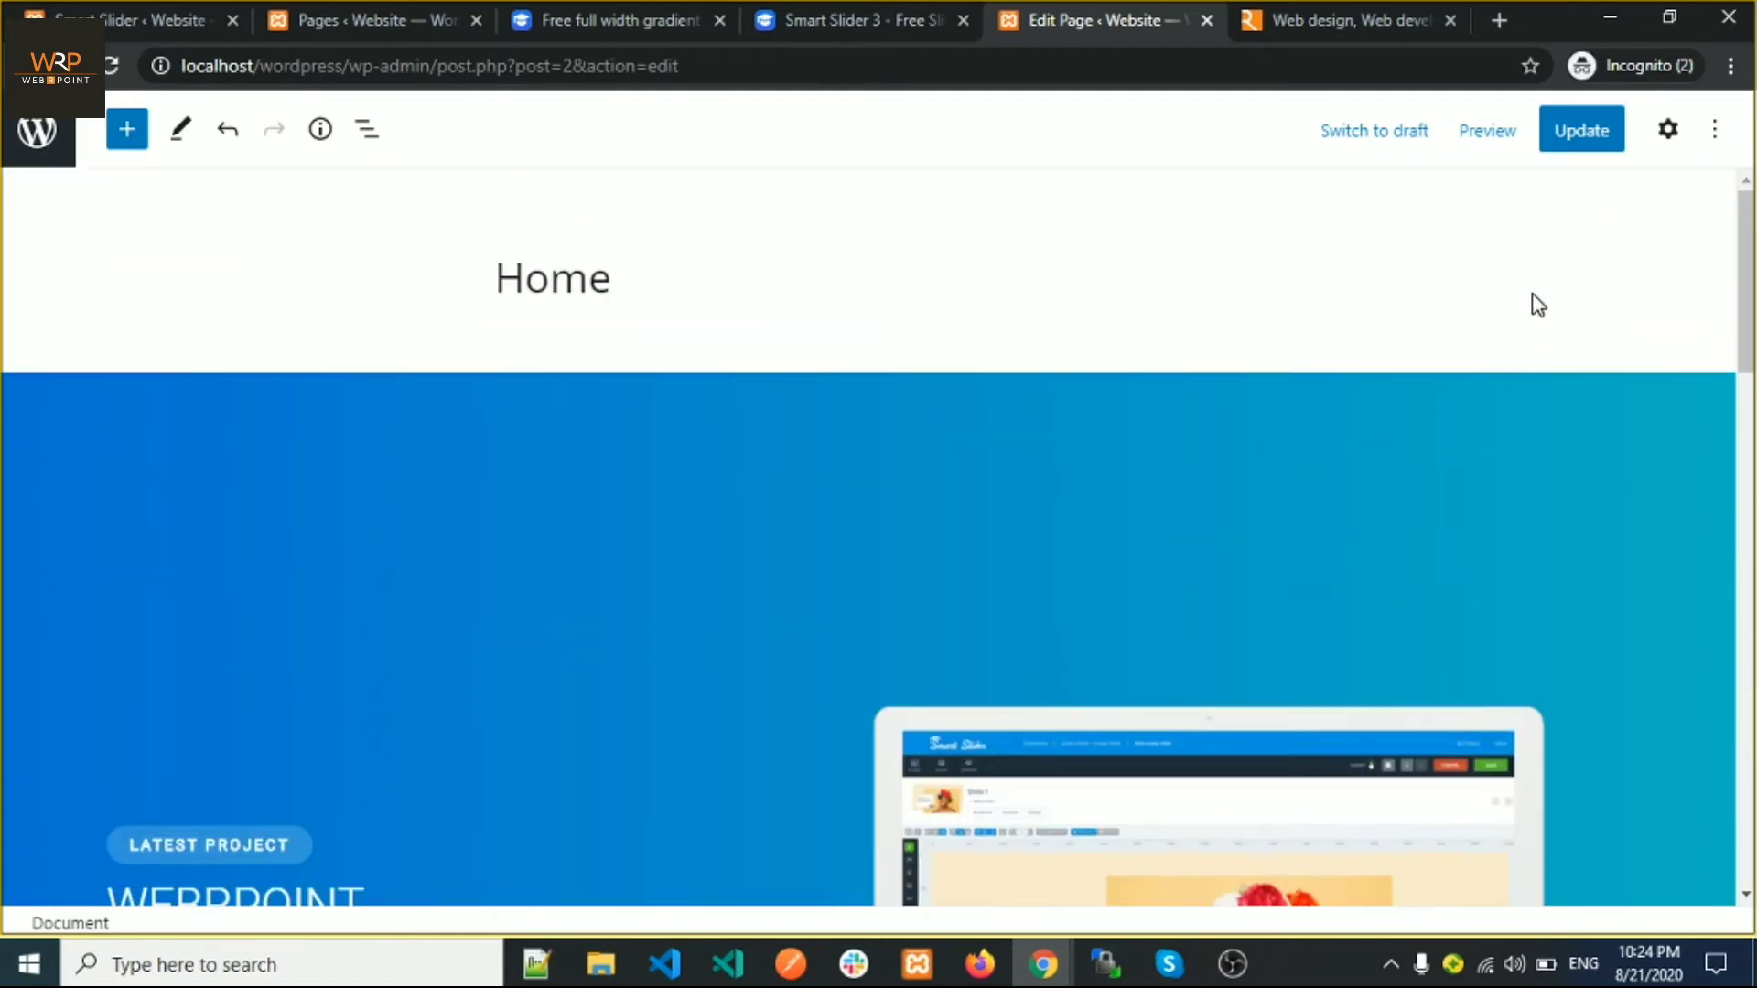
# Update the Home page and view the published page in a new tab
pyautogui.click(1582, 131)
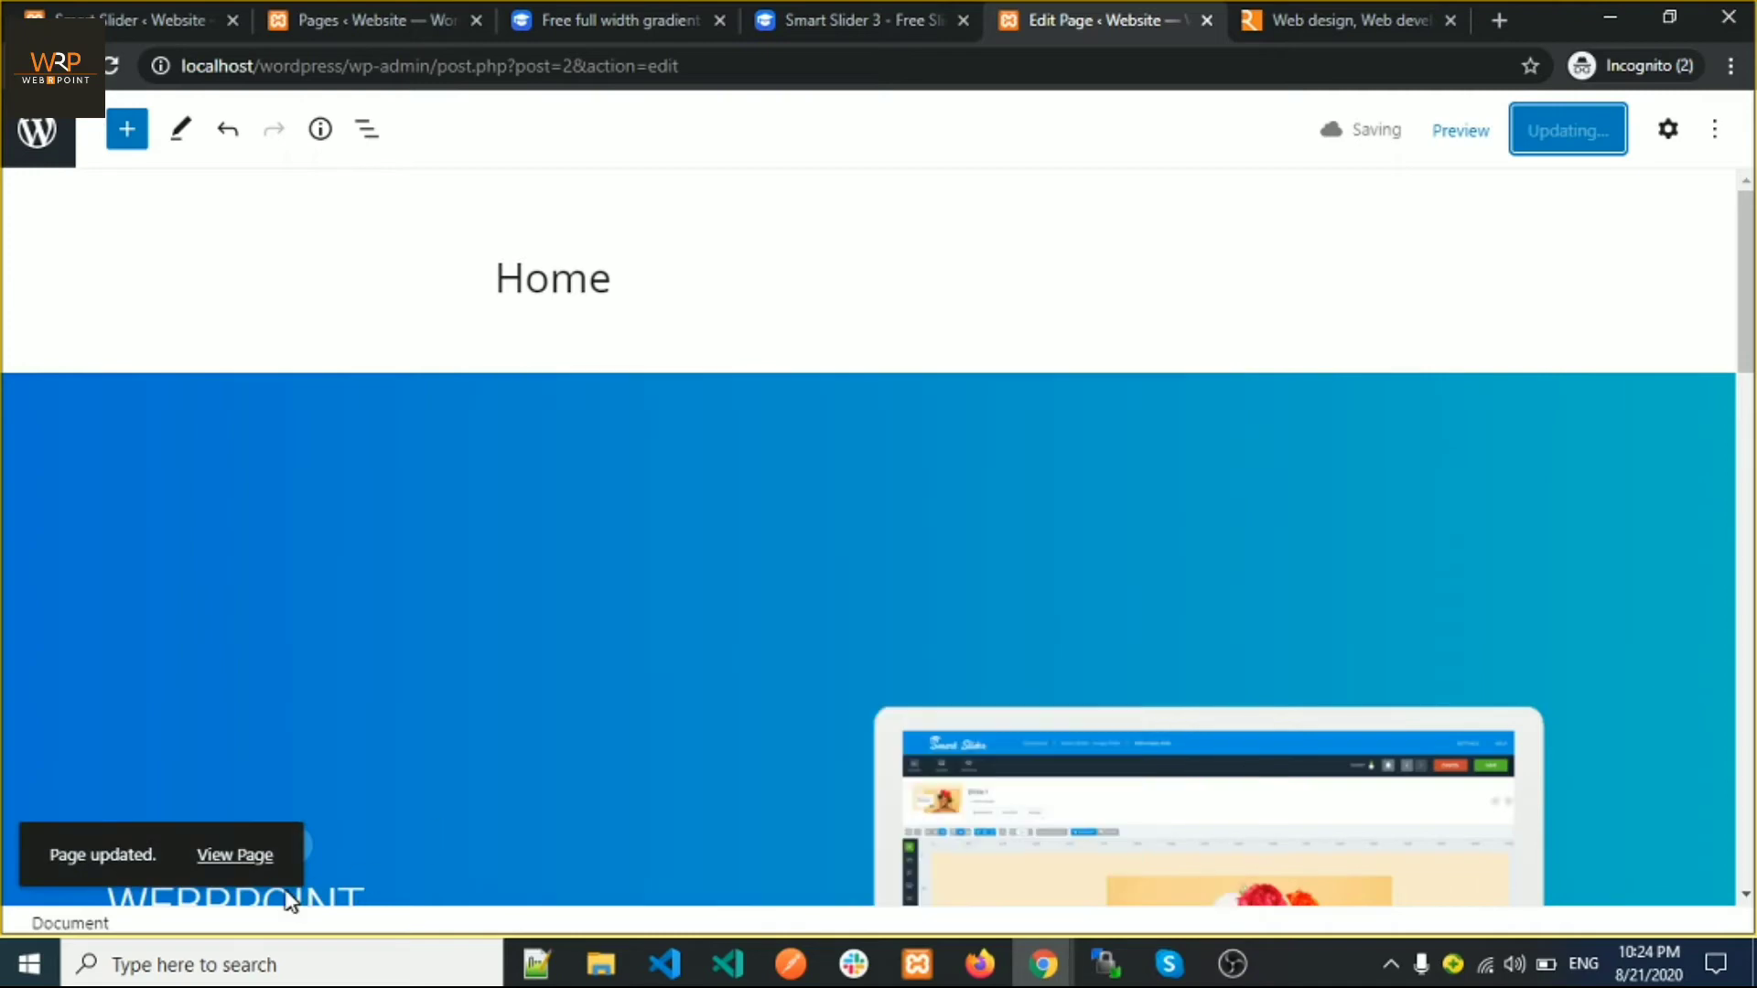
pyautogui.rightClick(221, 862)
pyautogui.click(423, 657)
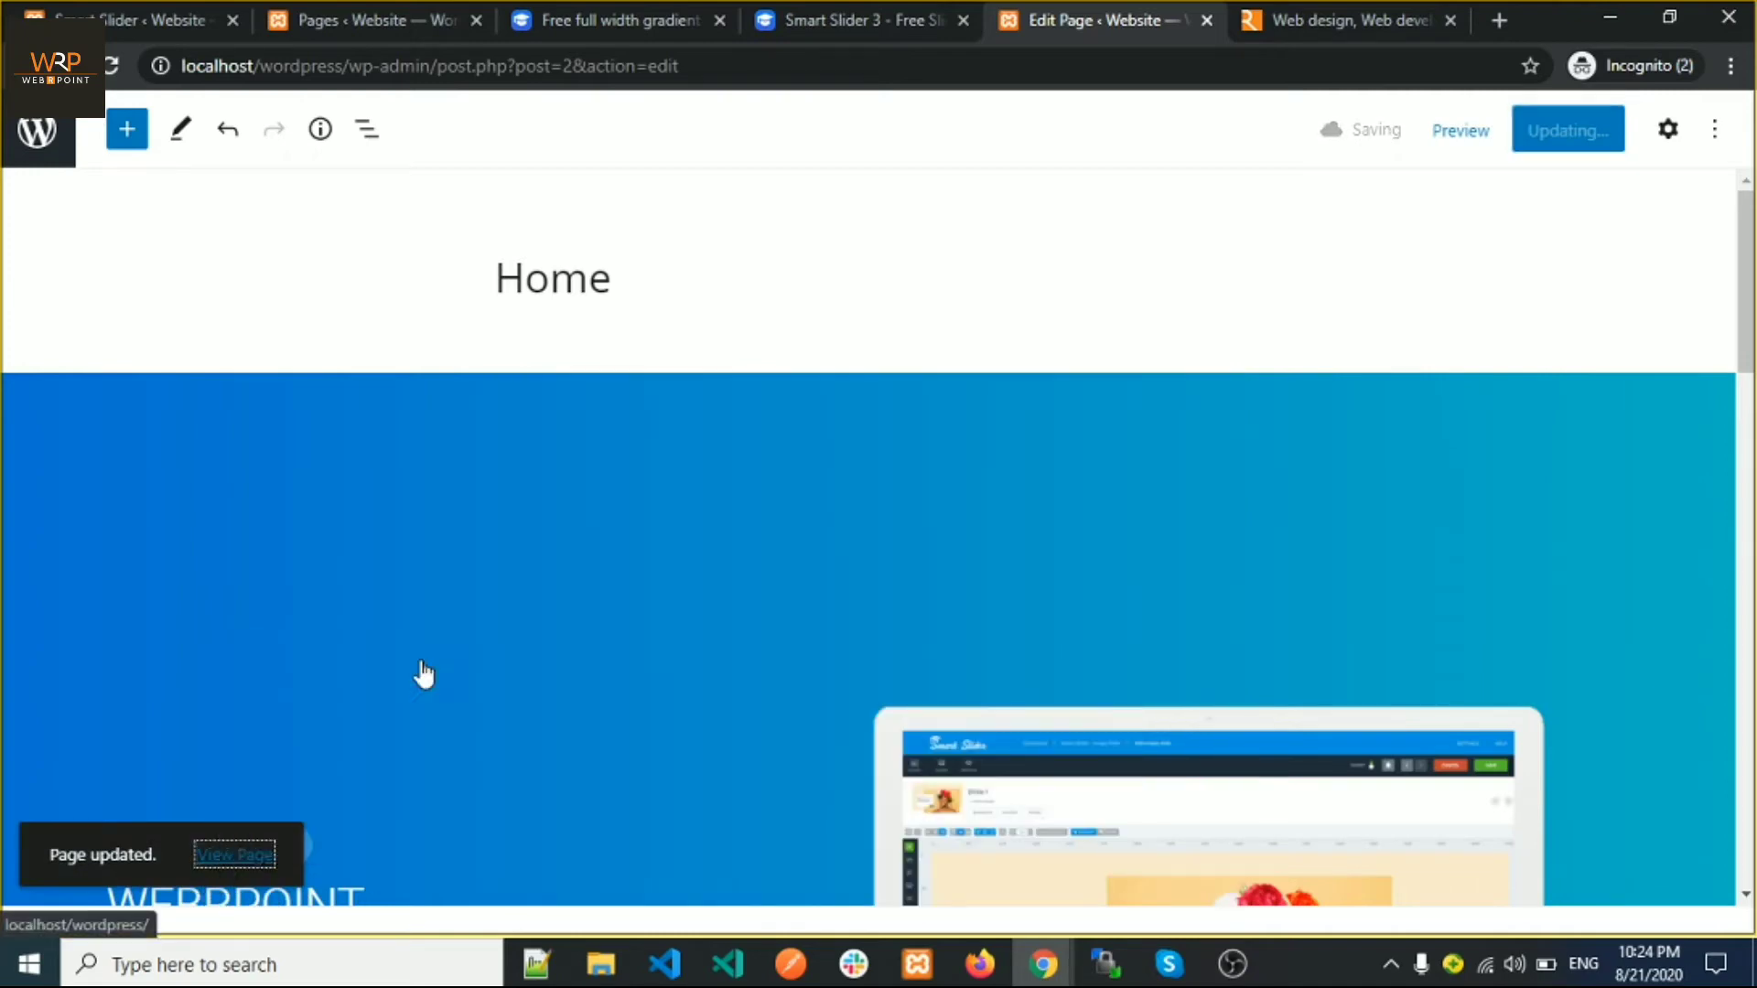
pyautogui.click(1143, 29)
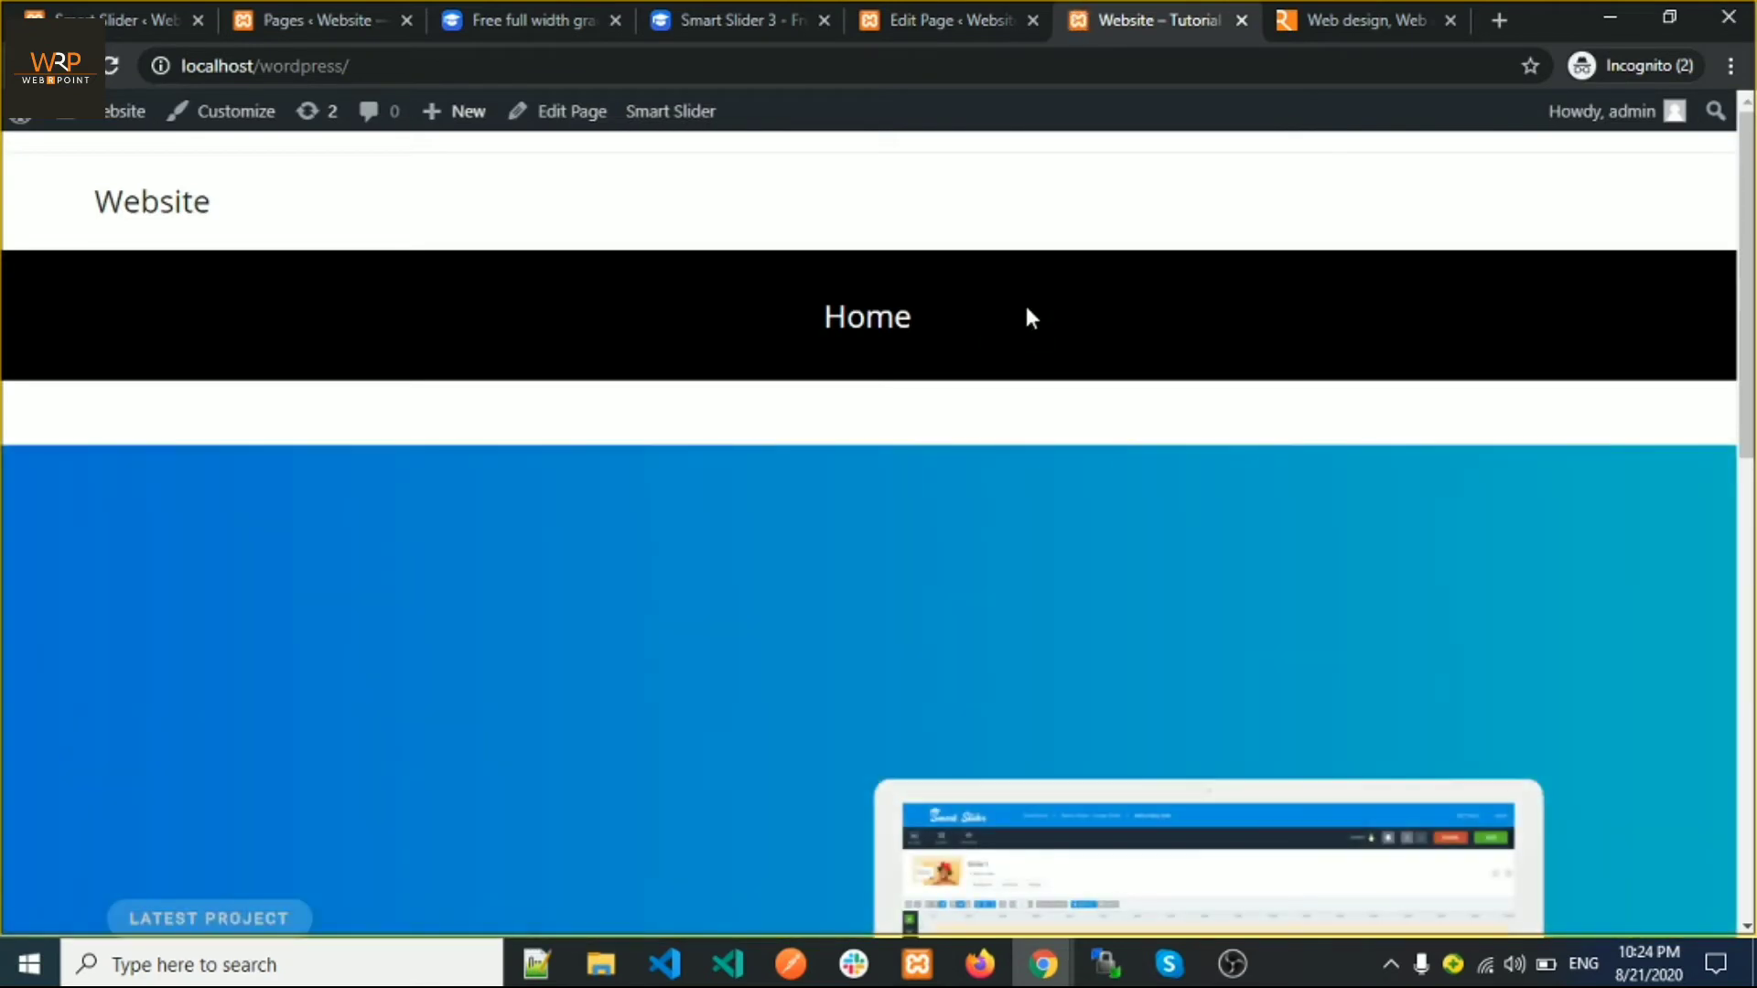
# Examine the published slider on the home page by paging through all of its slides
pyautogui.scroll(-4, 1028, 306)
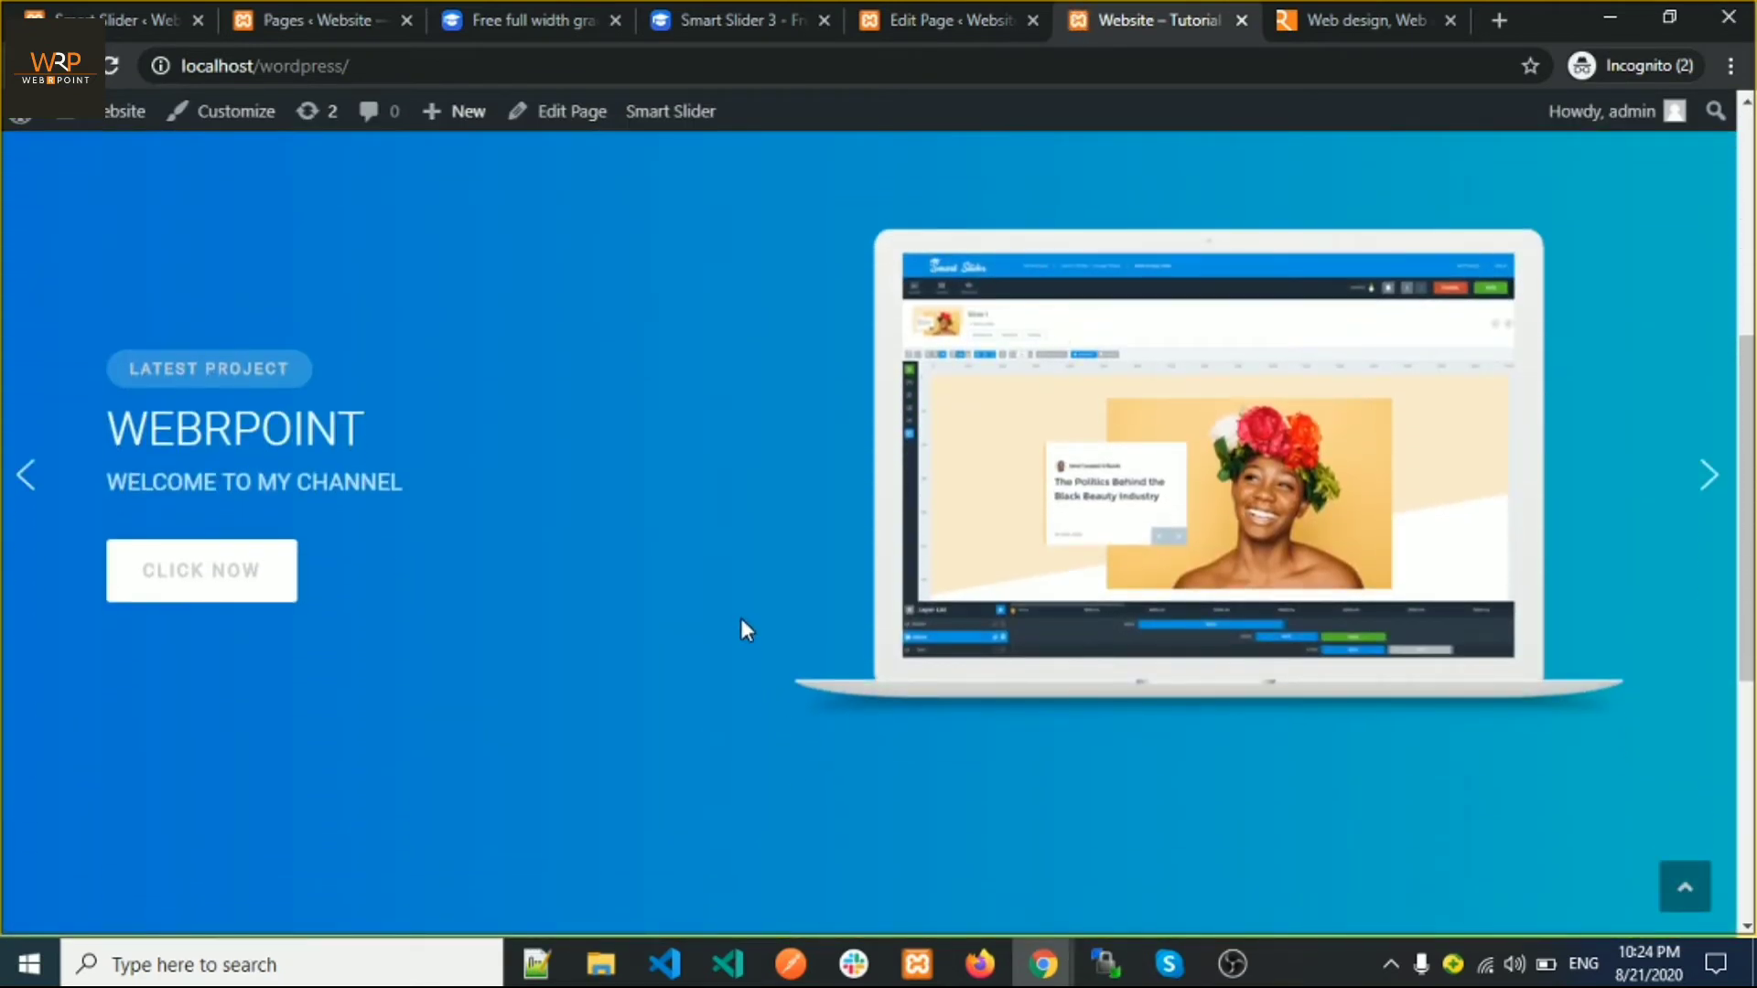
pyautogui.scroll(-3, 742, 622)
pyautogui.scroll(1, 743, 624)
pyautogui.scroll(3, 742, 617)
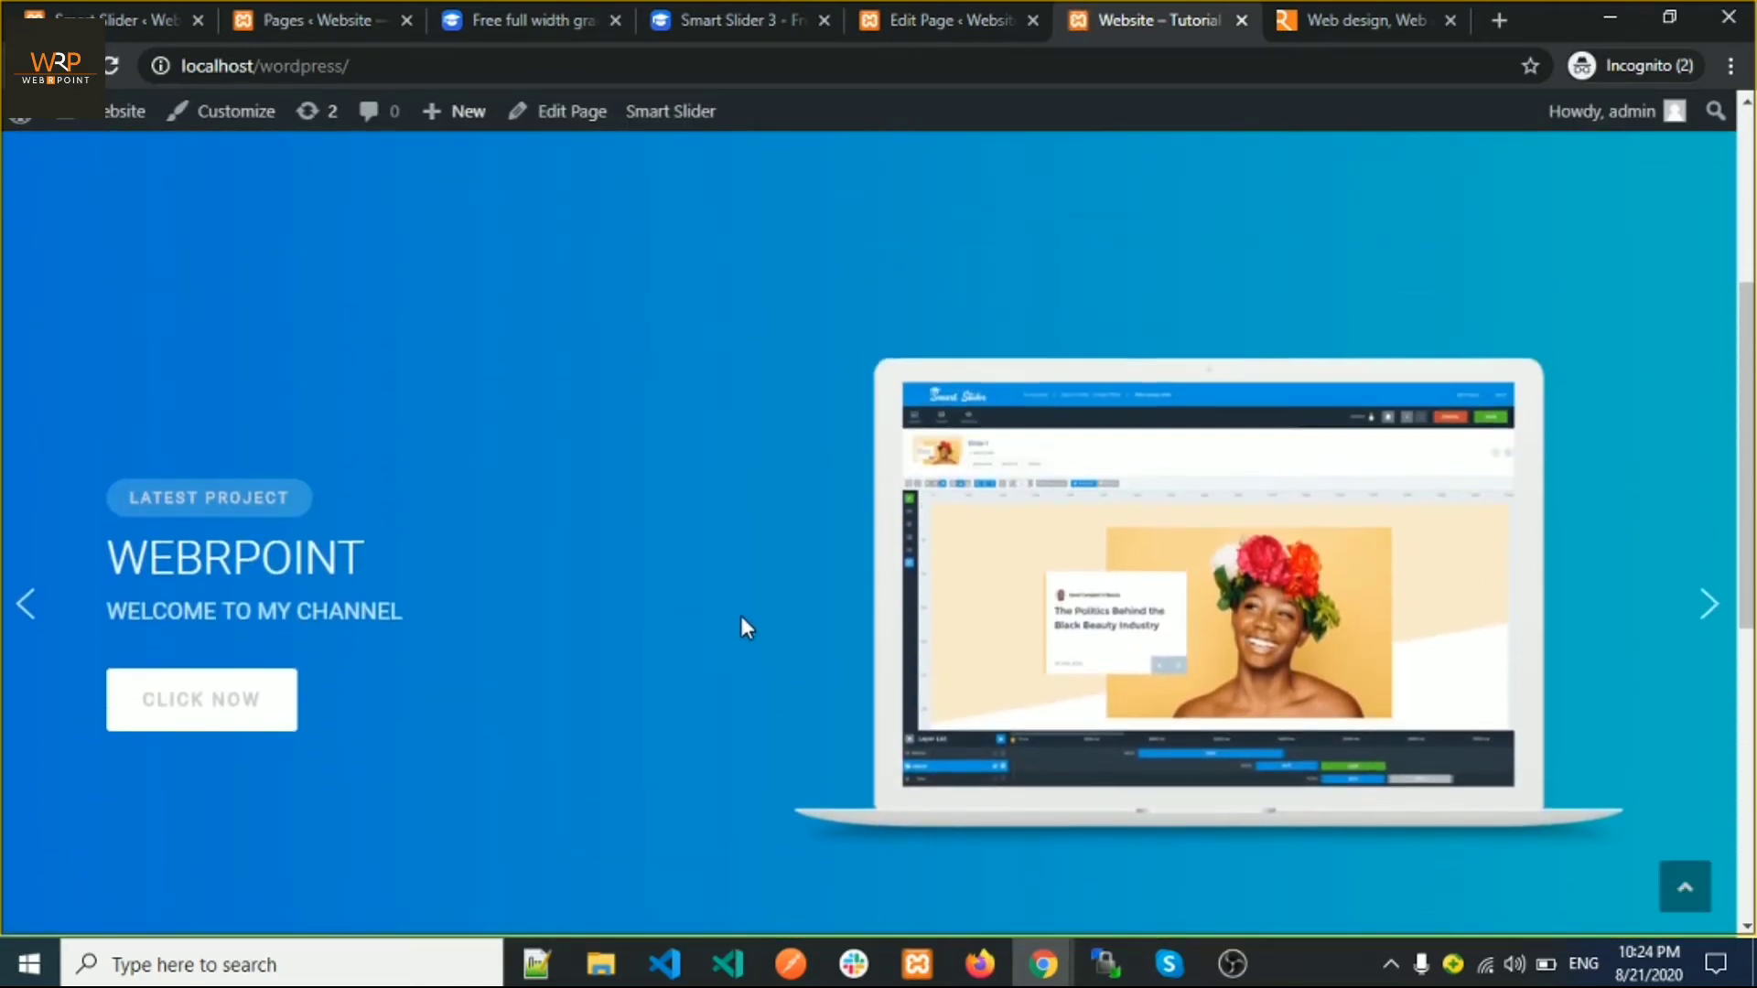
pyautogui.click(1722, 609)
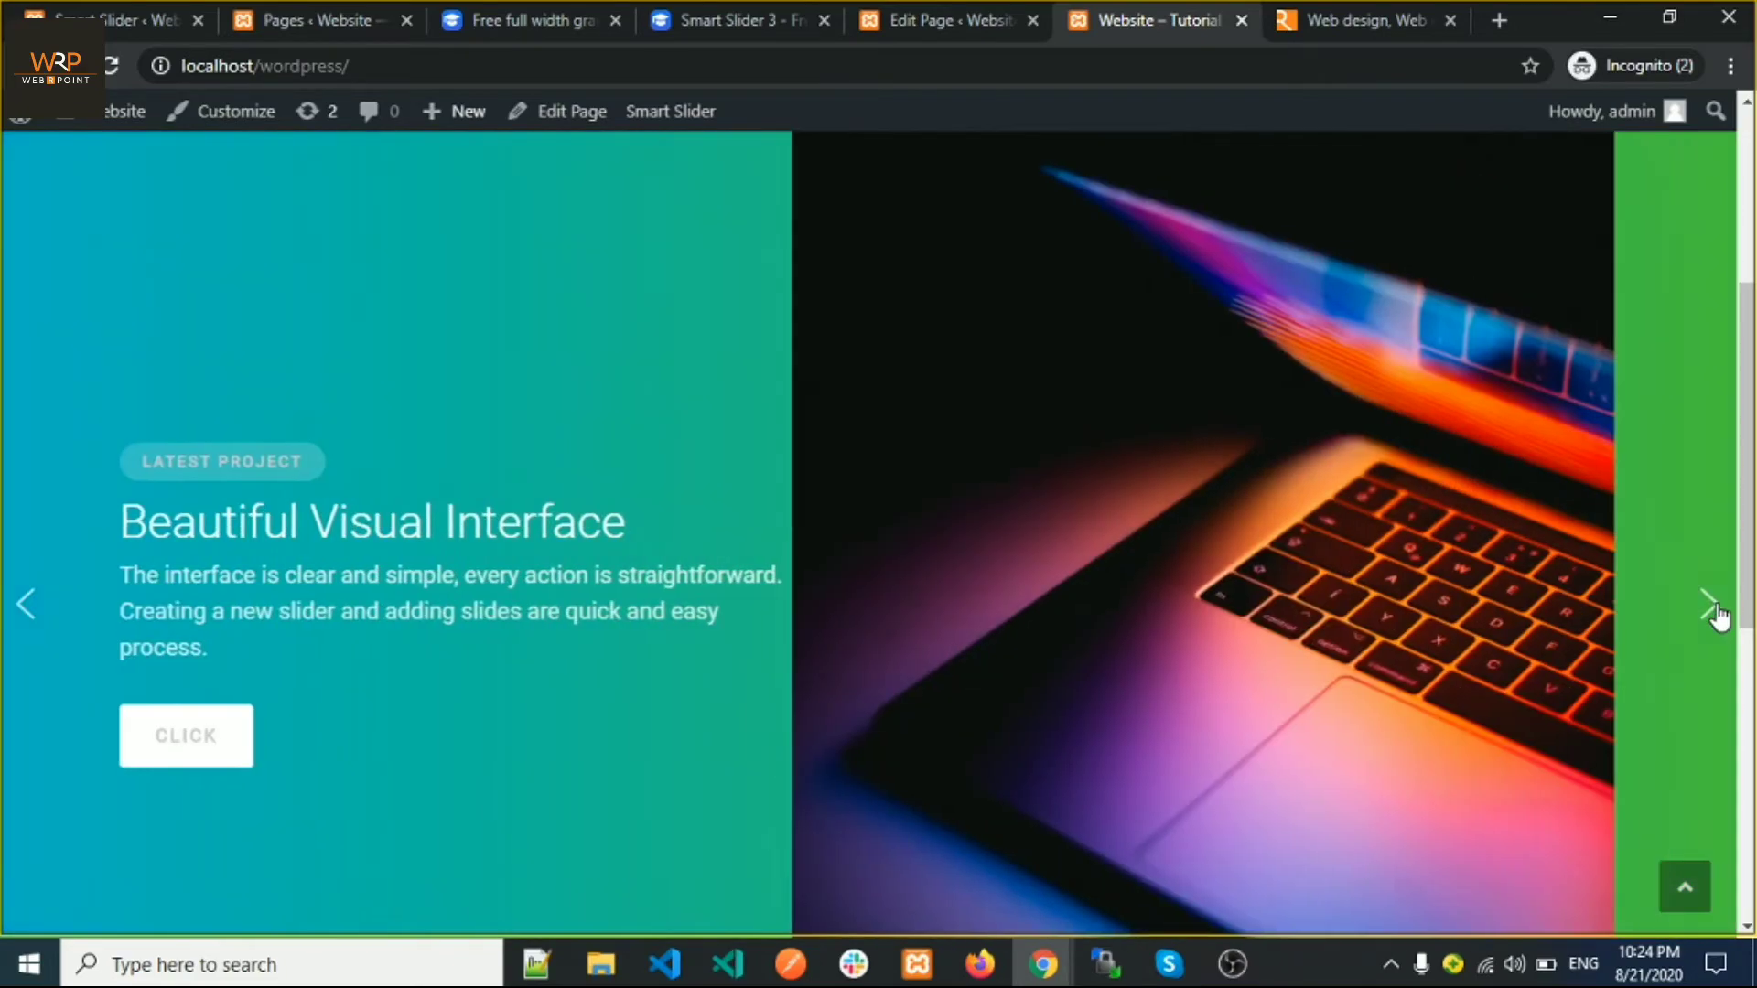
pyautogui.click(1709, 605)
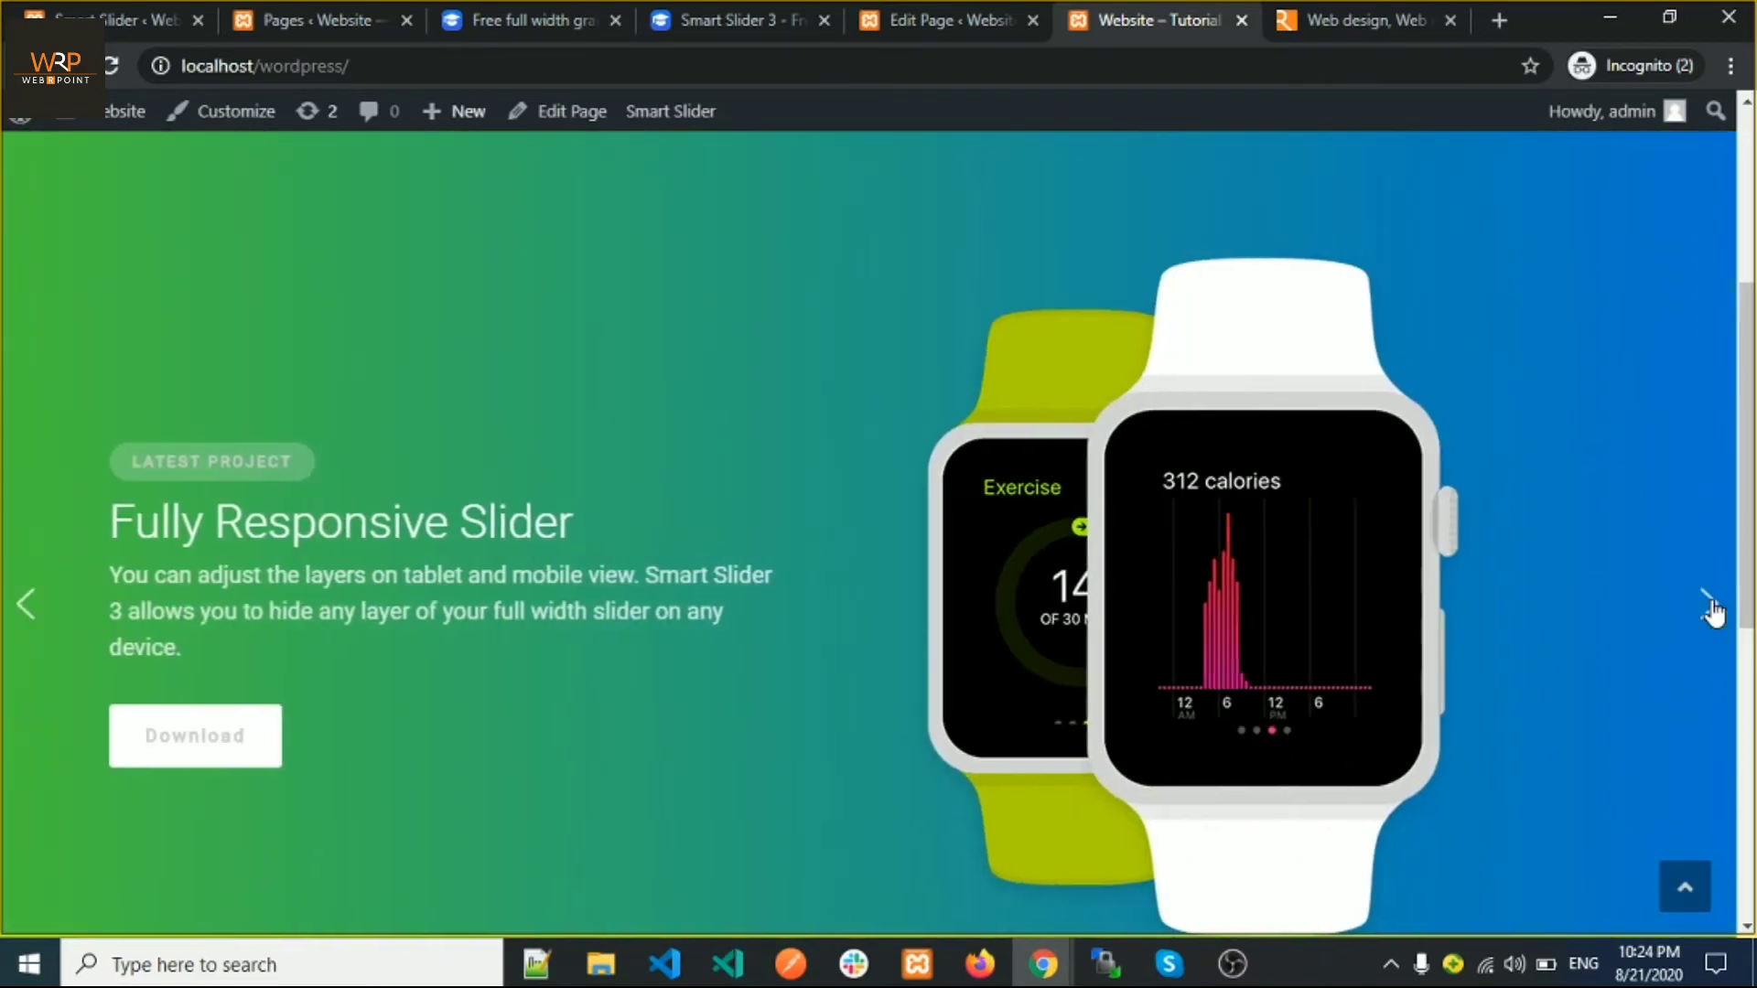
pyautogui.click(1709, 605)
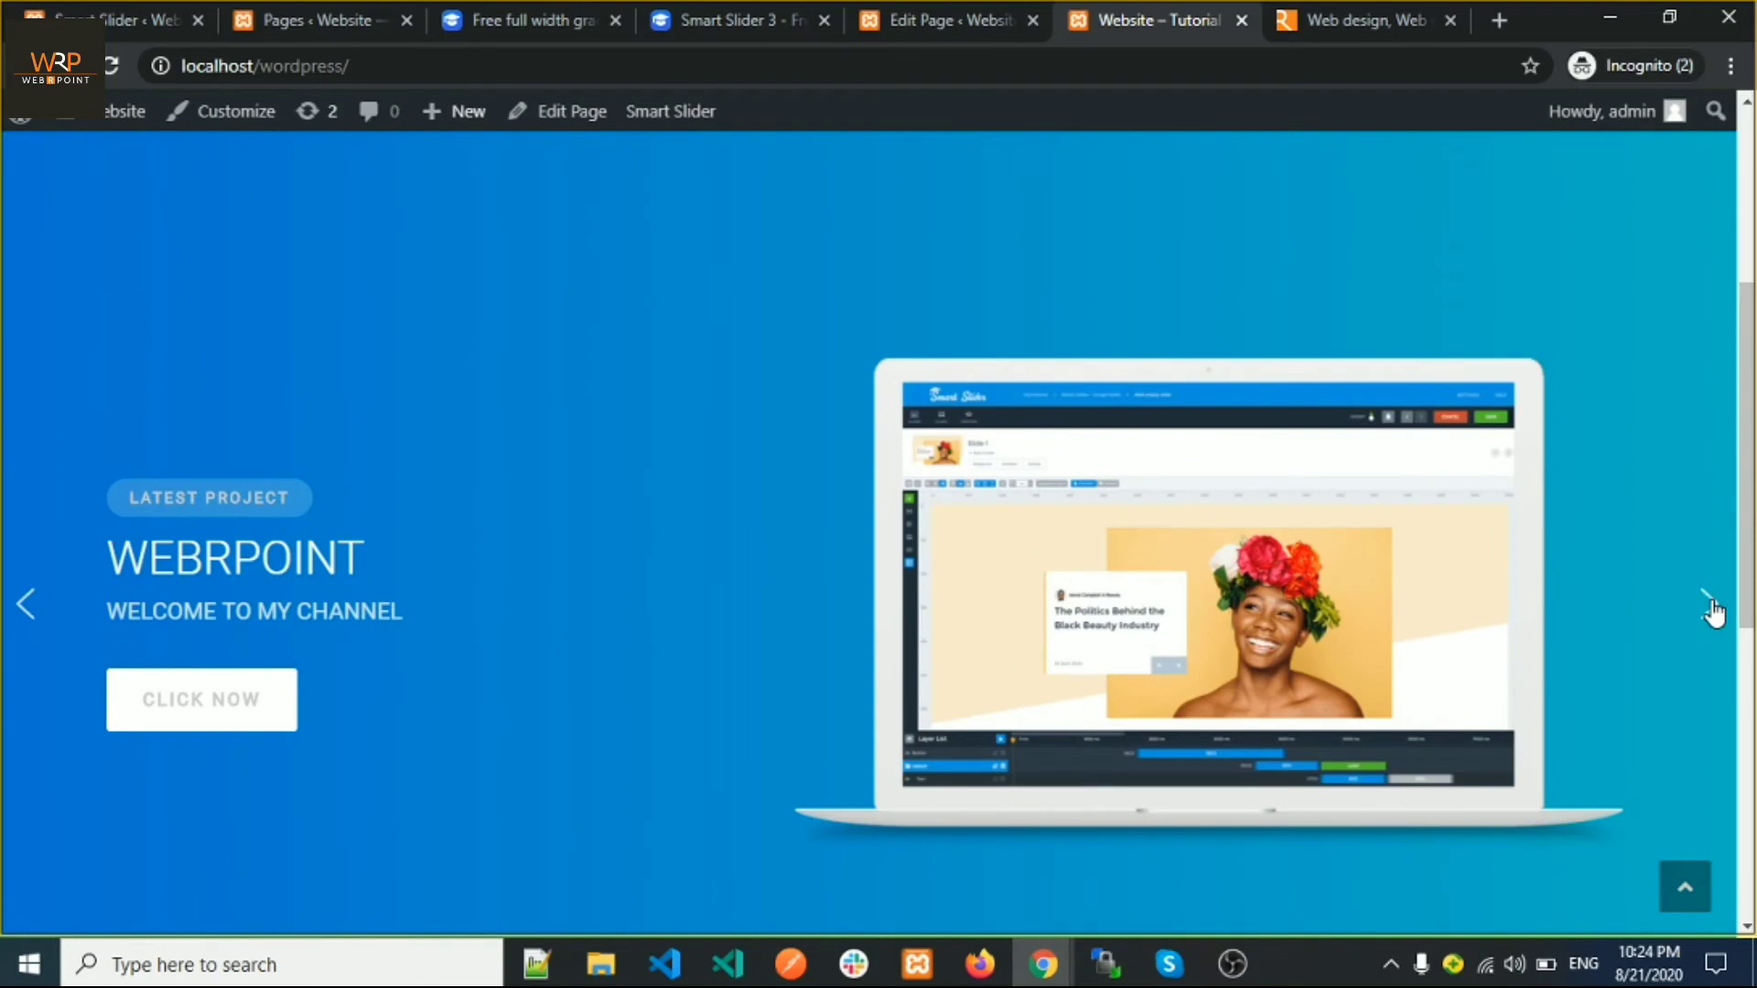
pyautogui.click(1711, 607)
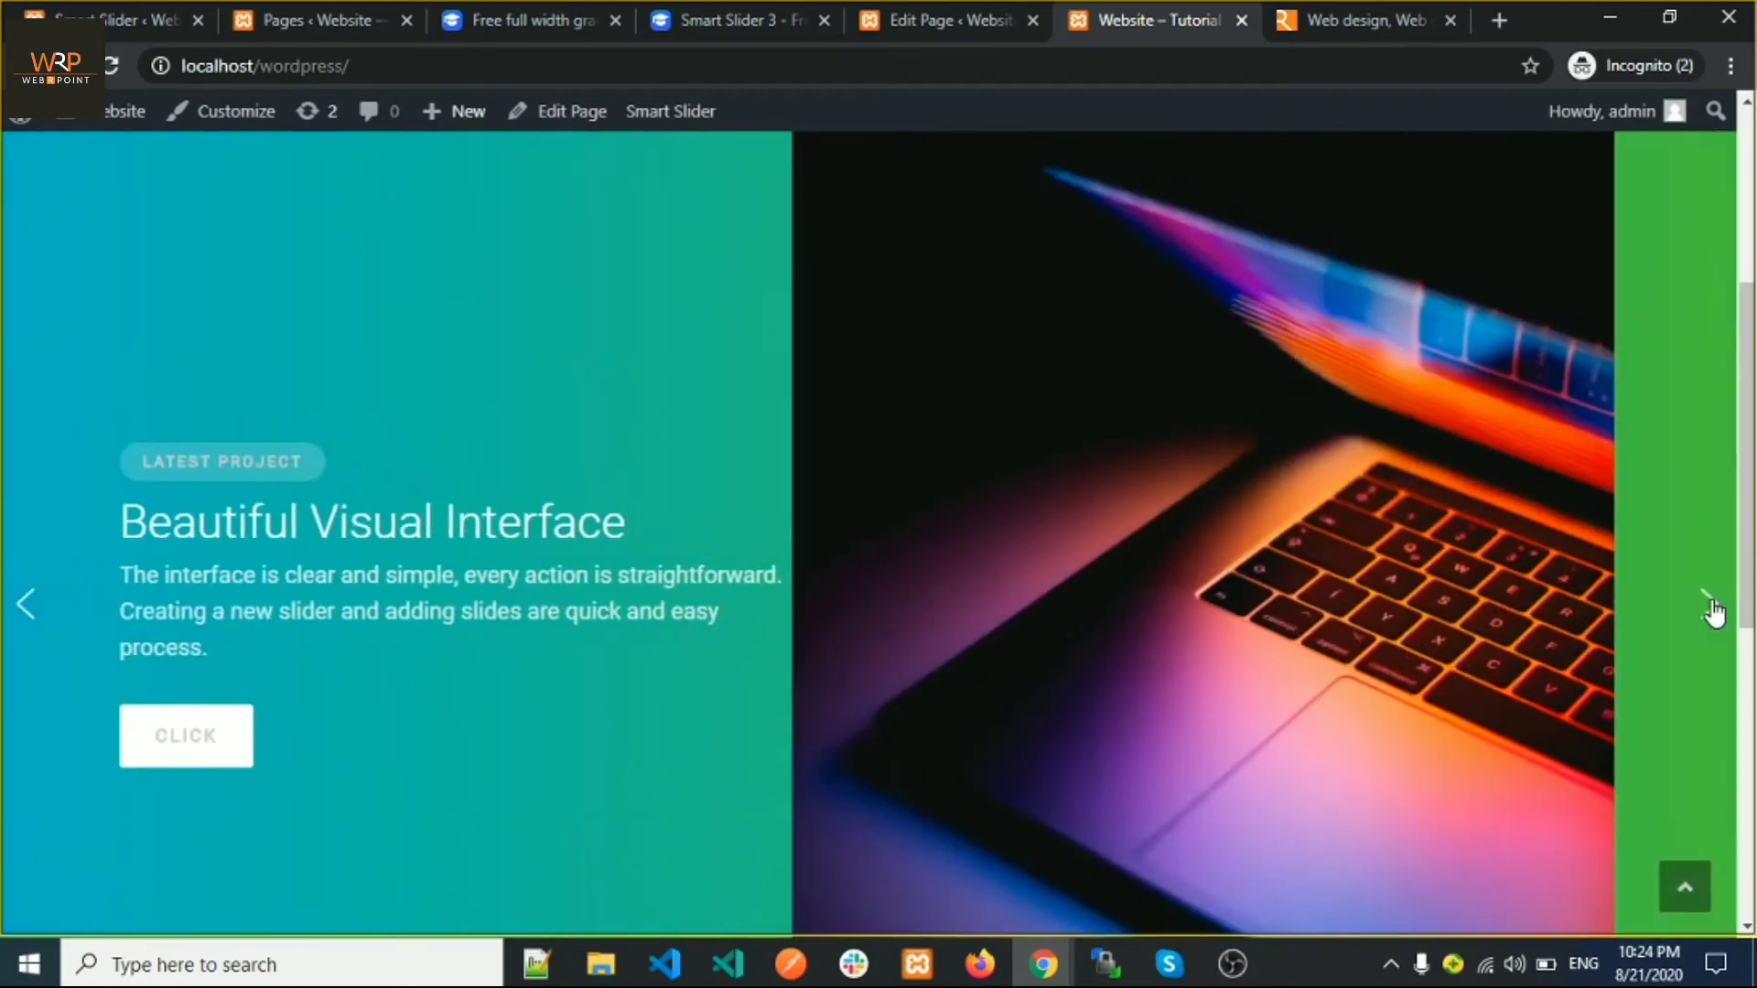
pyautogui.click(1711, 607)
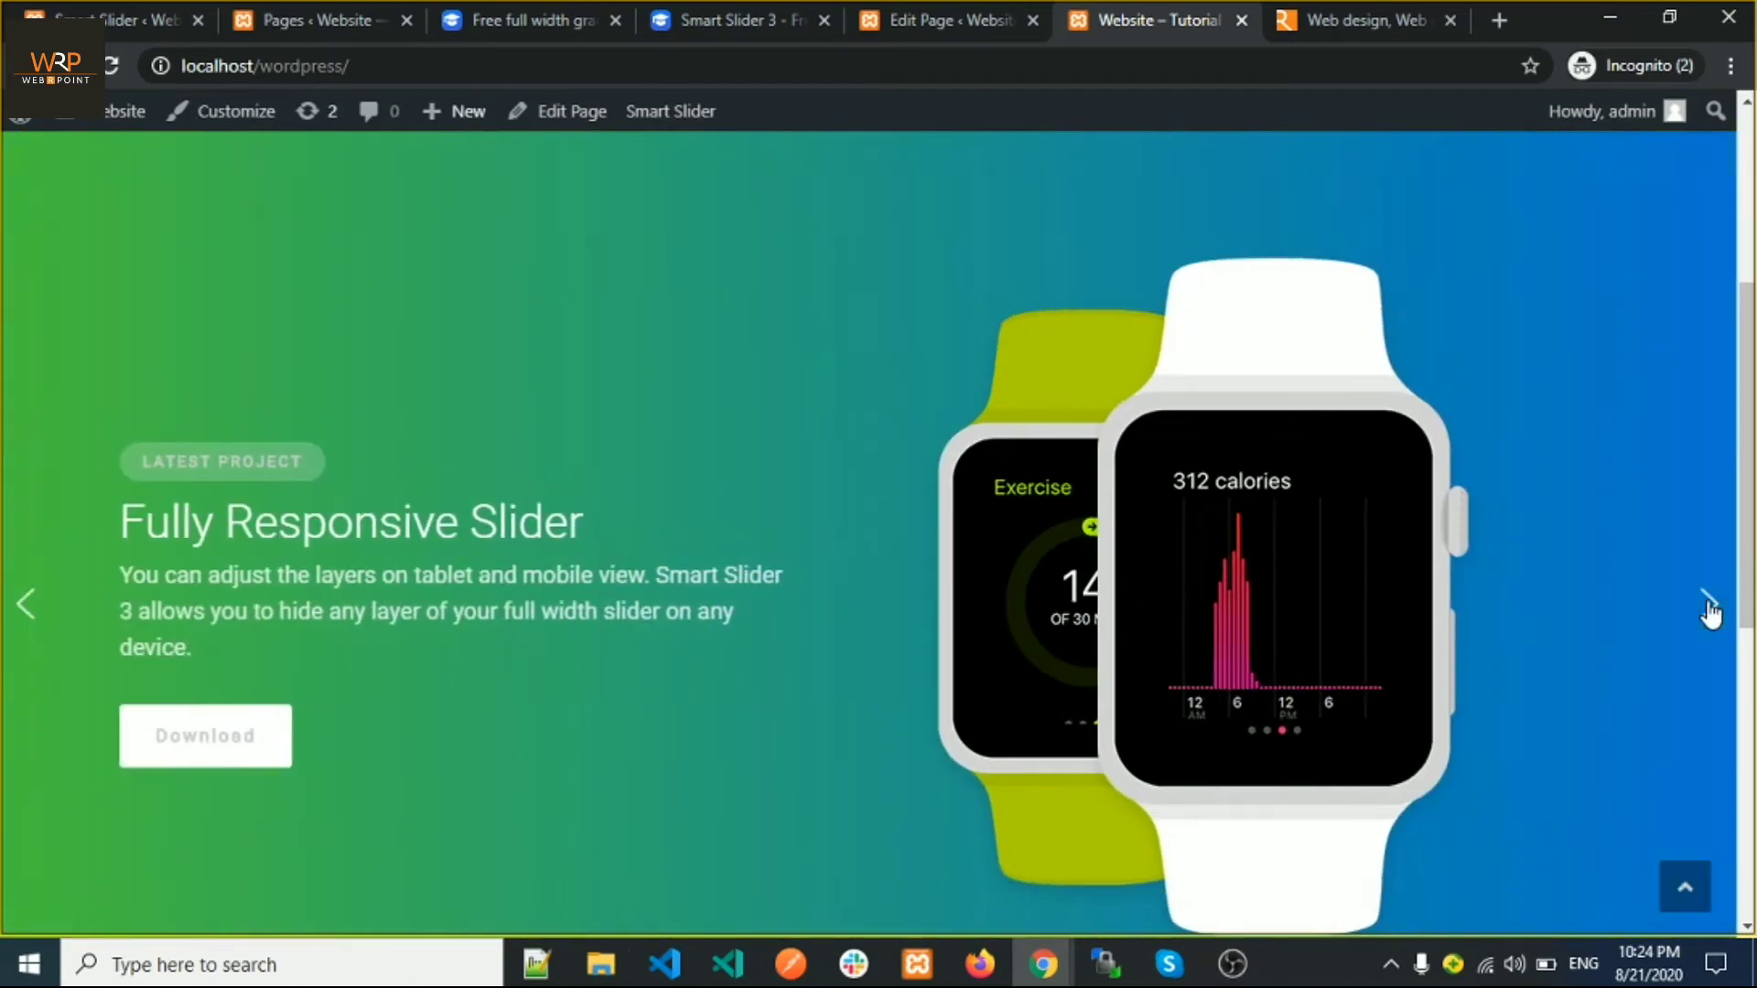
pyautogui.click(1710, 610)
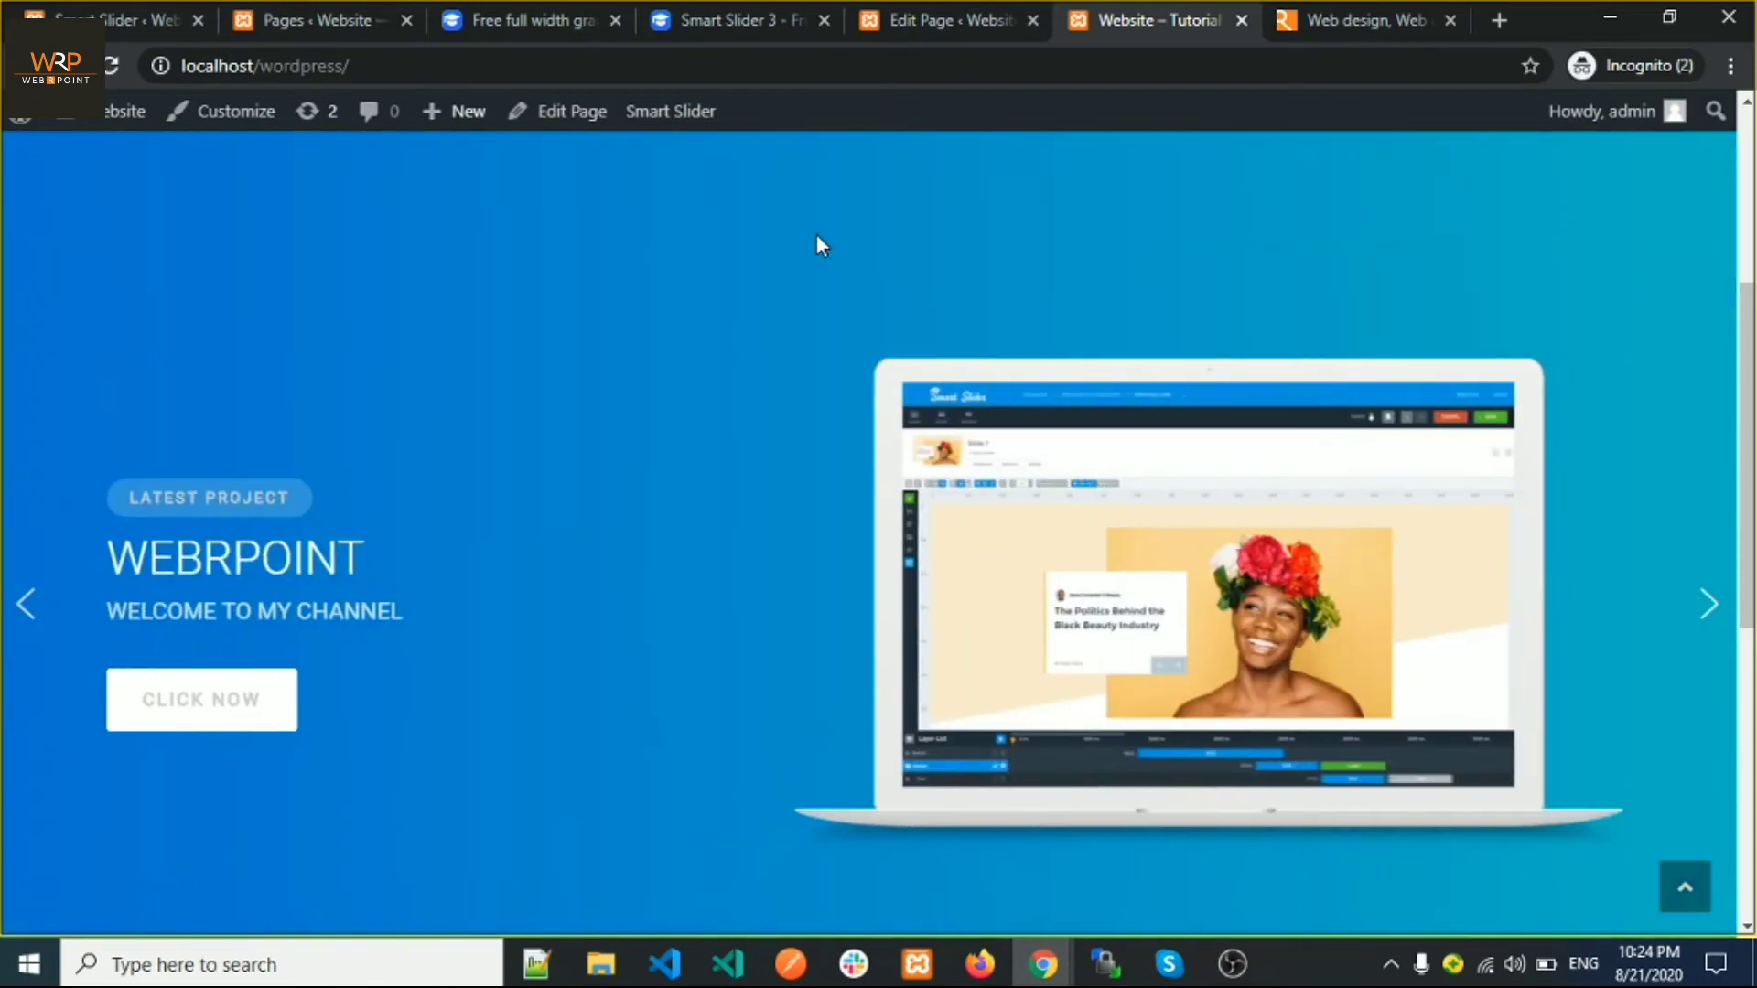
# Return to the demo slider's overview page, reload it and unpublish Slide 2
pyautogui.click(138, 20)
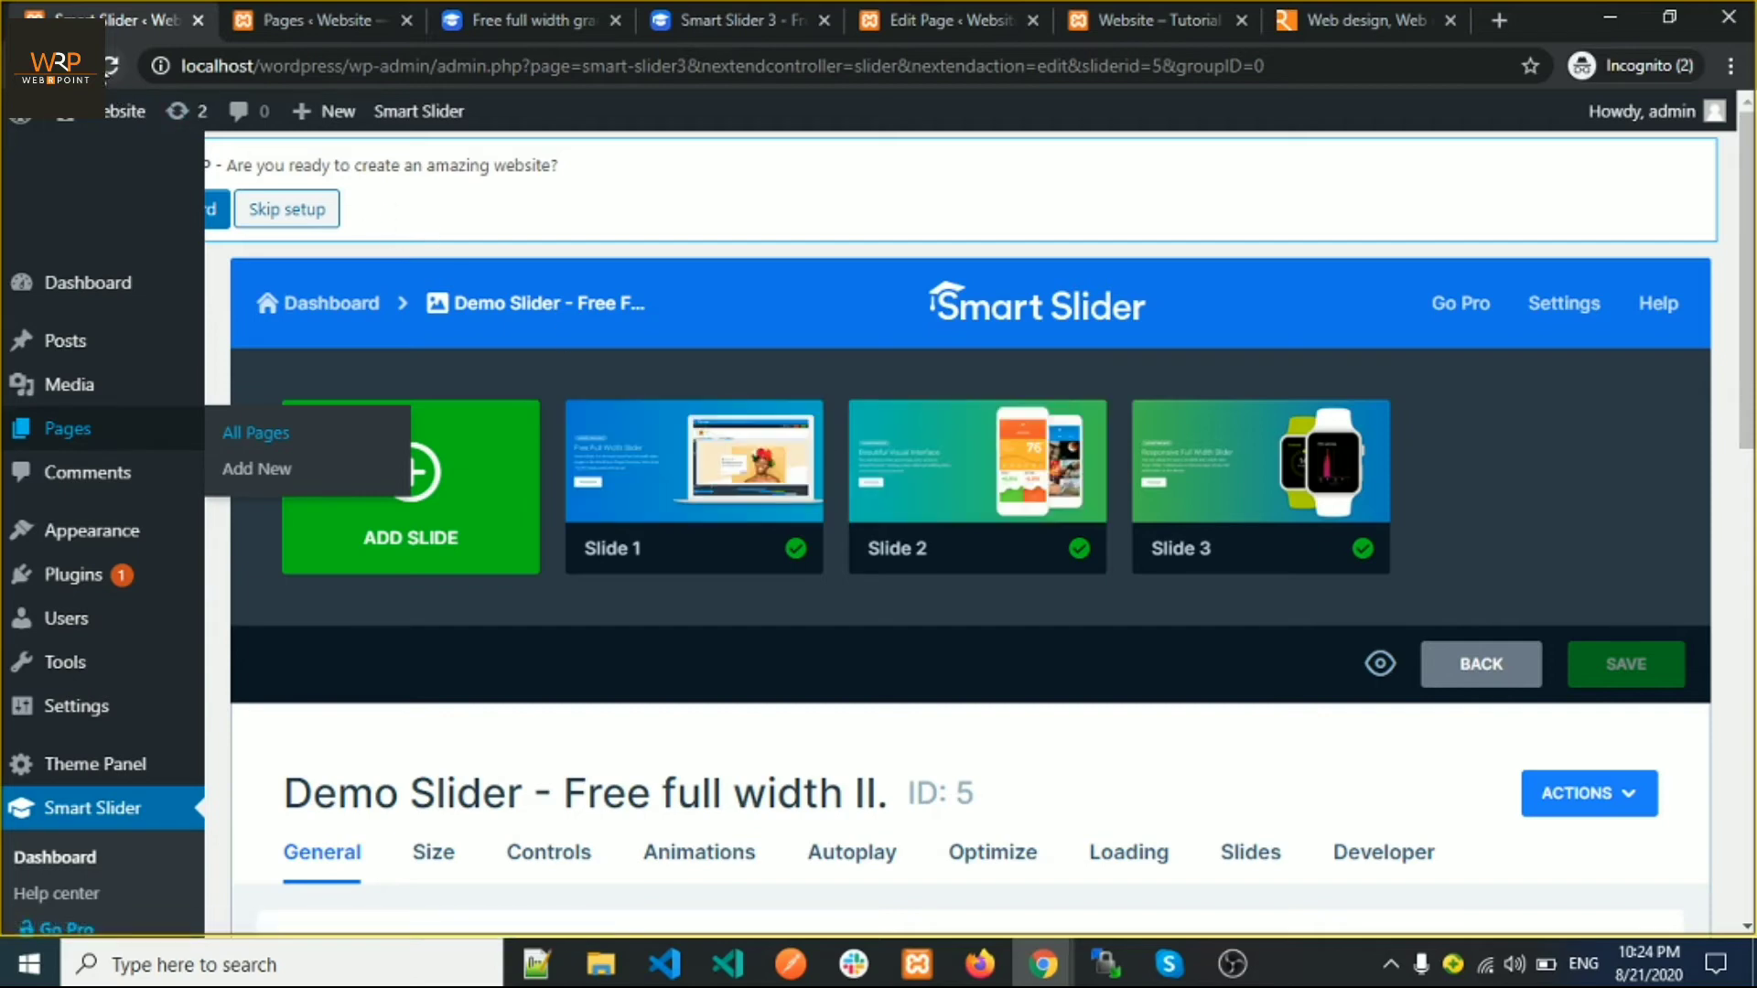
pyautogui.click(111, 66)
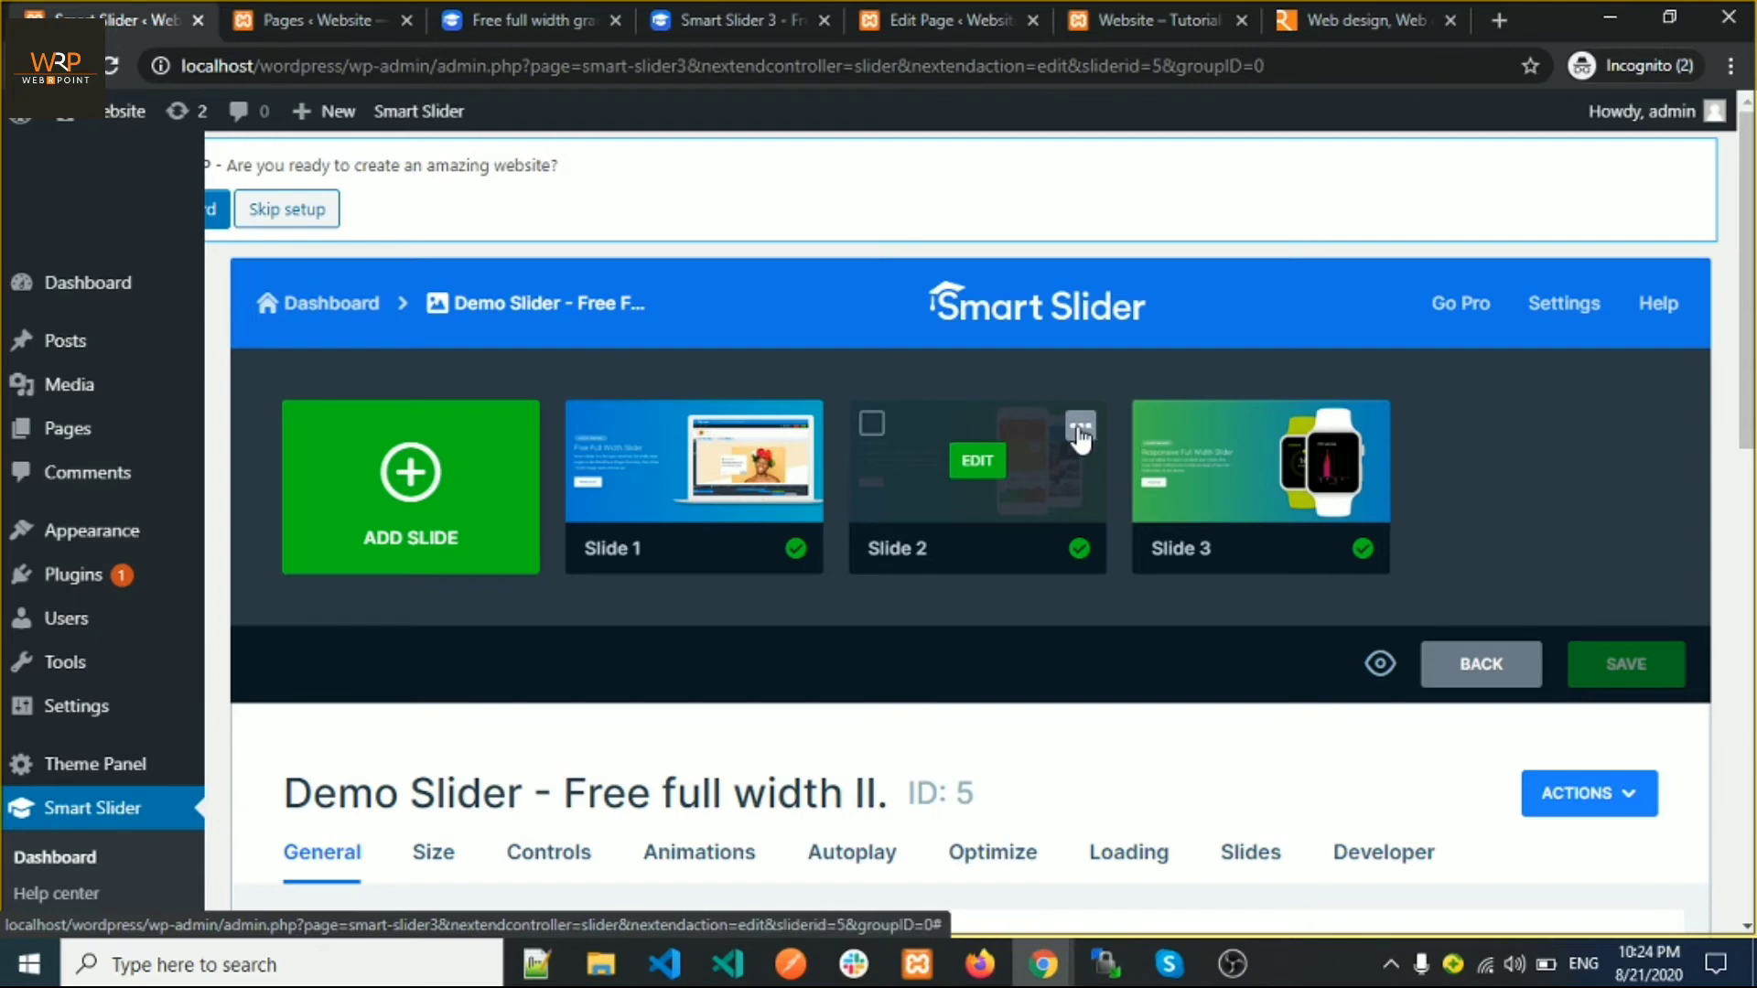
pyautogui.click(1080, 430)
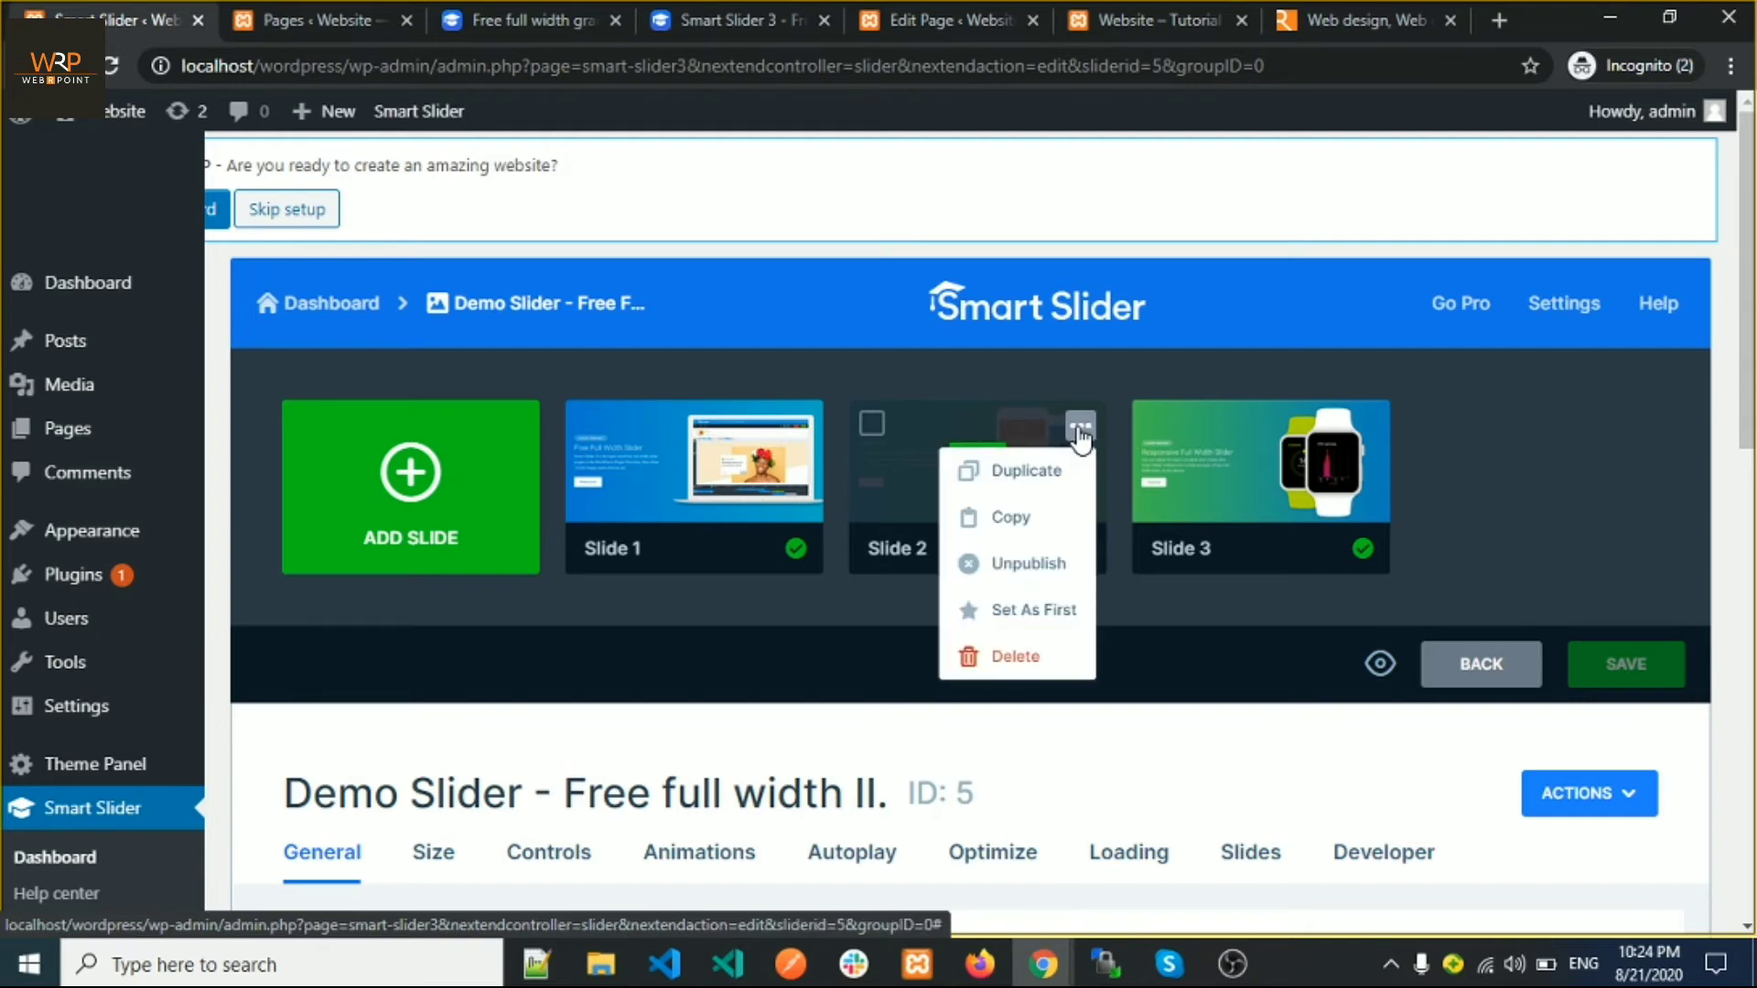
pyautogui.click(1042, 577)
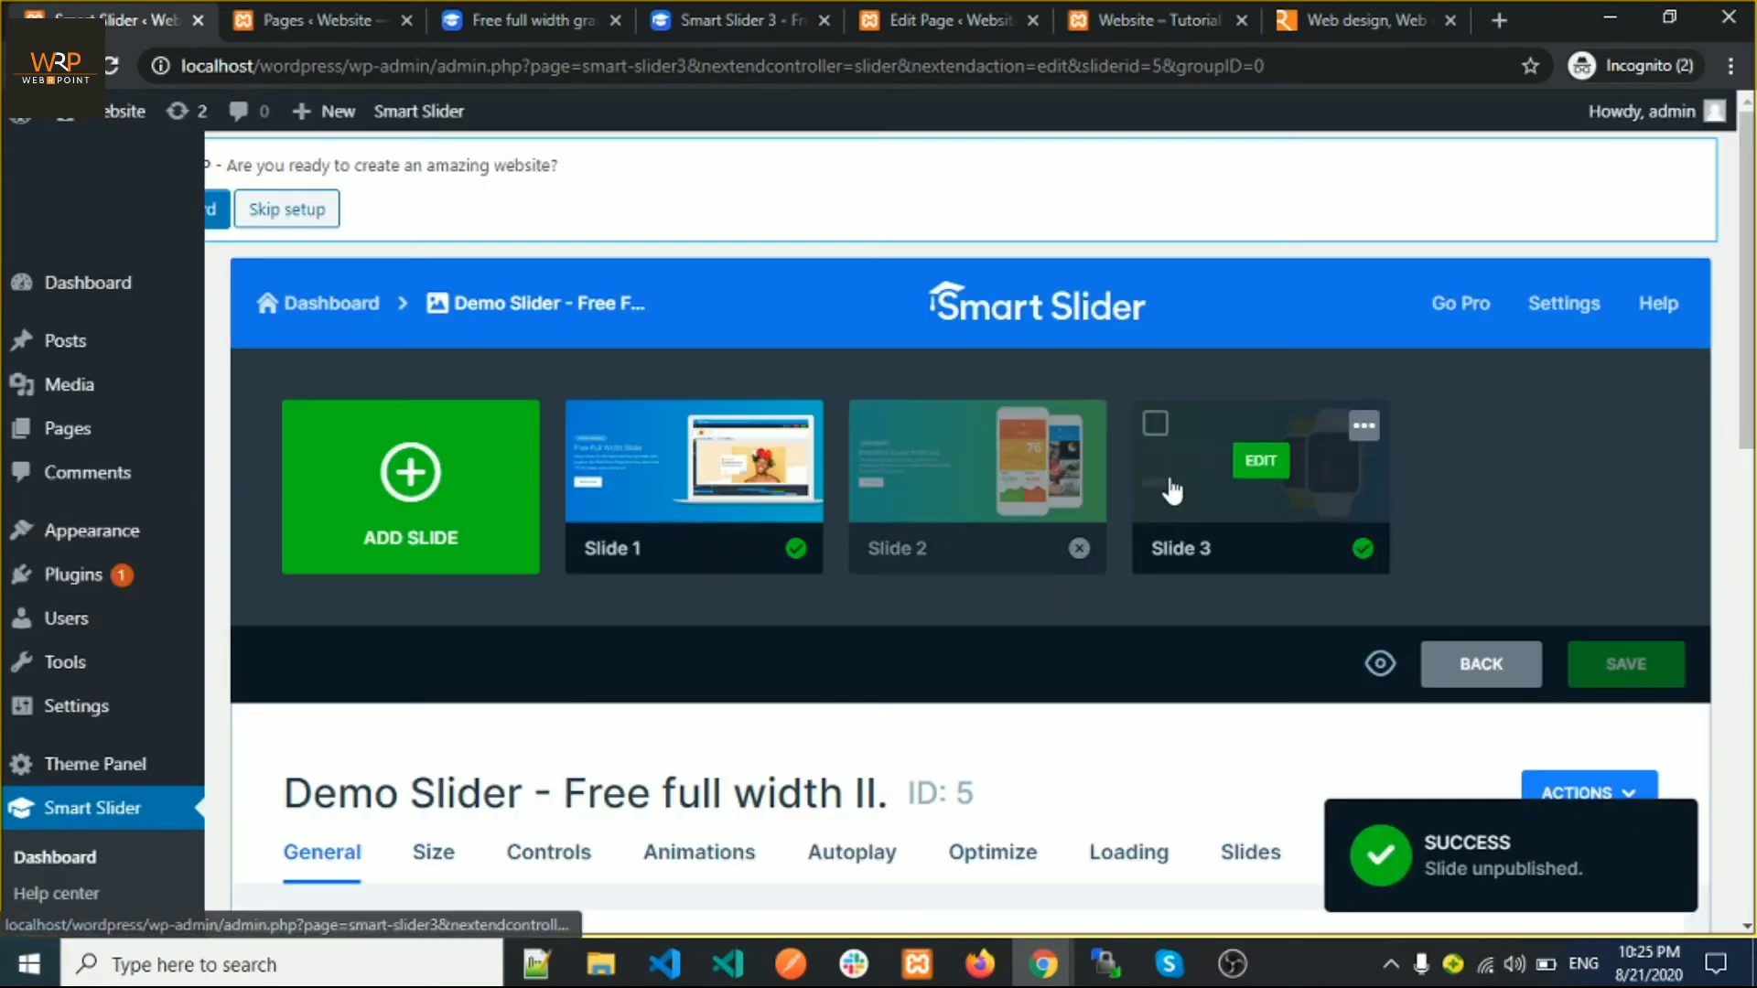
# Check on the website's home page which slides the slider cycles through with Slide 2 unpublished
pyautogui.click(1159, 31)
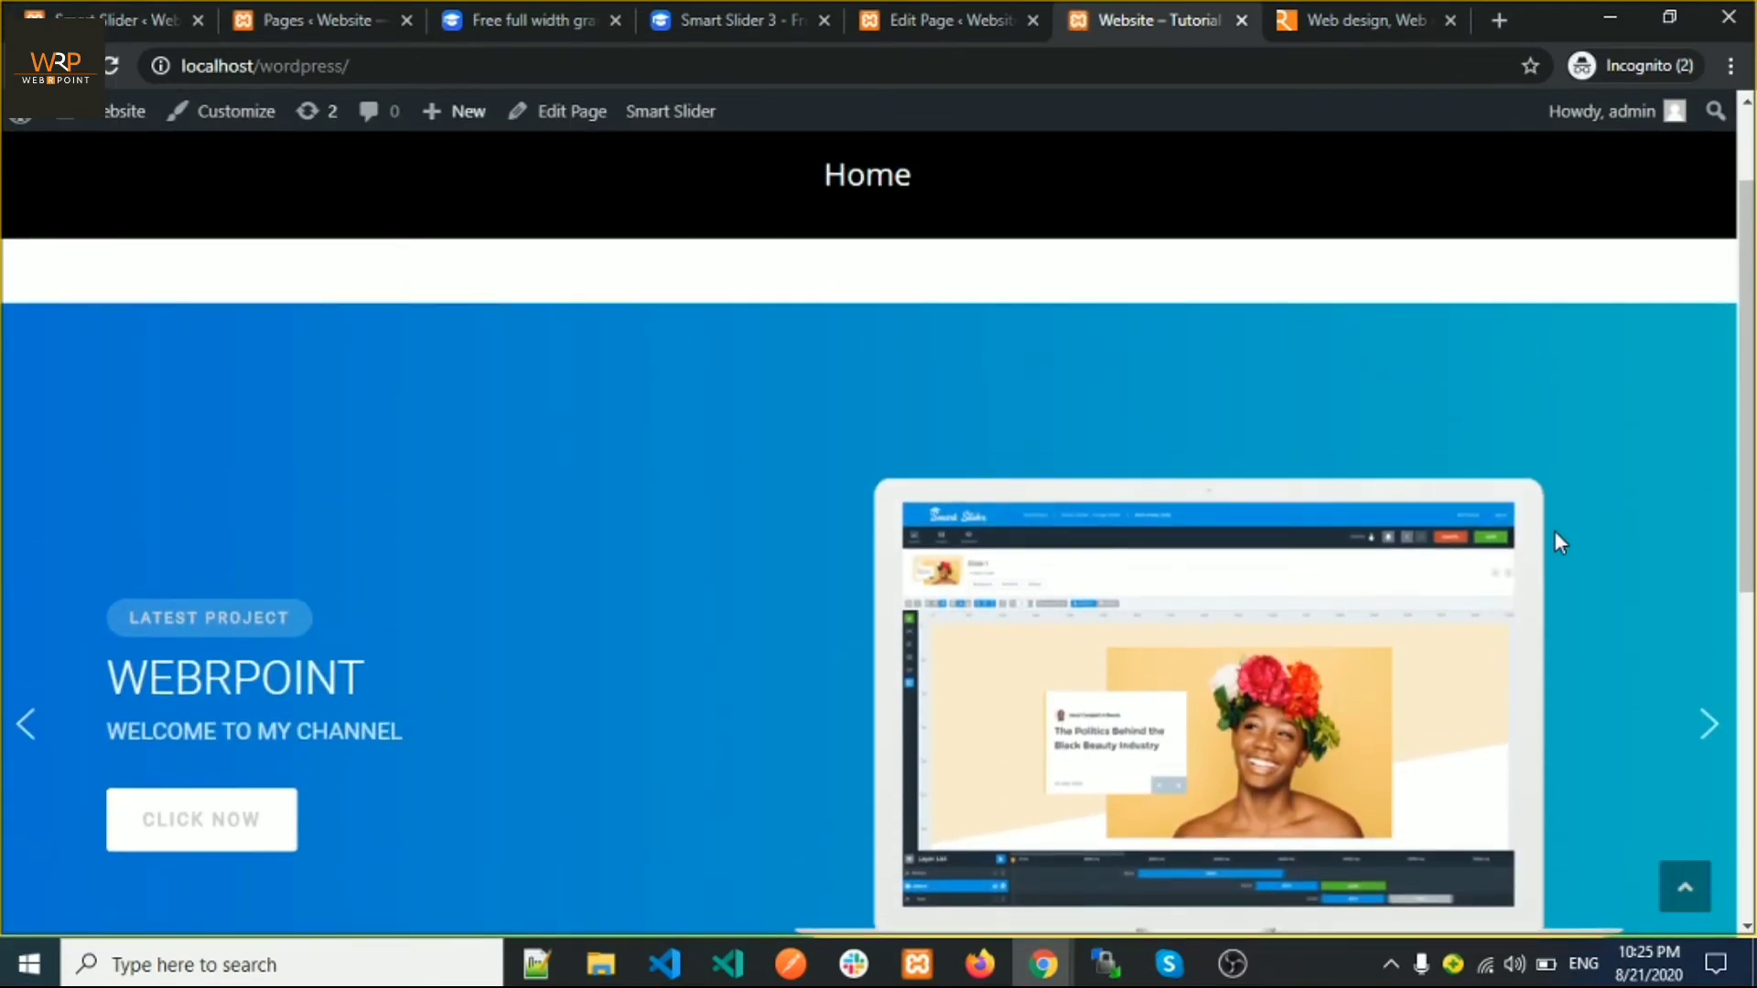
pyautogui.scroll(-1, 1556, 541)
pyautogui.click(1716, 605)
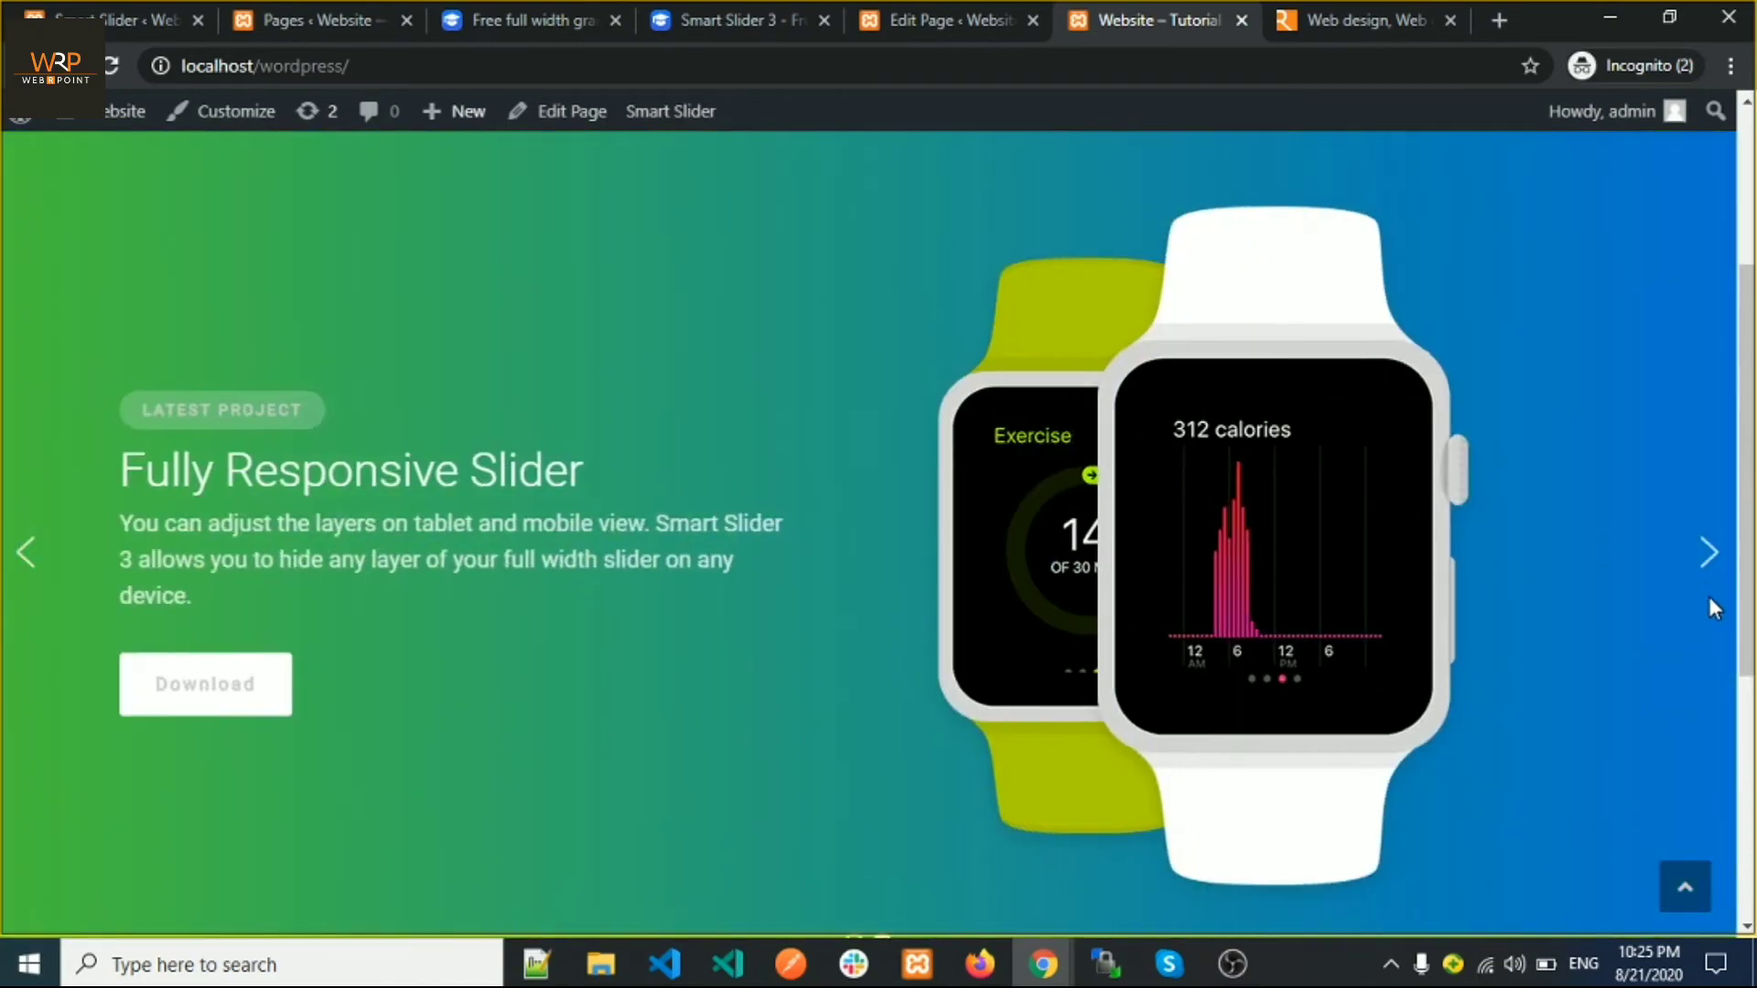
pyautogui.click(1708, 580)
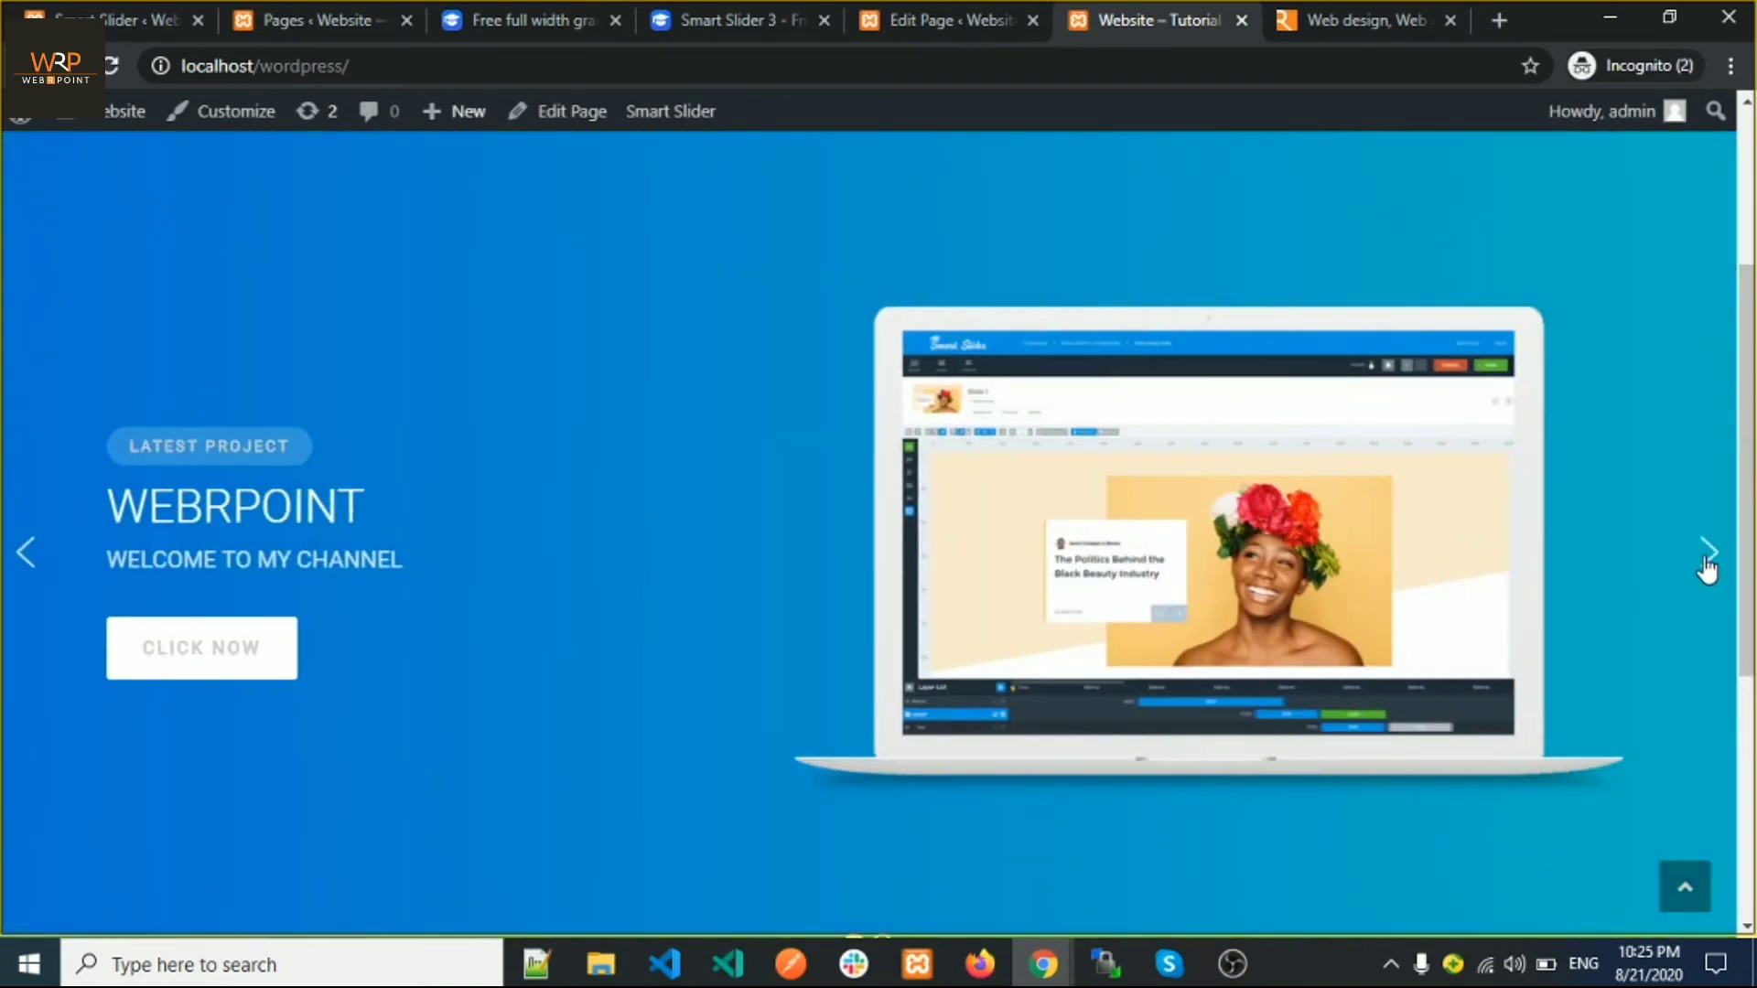
pyautogui.click(1707, 571)
pyautogui.click(1707, 570)
# Go back to the Smart Slider dashboard and open the creation options for a new project
pyautogui.click(111, 22)
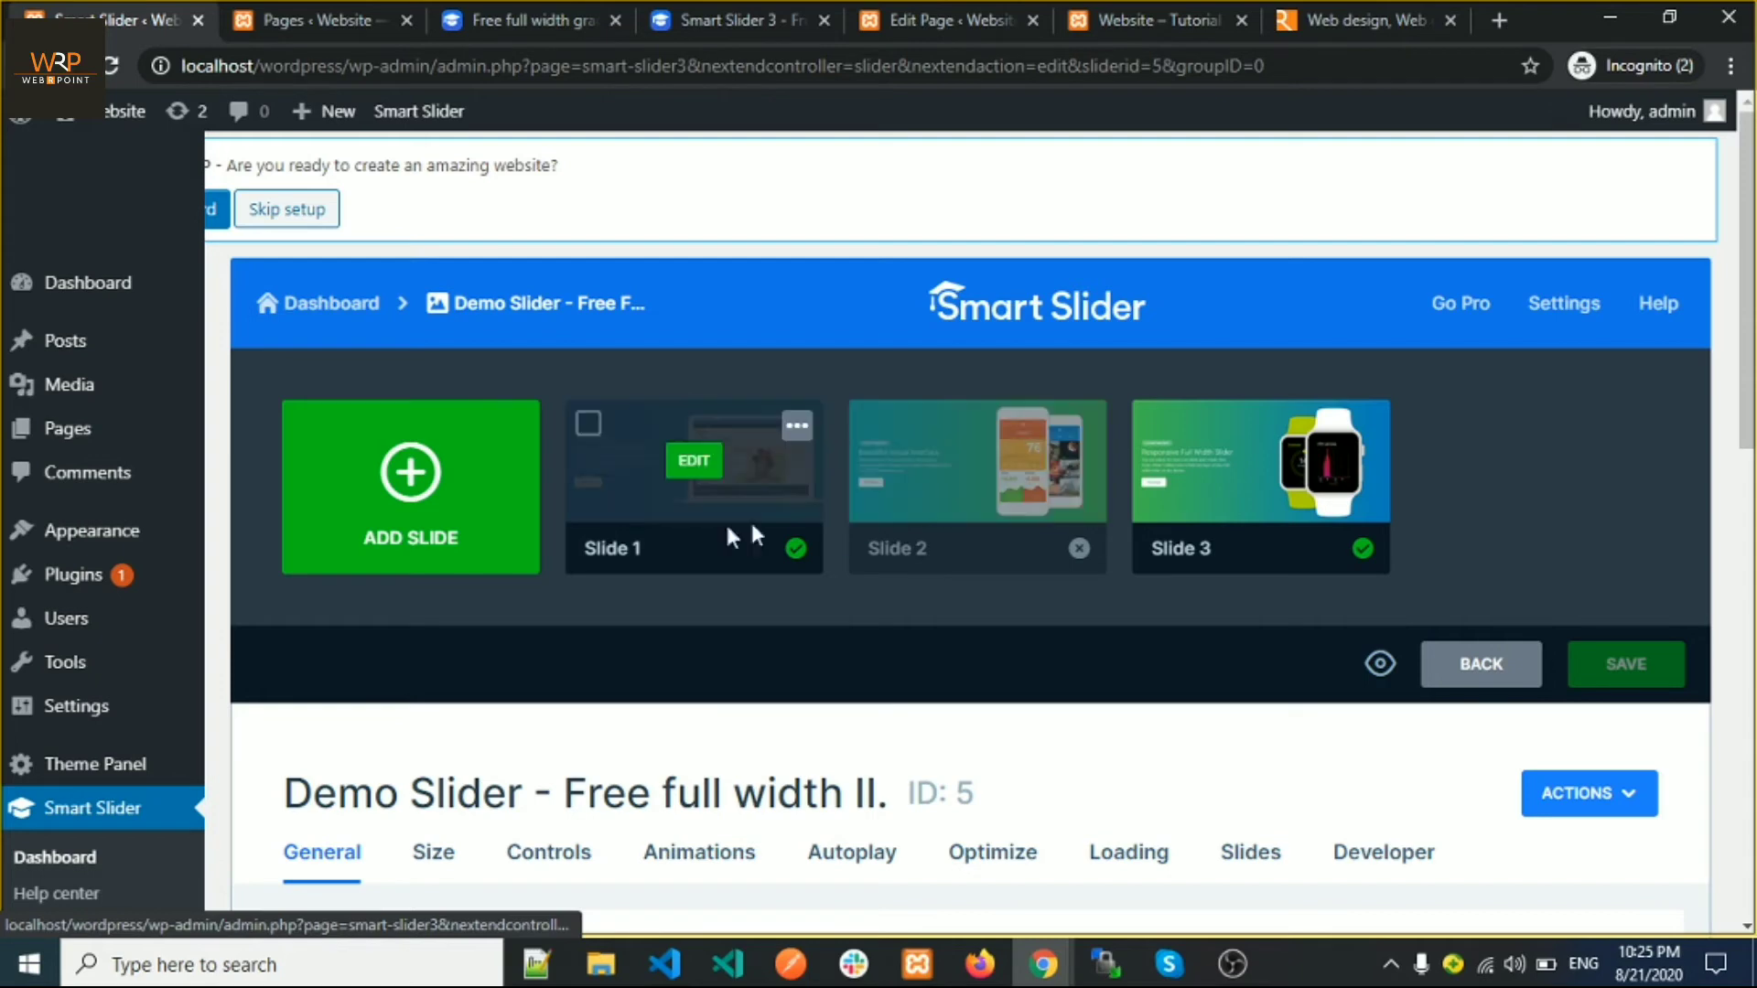
pyautogui.scroll(-4, 359, 591)
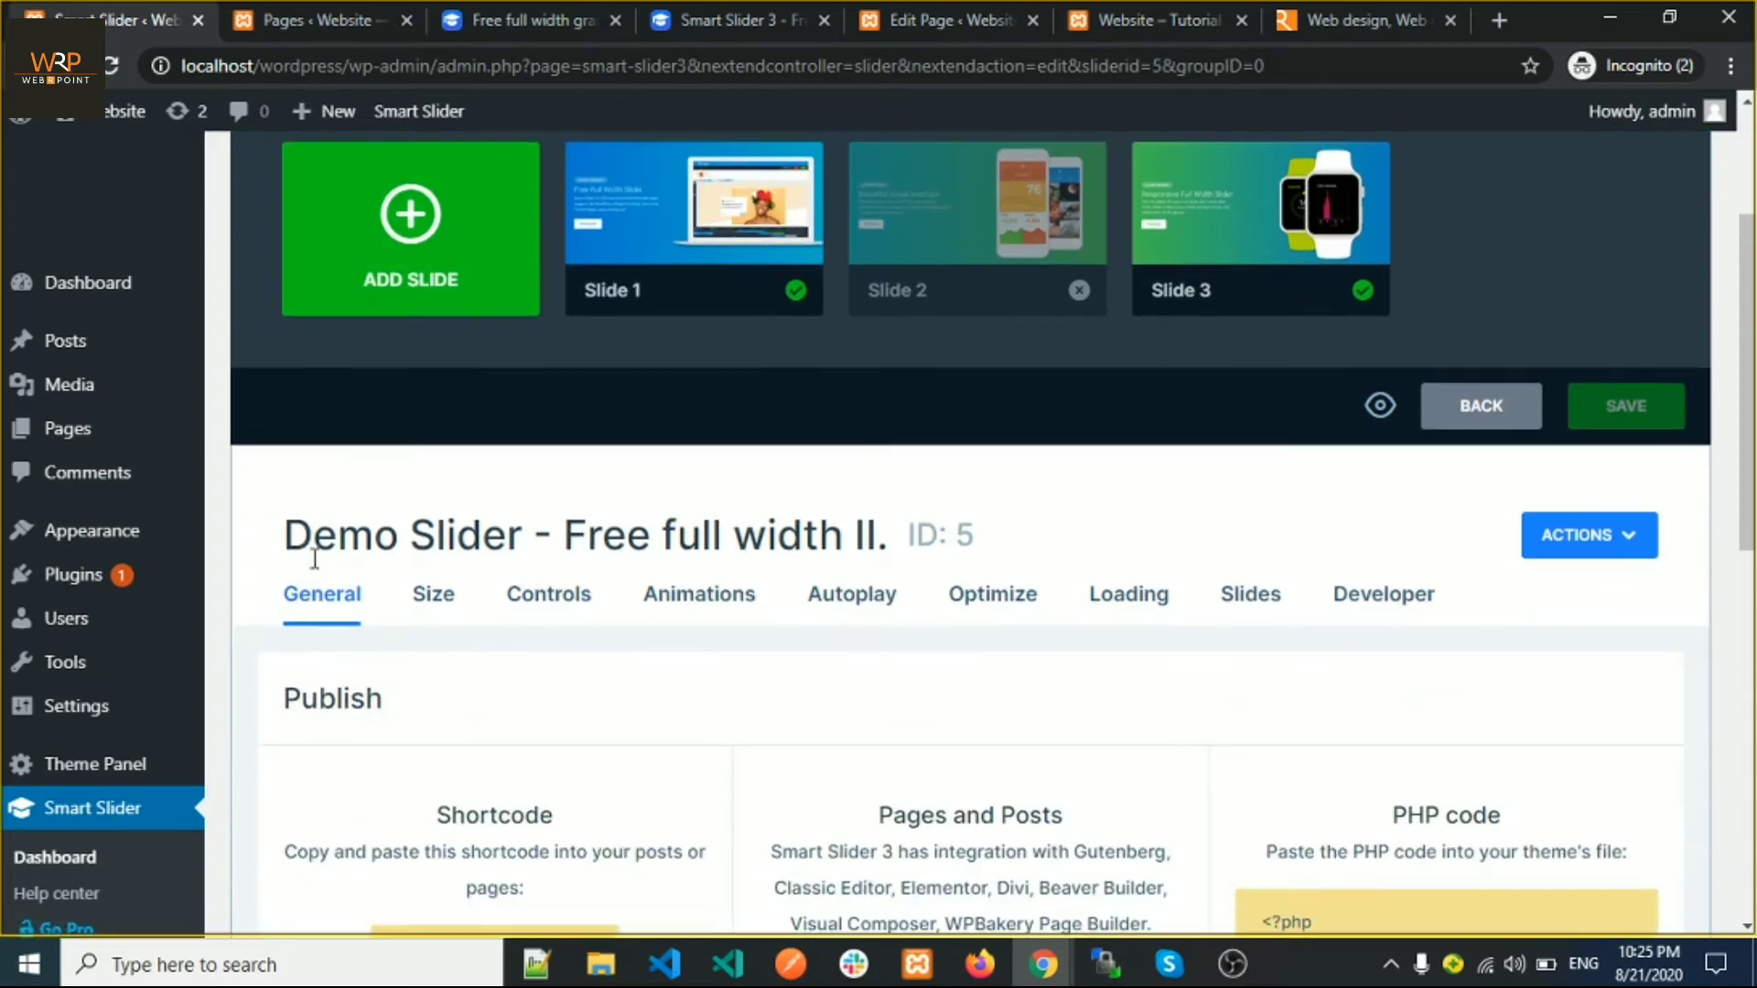
pyautogui.scroll(4, 366, 589)
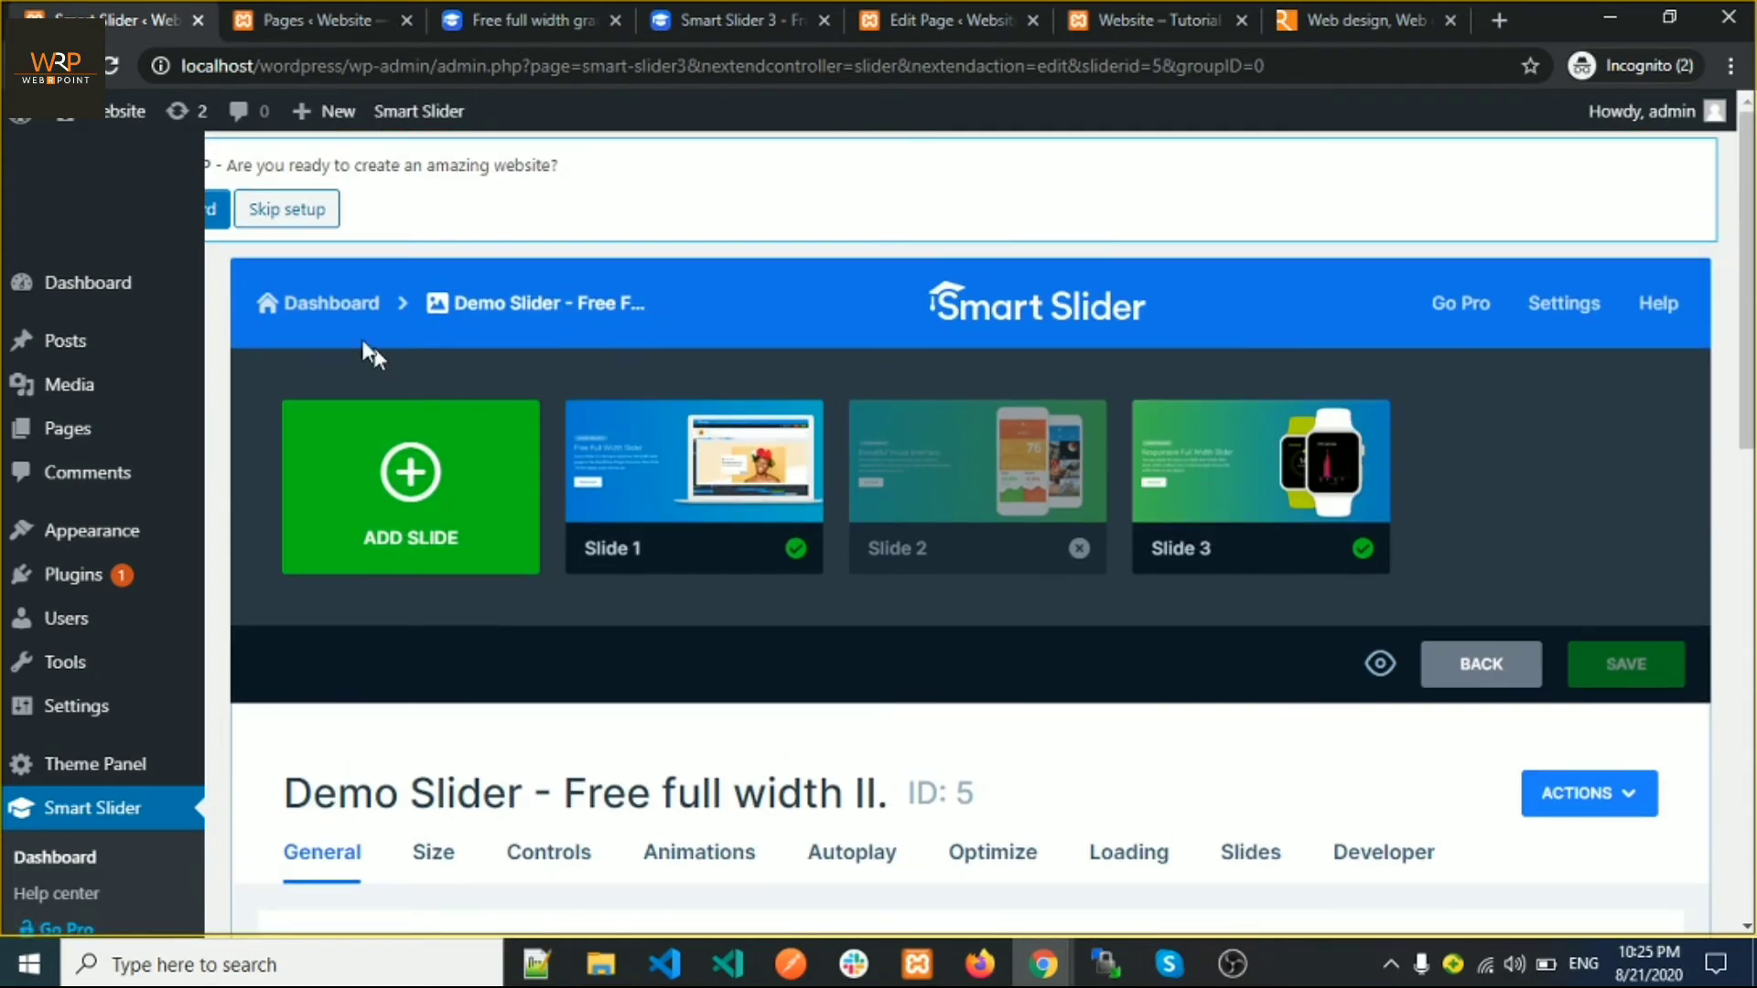
pyautogui.click(326, 305)
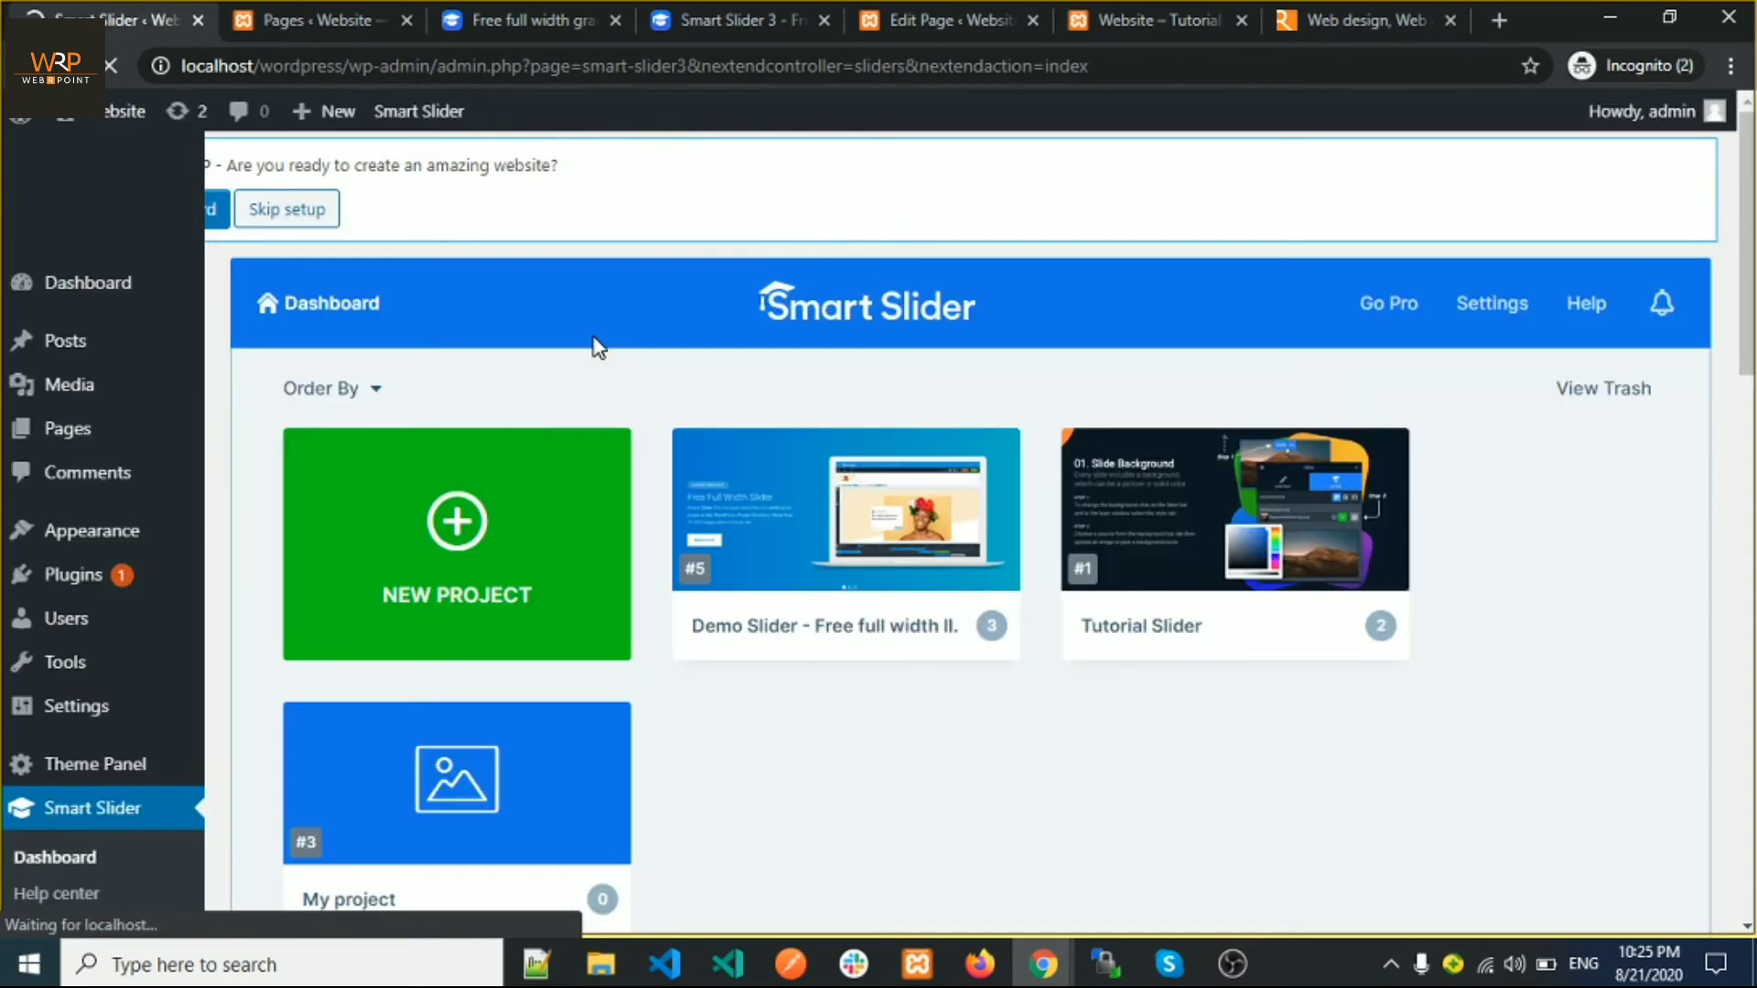
pyautogui.scroll(-1, 591, 338)
pyautogui.click(484, 424)
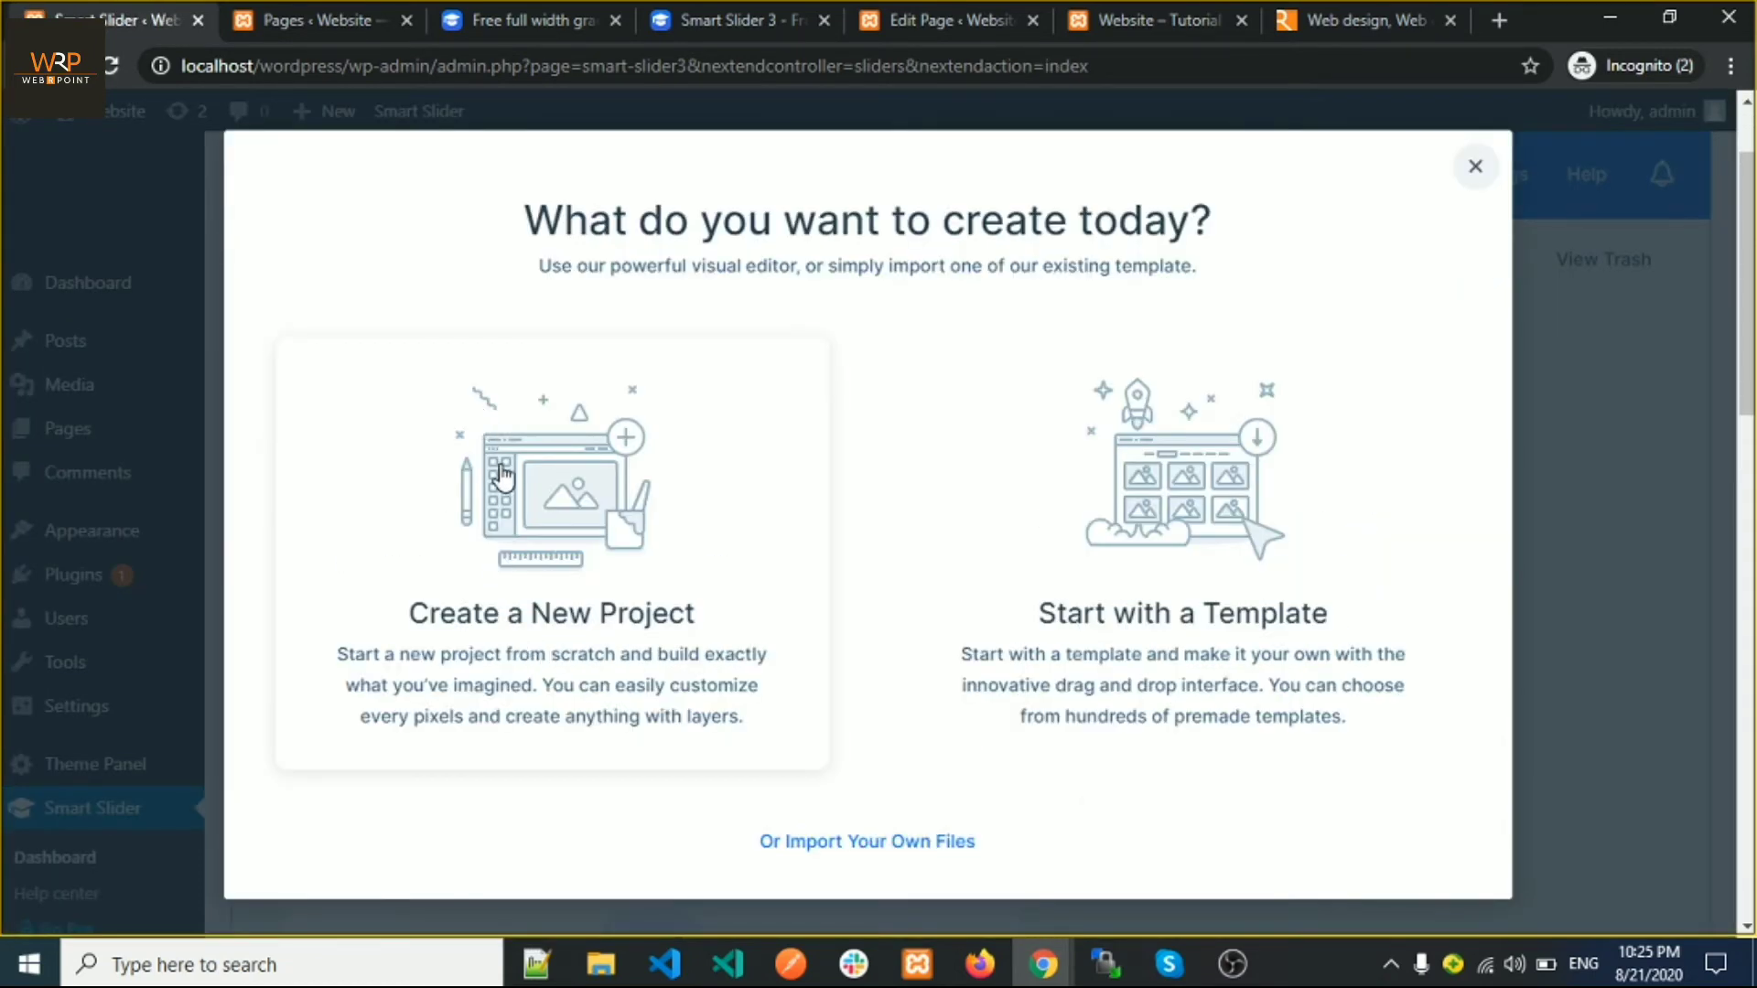
# Create a new project from scratch with project type Slider and slider type Simple
pyautogui.click(567, 540)
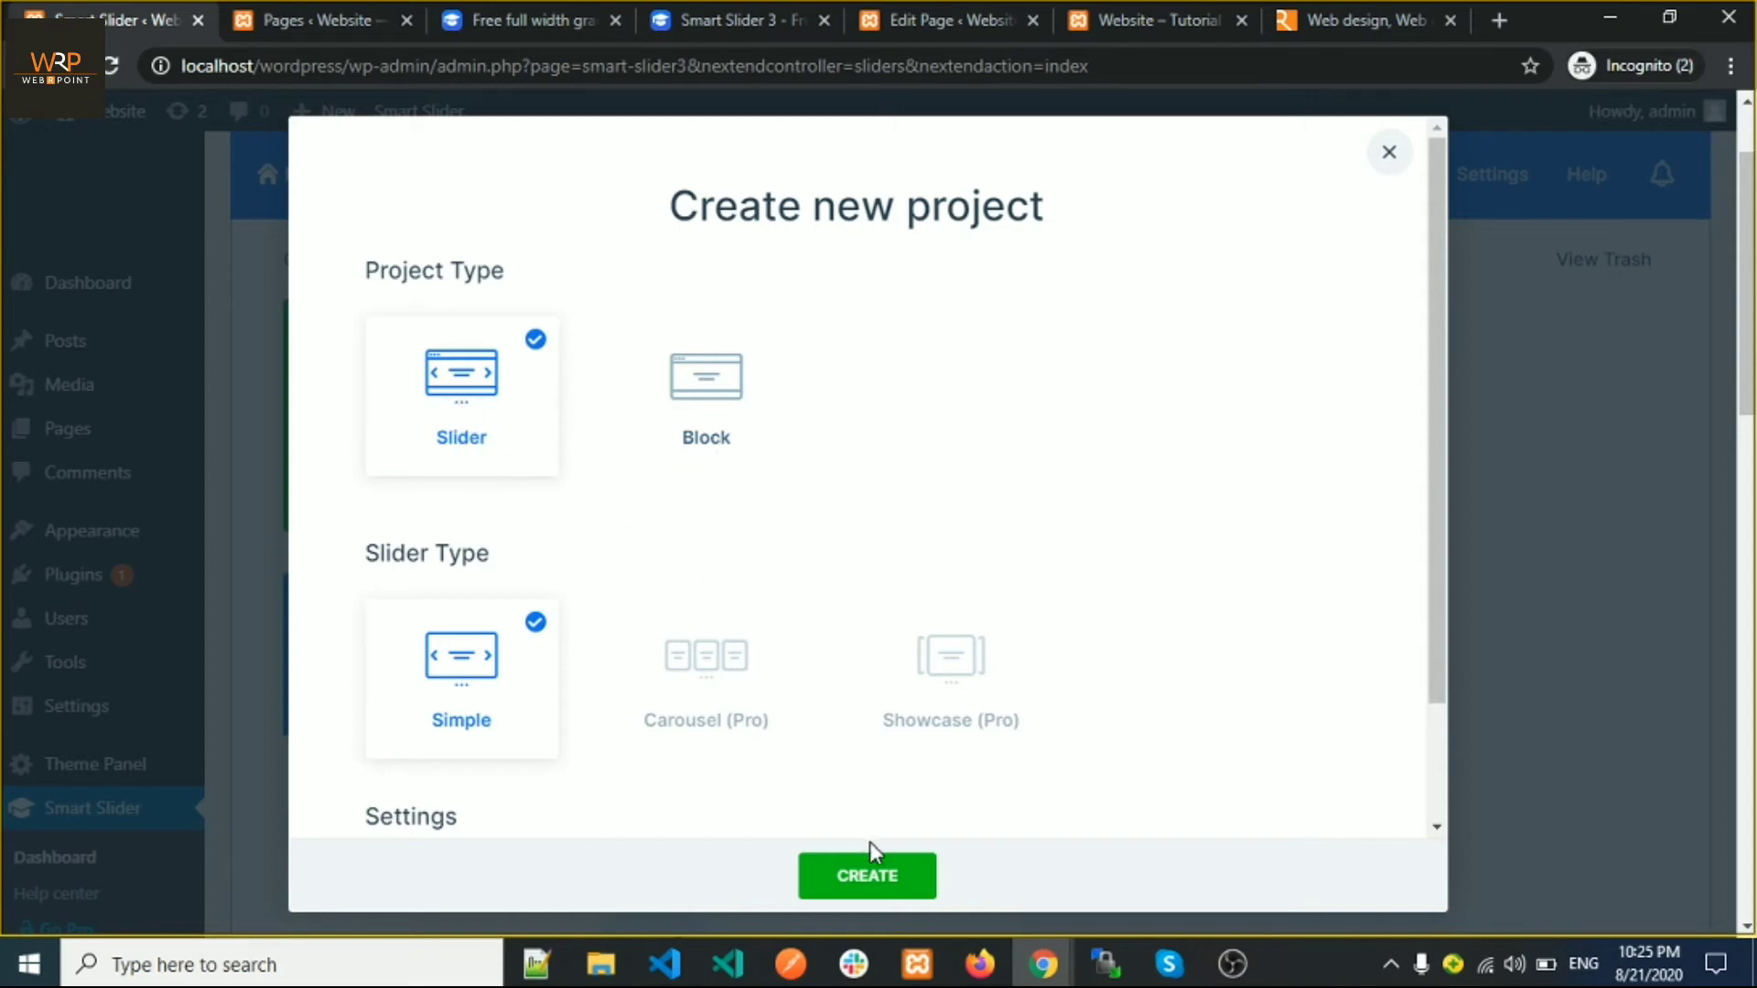
pyautogui.click(884, 874)
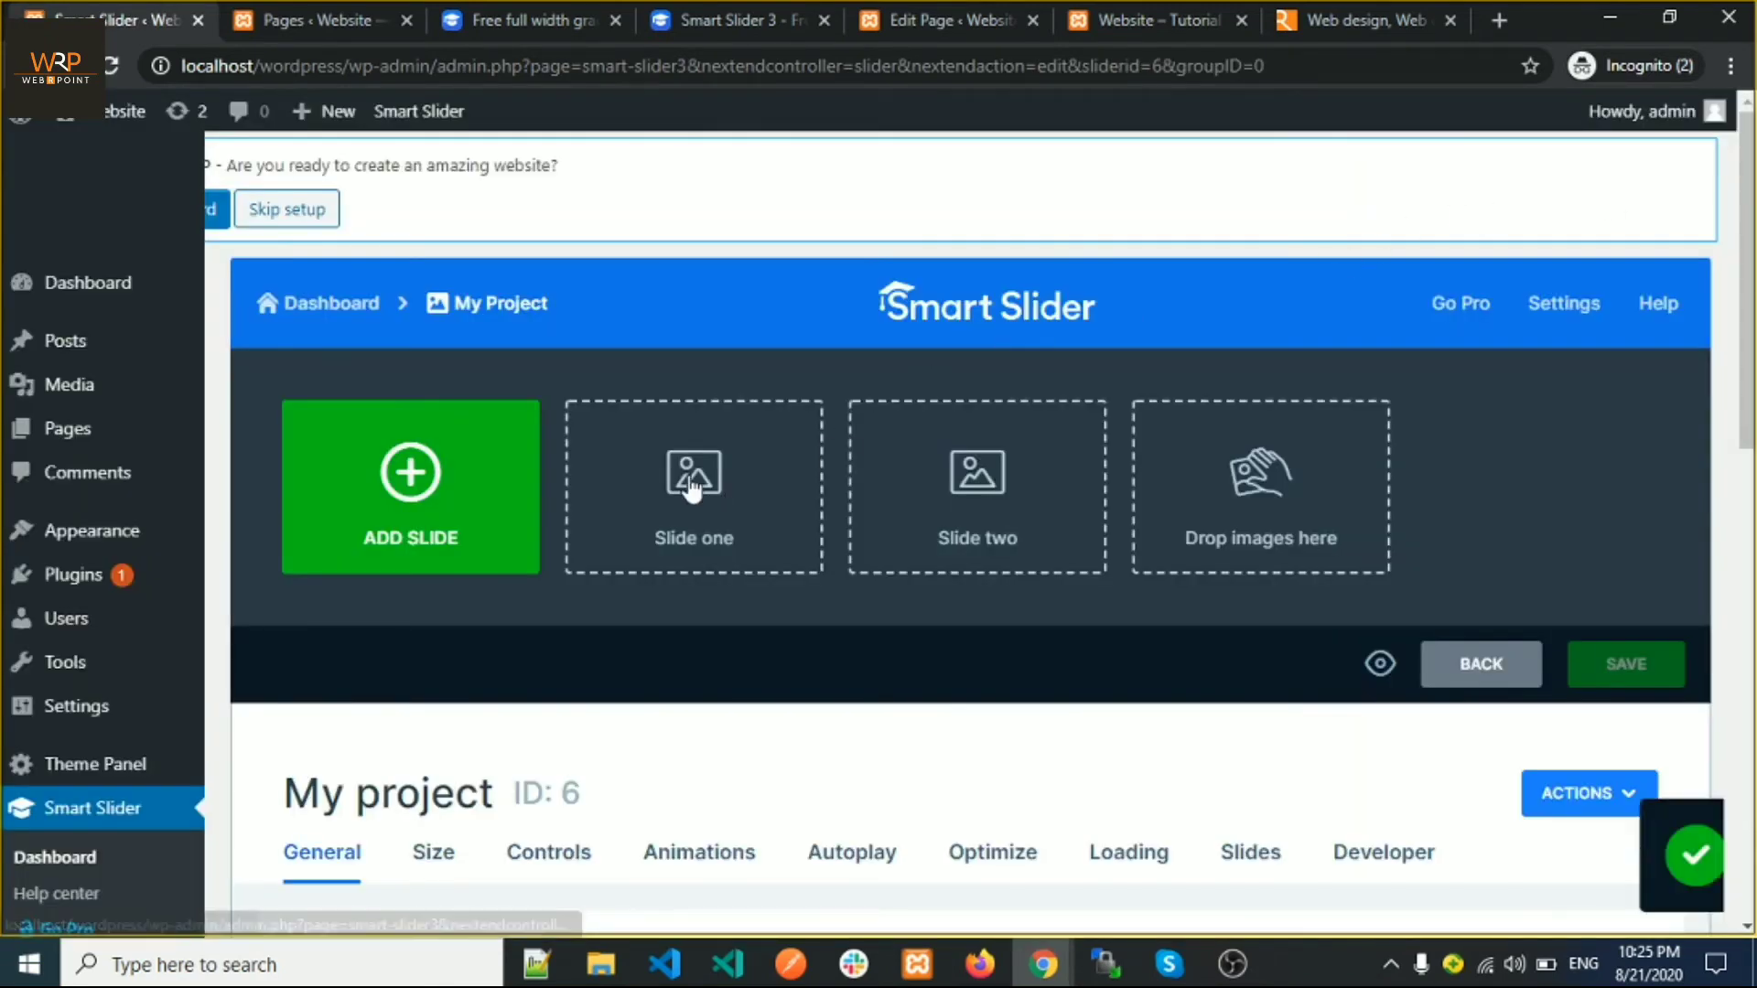
pyautogui.scroll(-2, 716, 513)
pyautogui.scroll(2, 714, 489)
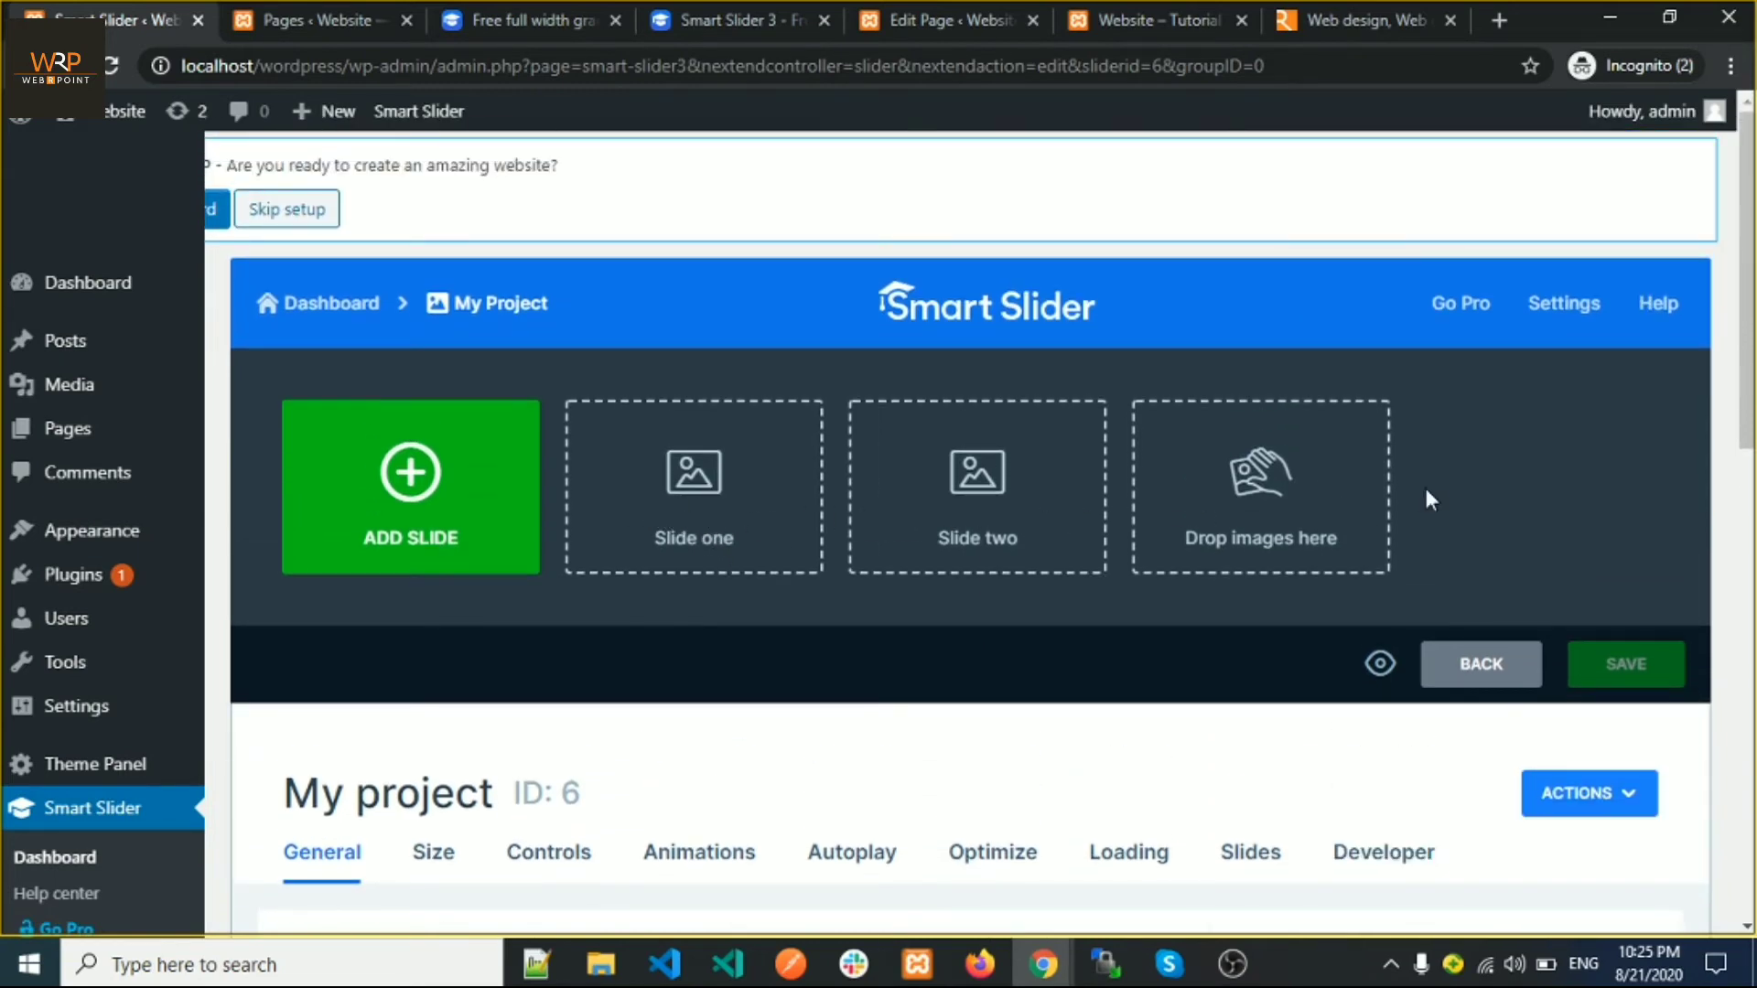
# Add a blank slide to the new project
pyautogui.click(688, 490)
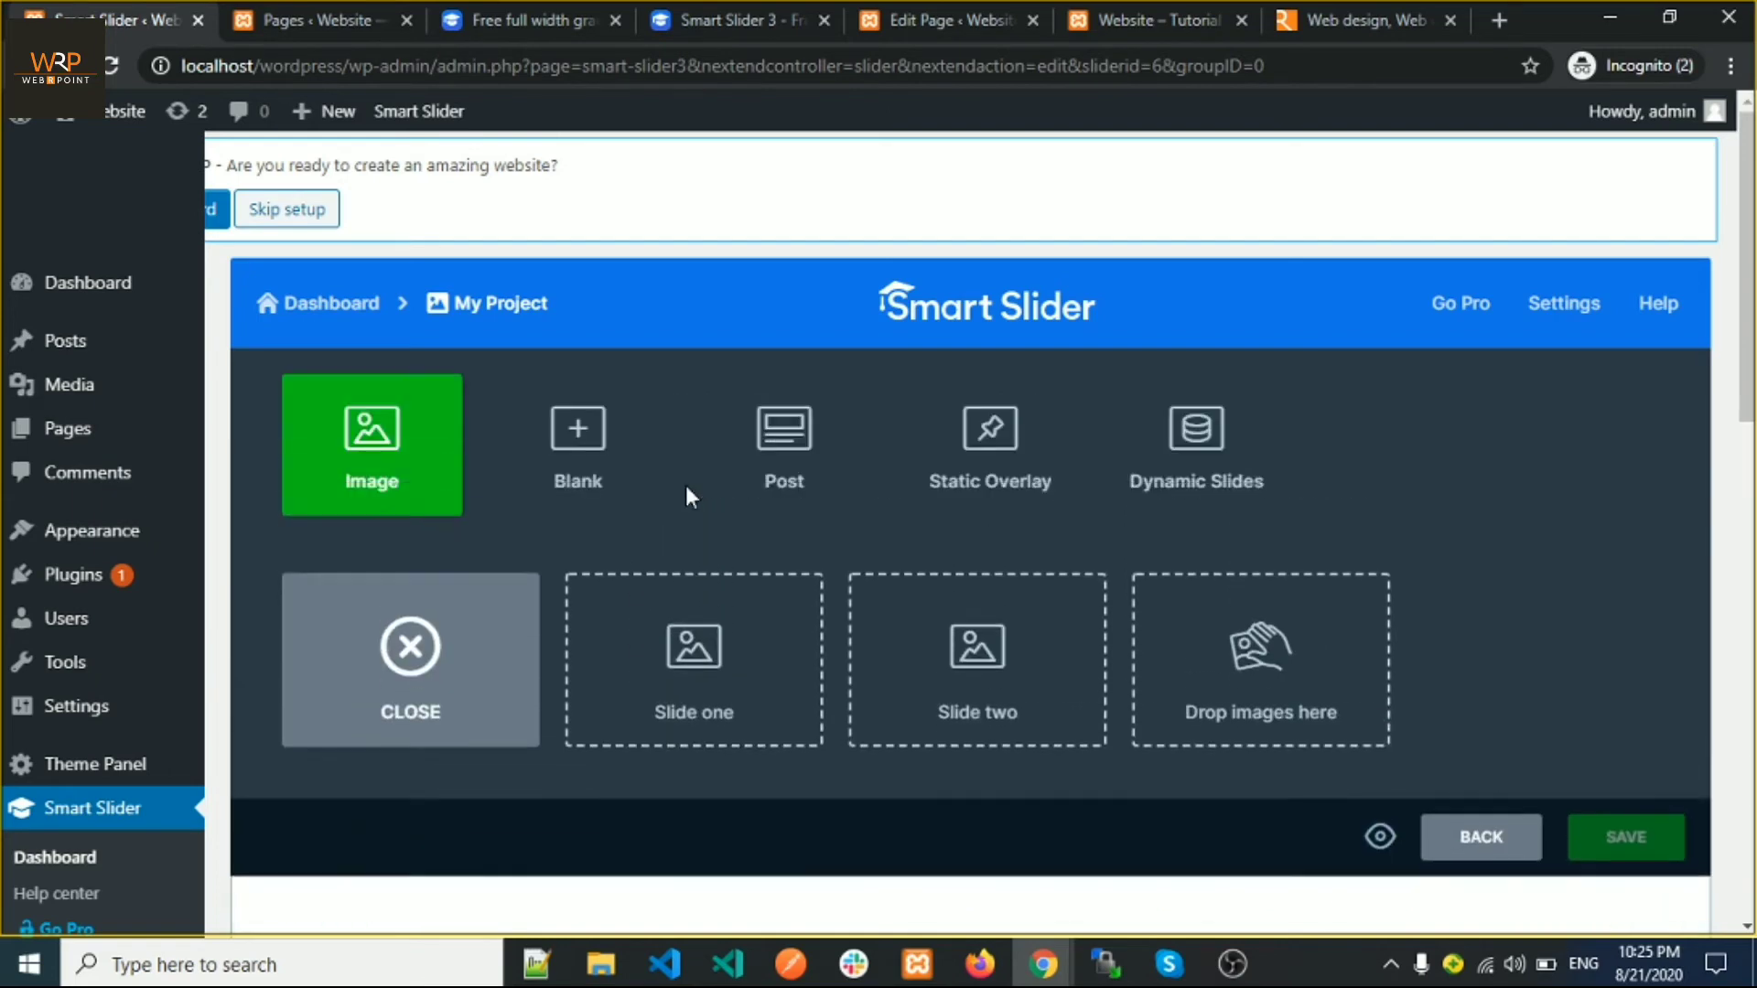
pyautogui.scroll(-4, 684, 495)
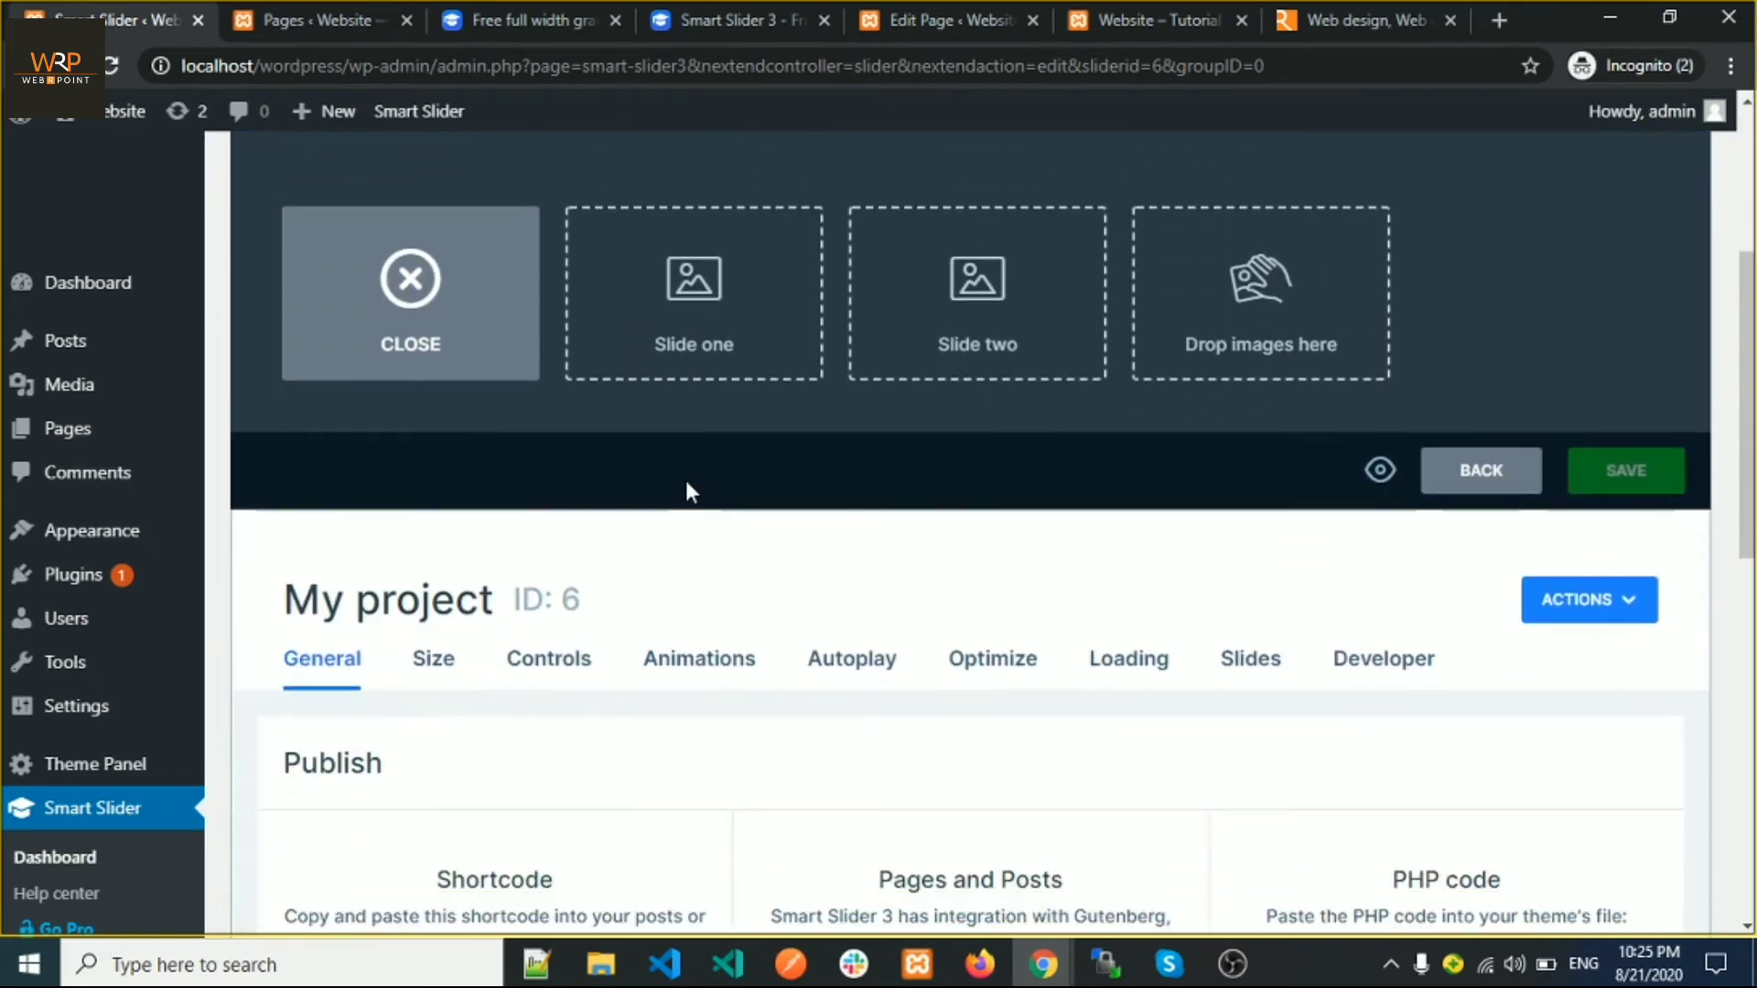
pyautogui.scroll(3, 684, 480)
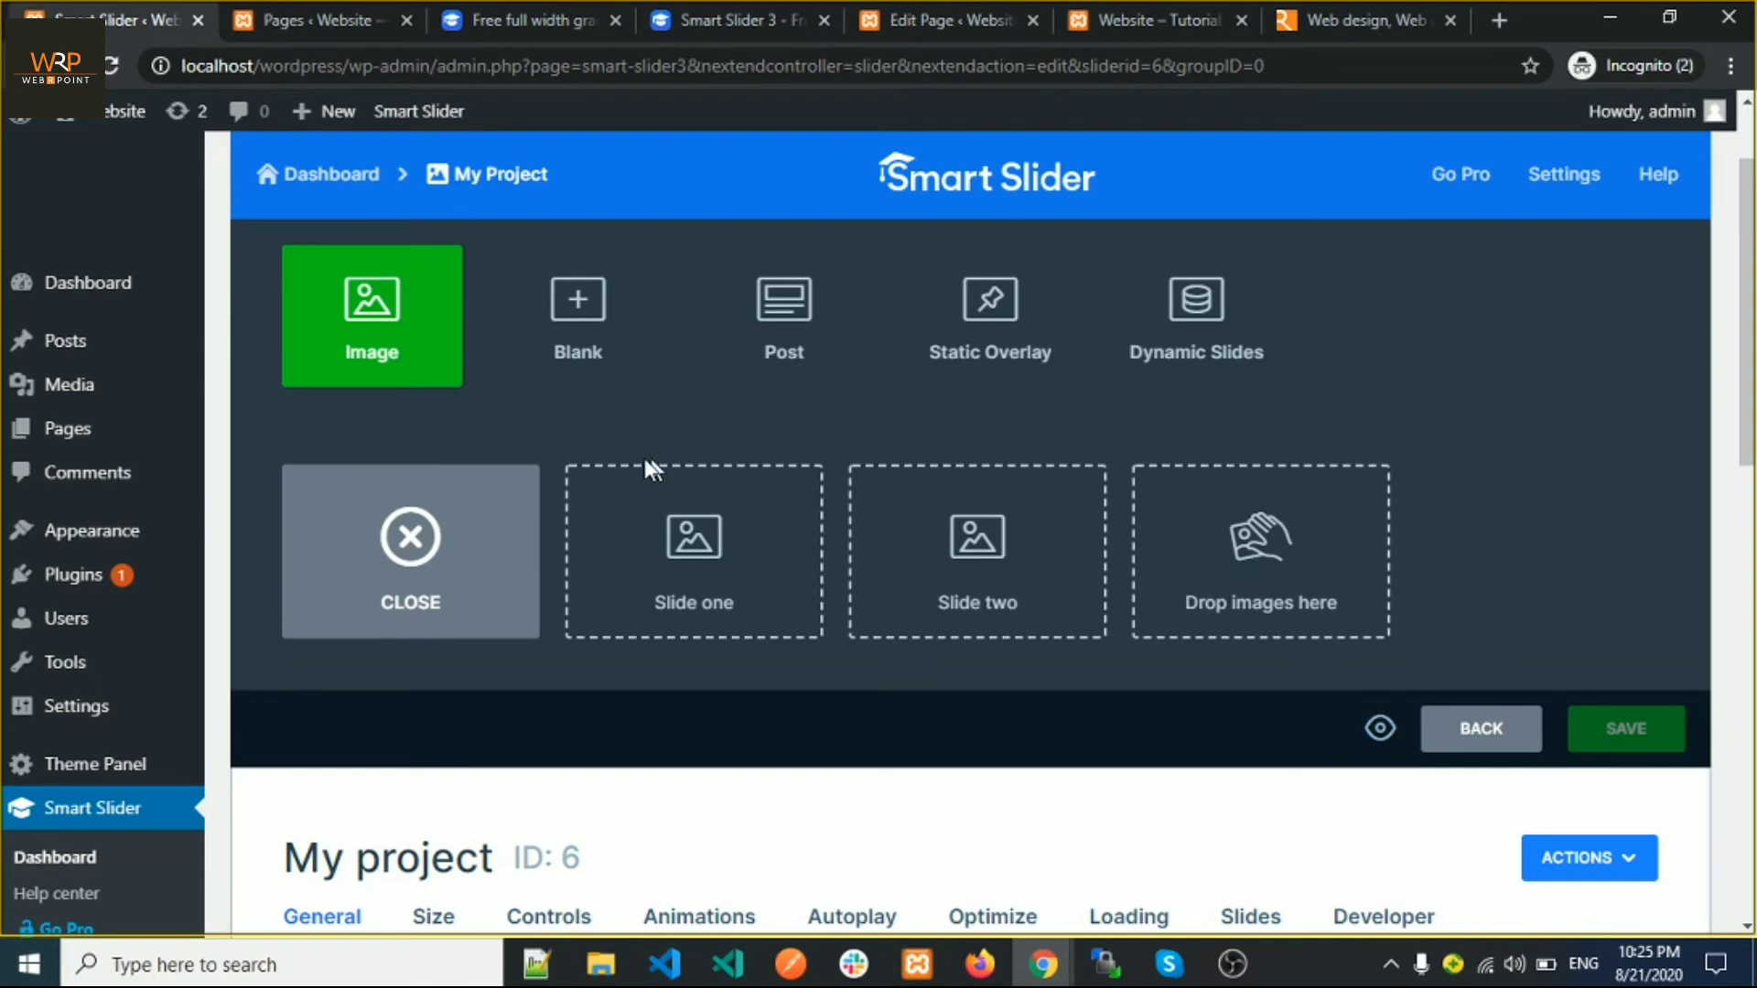
pyautogui.click(567, 316)
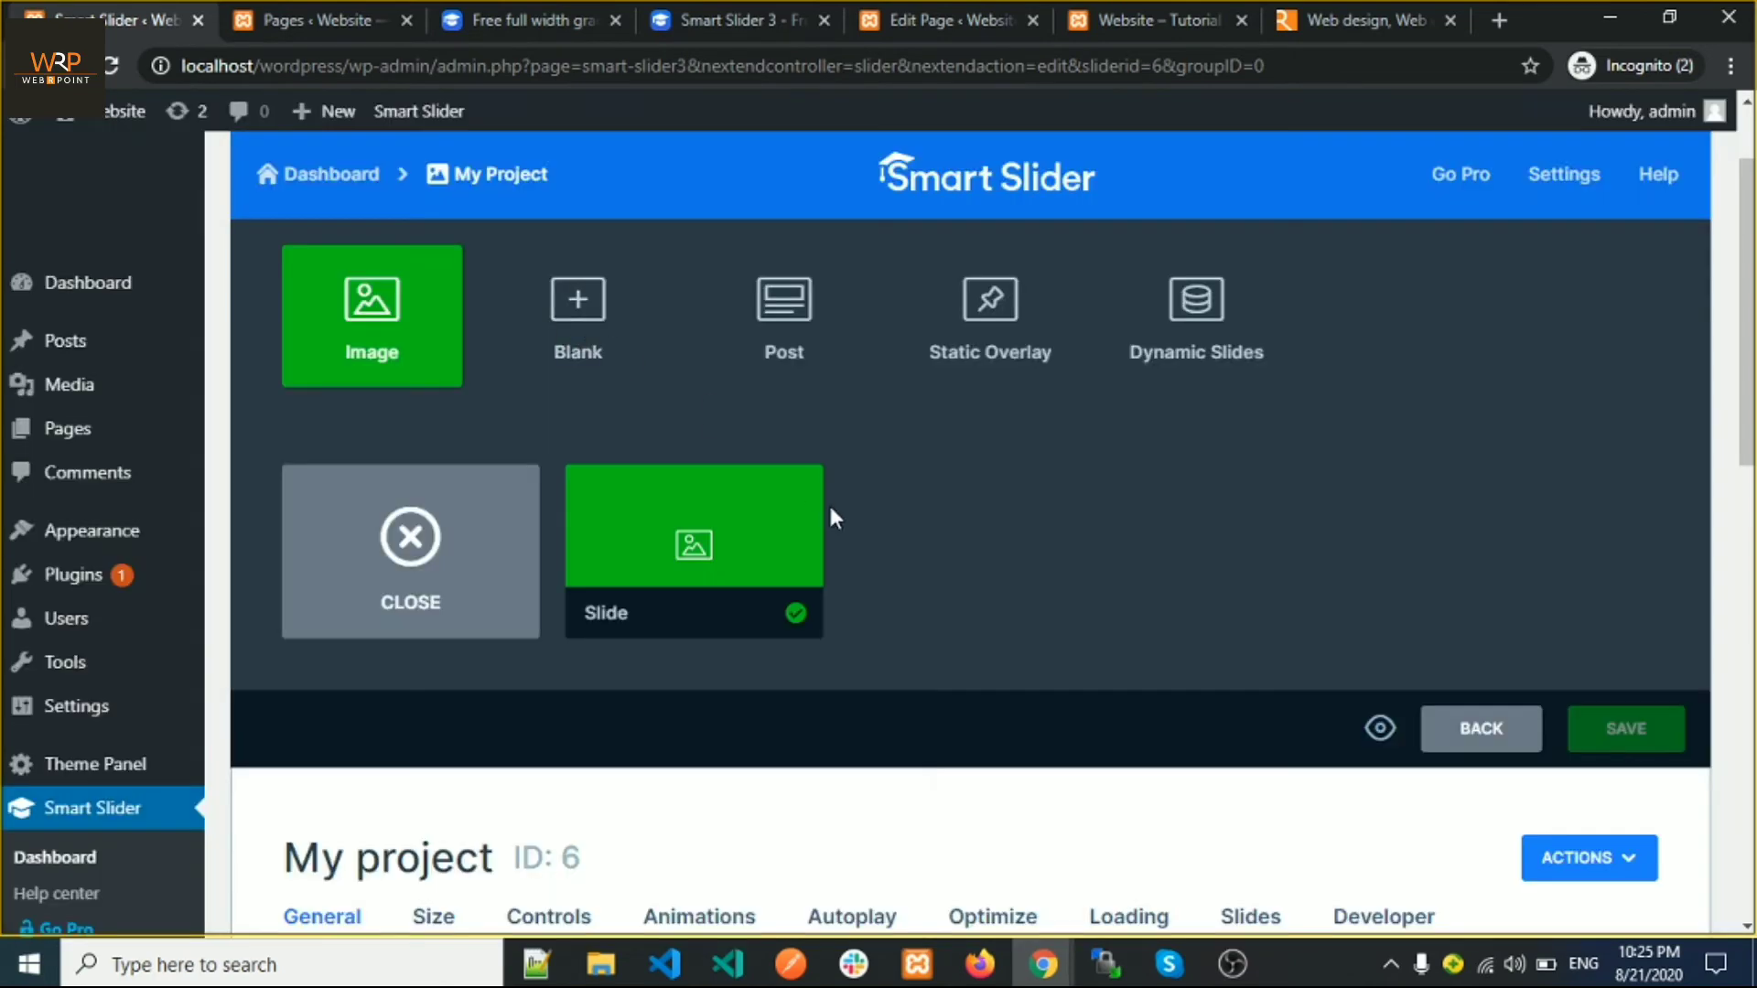
# Open the blank slide for editing and set the laptop keyboard photo from the media library as its background image
pyautogui.moveTo(697, 574)
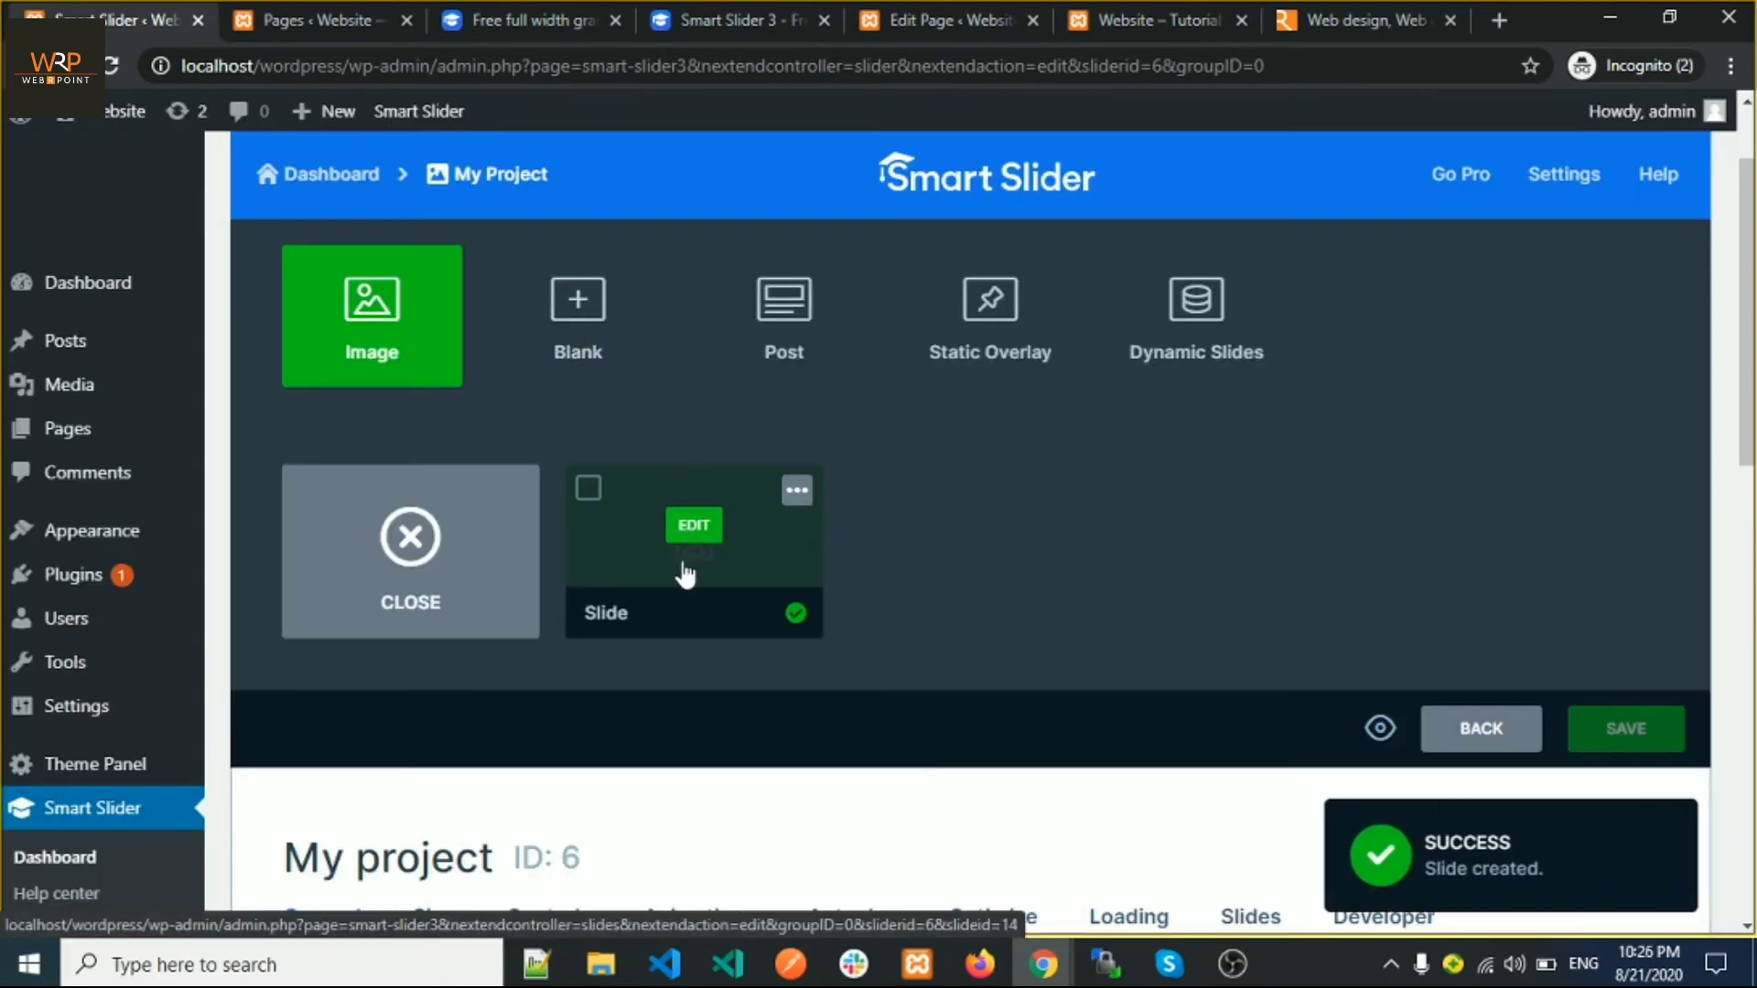
pyautogui.click(692, 536)
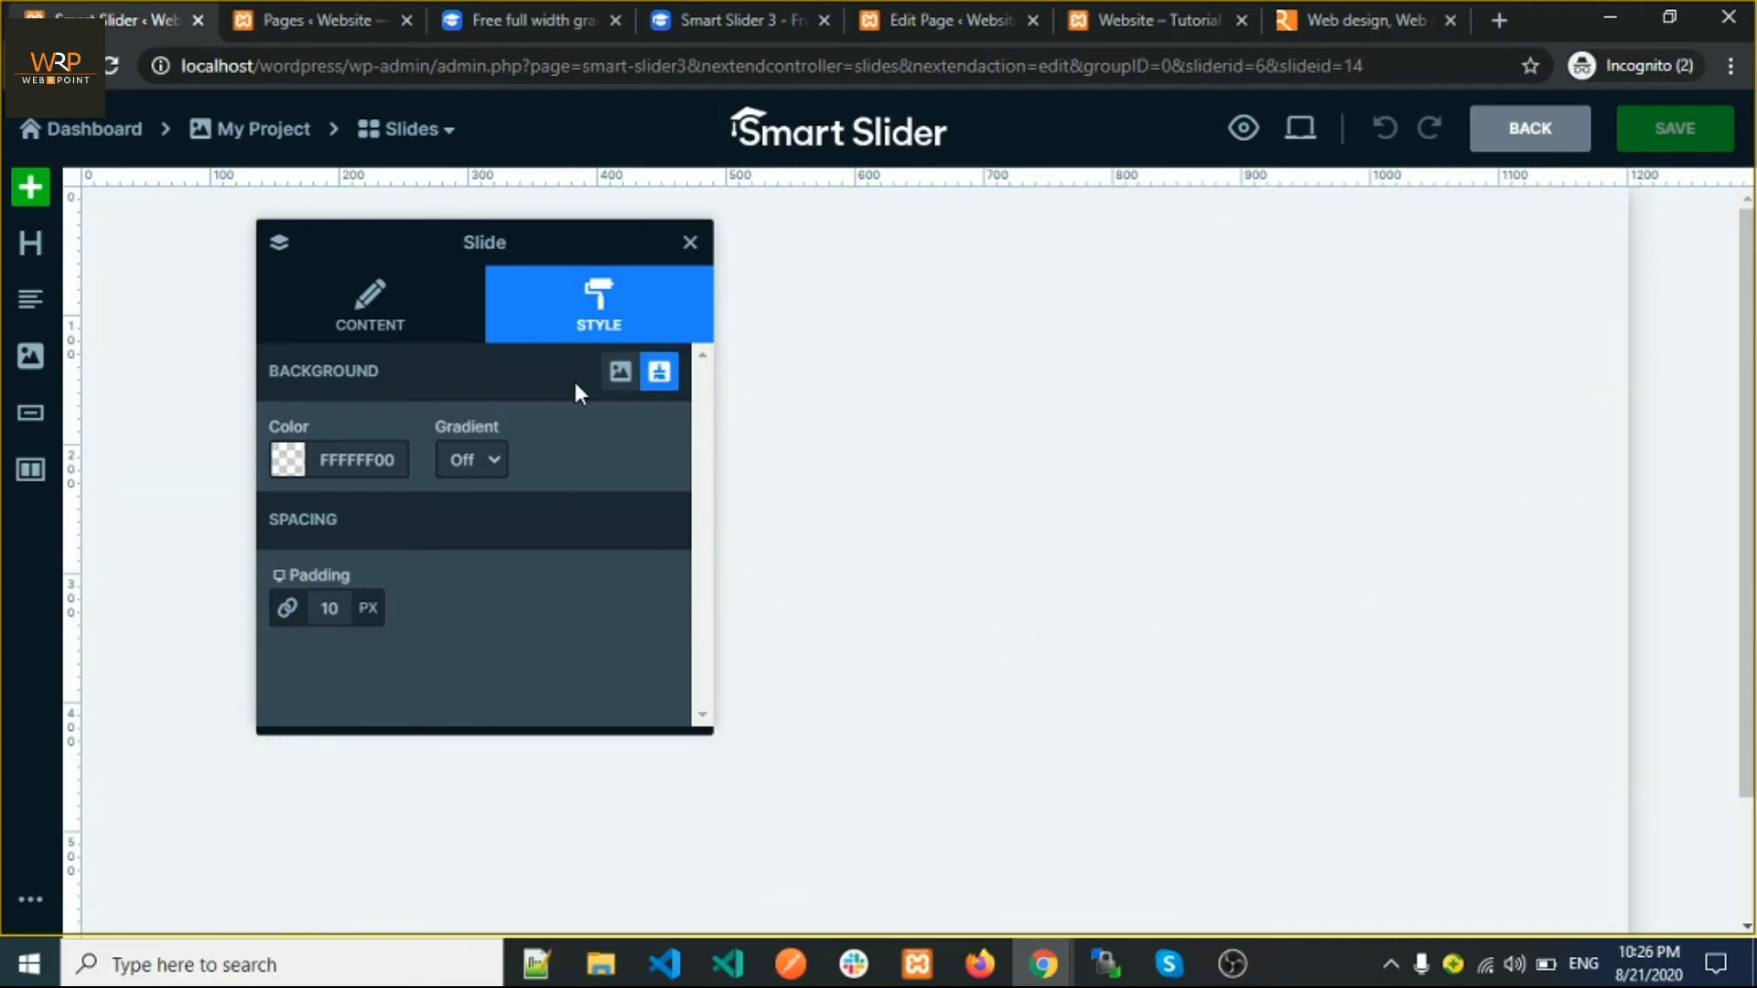
pyautogui.click(620, 372)
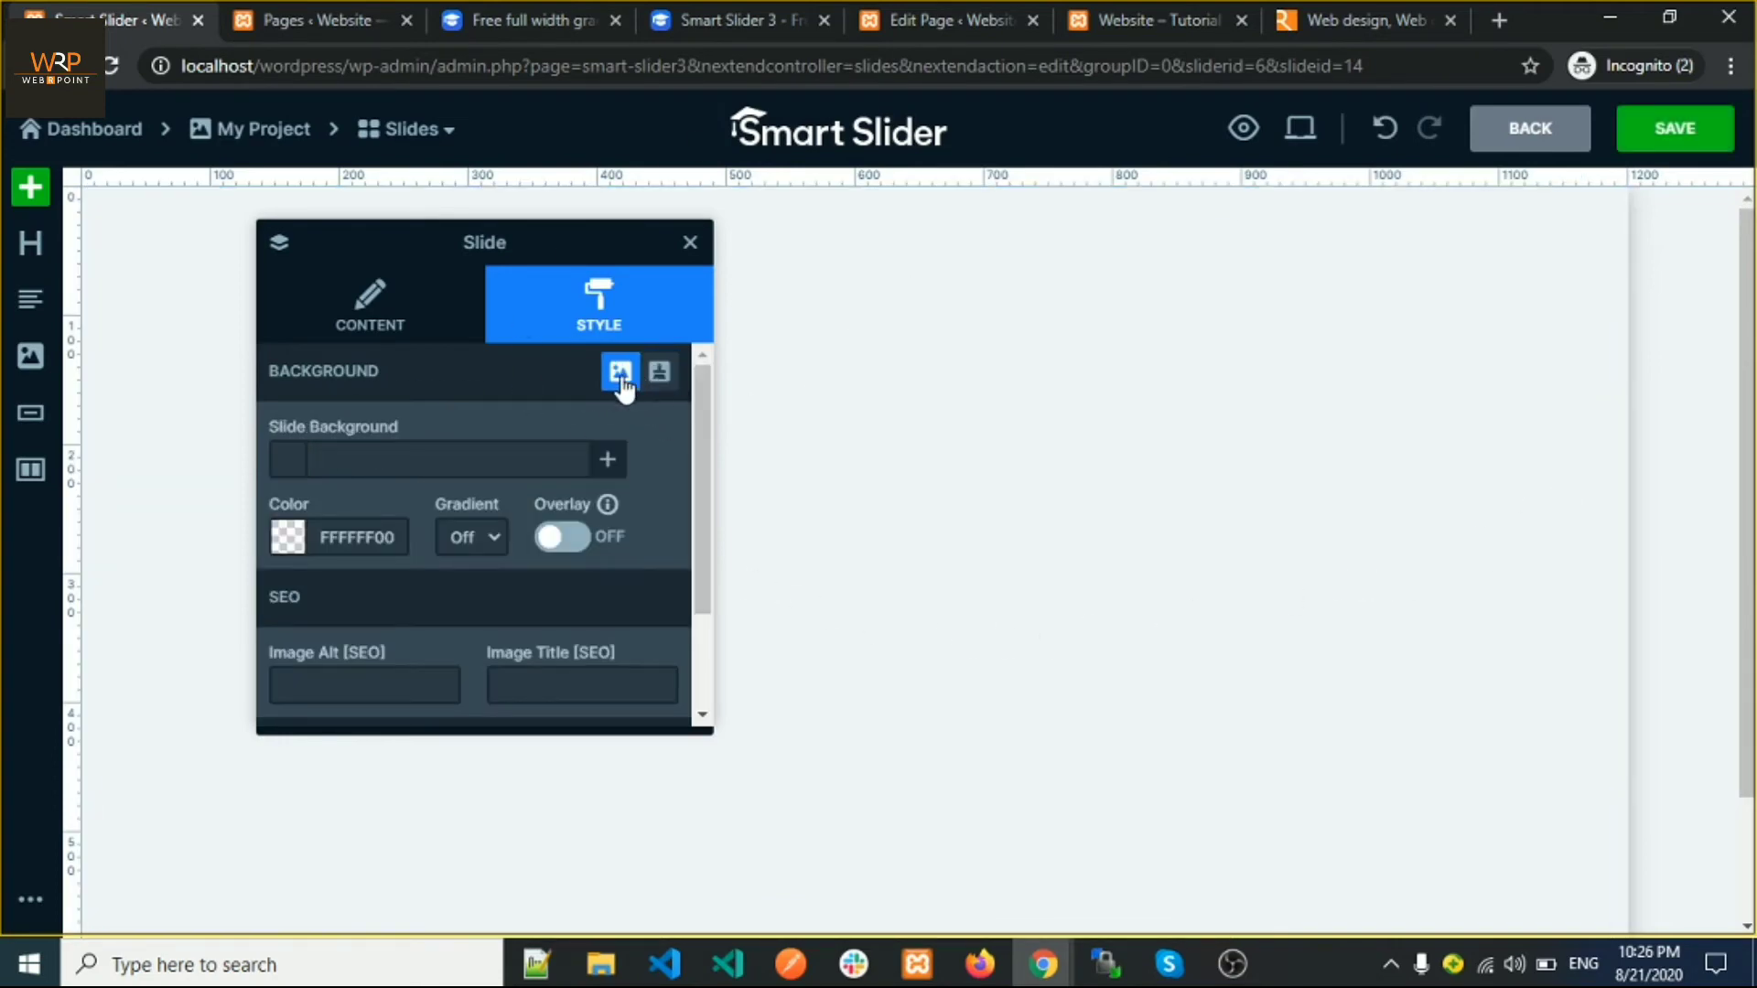
pyautogui.click(609, 460)
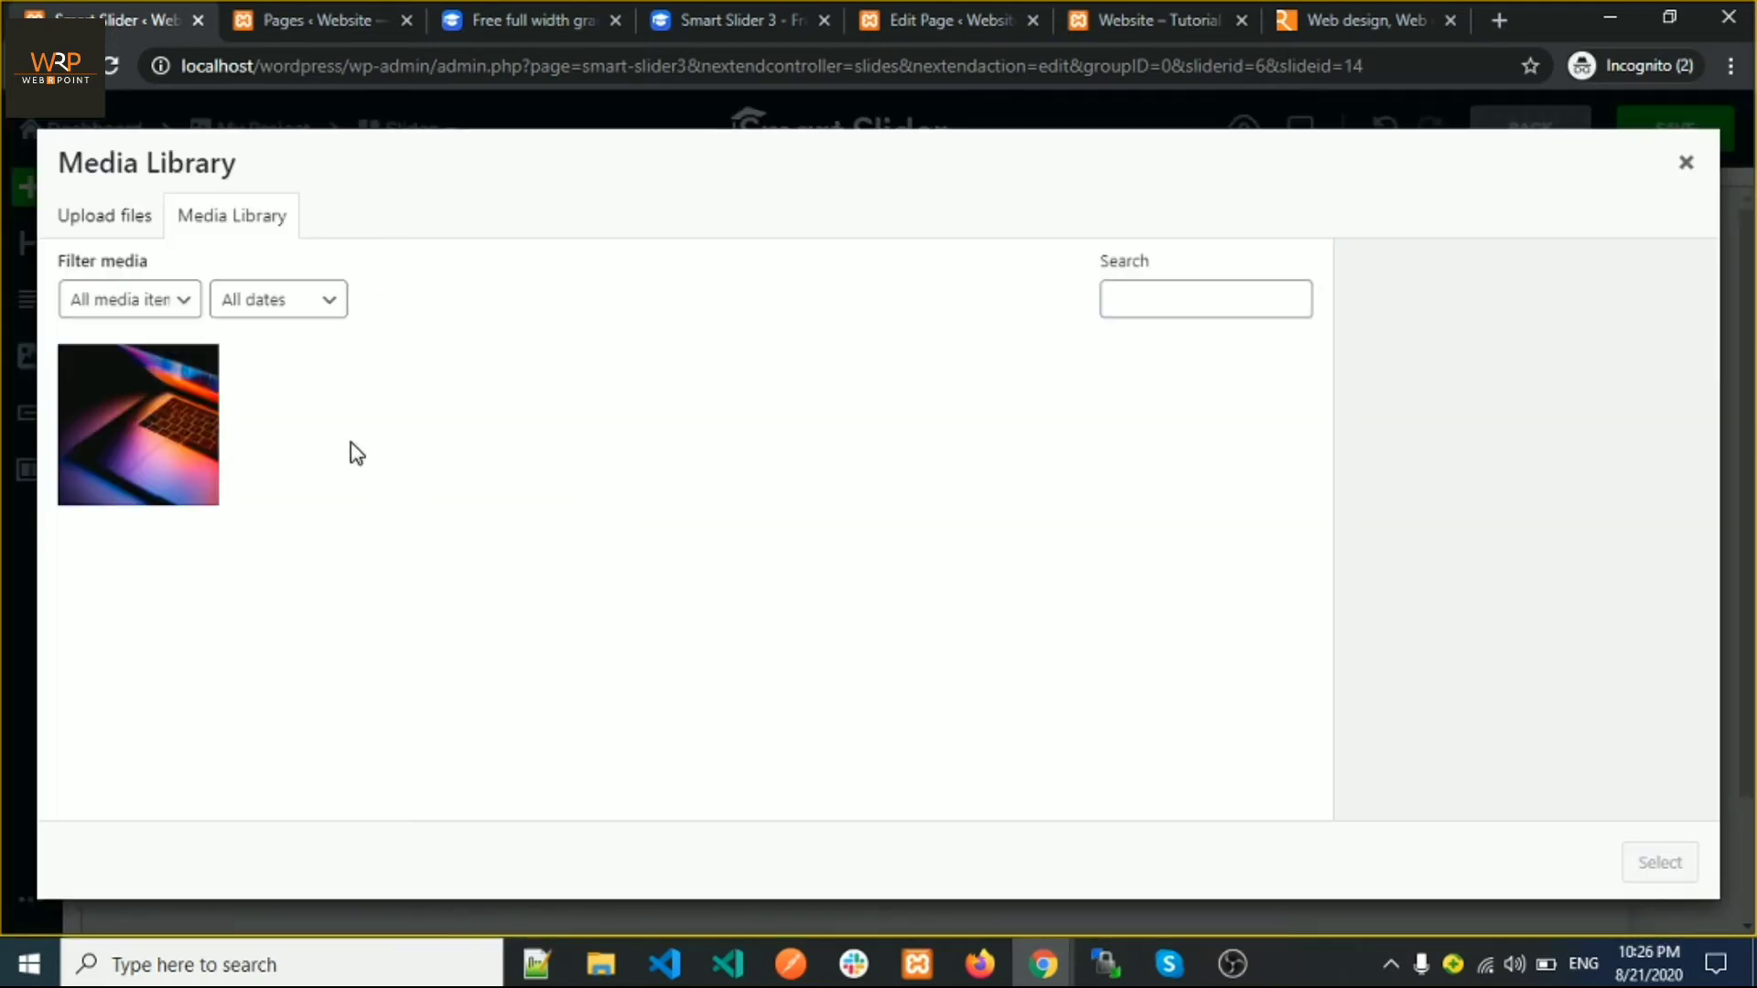
pyautogui.click(204, 409)
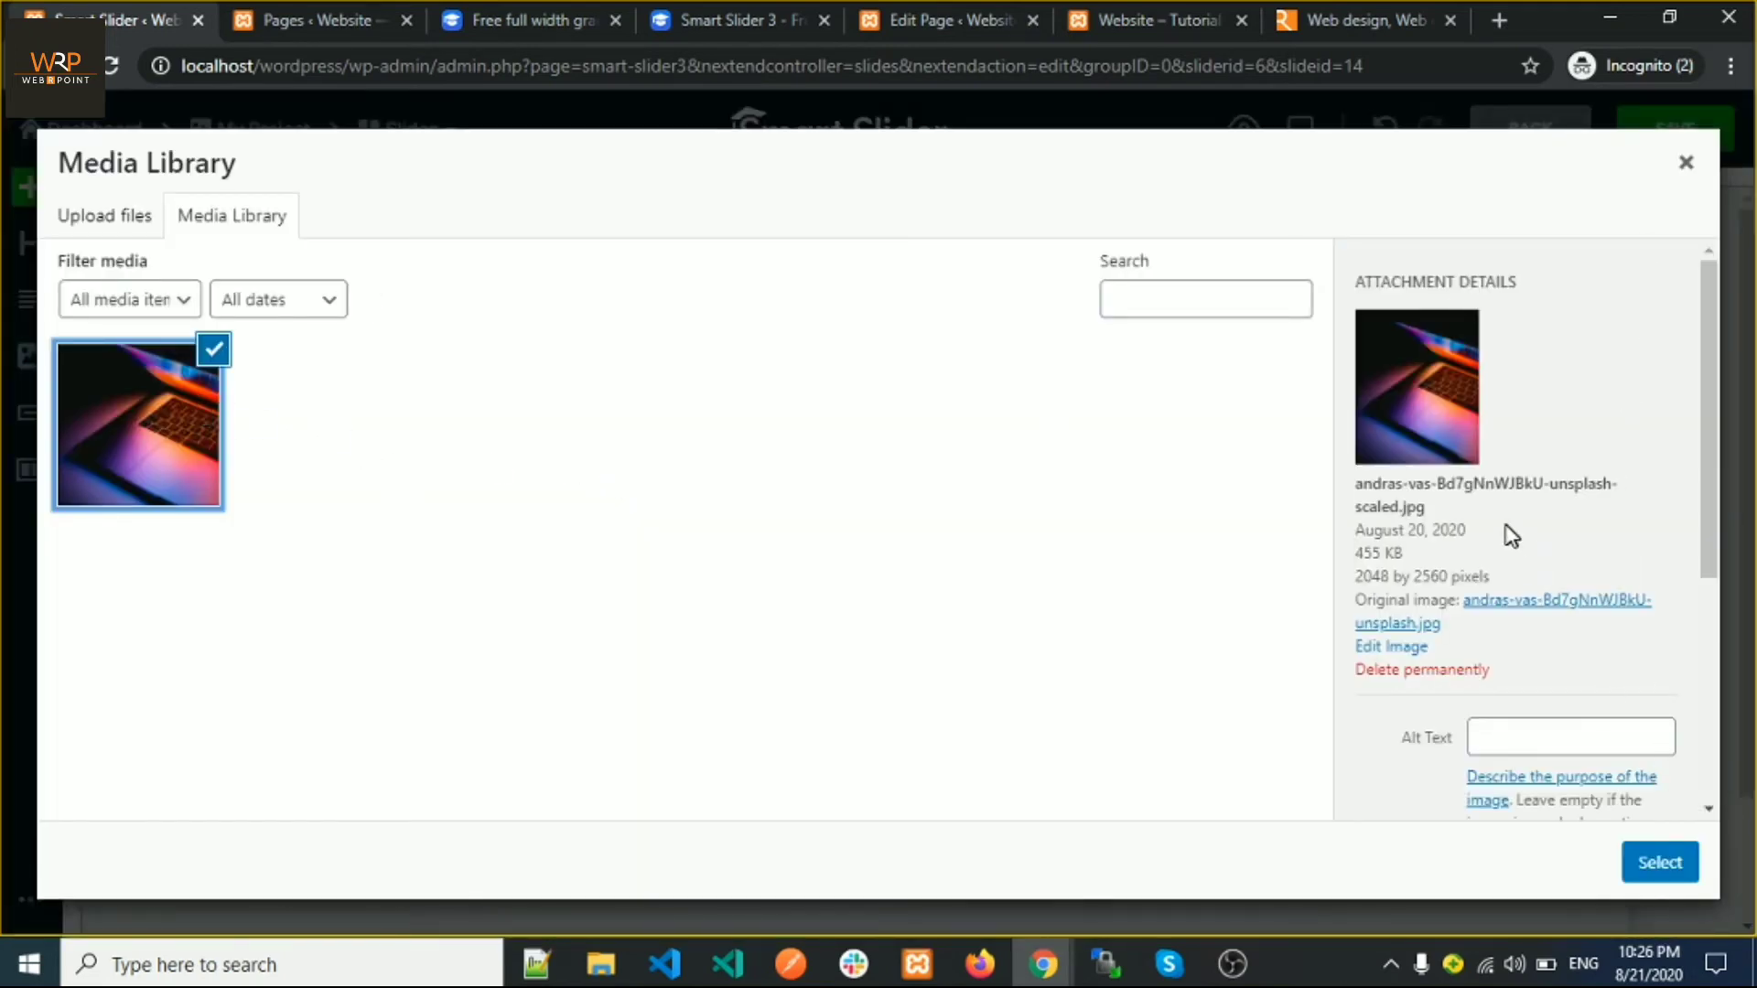
pyautogui.click(1657, 860)
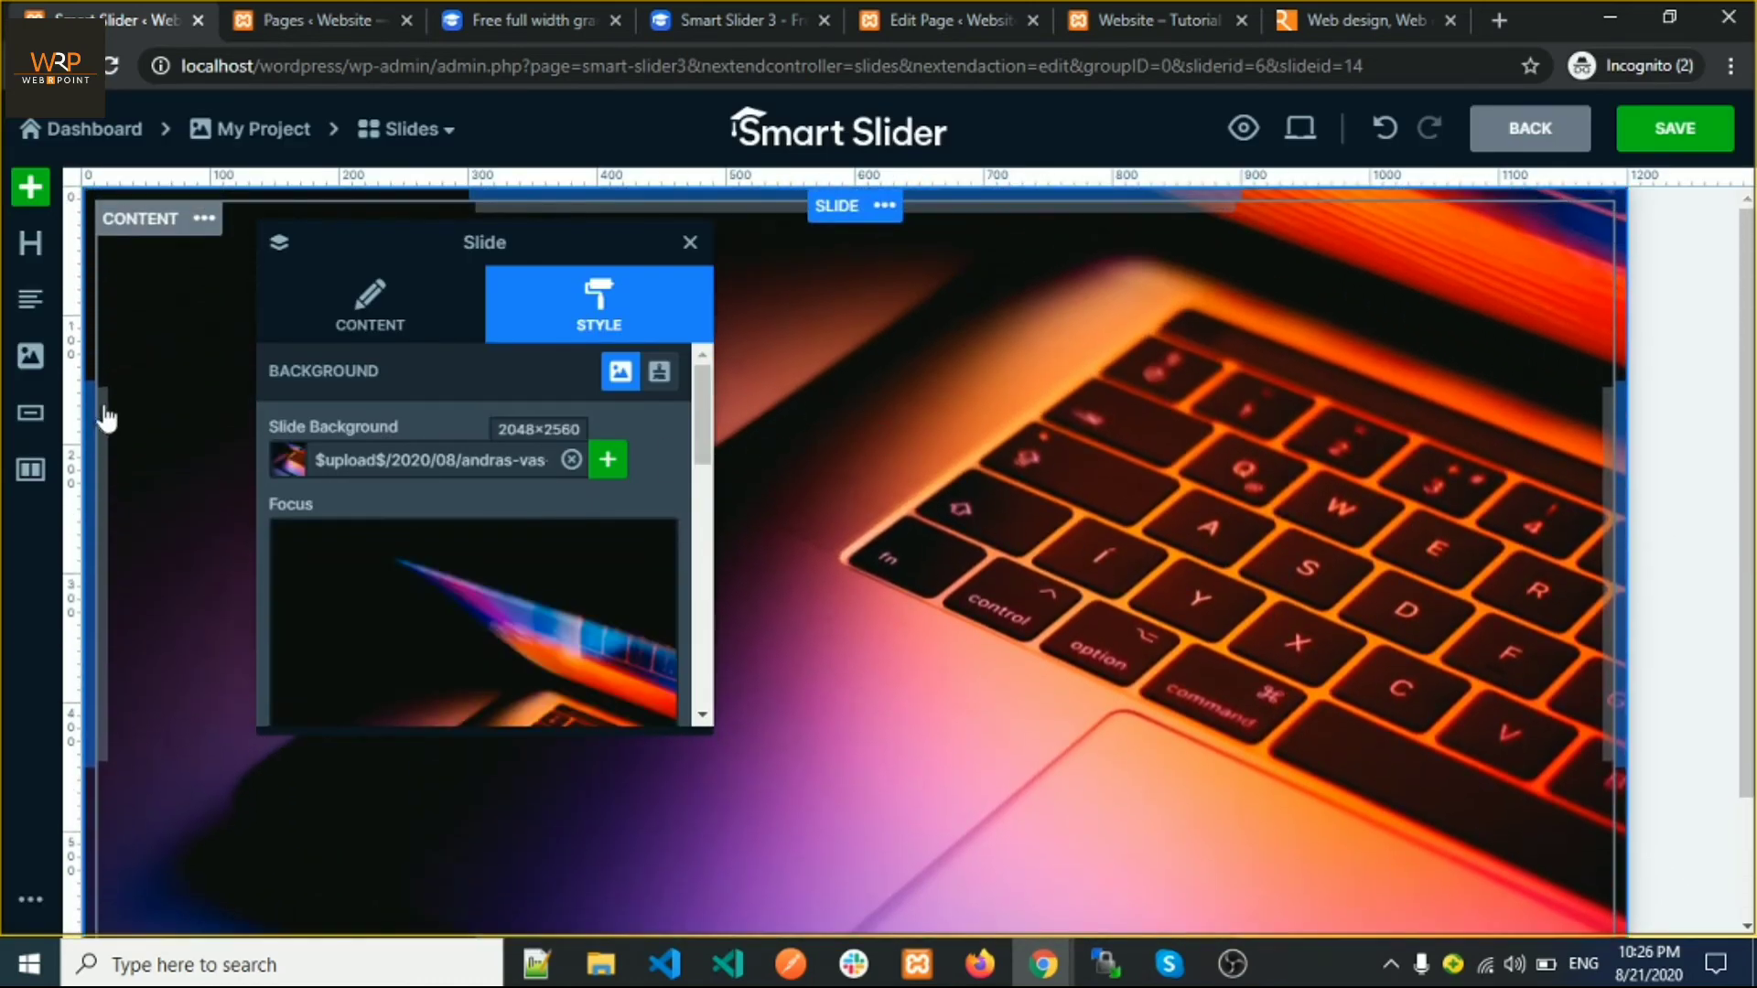
# Add a heading layer with the text TEST to the slide and save the slide
pyautogui.click(30, 245)
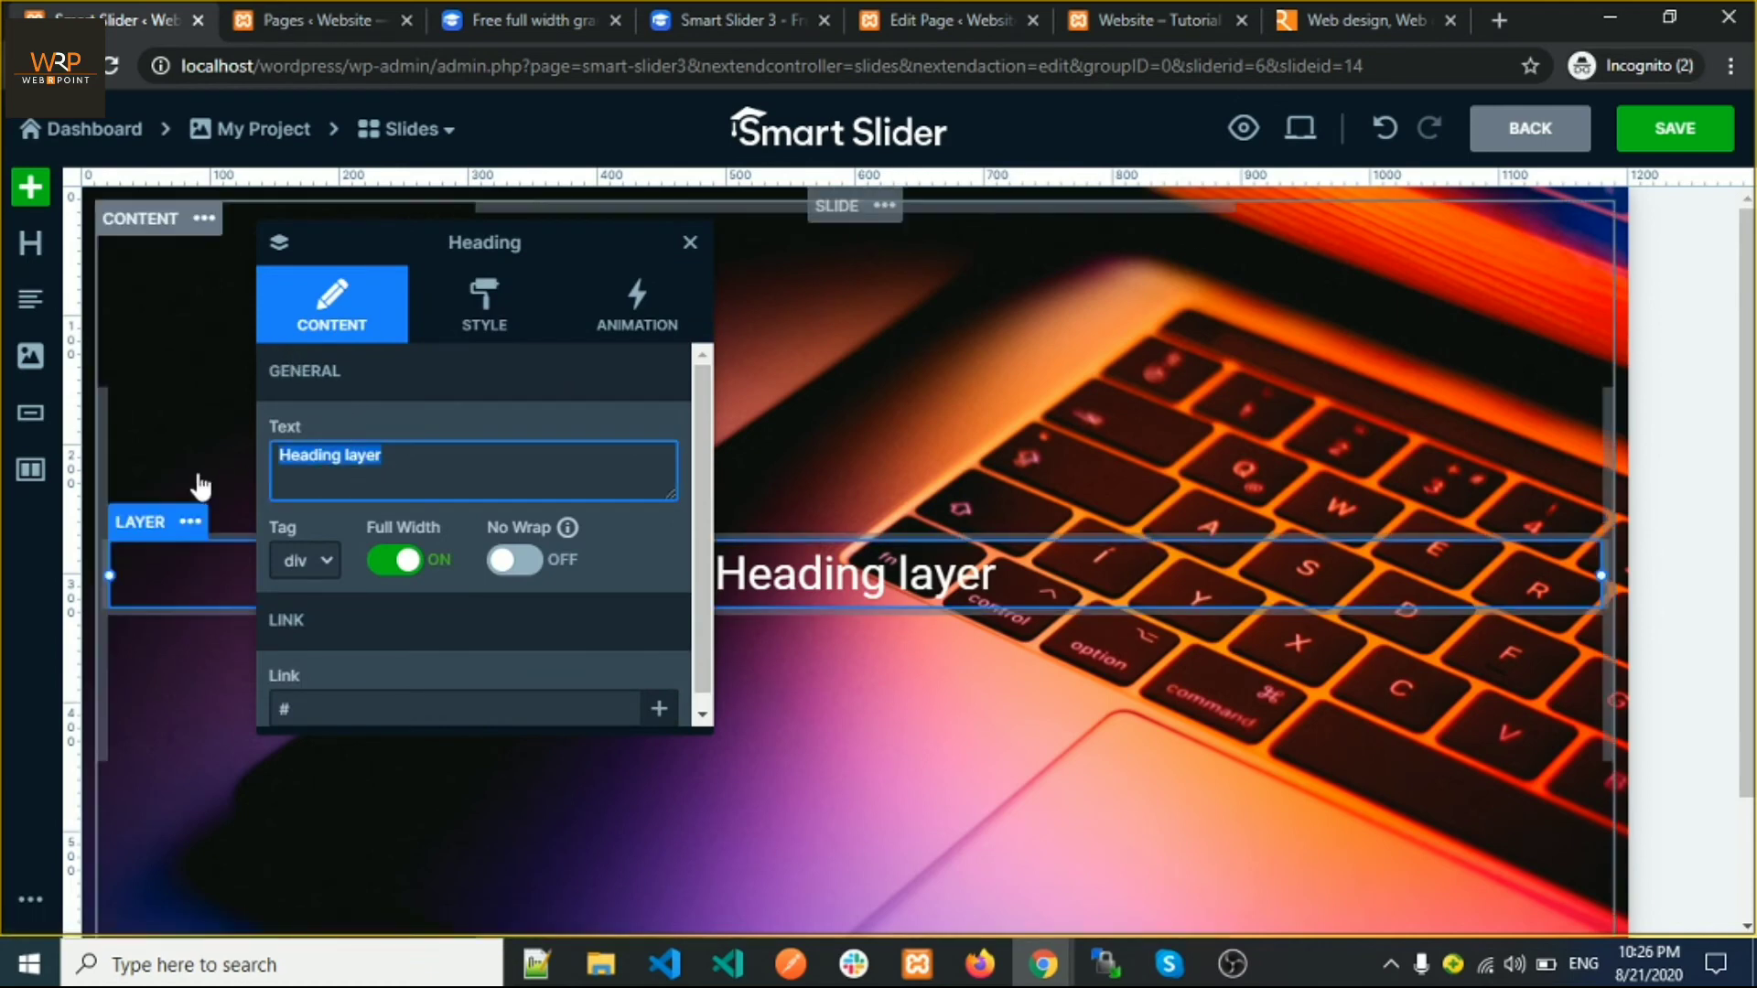
pyautogui.write('TEST')
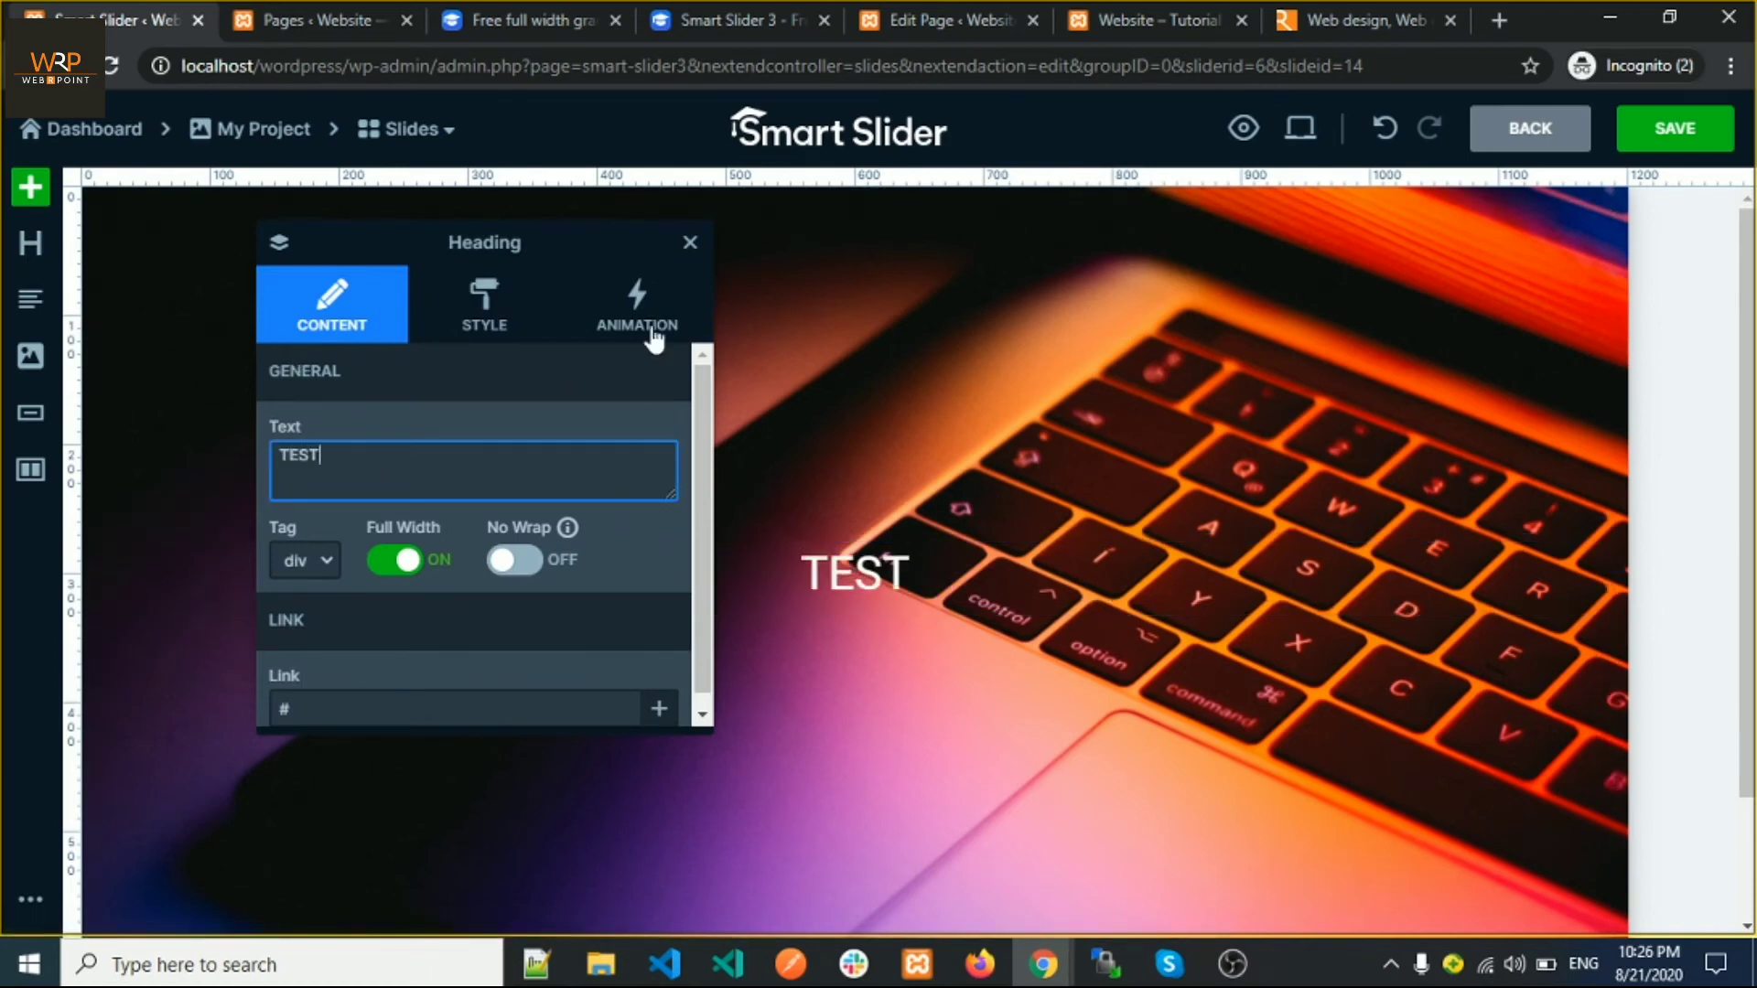
pyautogui.moveTo(853, 584); pyautogui.dragTo(913, 491)
pyautogui.click(704, 249)
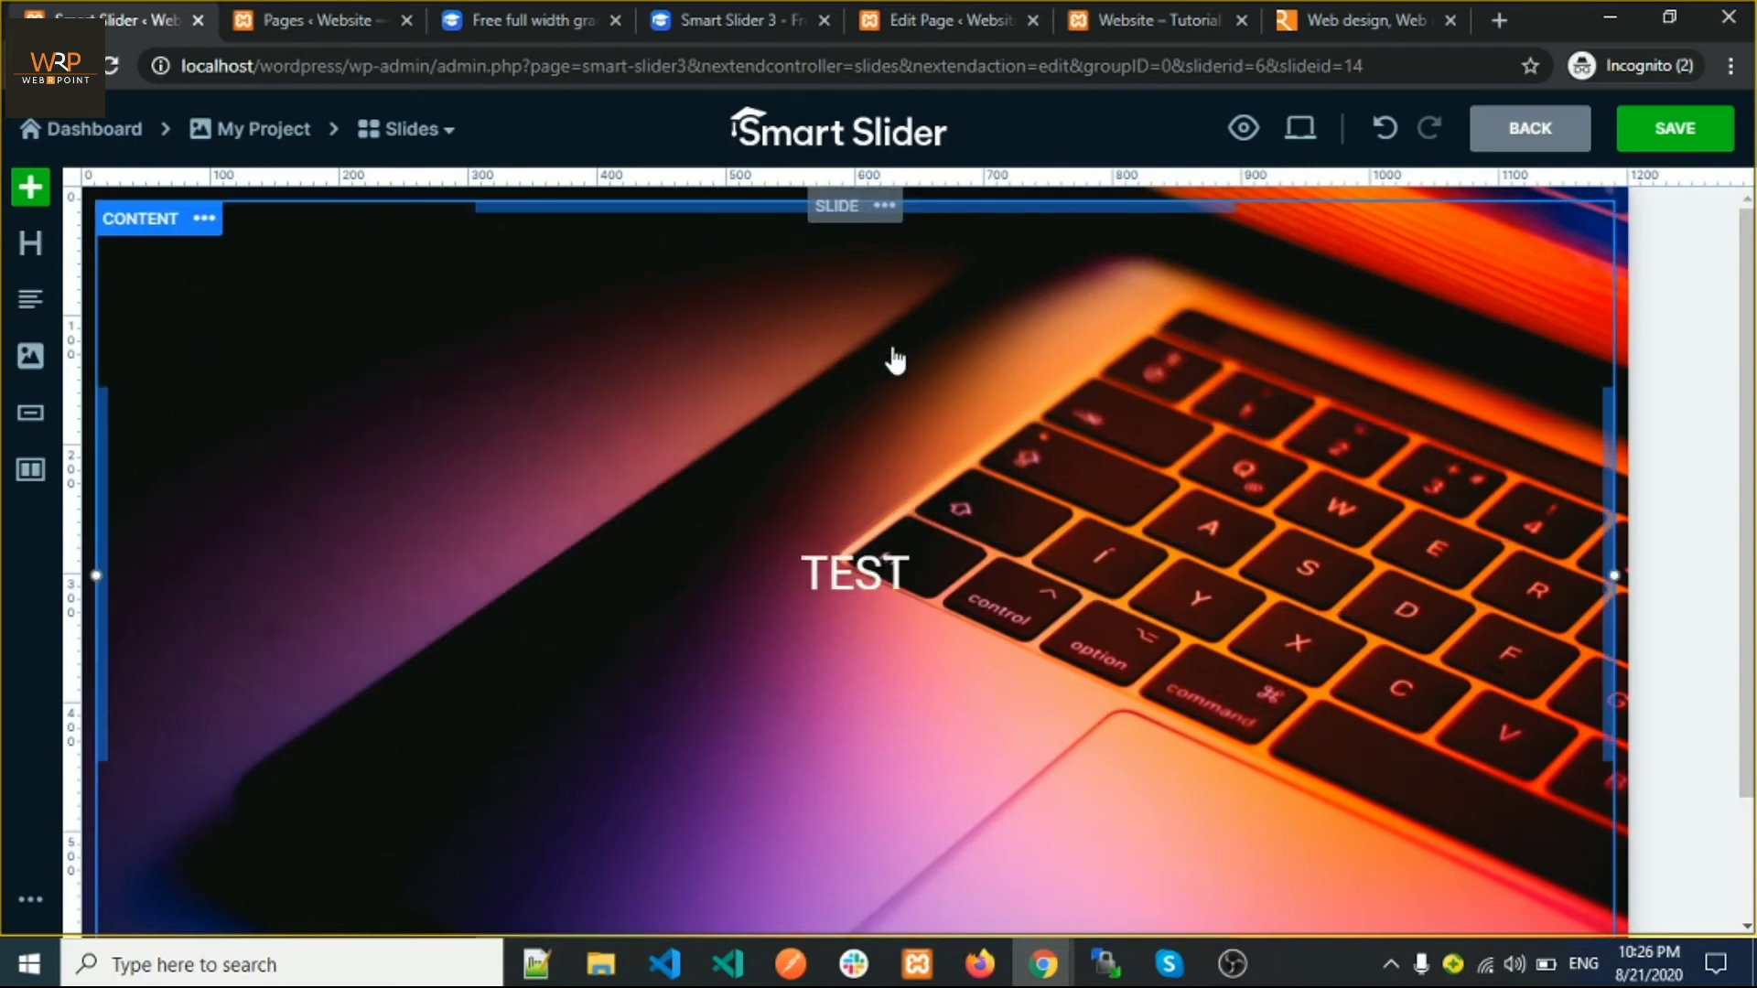
pyautogui.scroll(-2, 760, 525)
pyautogui.scroll(2, 750, 518)
pyautogui.click(1702, 130)
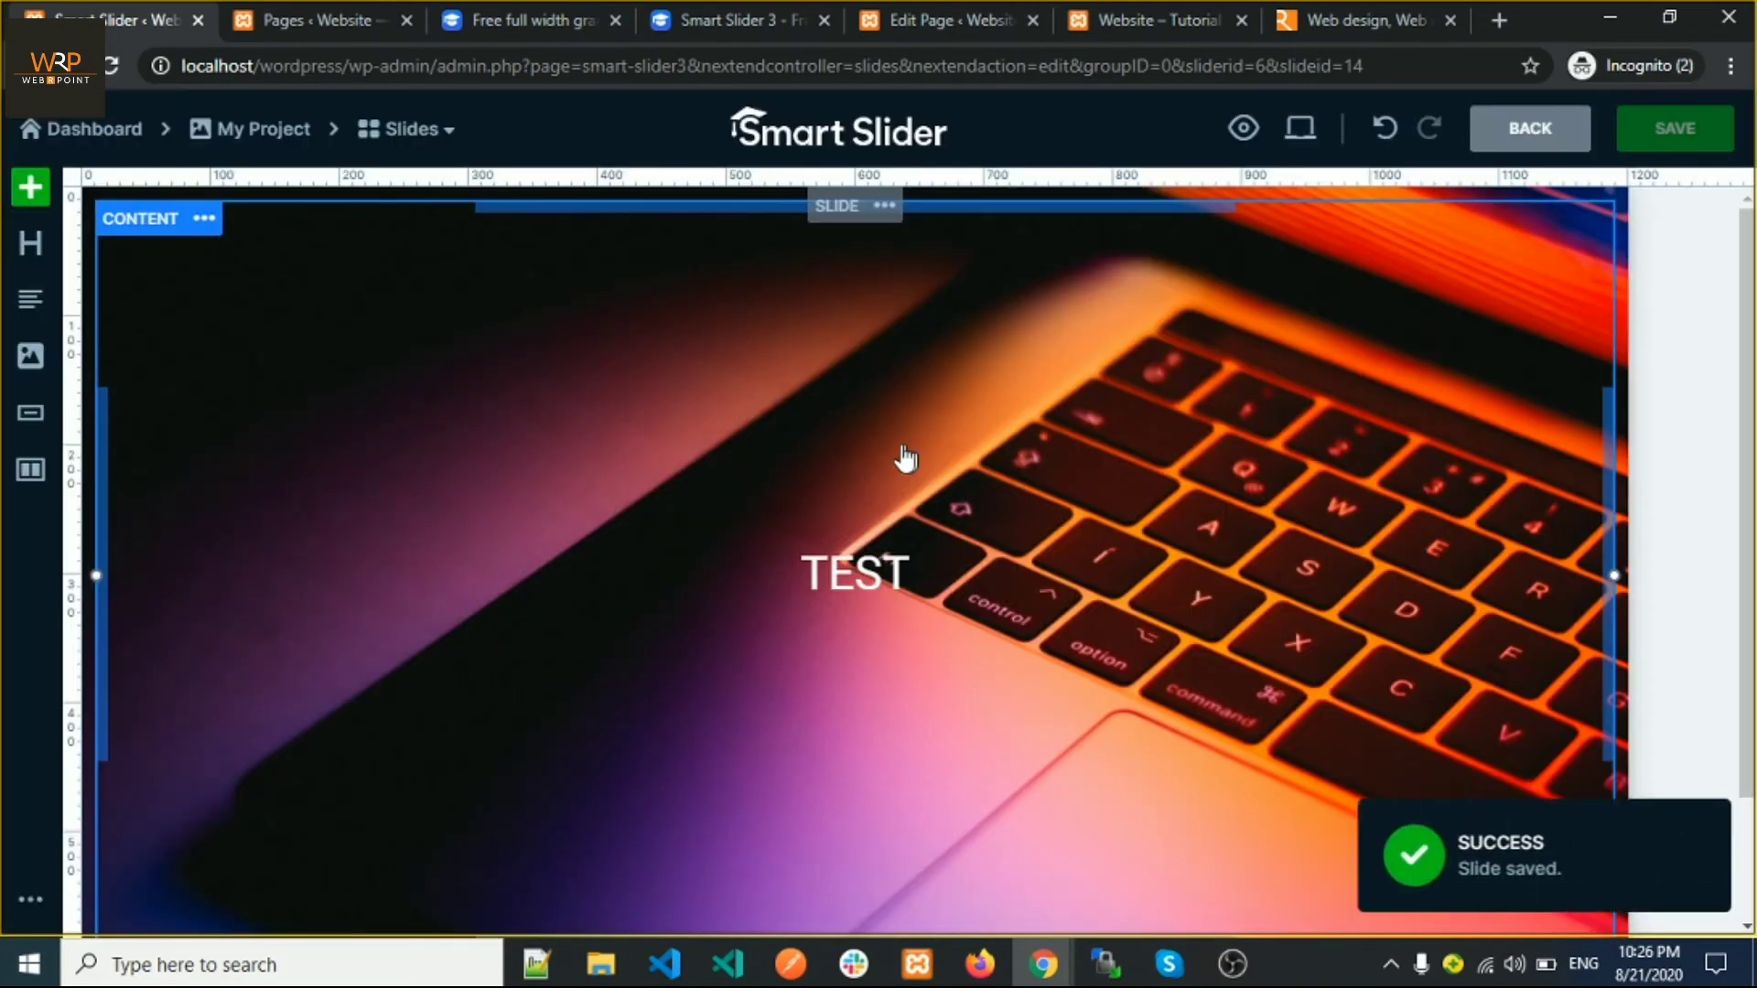
# Look over the slide list inside the slide editor and return to the My Project overview
pyautogui.click(400, 134)
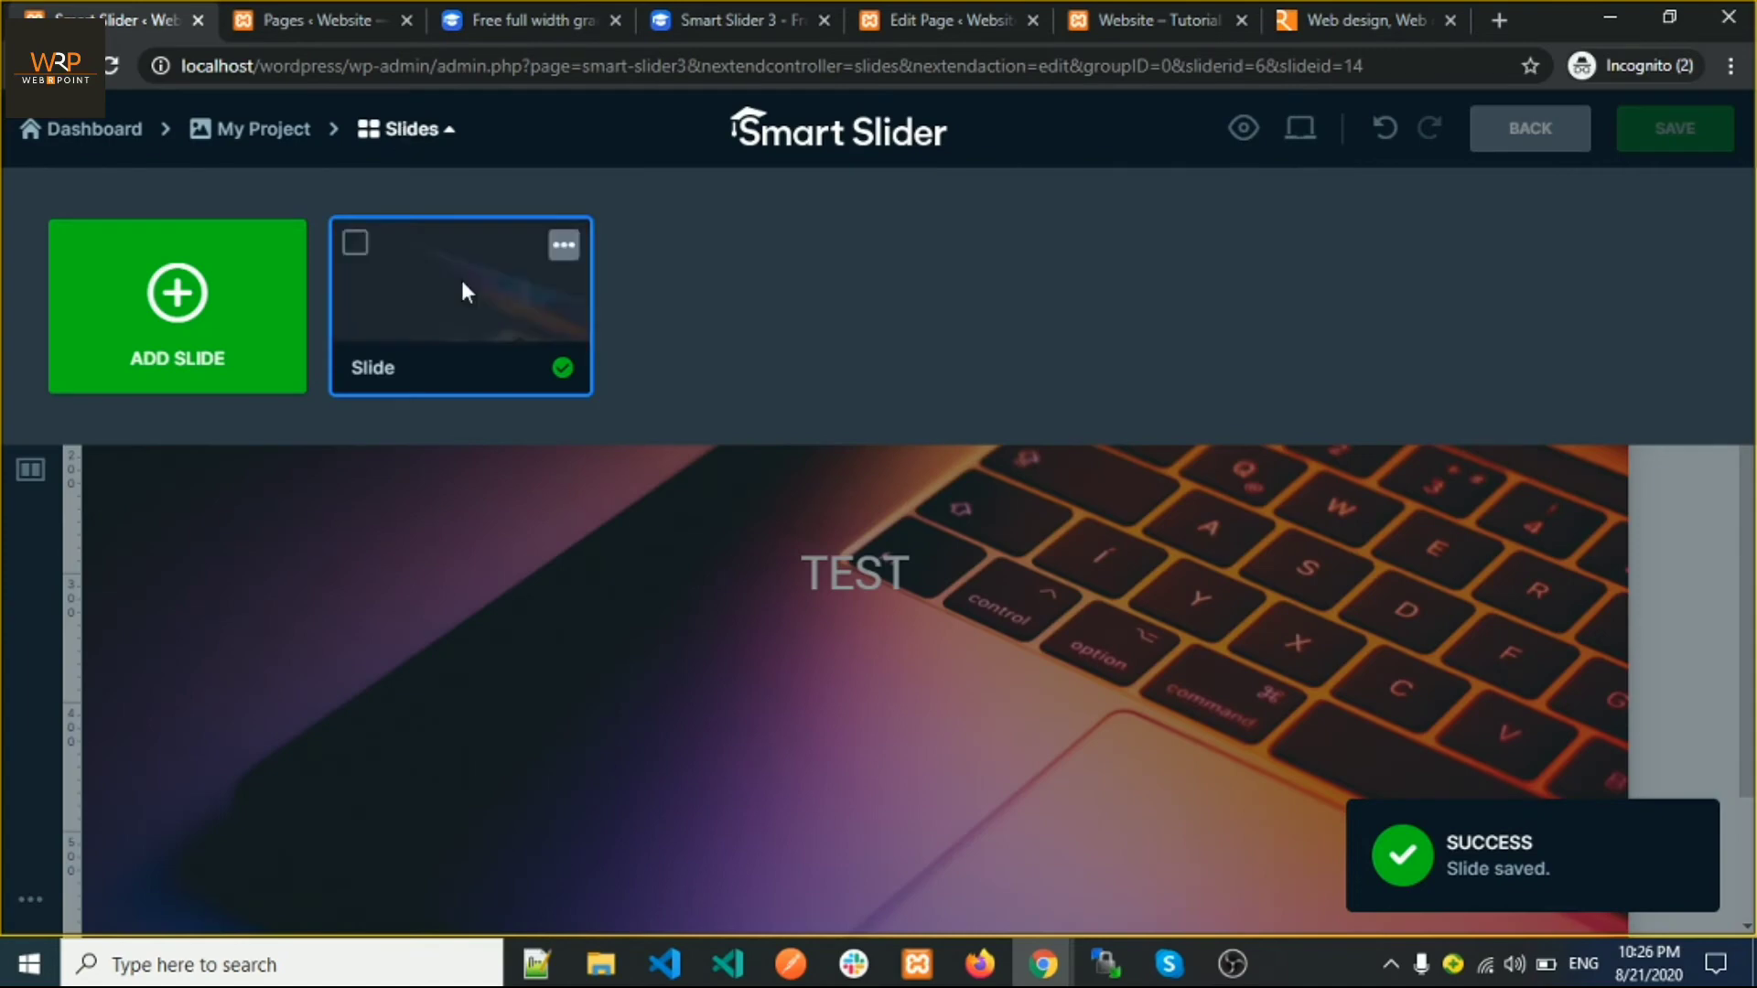
pyautogui.click(560, 247)
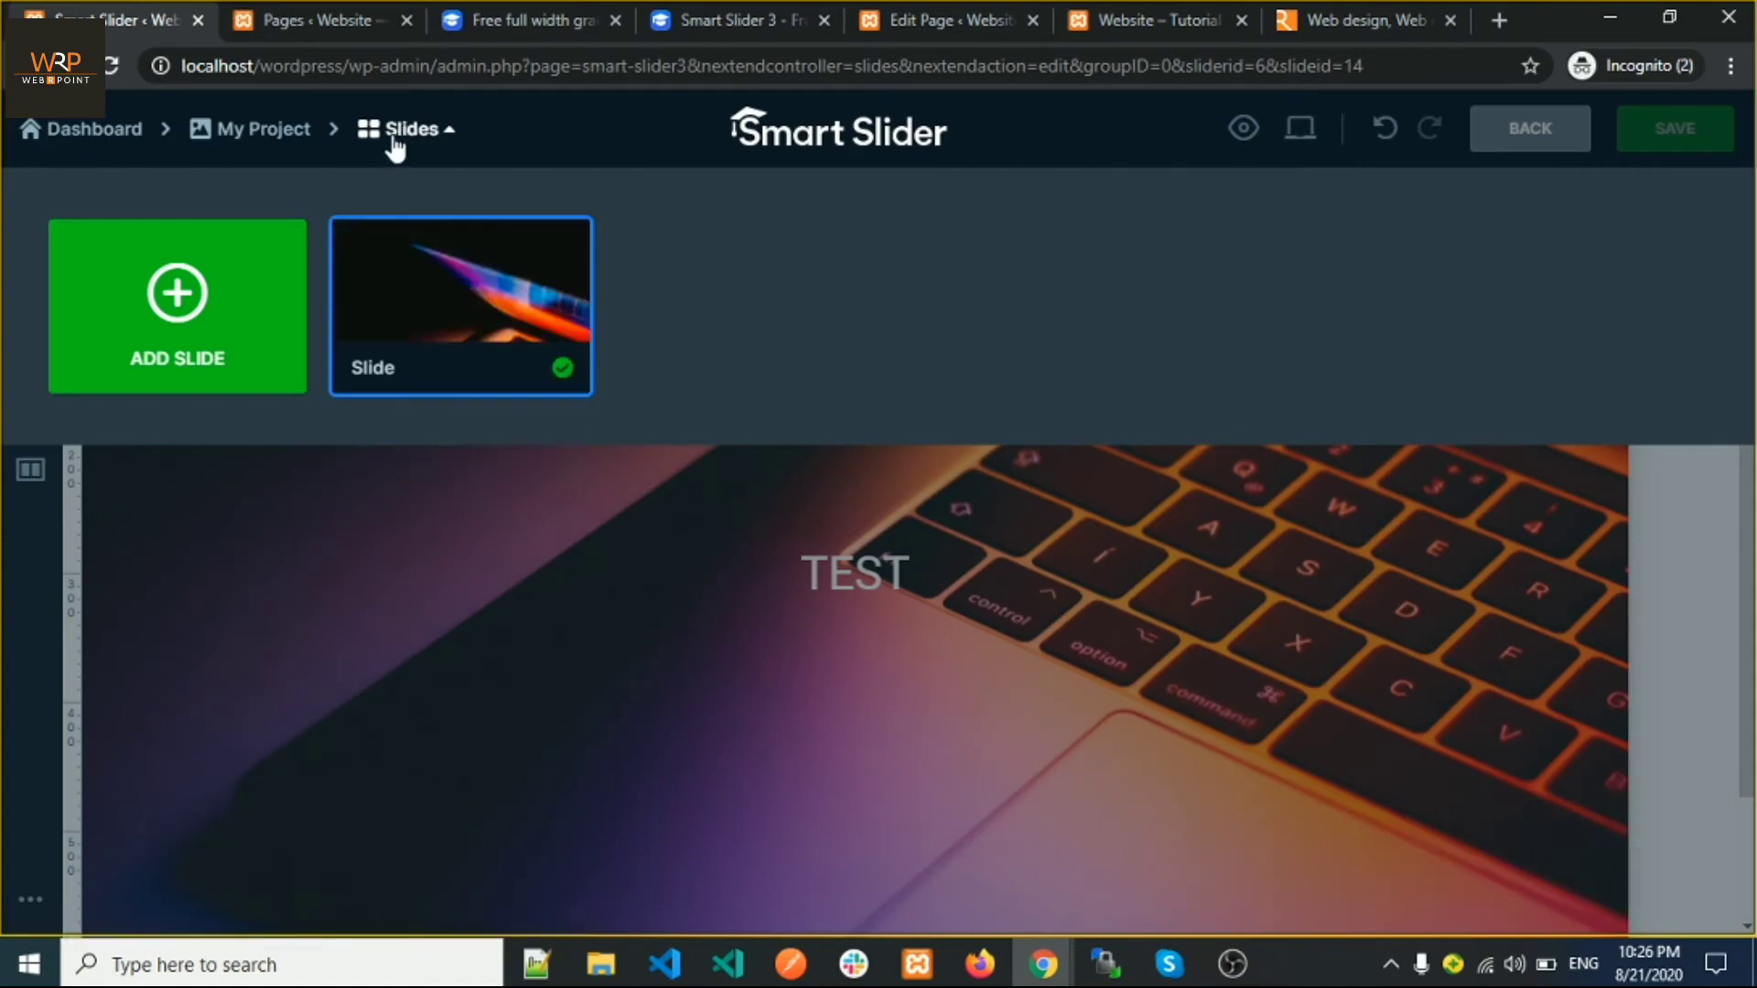
pyautogui.click(392, 139)
pyautogui.click(249, 135)
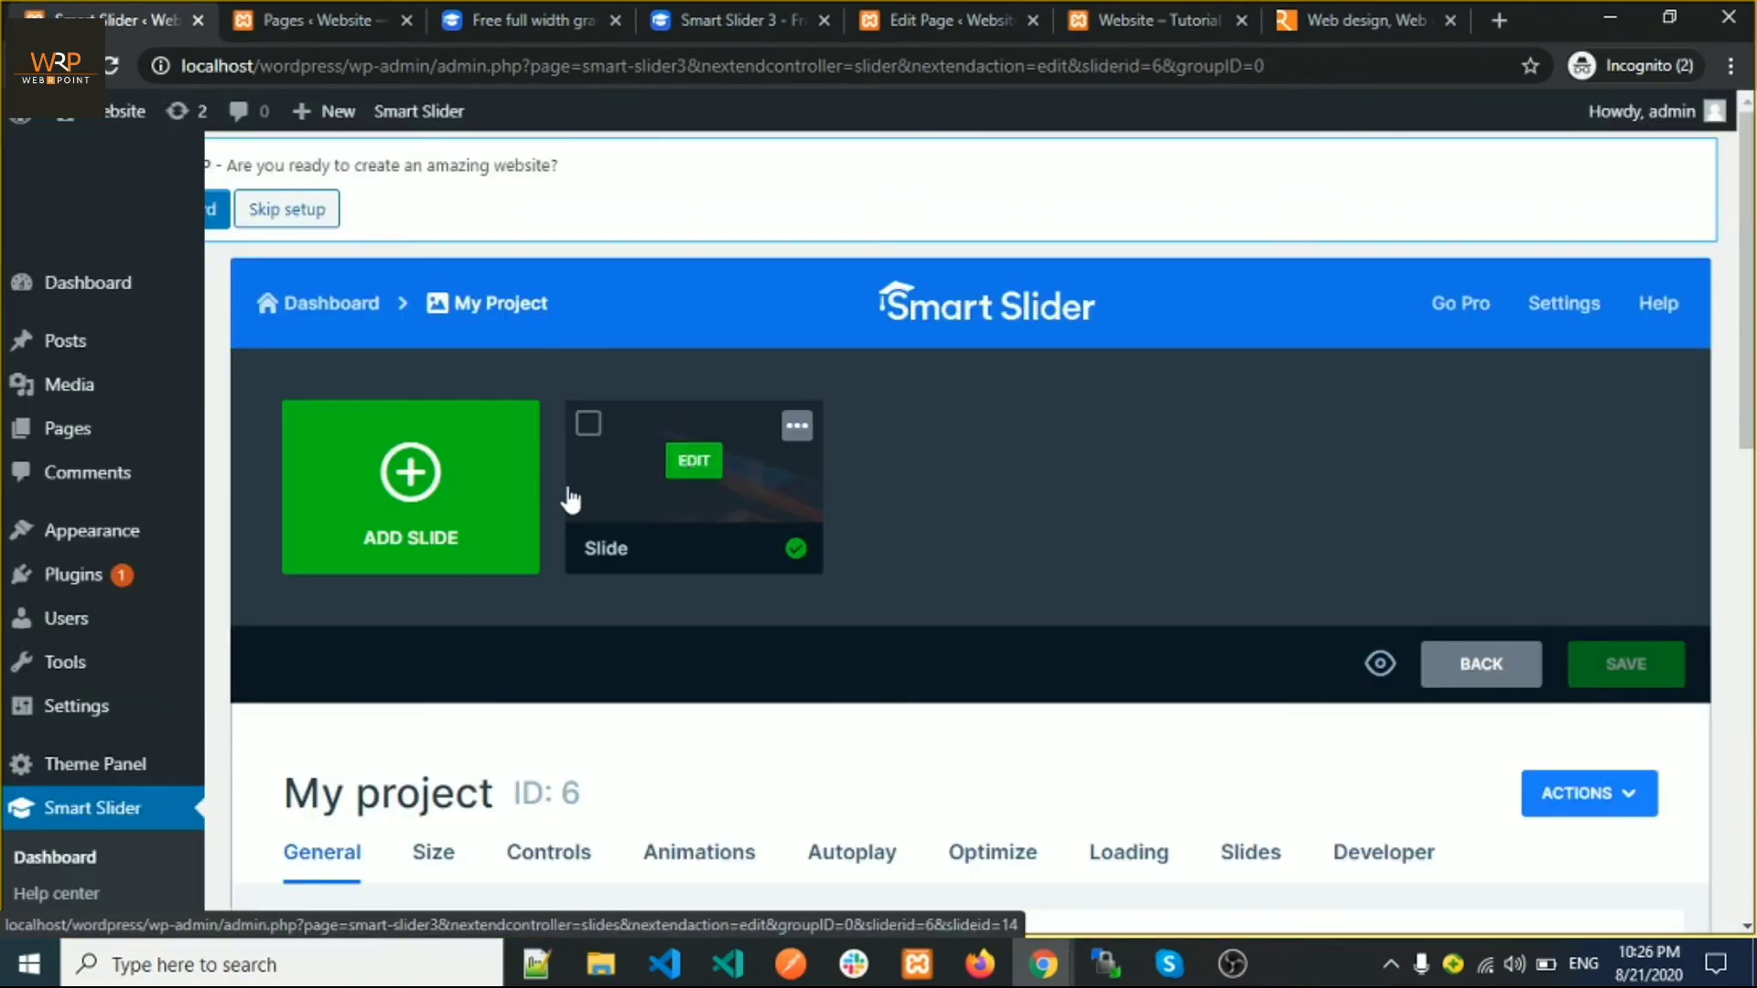
# Duplicate the project's slide, check the copy in the slide editor and return to the project overview
pyautogui.scroll(-3, 827, 525)
pyautogui.scroll(1, 823, 512)
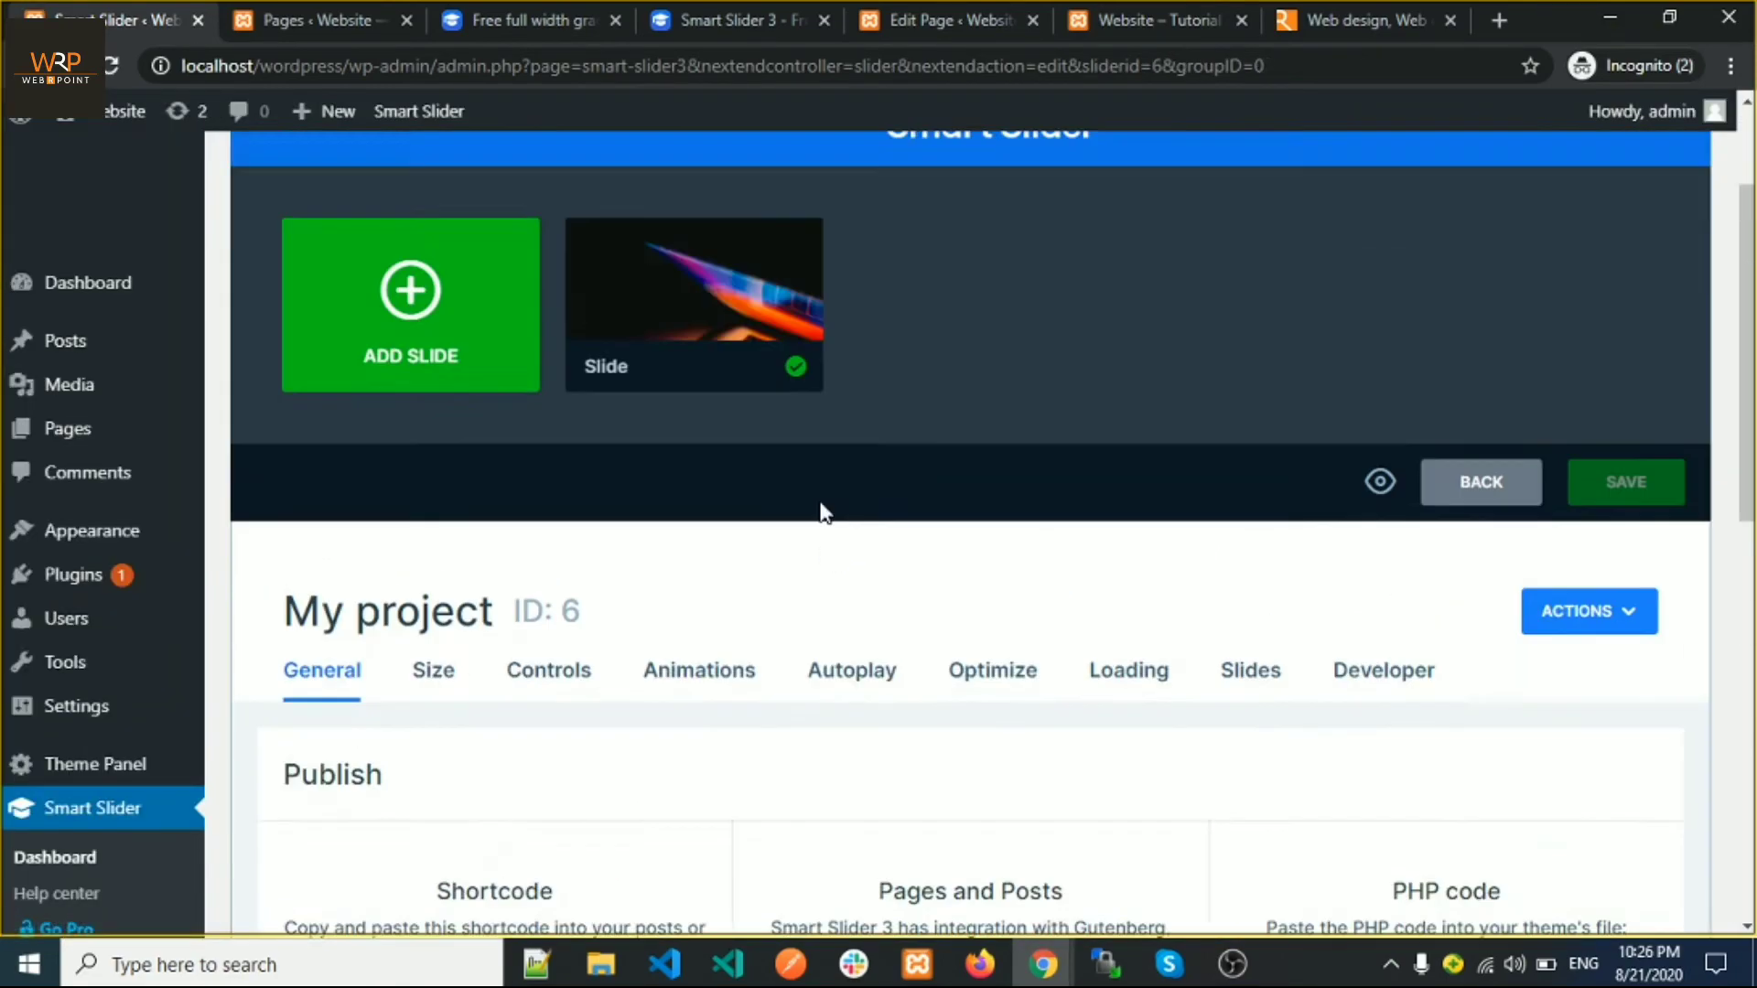
pyautogui.scroll(2, 822, 511)
pyautogui.click(797, 425)
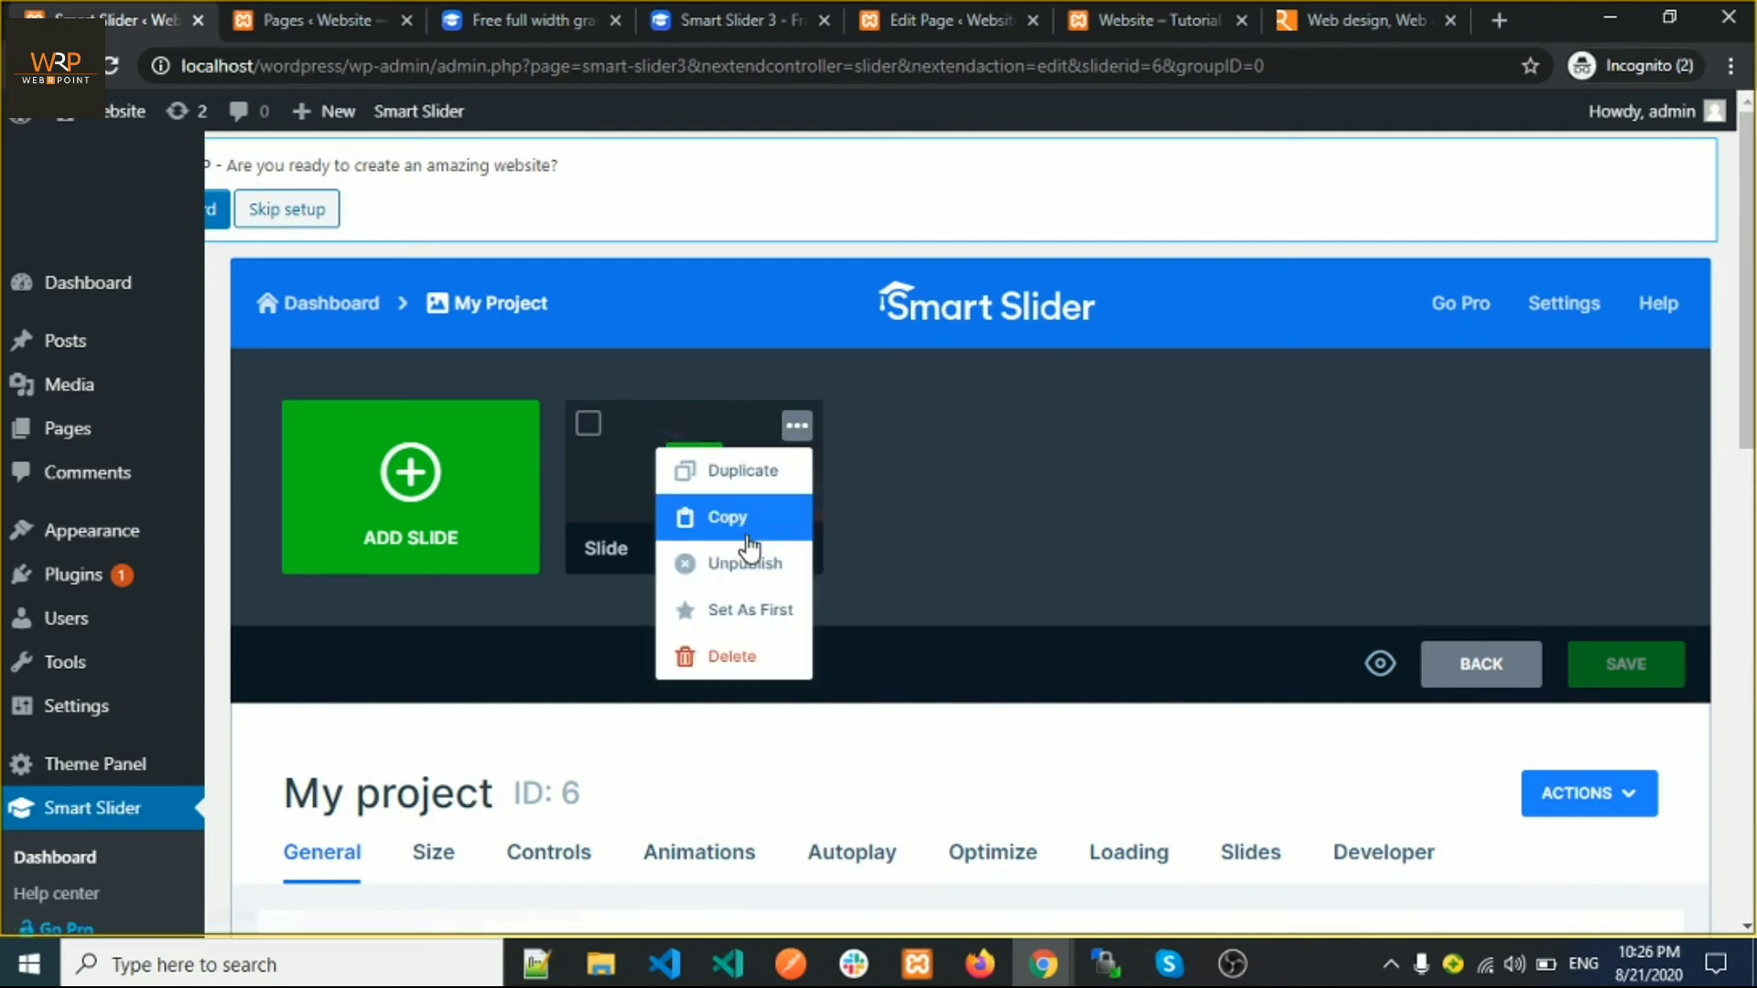
pyautogui.click(728, 467)
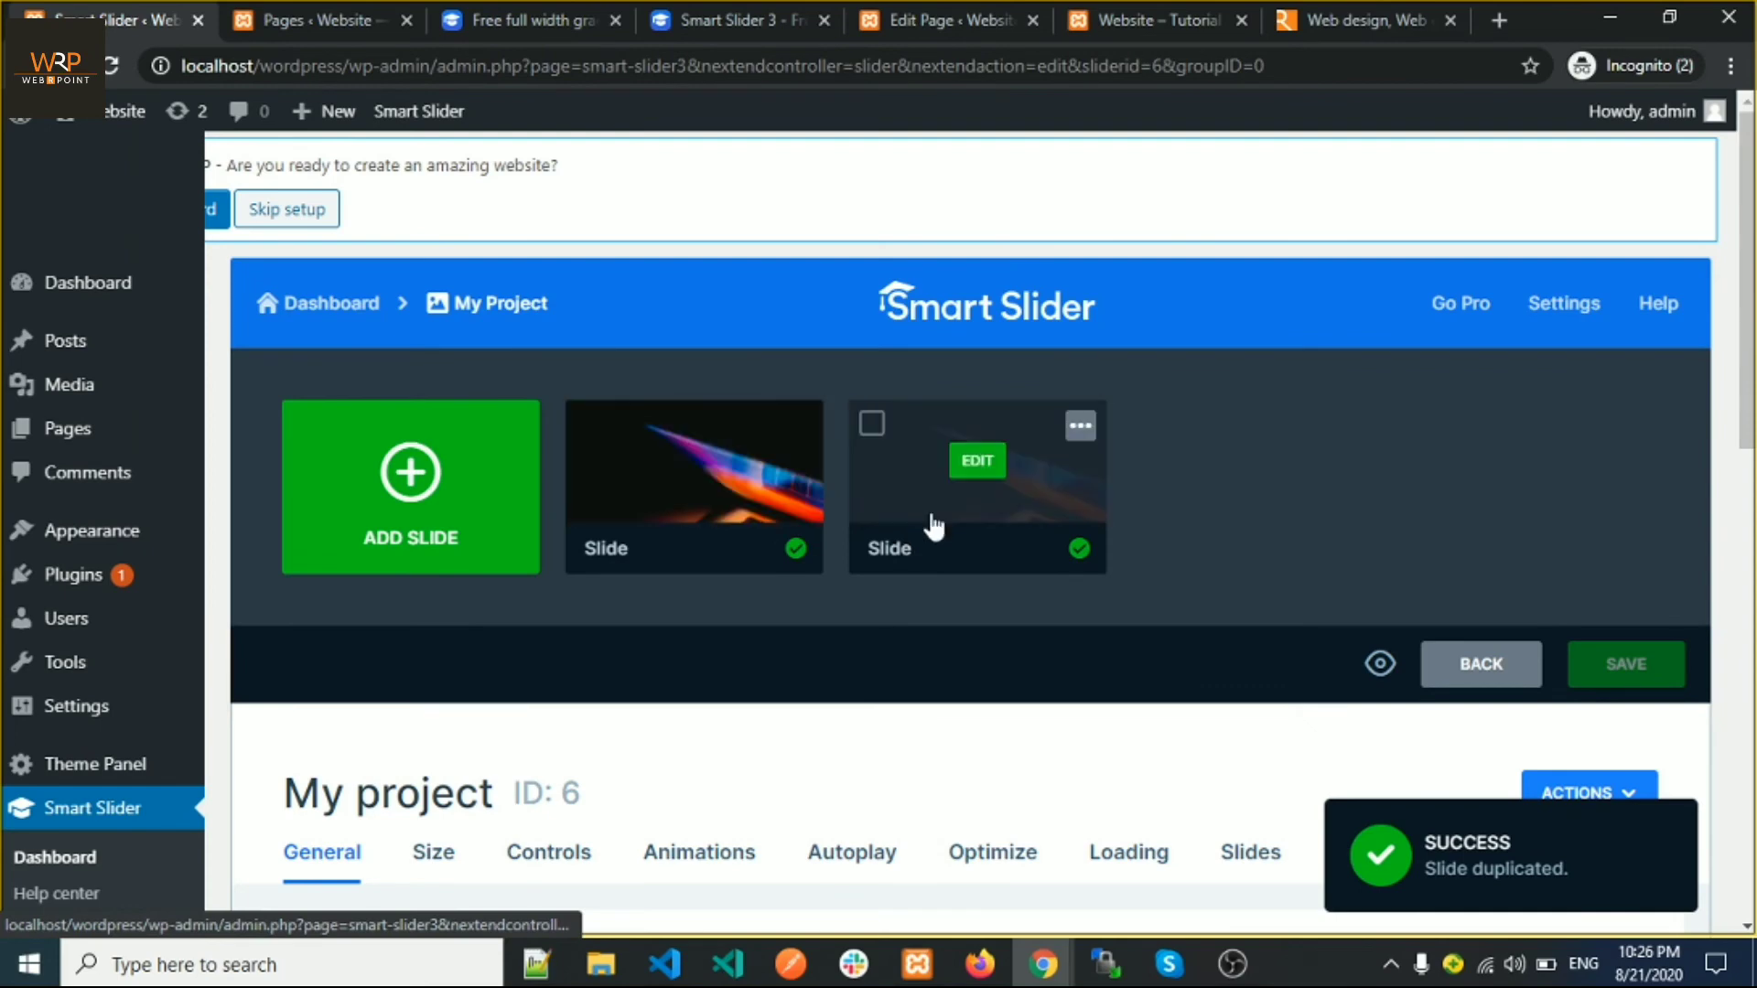
pyautogui.click(981, 463)
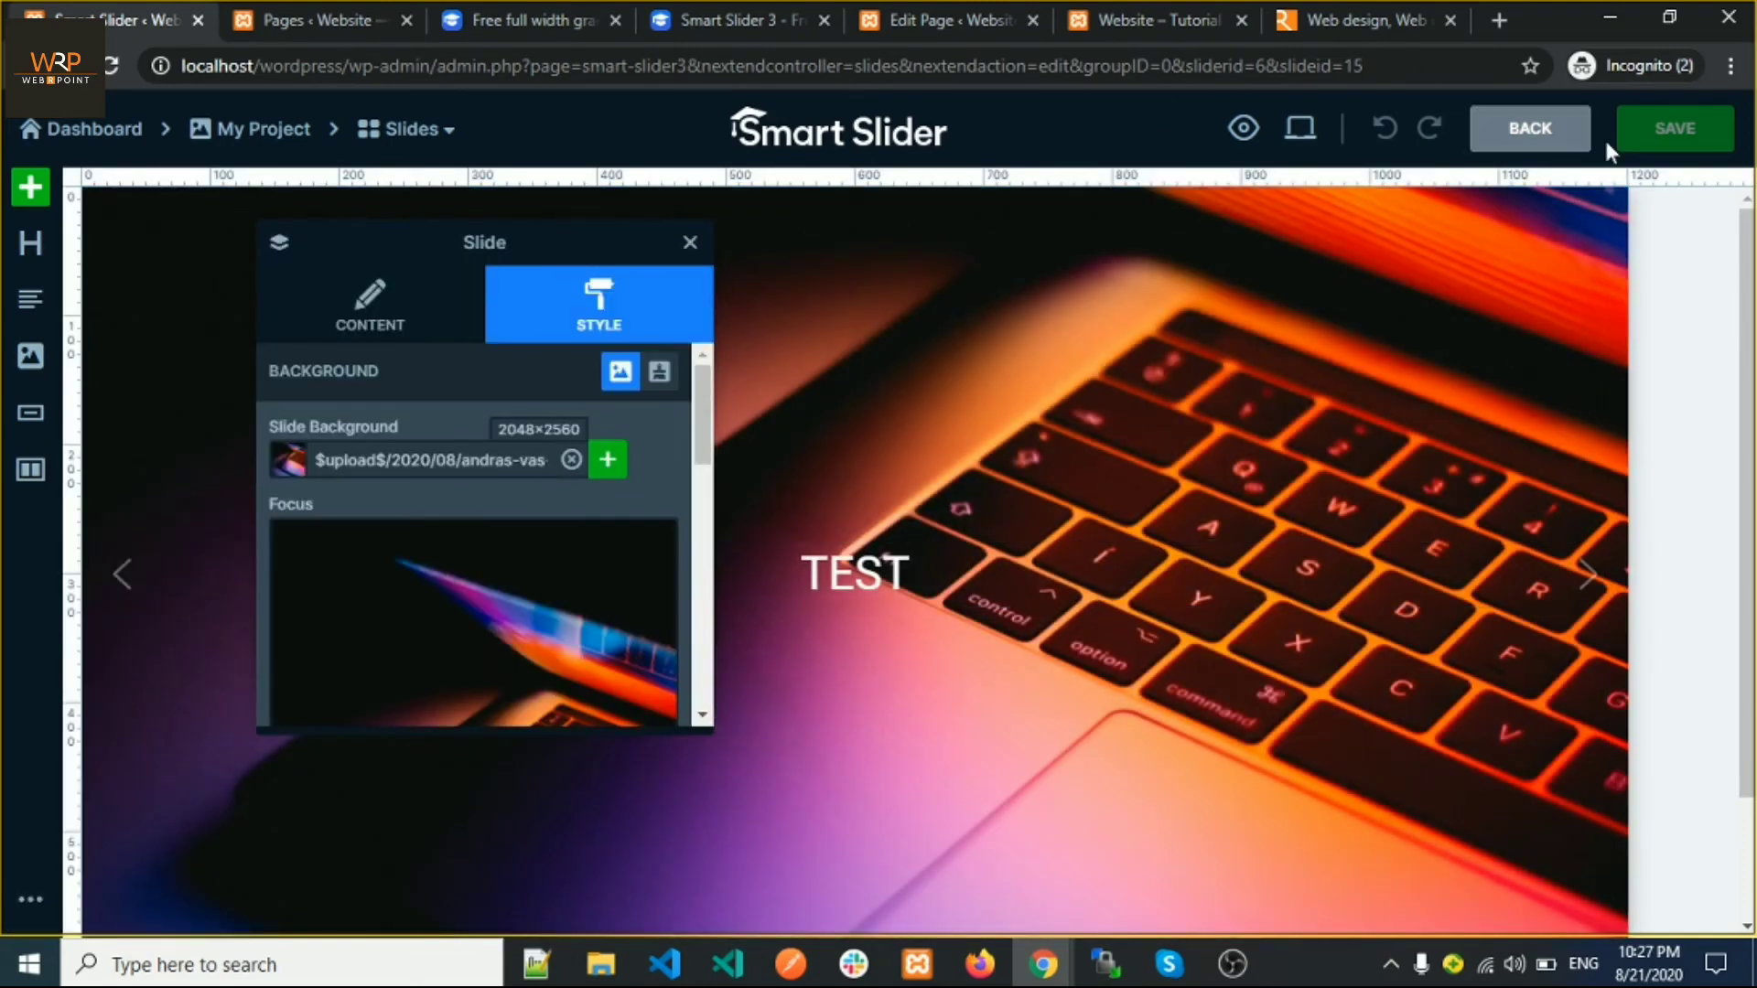
pyautogui.click(1547, 148)
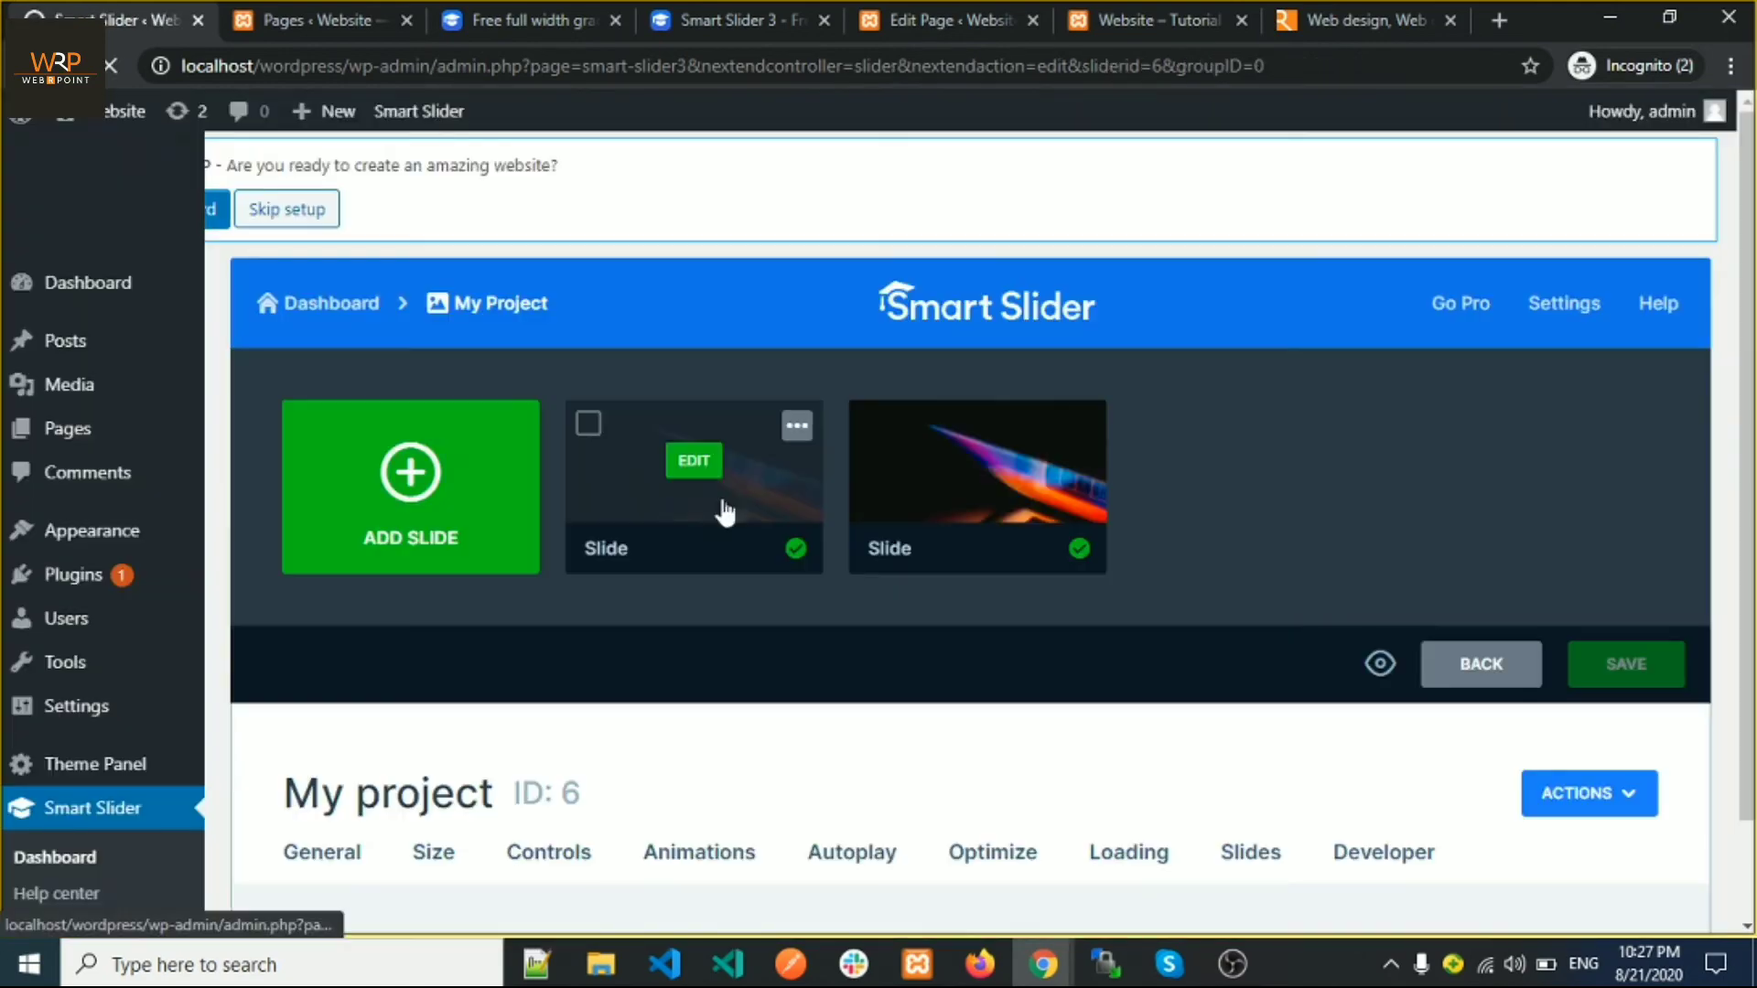
# Examine the project's General settings, including publishing, name, alias and slider design
pyautogui.scroll(-4, 538, 509)
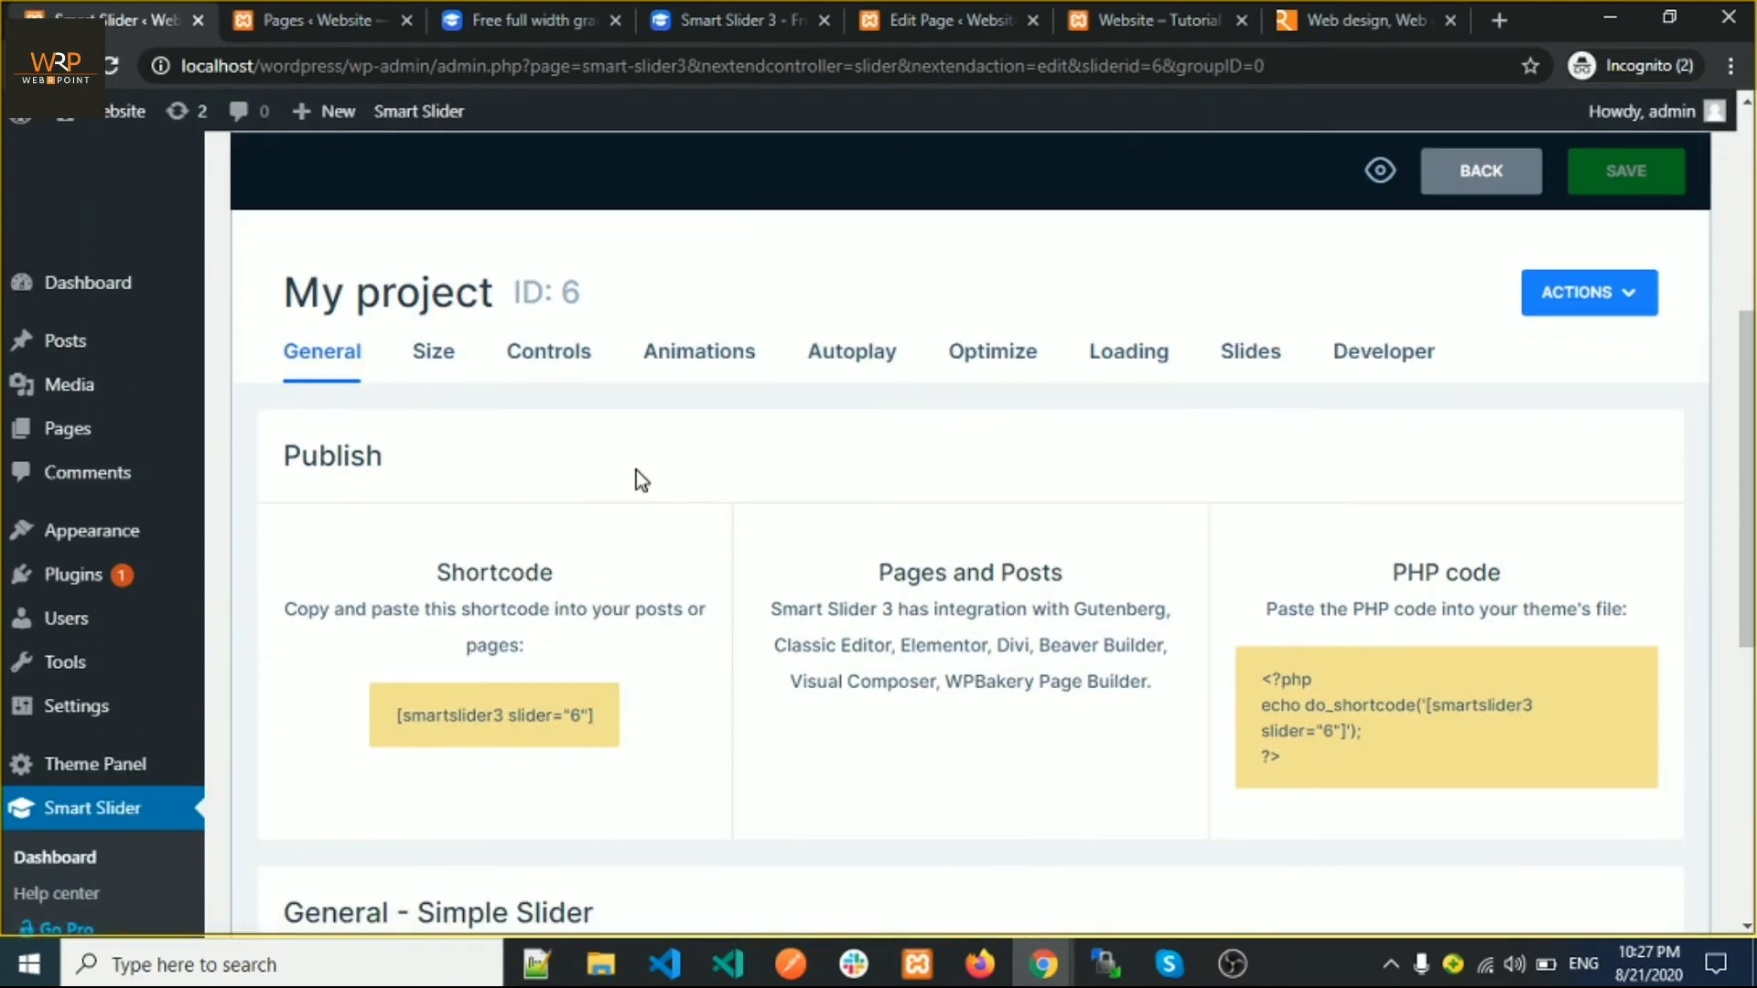
pyautogui.scroll(-7, 623, 476)
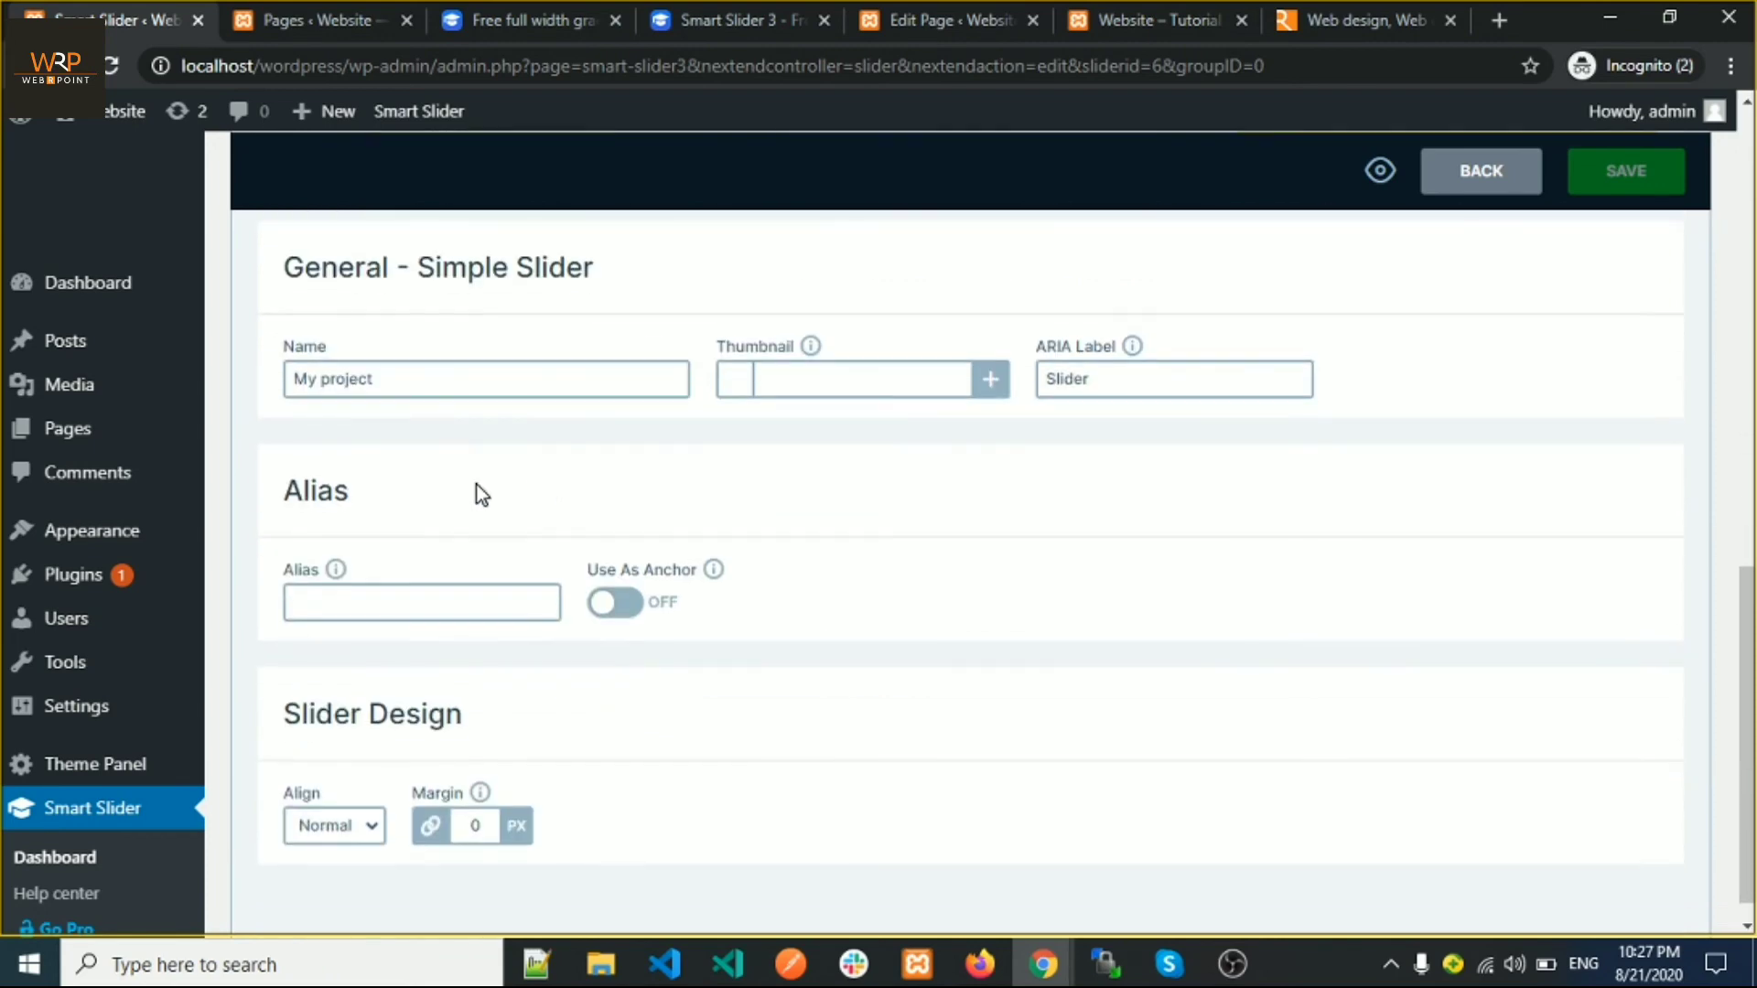
pyautogui.scroll(-1, 477, 494)
pyautogui.scroll(7, 498, 538)
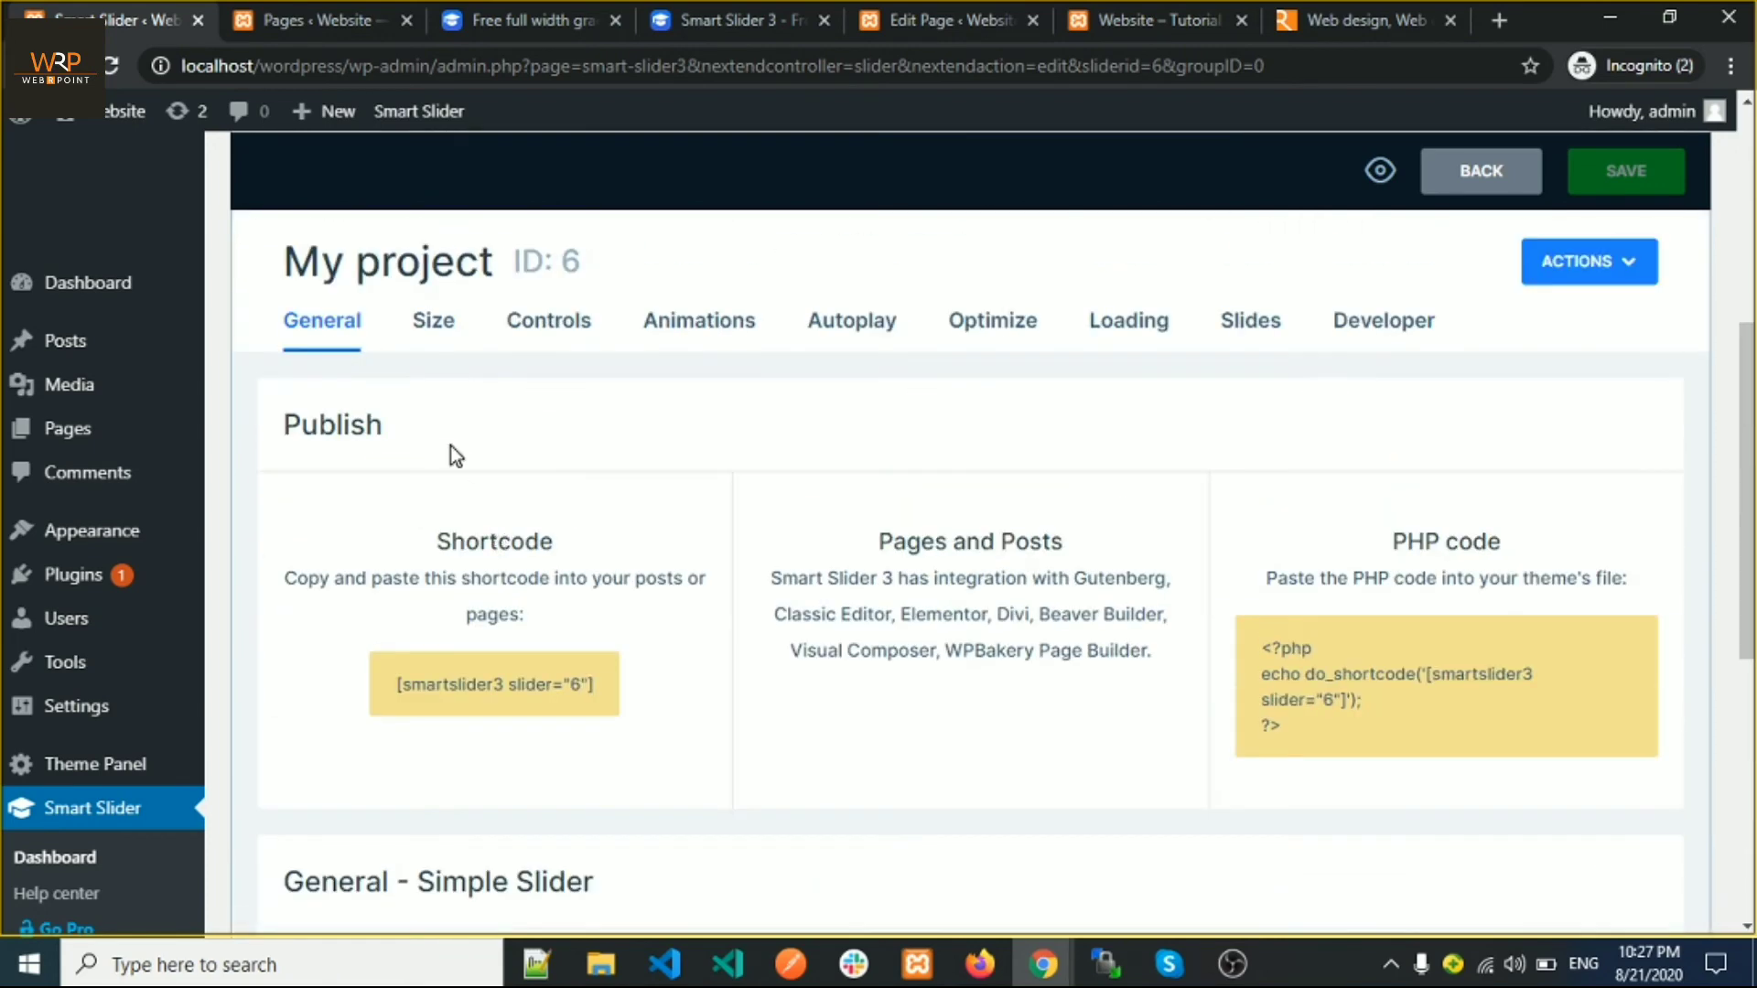
# Review the project's size, breakpoint and layout settings and set the slider height to 400 px
pyautogui.click(426, 341)
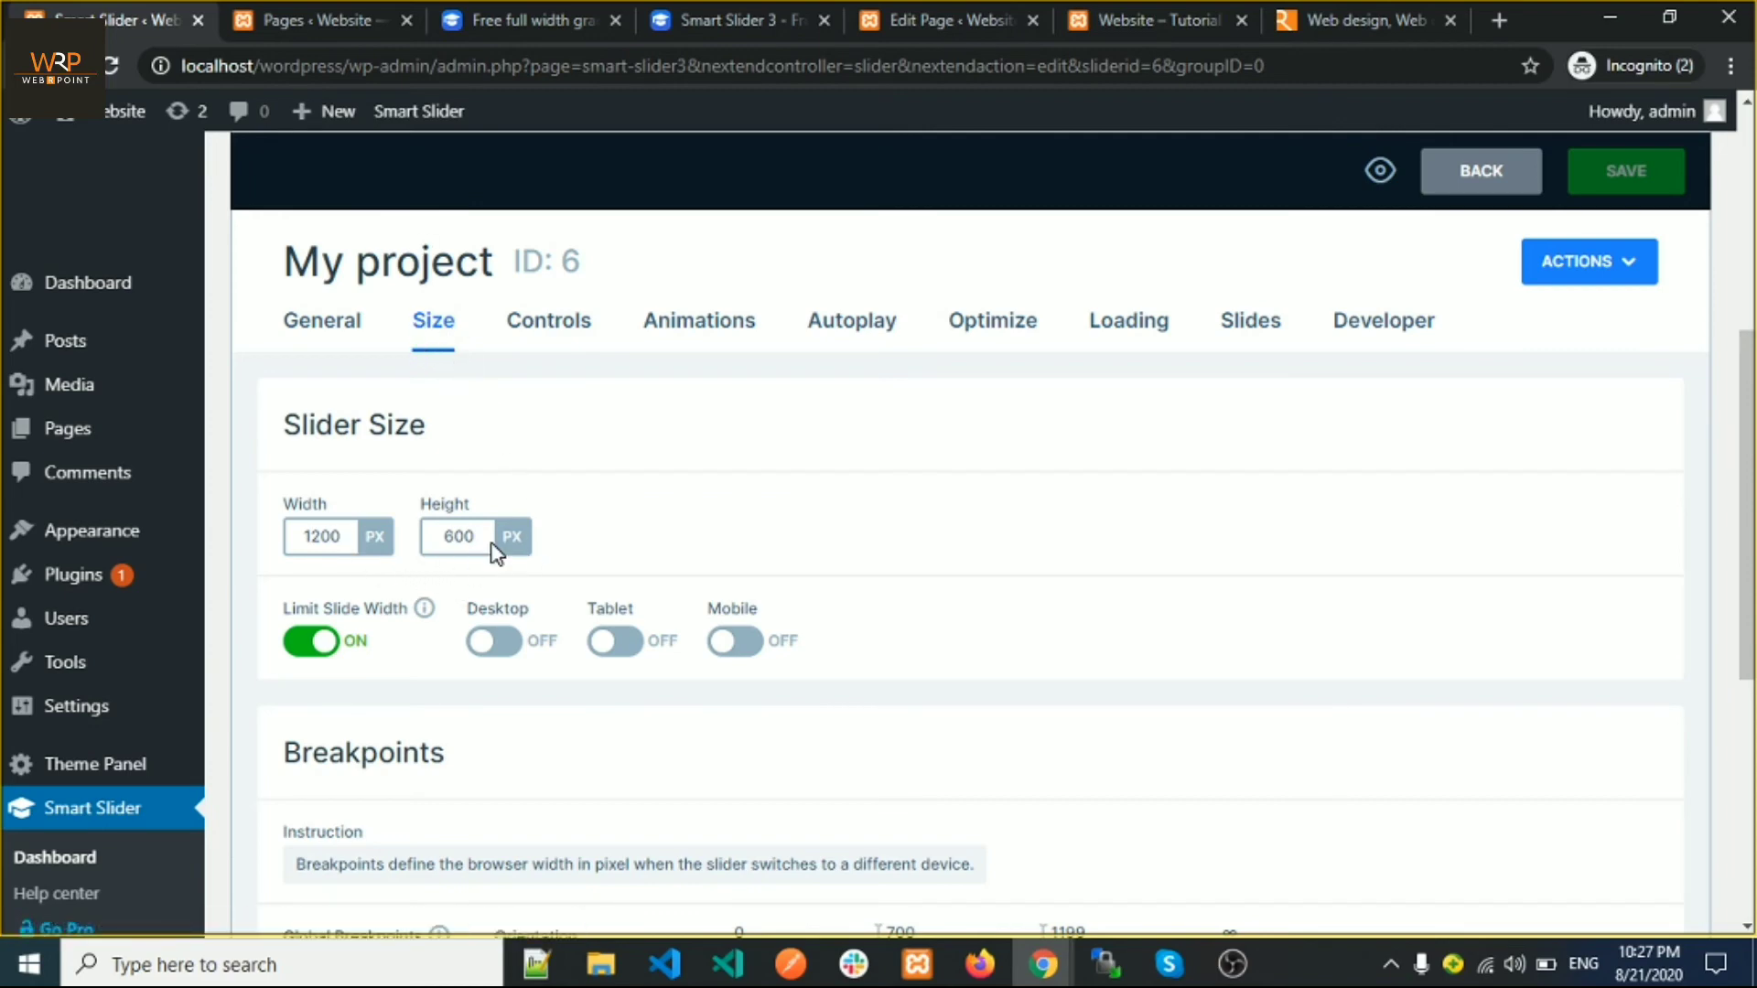
pyautogui.scroll(-1, 713, 528)
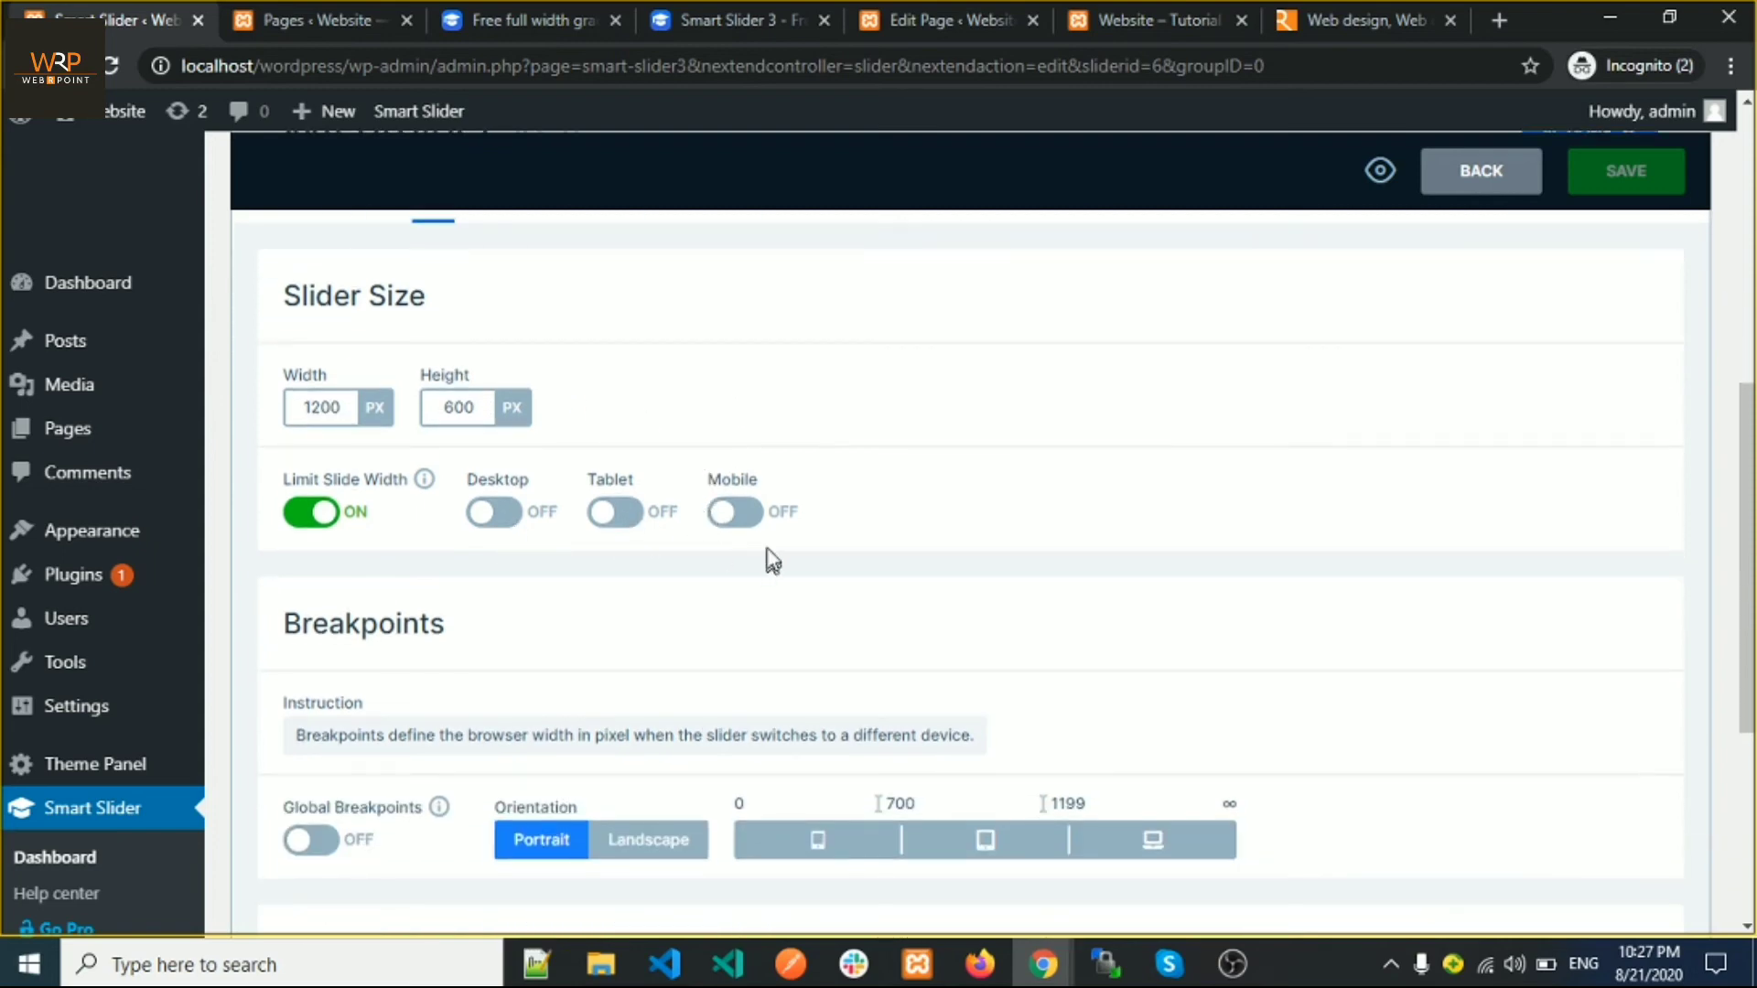
pyautogui.scroll(-3, 977, 572)
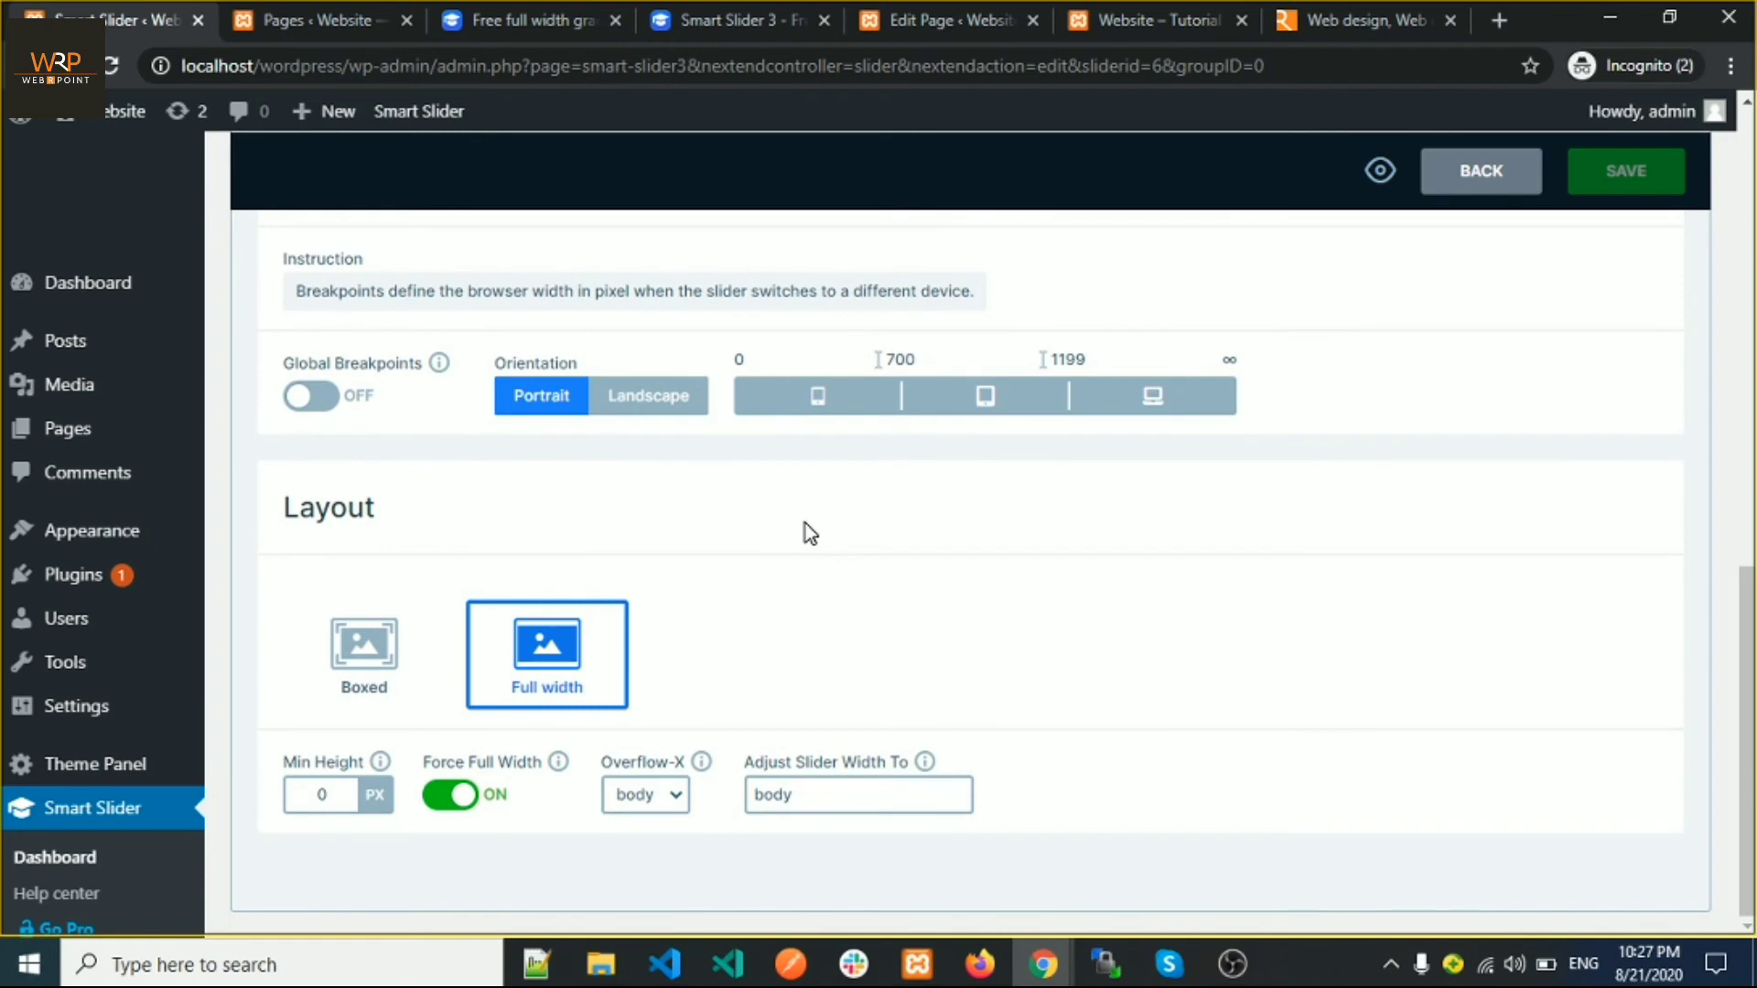
pyautogui.scroll(5, 805, 527)
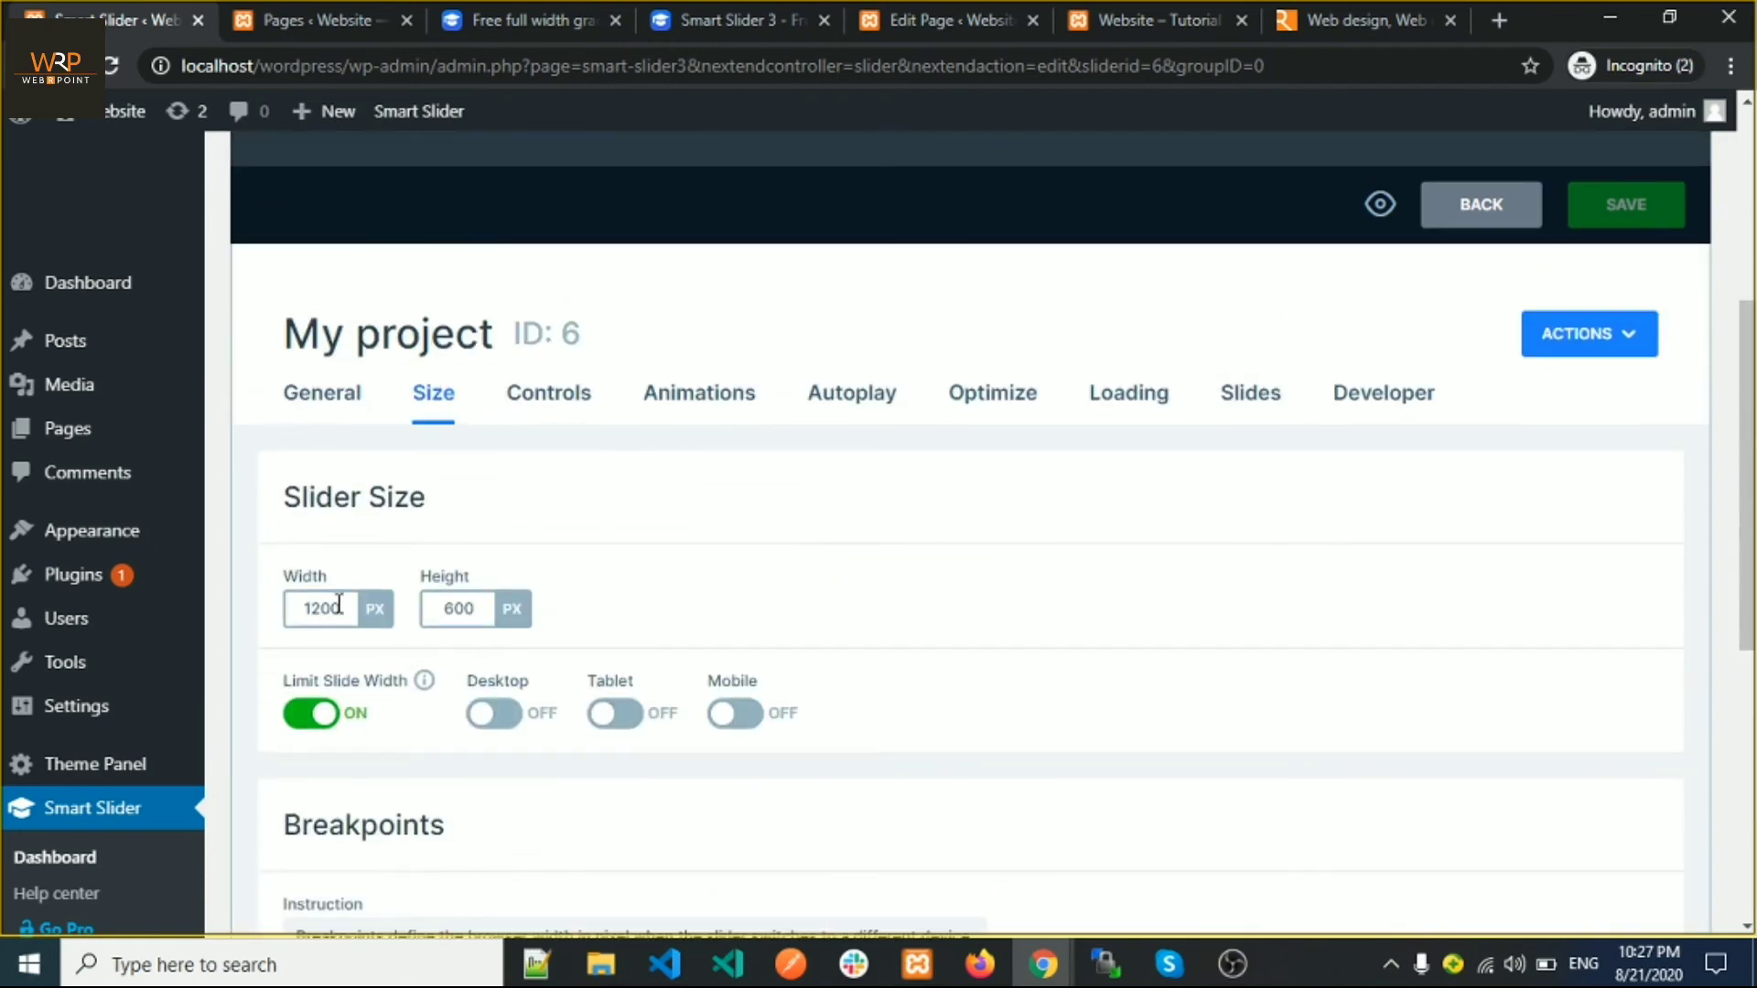
pyautogui.click(460, 618)
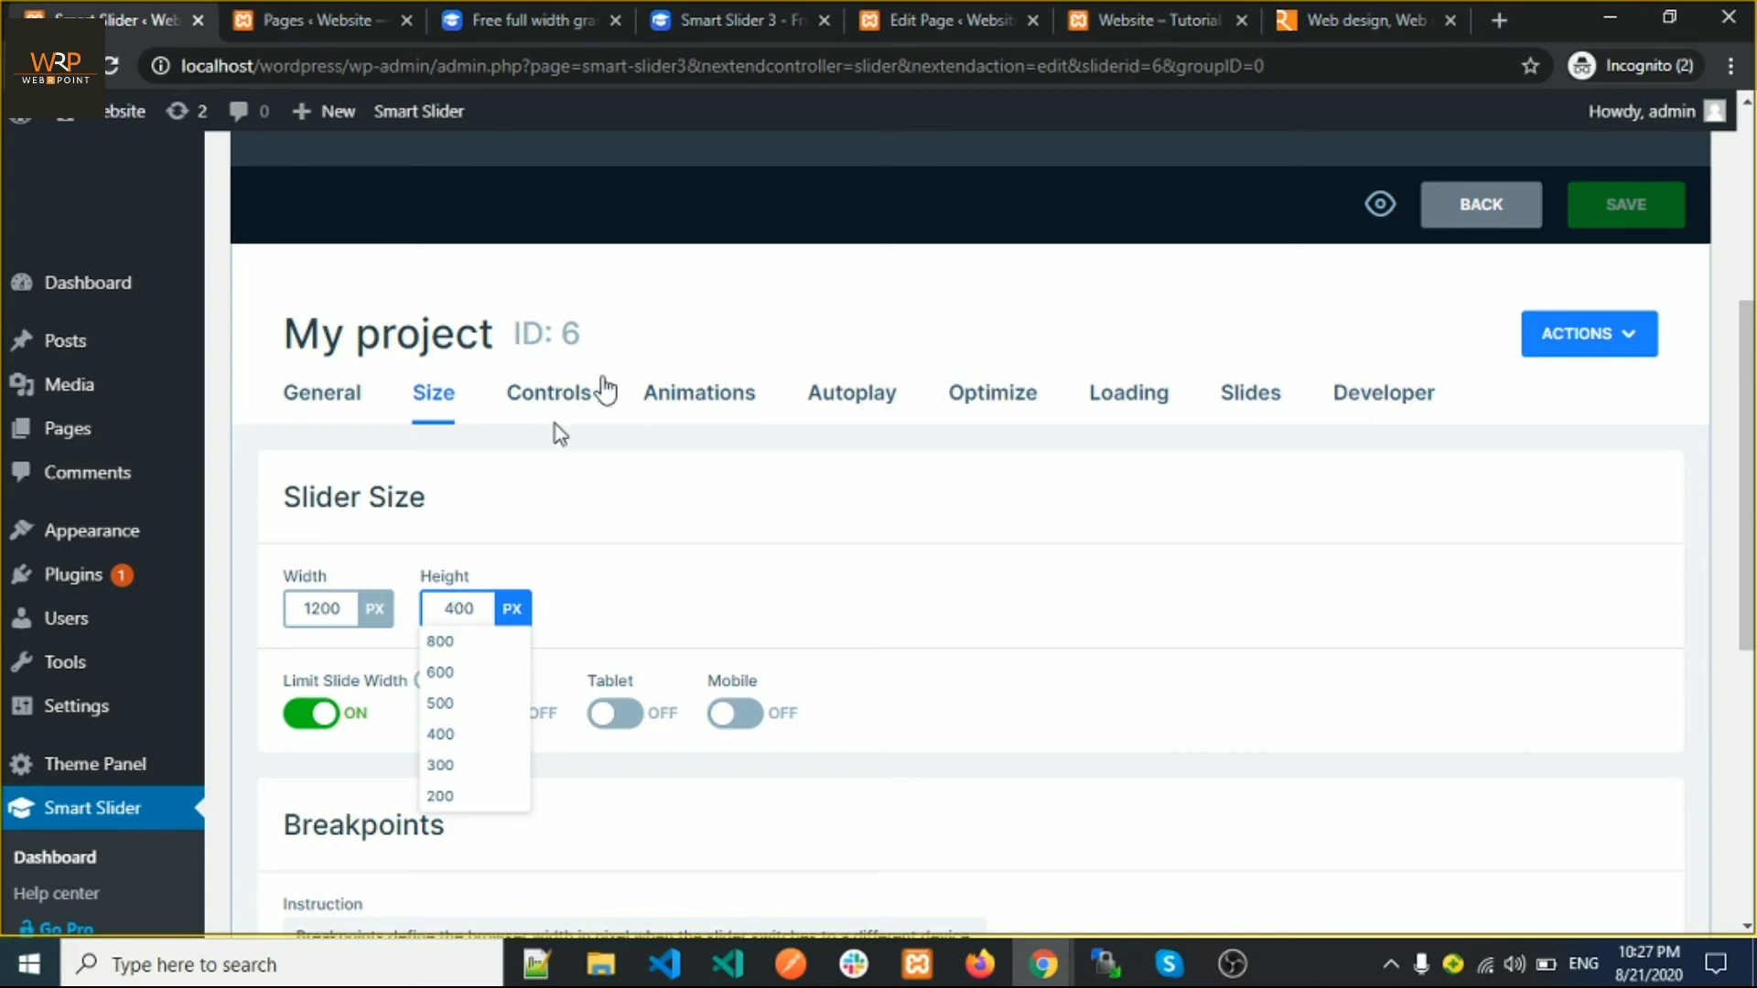
pyautogui.click(710, 523)
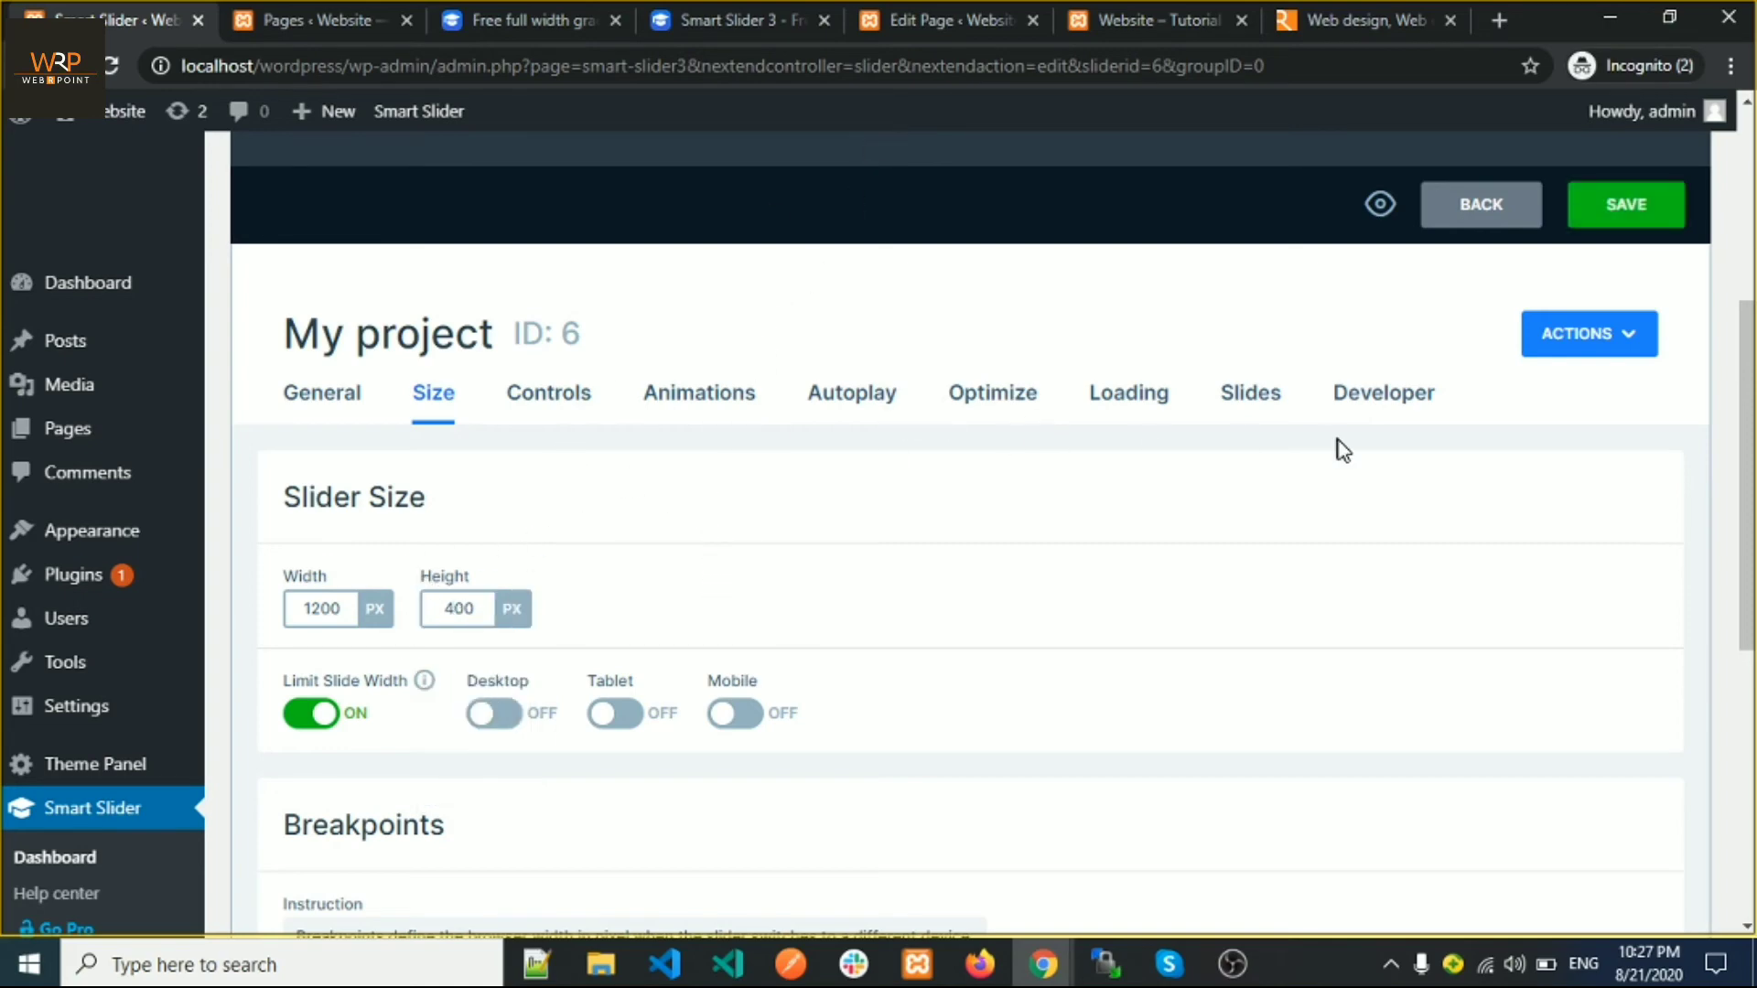
# Examine the project's Controls settings, including drag and arrow options, and its main animation settings
pyautogui.click(578, 379)
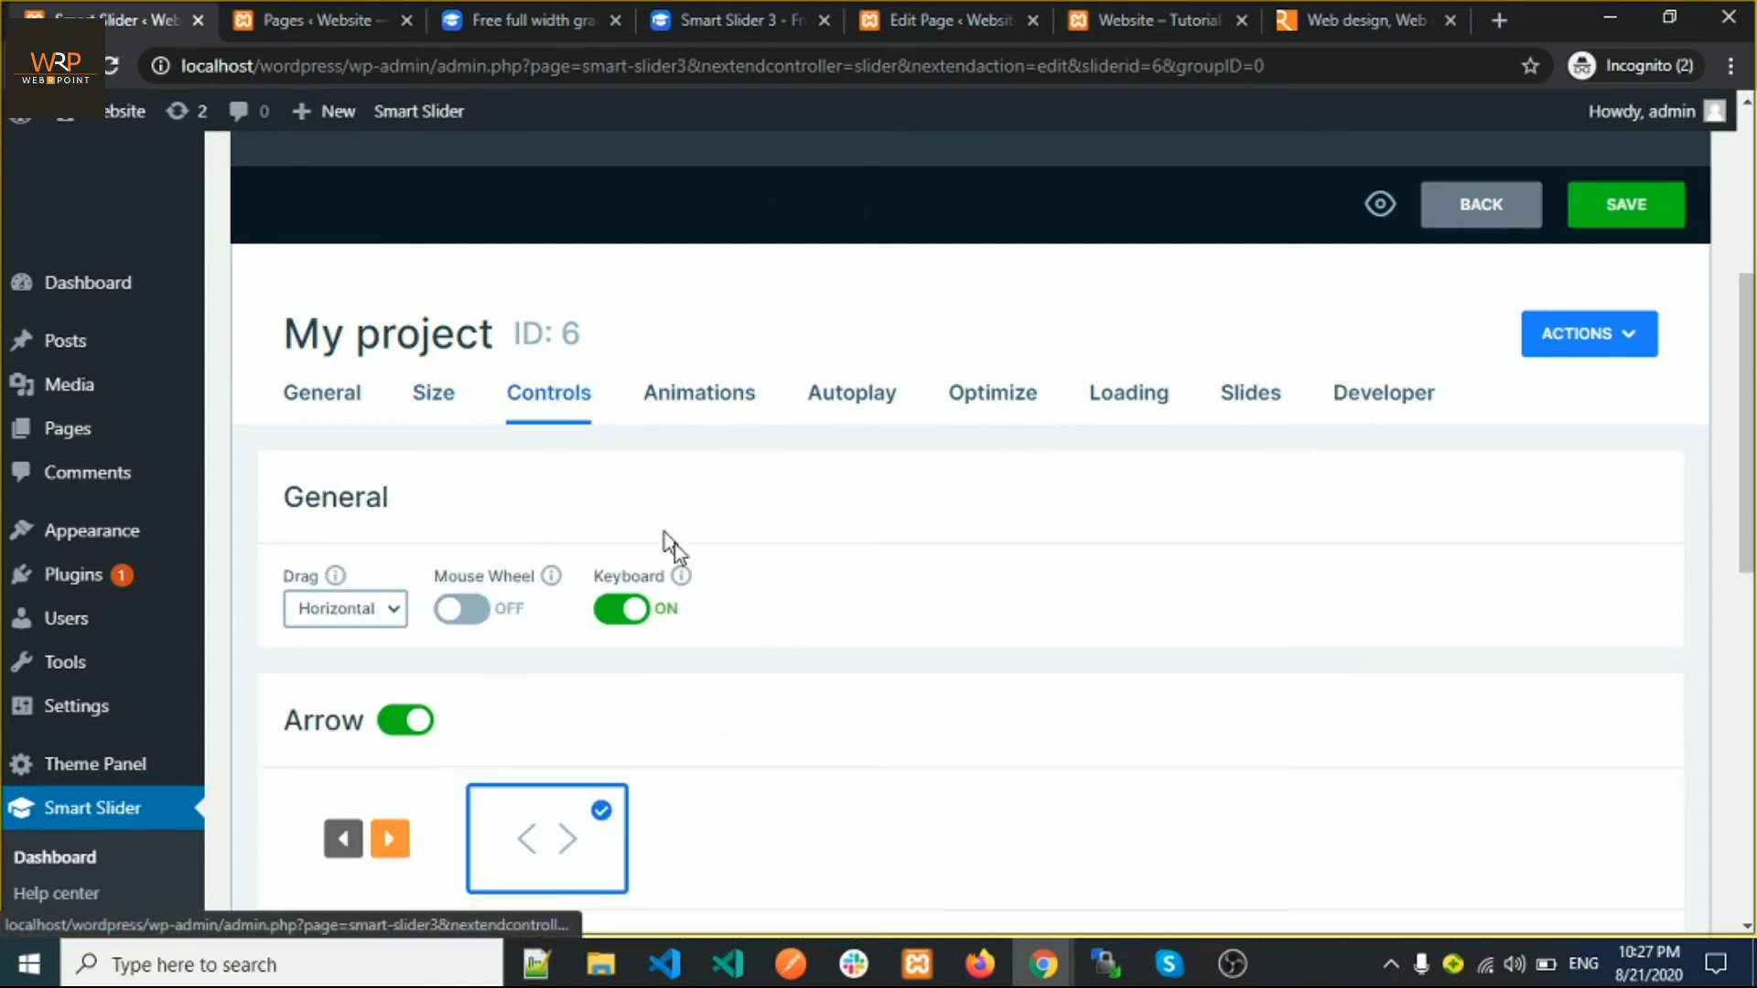
pyautogui.scroll(-2, 678, 549)
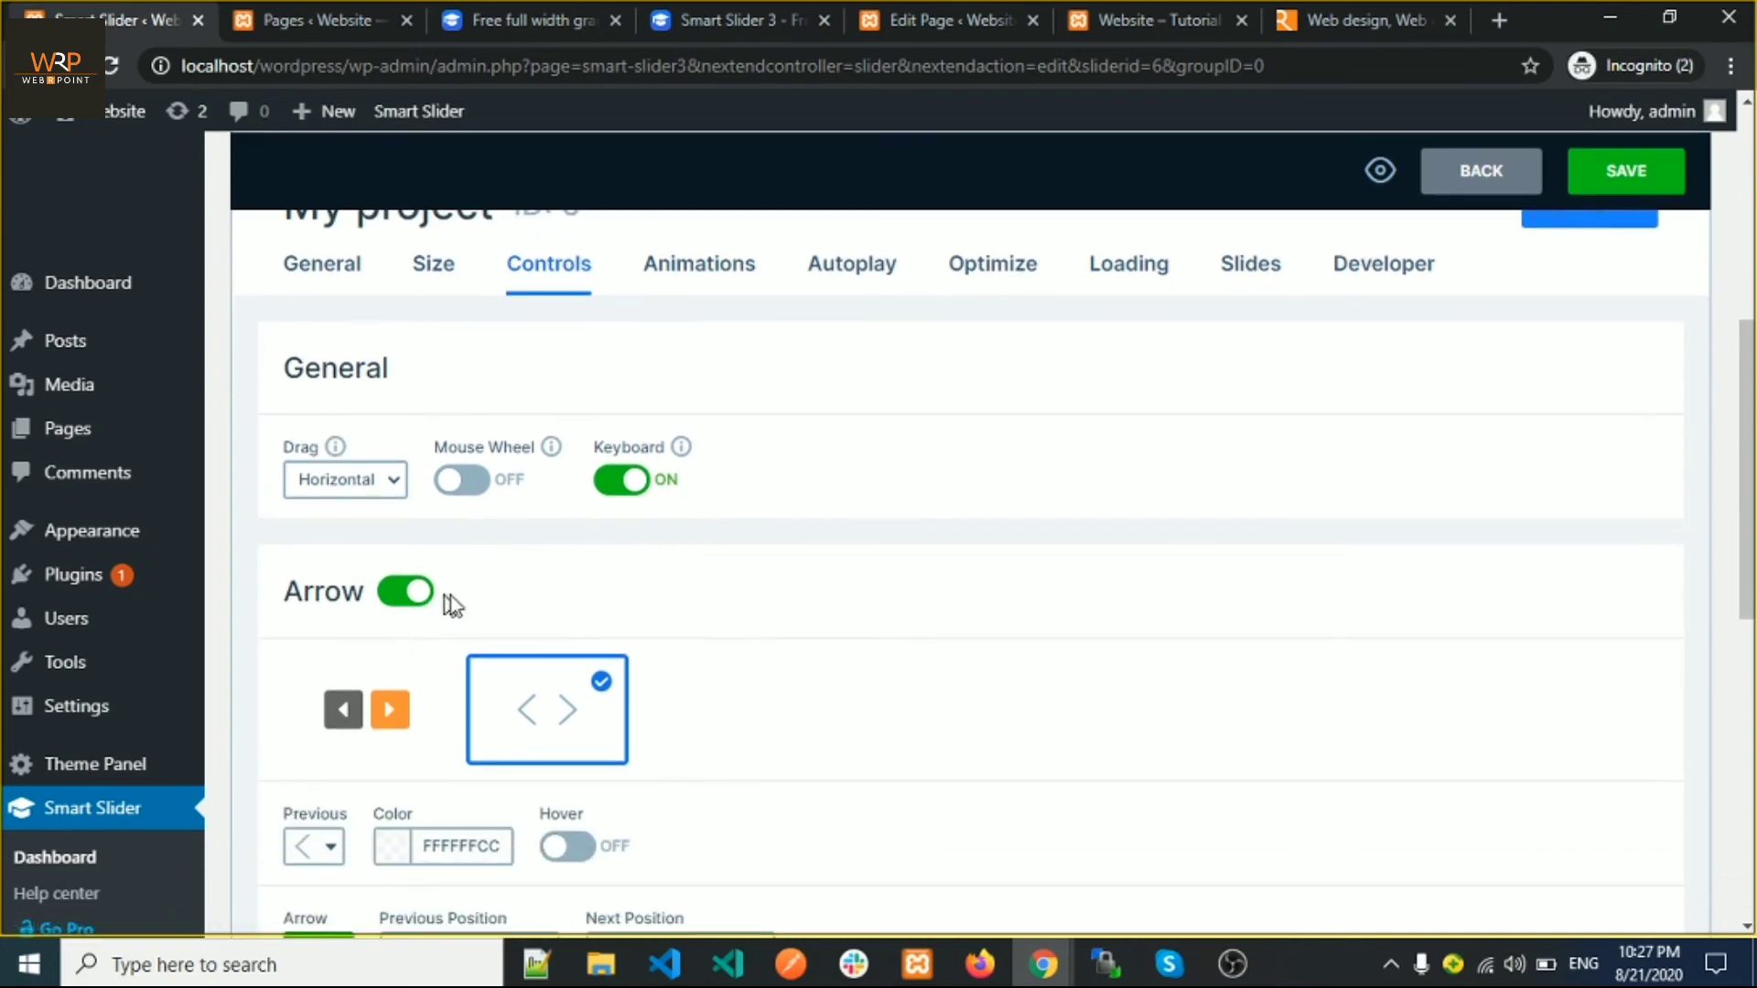
pyautogui.scroll(-3, 540, 734)
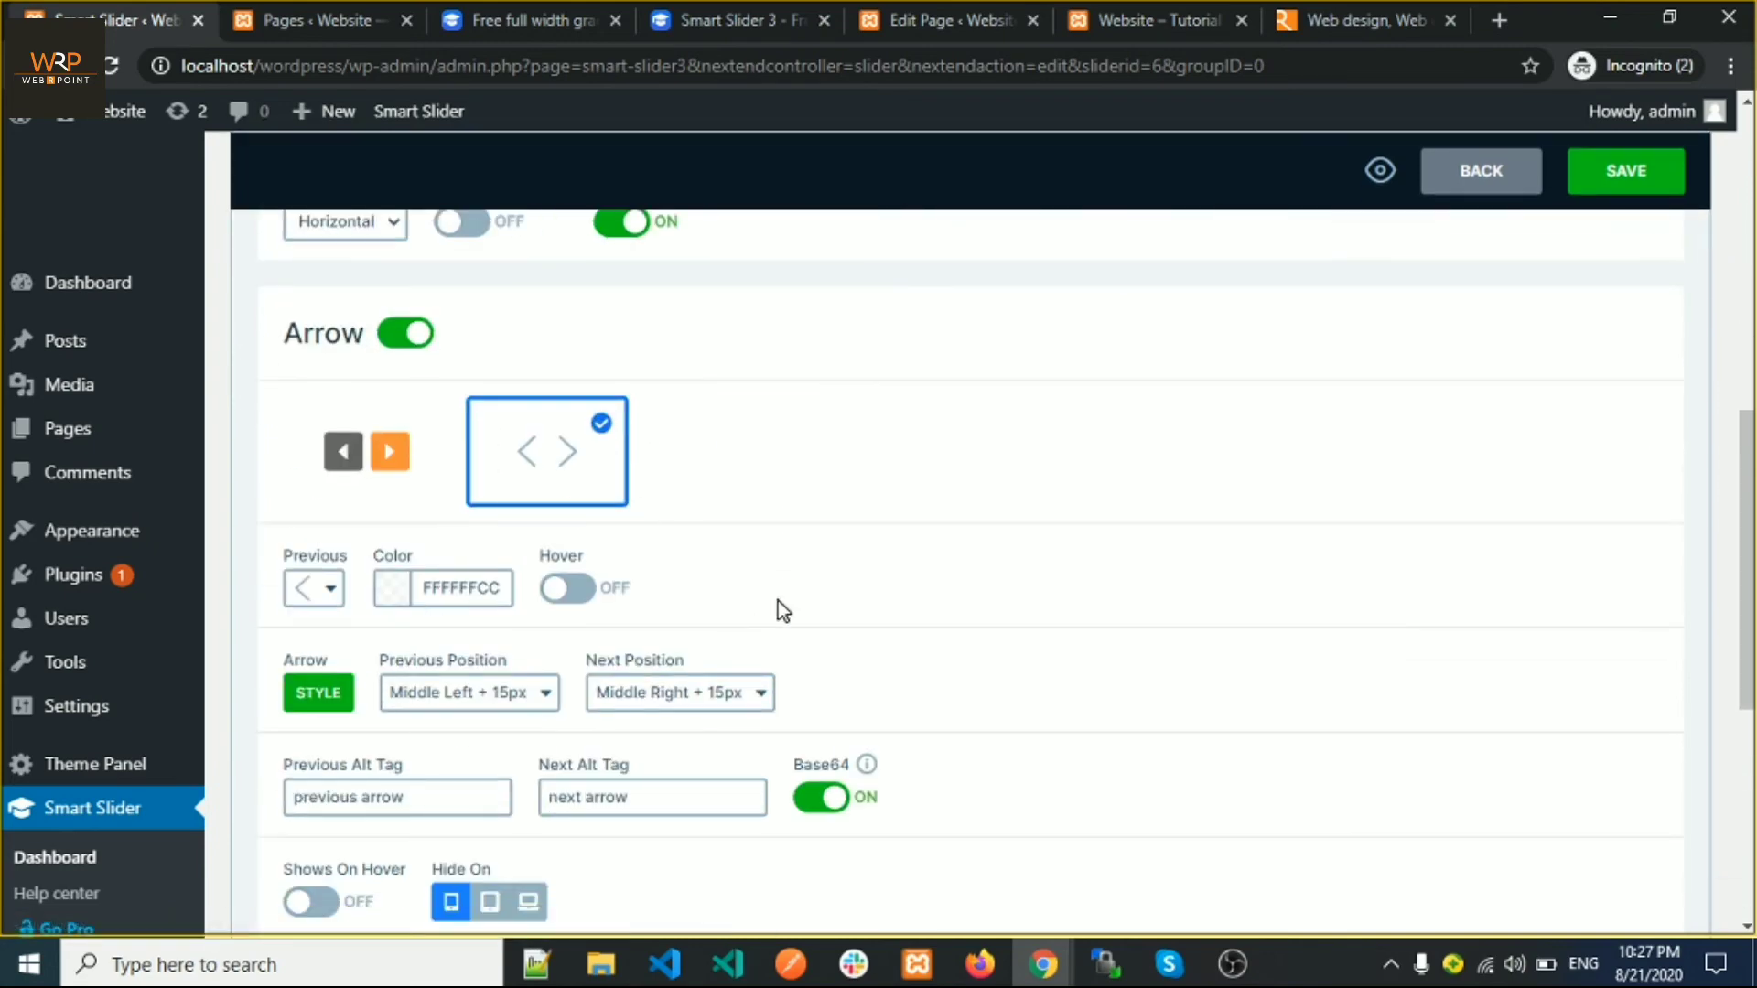
pyautogui.scroll(5, 780, 586)
pyautogui.click(721, 531)
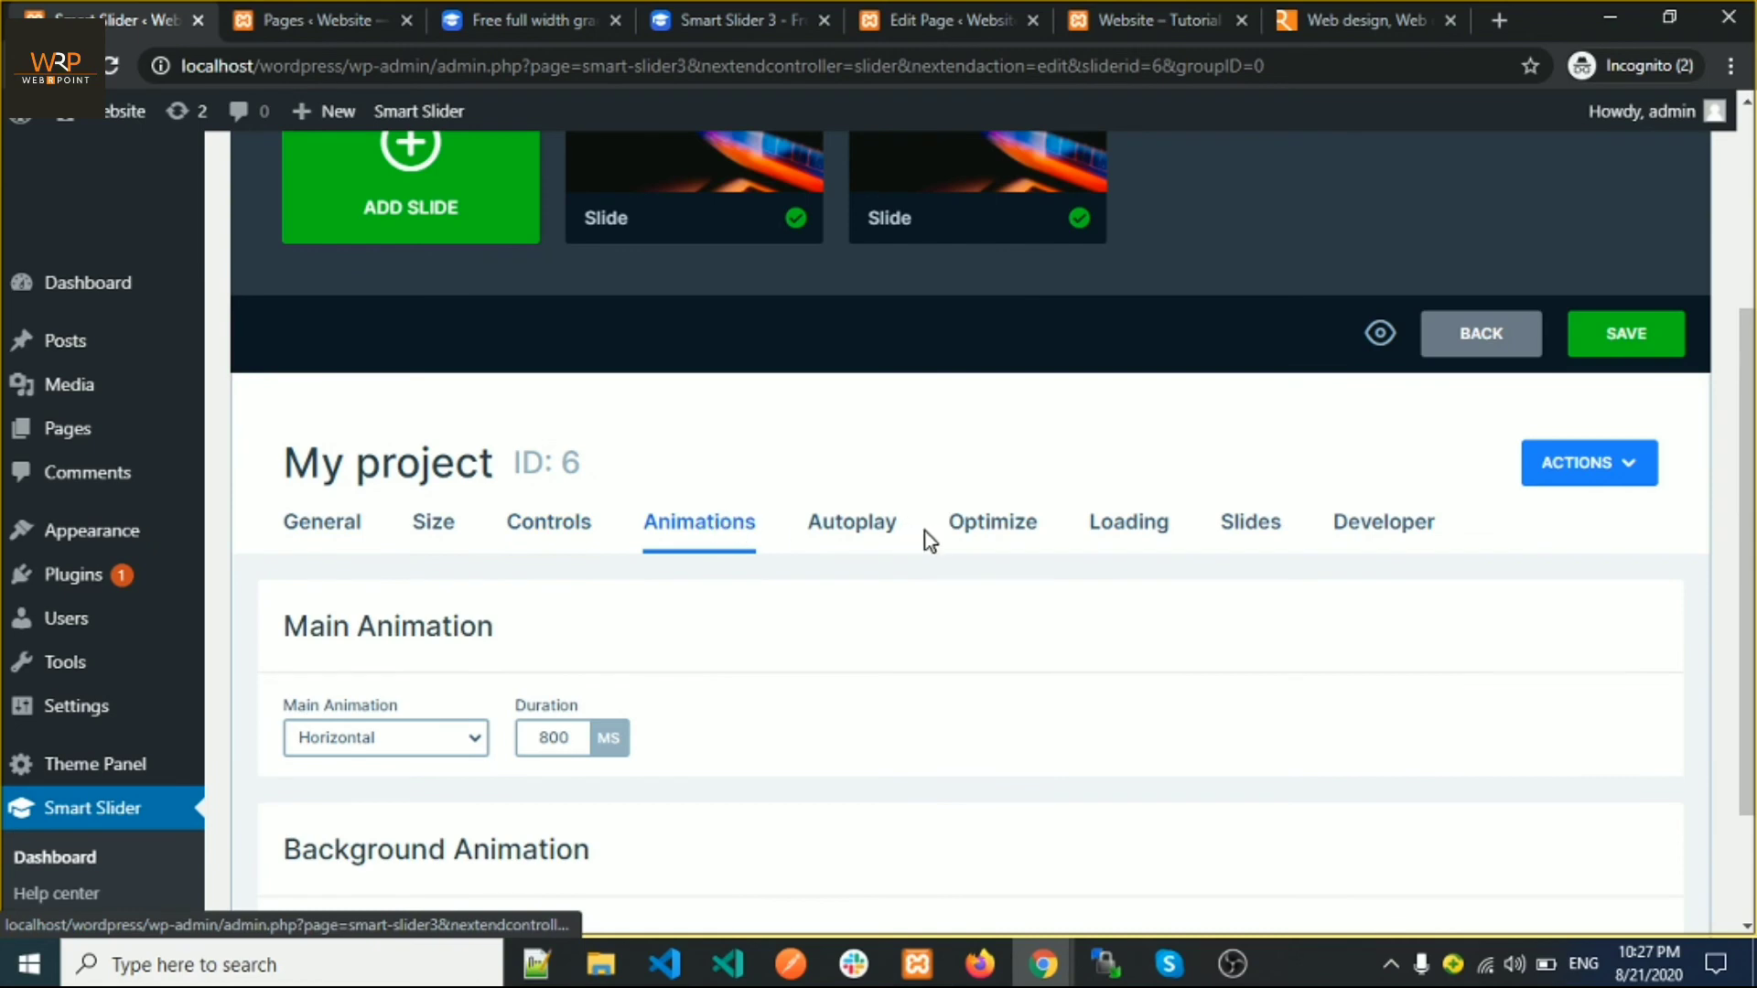
# Enable autoplay for the project and save the slider settings
pyautogui.click(872, 532)
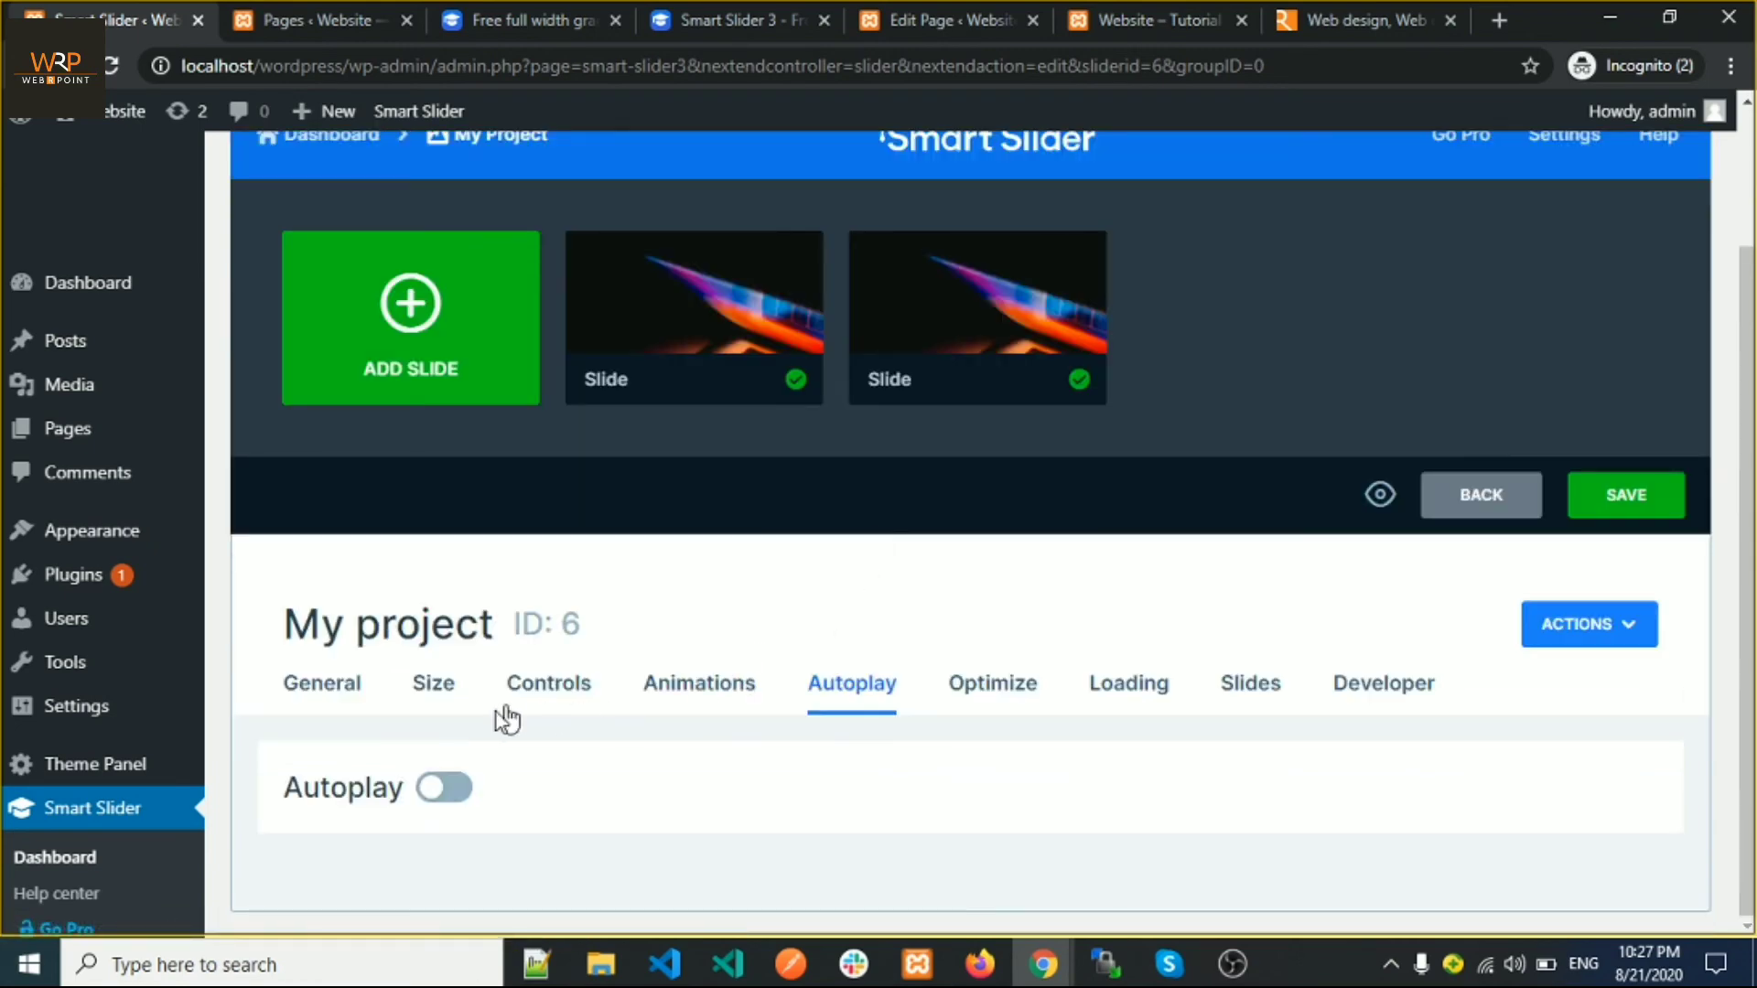
pyautogui.click(467, 796)
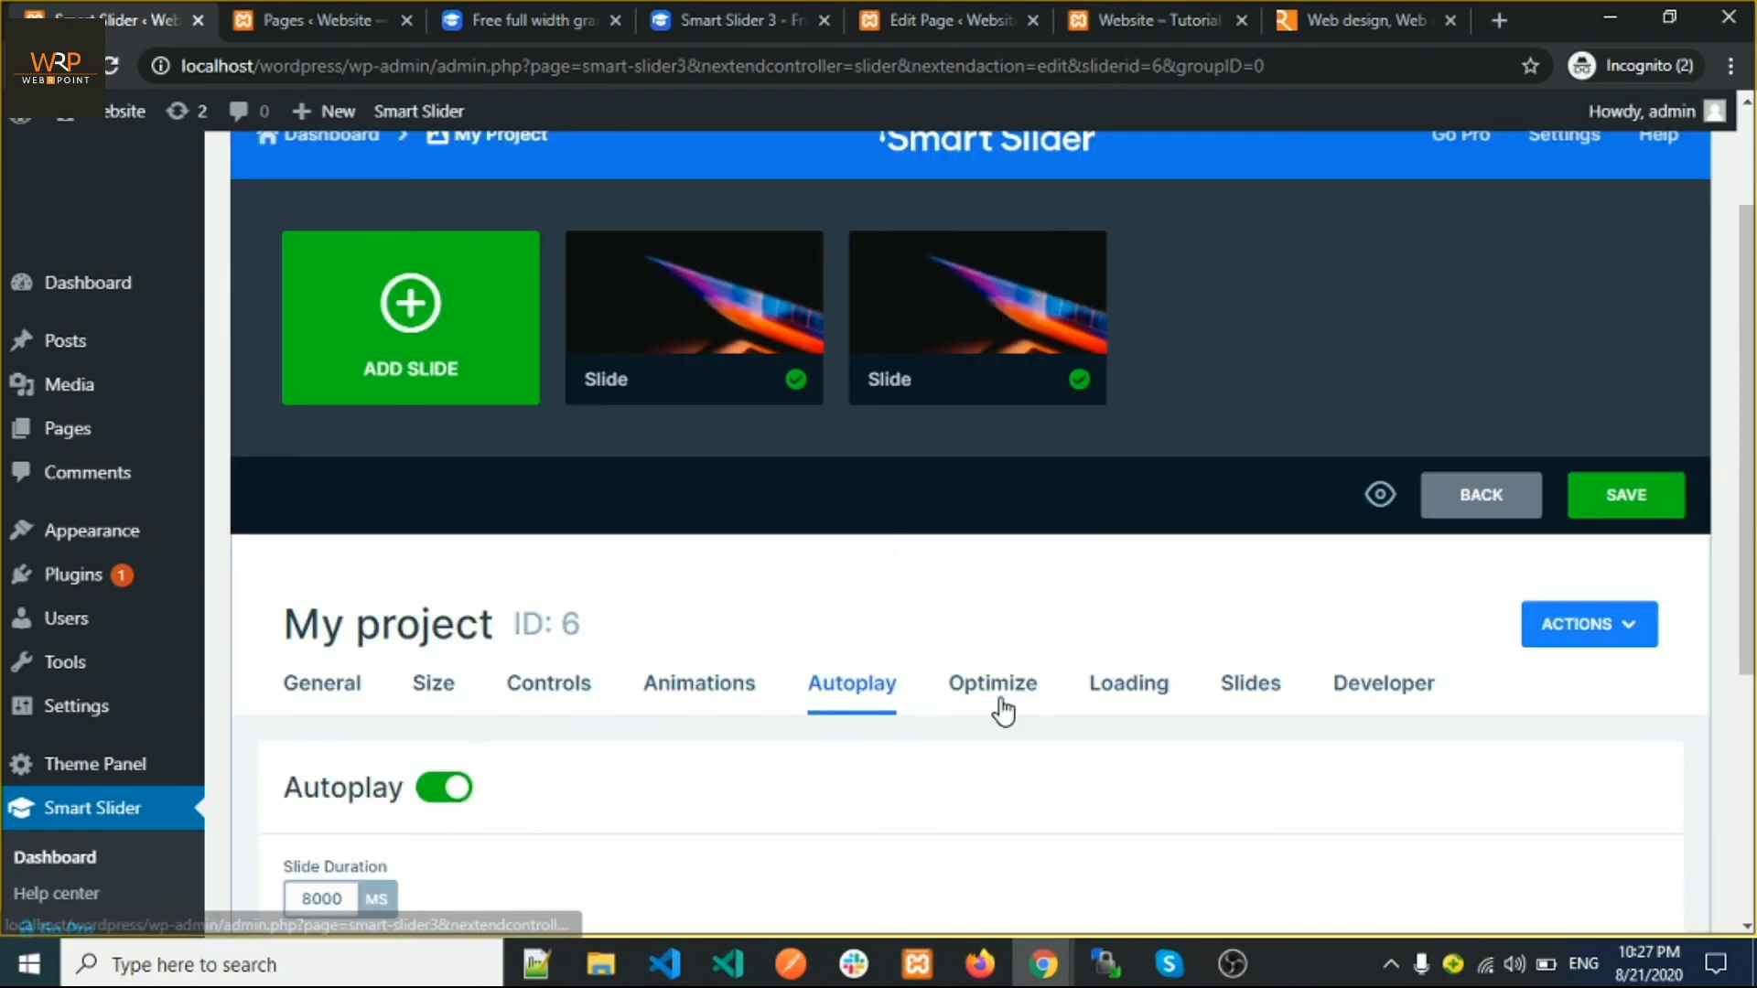
pyautogui.click(1620, 499)
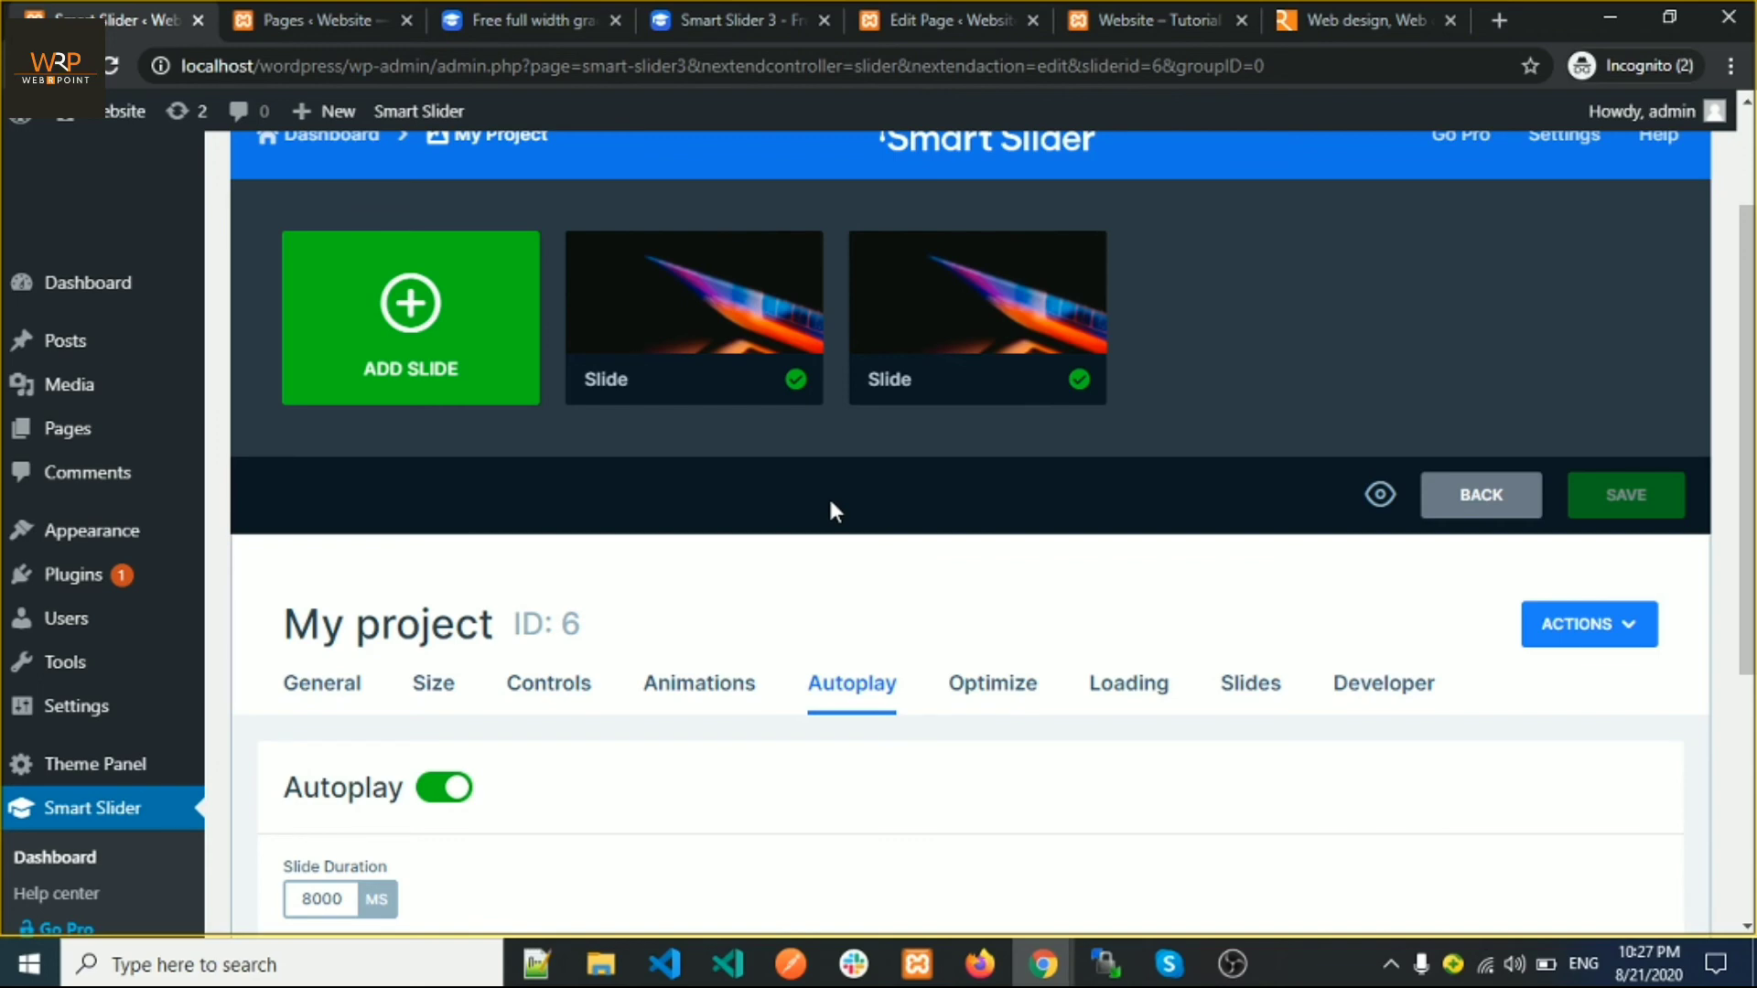
# Copy the project's shortcode [smartslider3 slider="6"] from its General settings and open the Hello world! post for editing
pyautogui.scroll(2, 828, 496)
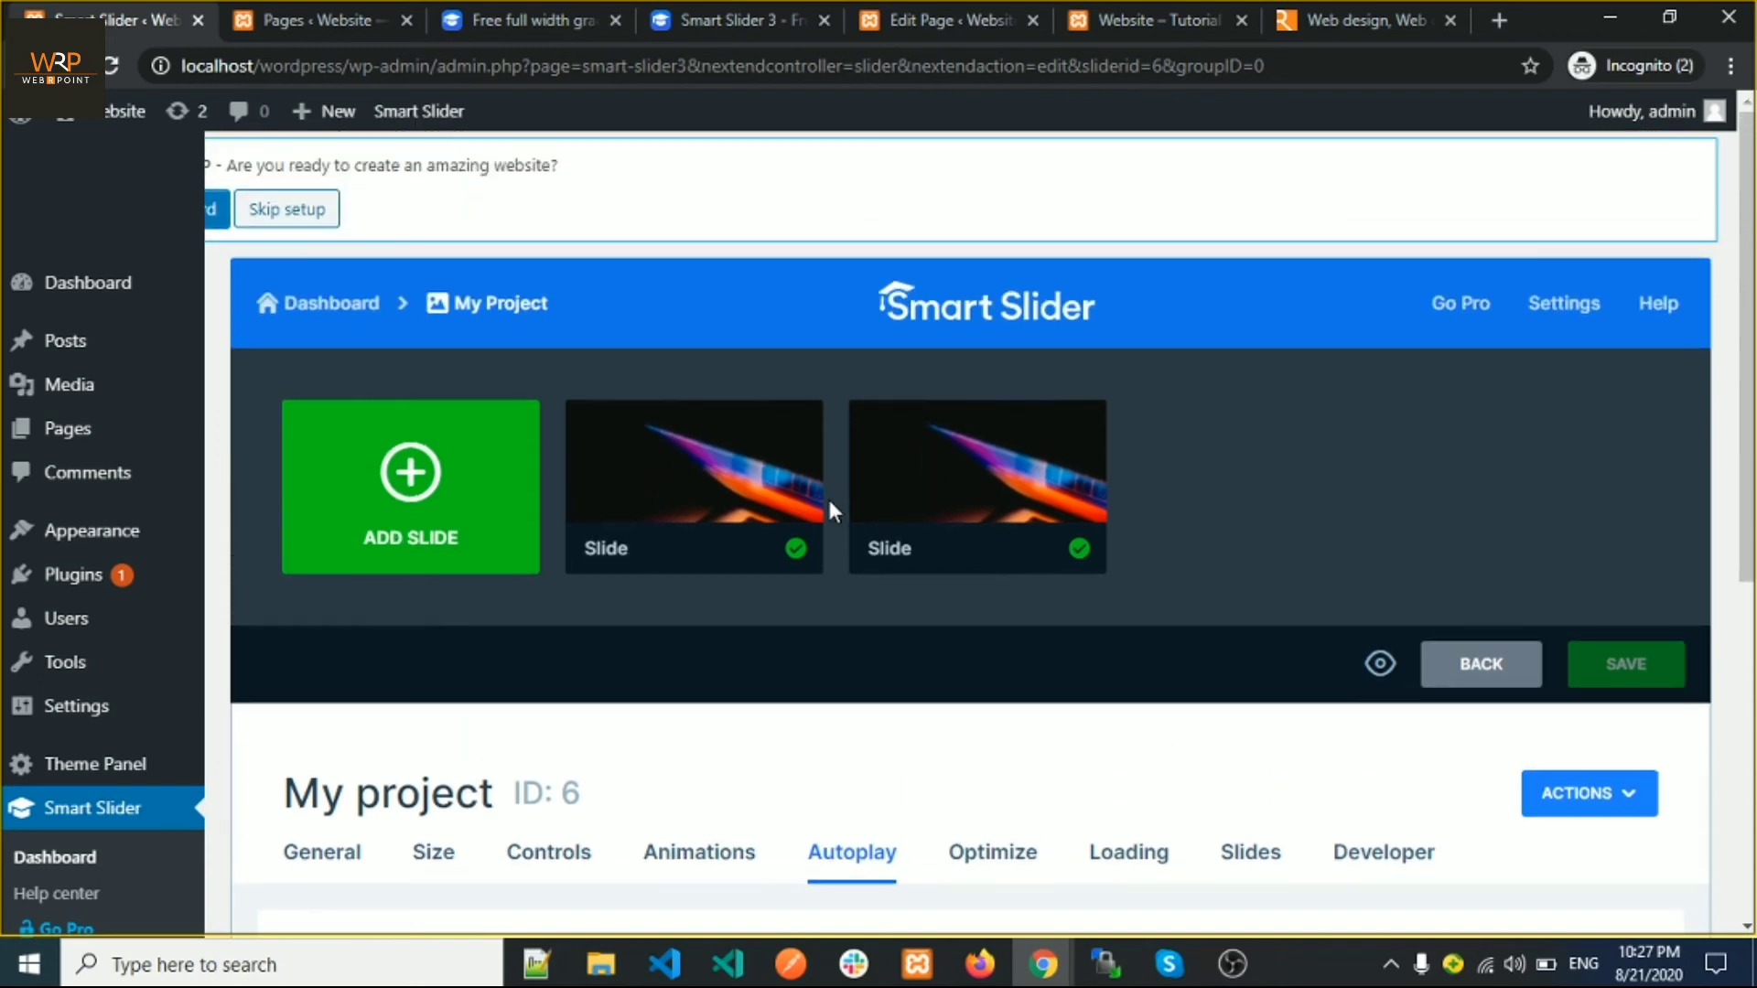
pyautogui.click(489, 314)
pyautogui.scroll(-4, 654, 316)
pyautogui.click(361, 474)
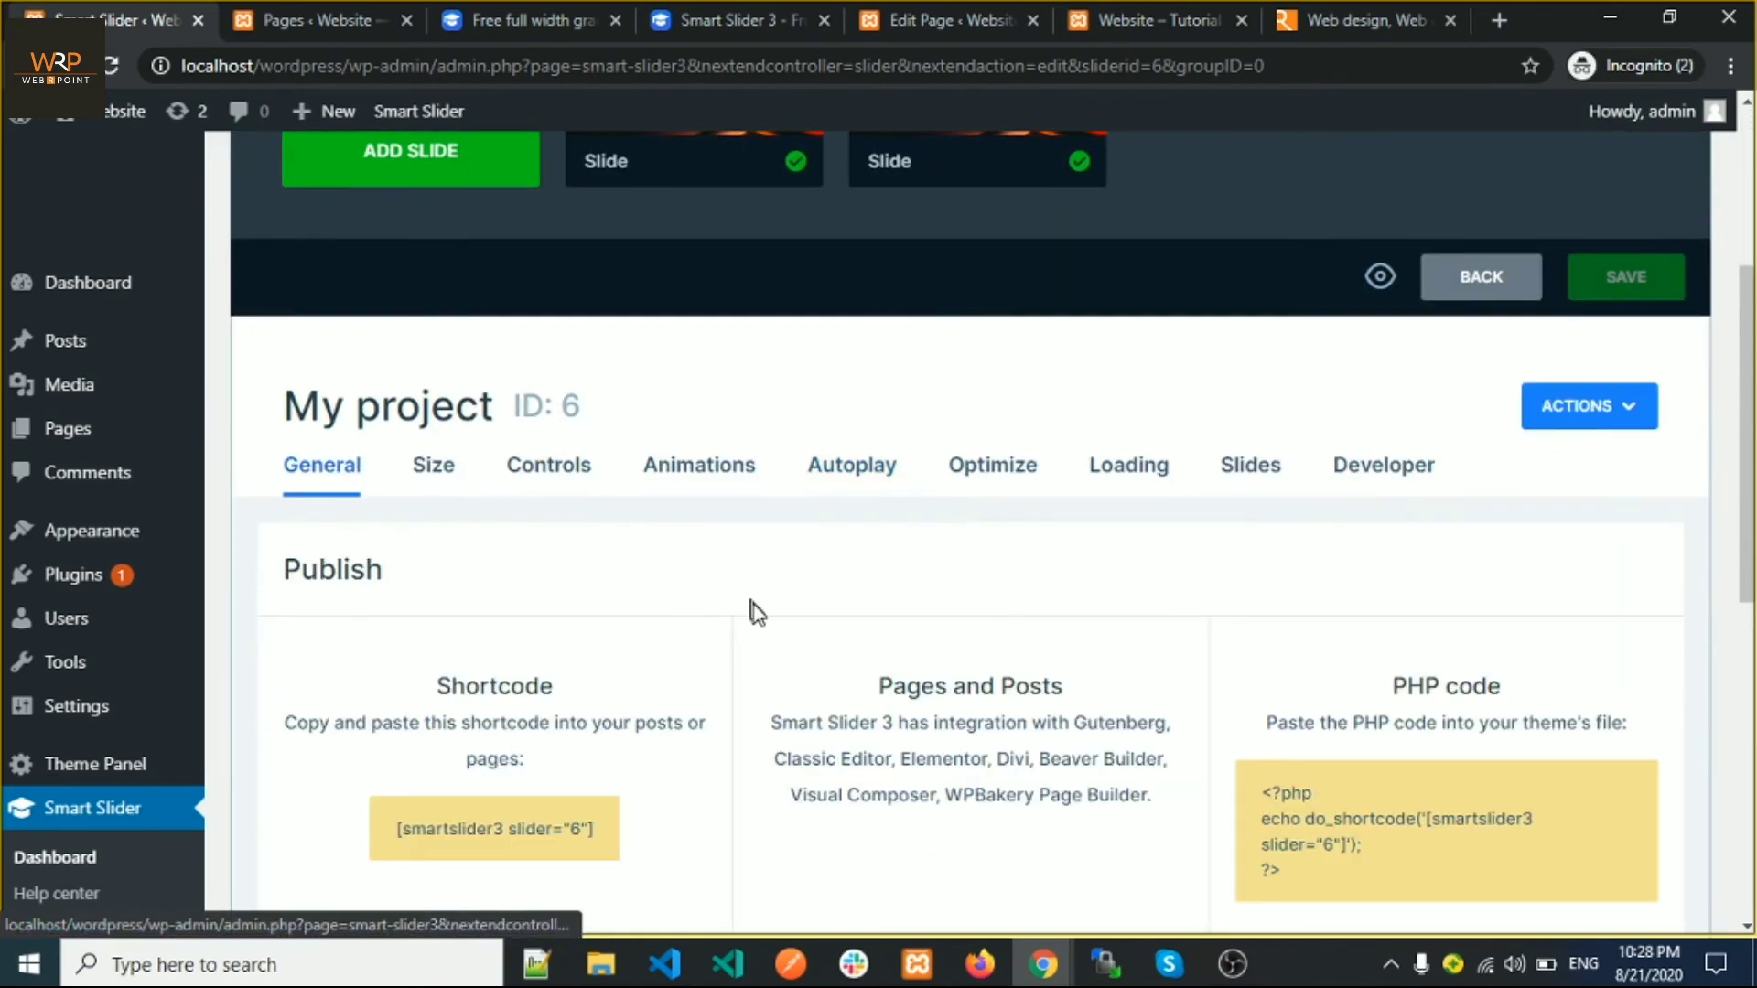
pyautogui.scroll(-3, 619, 689)
pyautogui.moveTo(606, 574); pyautogui.dragTo(415, 572)
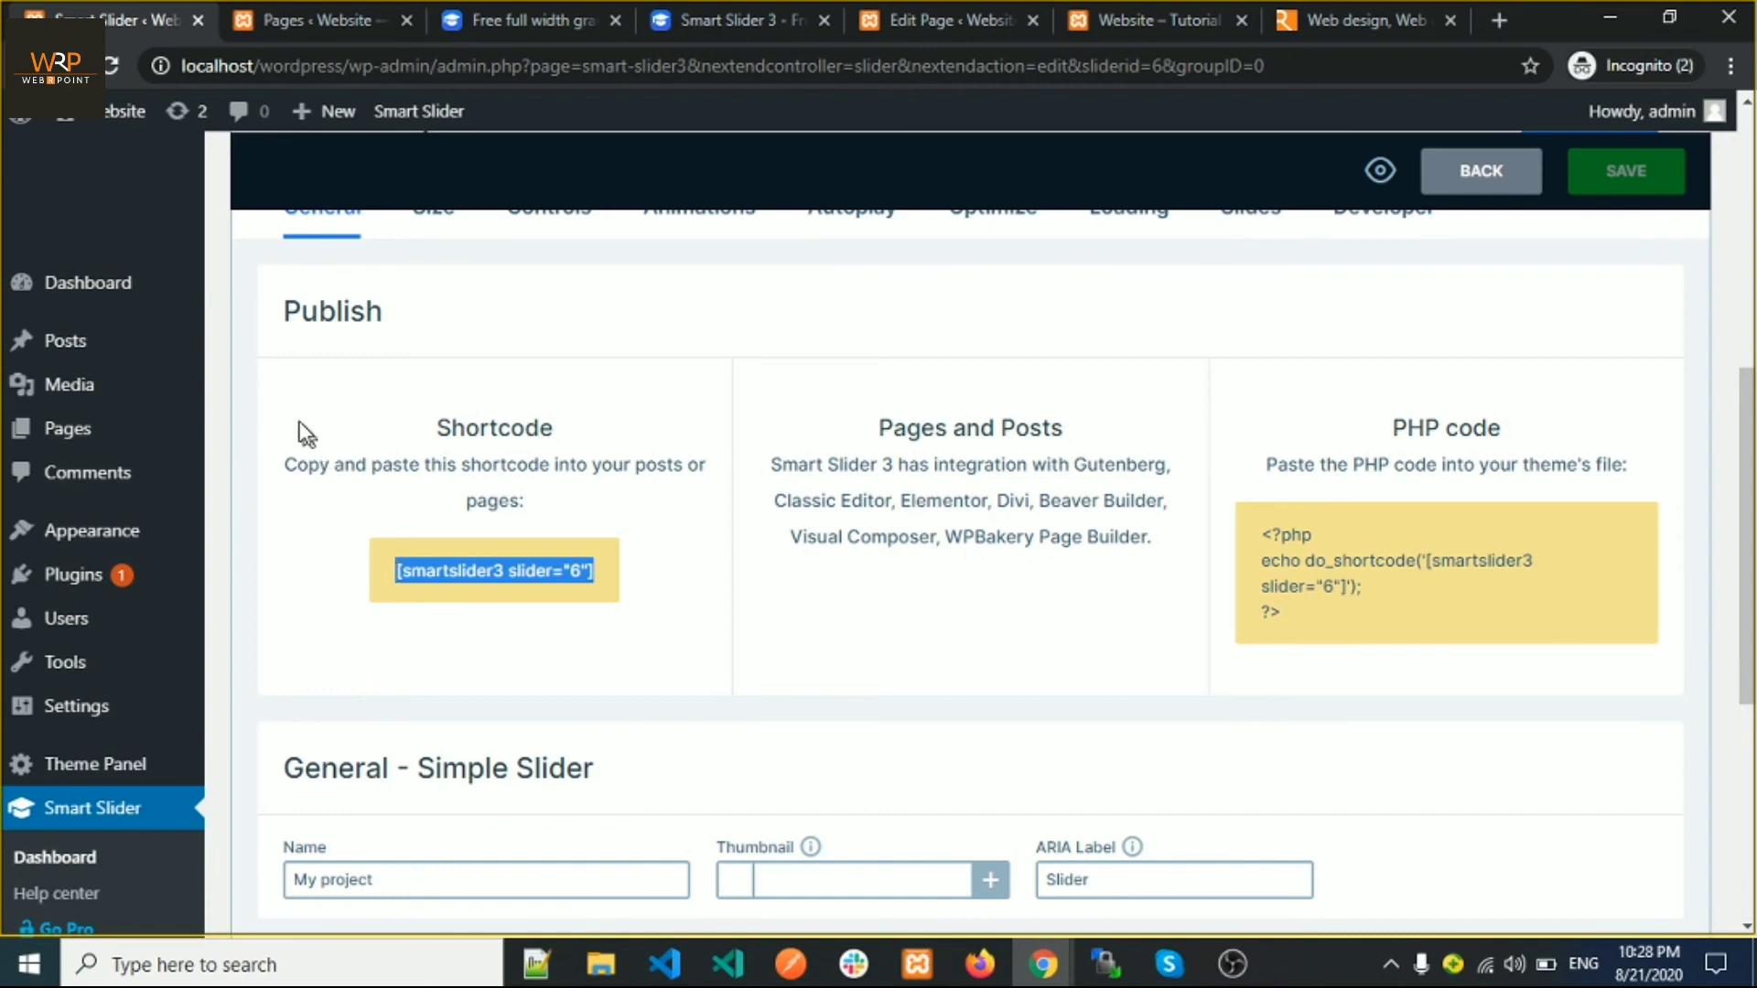
pyautogui.click(242, 347)
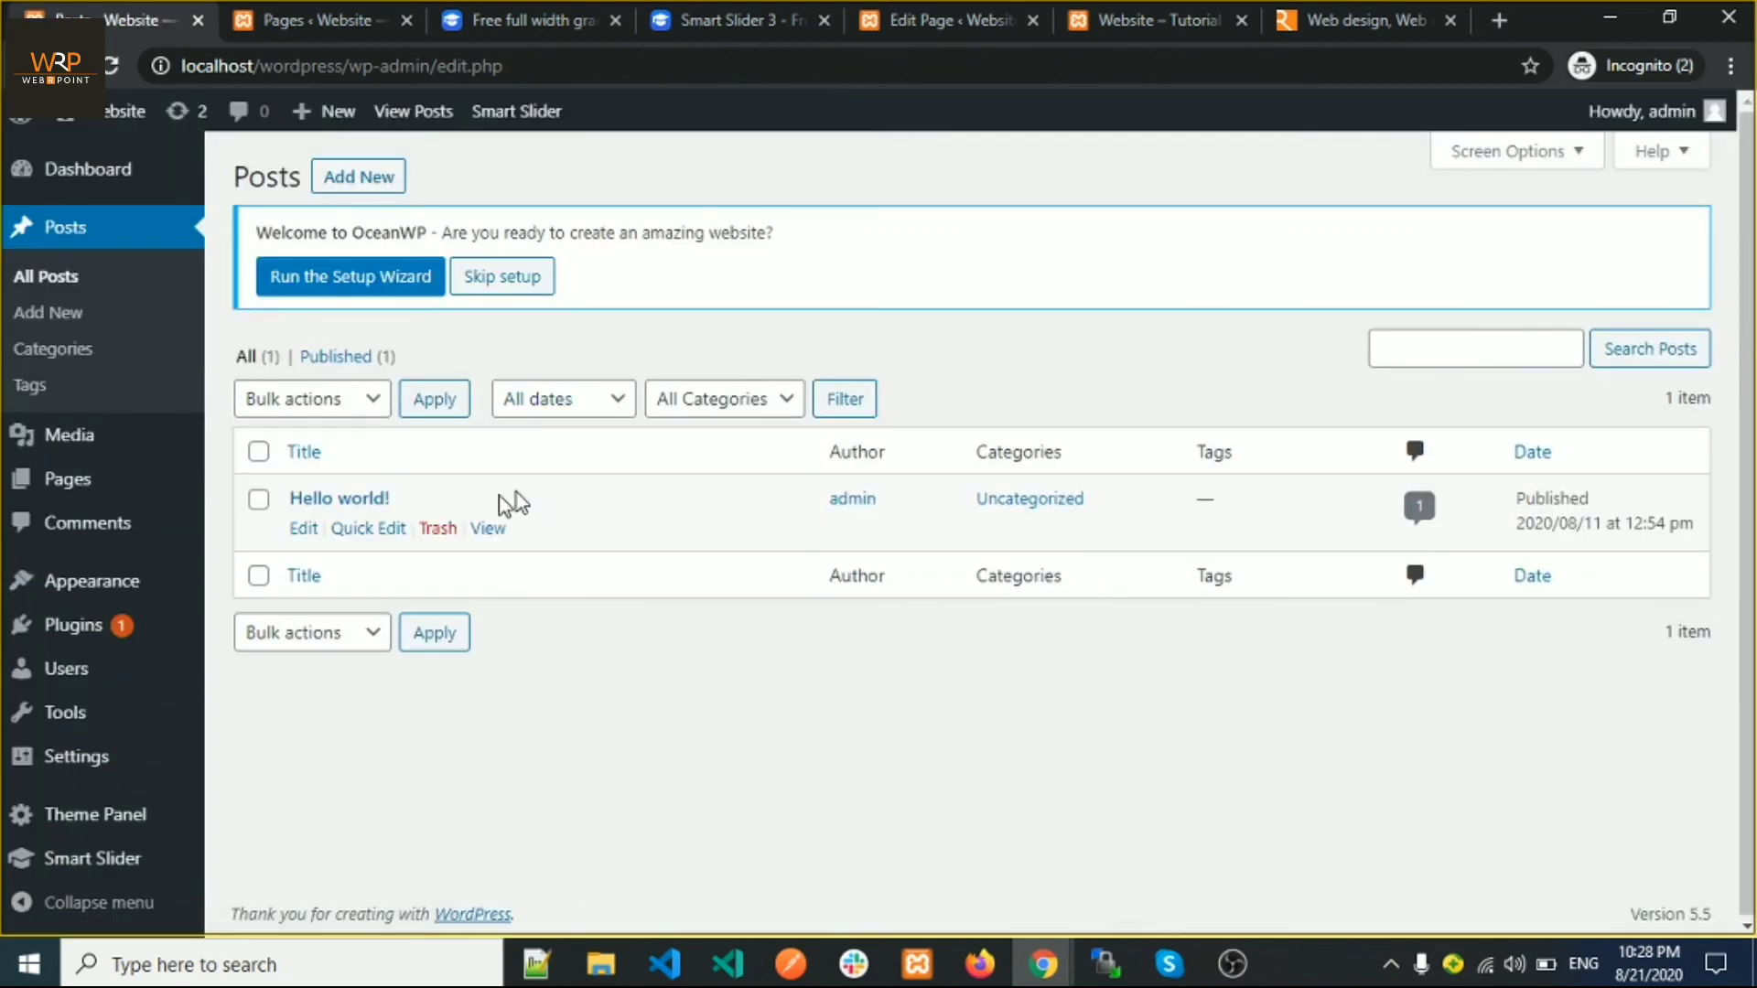
pyautogui.click(304, 530)
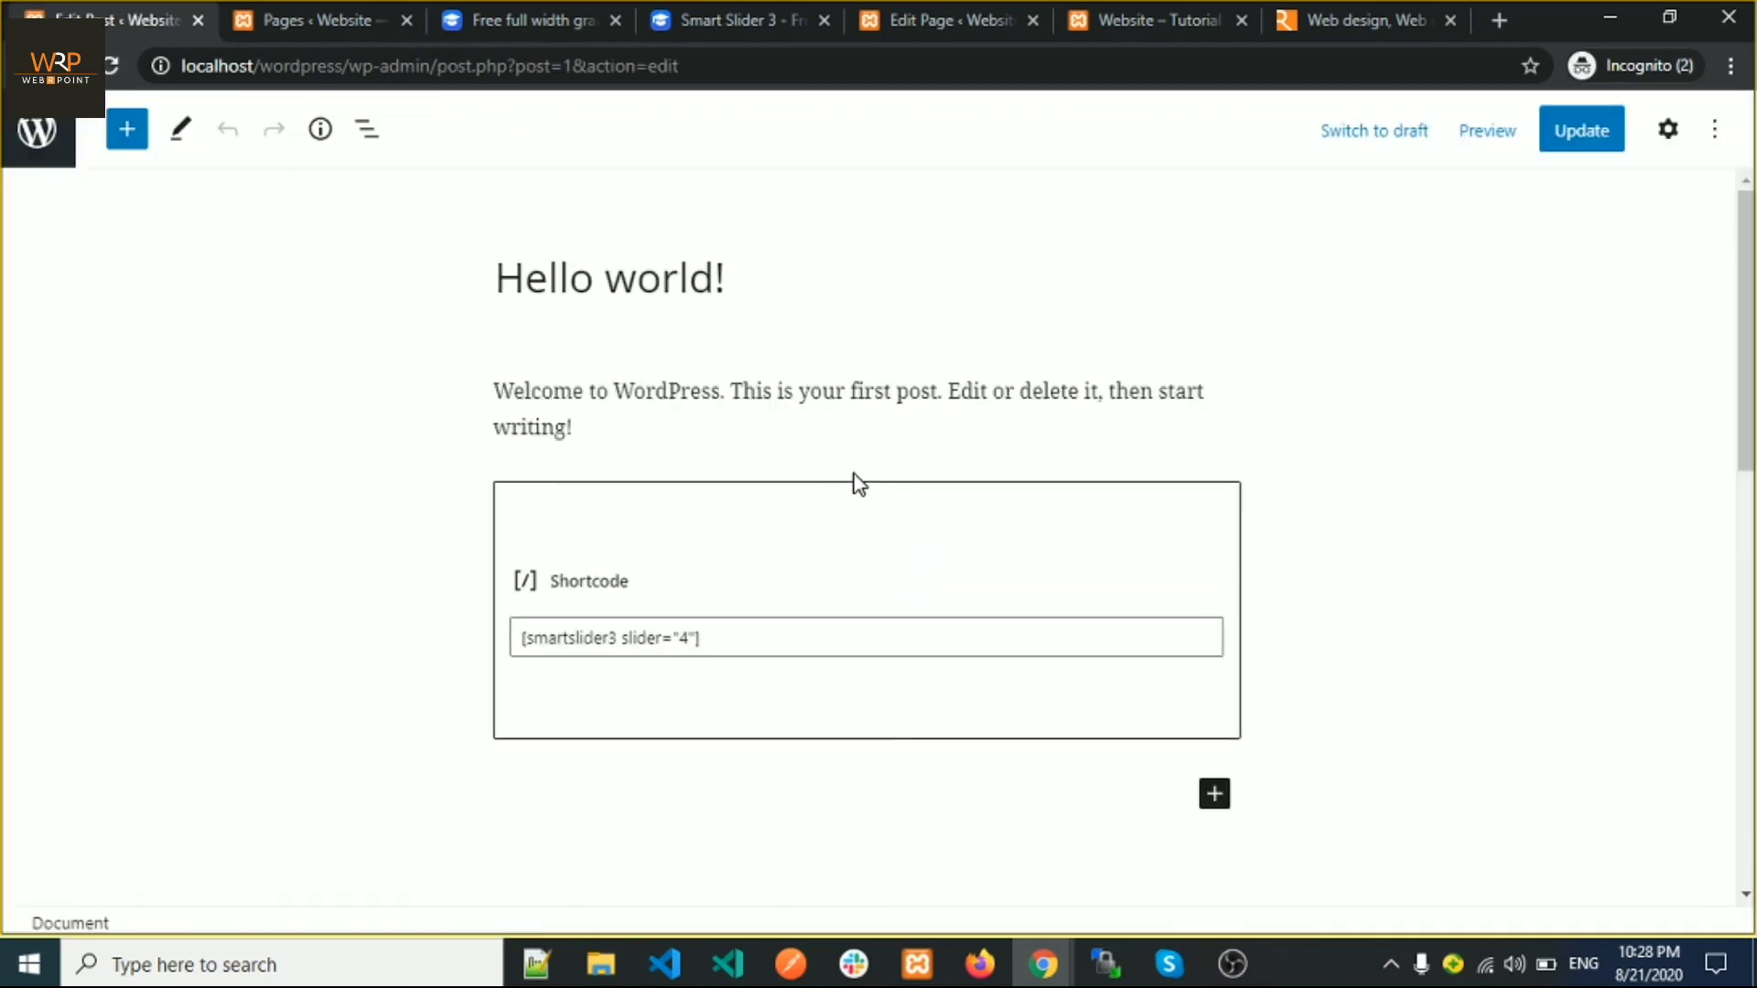
# Replace the shortcode in the Hello world! post with [smartslider3 slider="6"]
pyautogui.moveTo(710, 635); pyautogui.dragTo(491, 635)
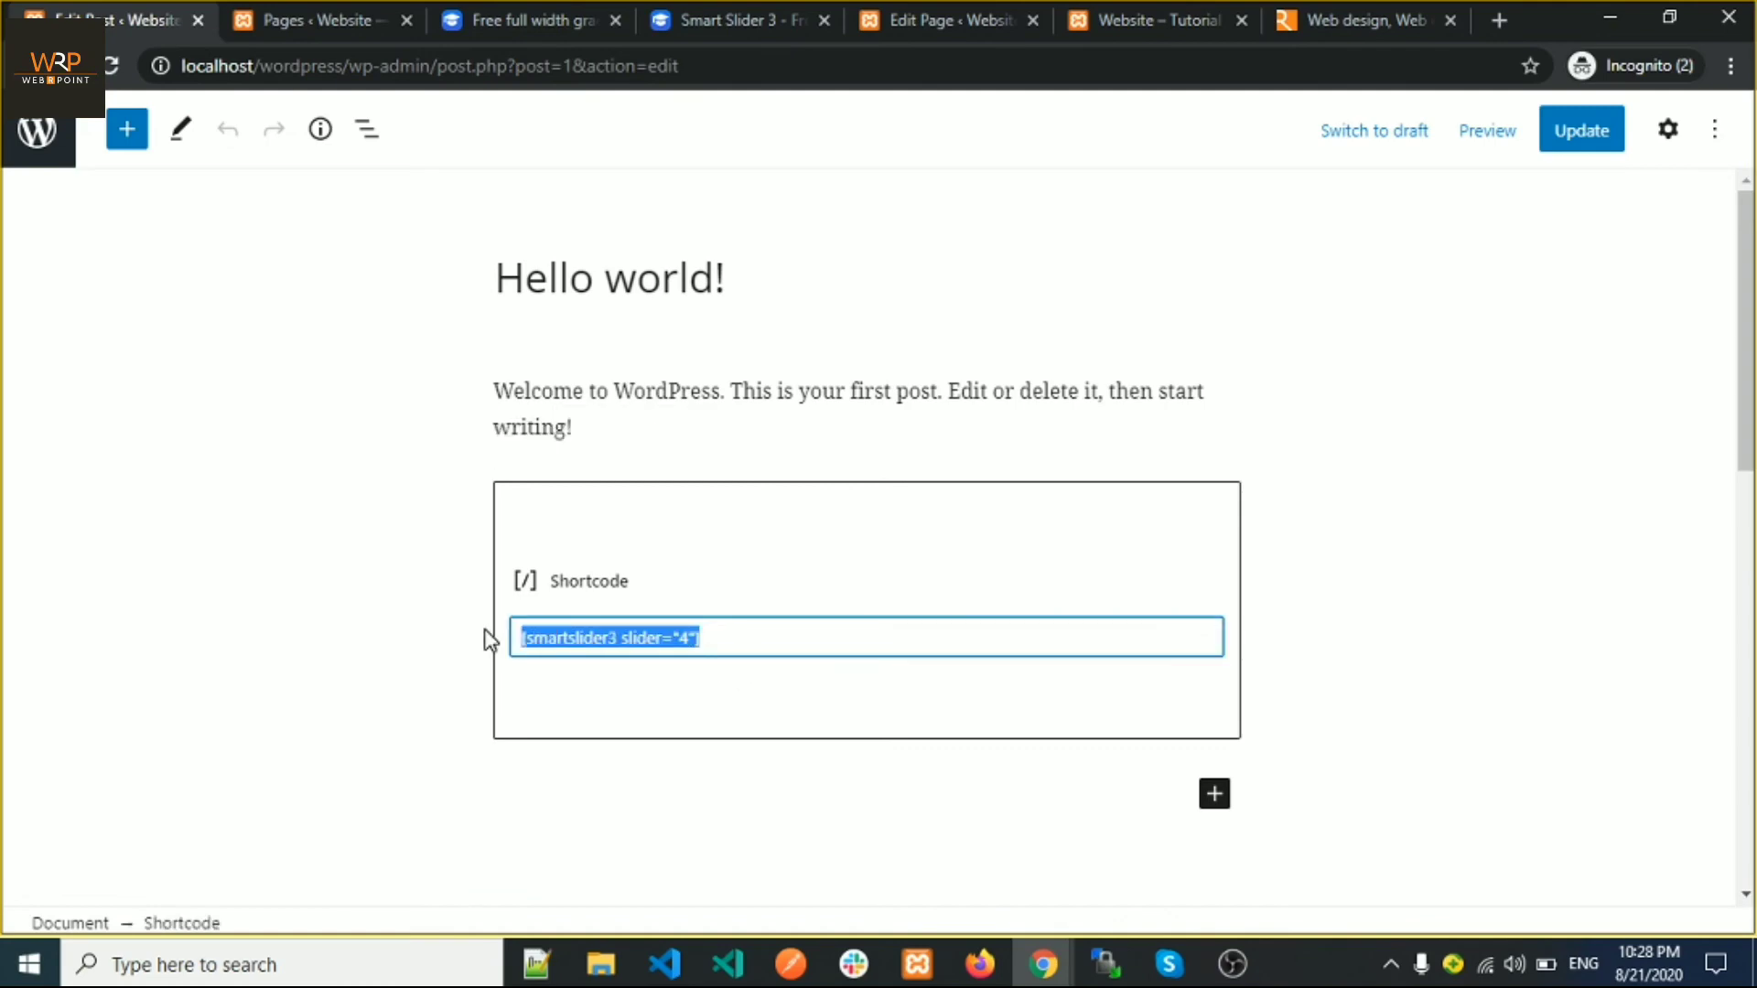
pyautogui.press('BackSpace')
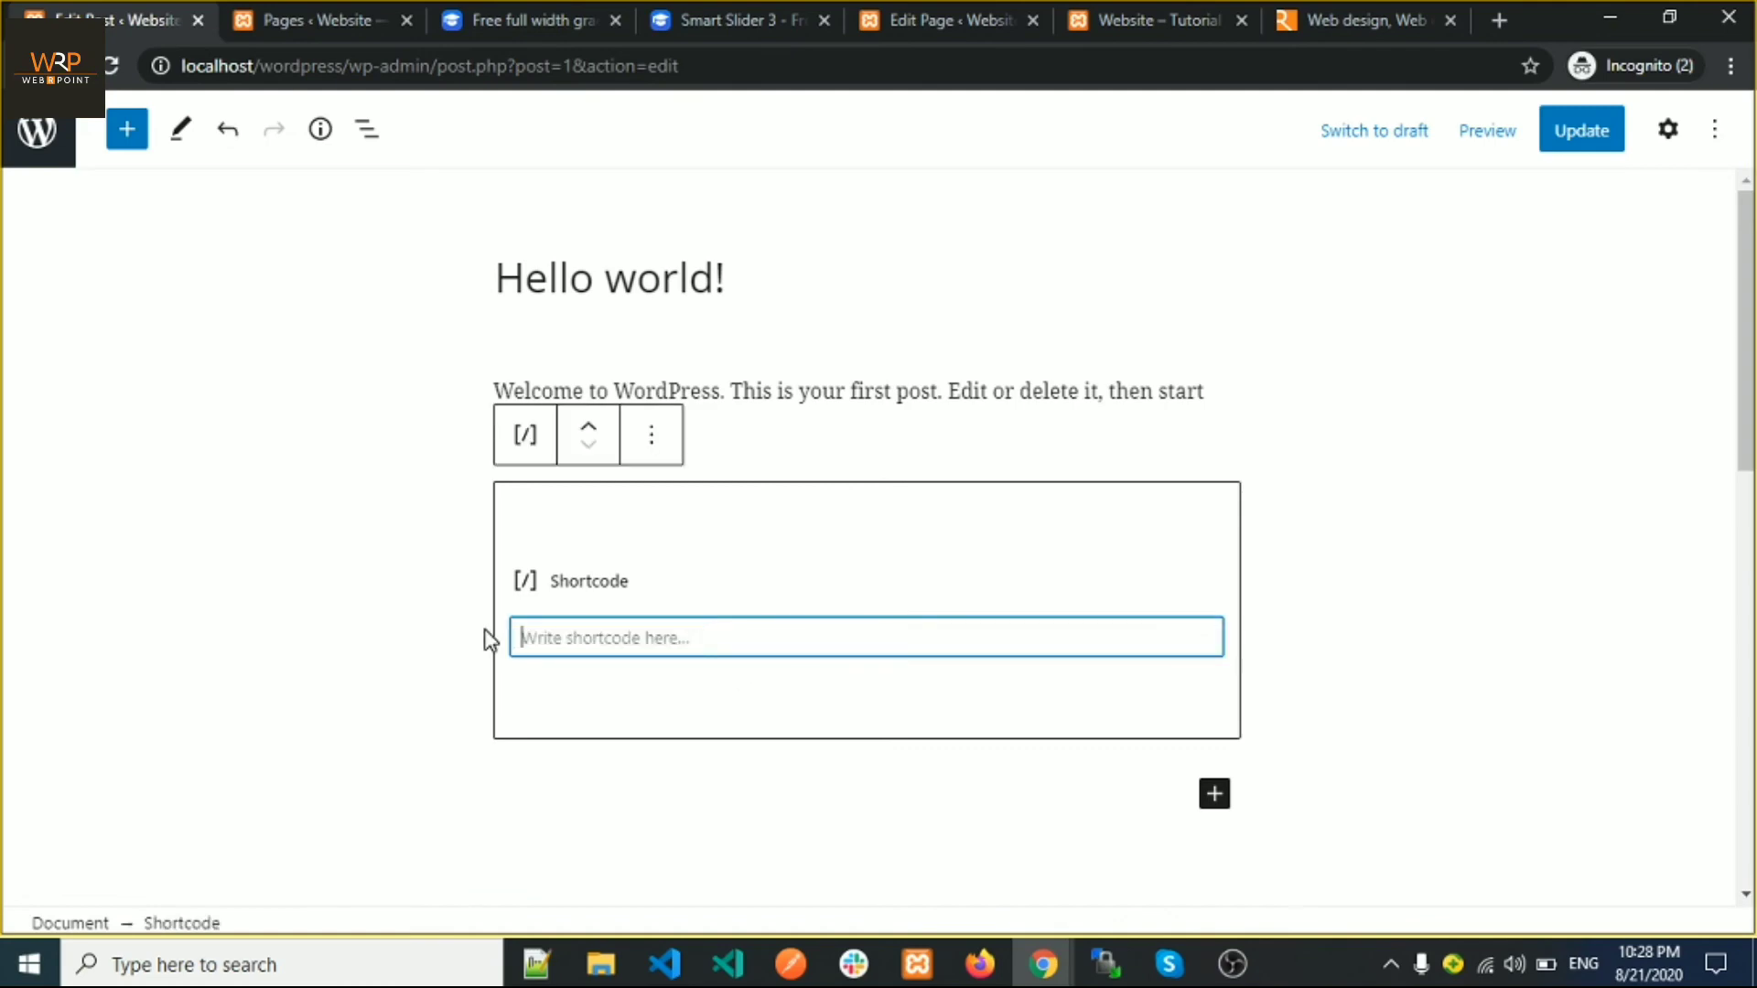
pyautogui.write('[smartslider3 slider="6"]')
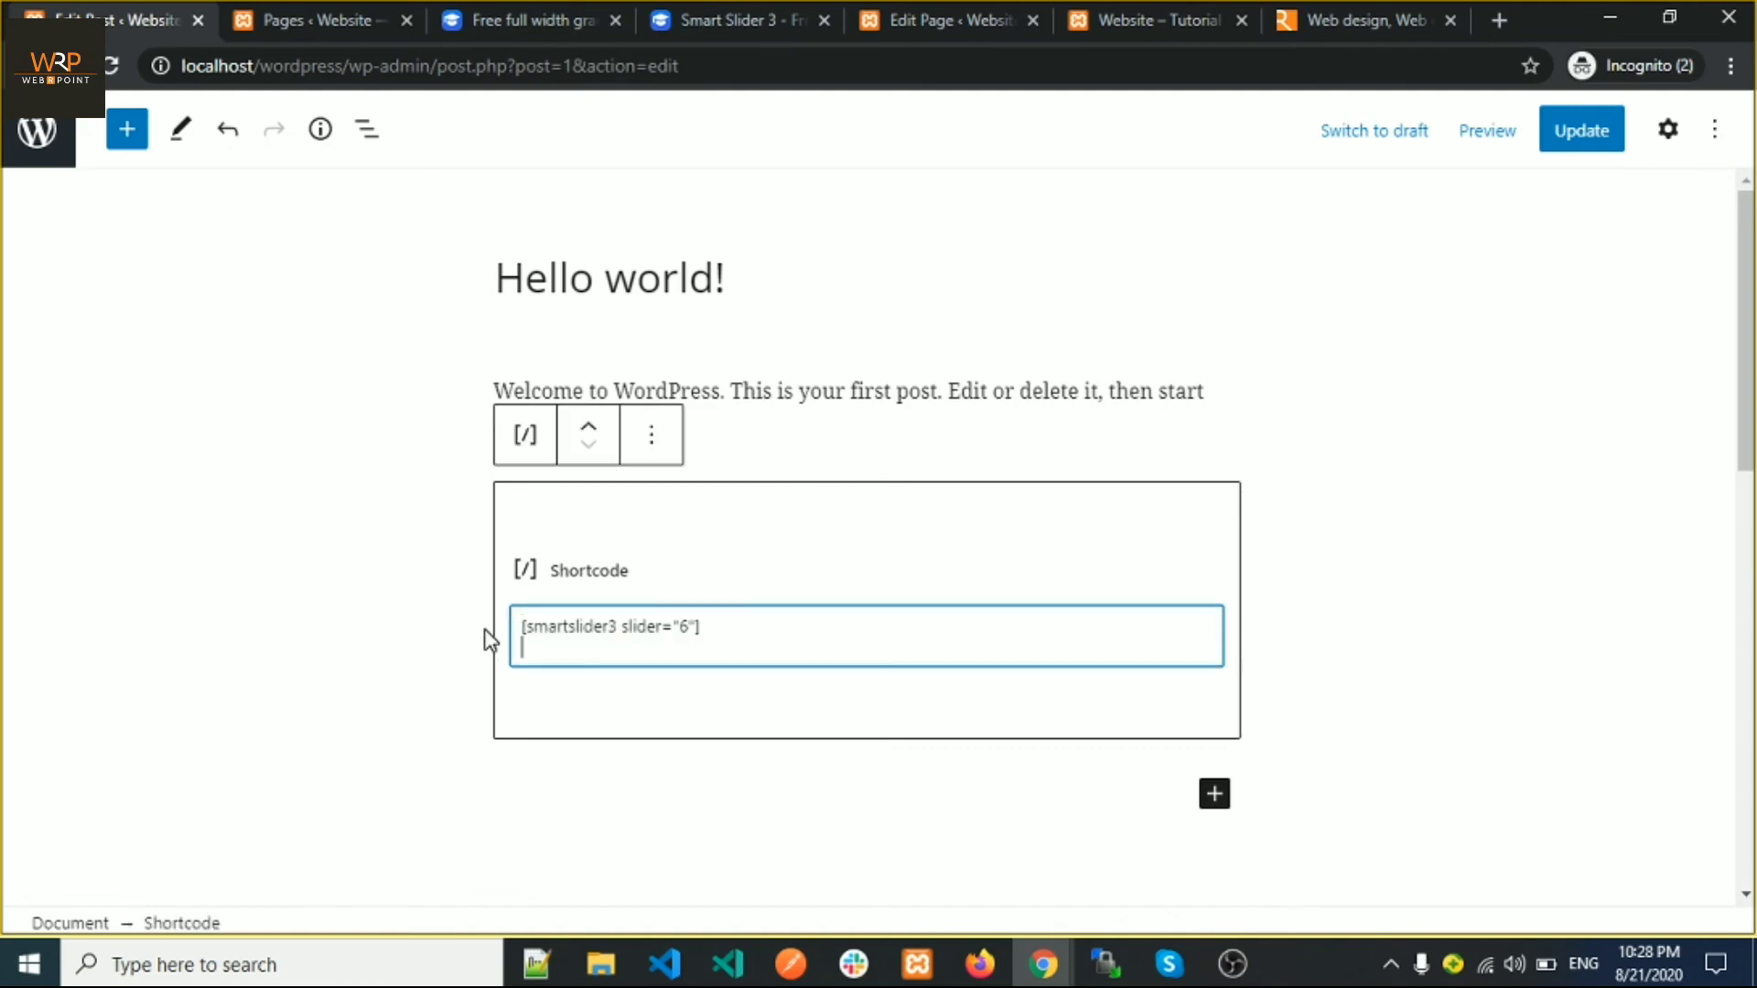
# Remove the Shortcode block from the Hello world! post
pyautogui.click(664, 441)
pyautogui.scroll(-1, 732, 750)
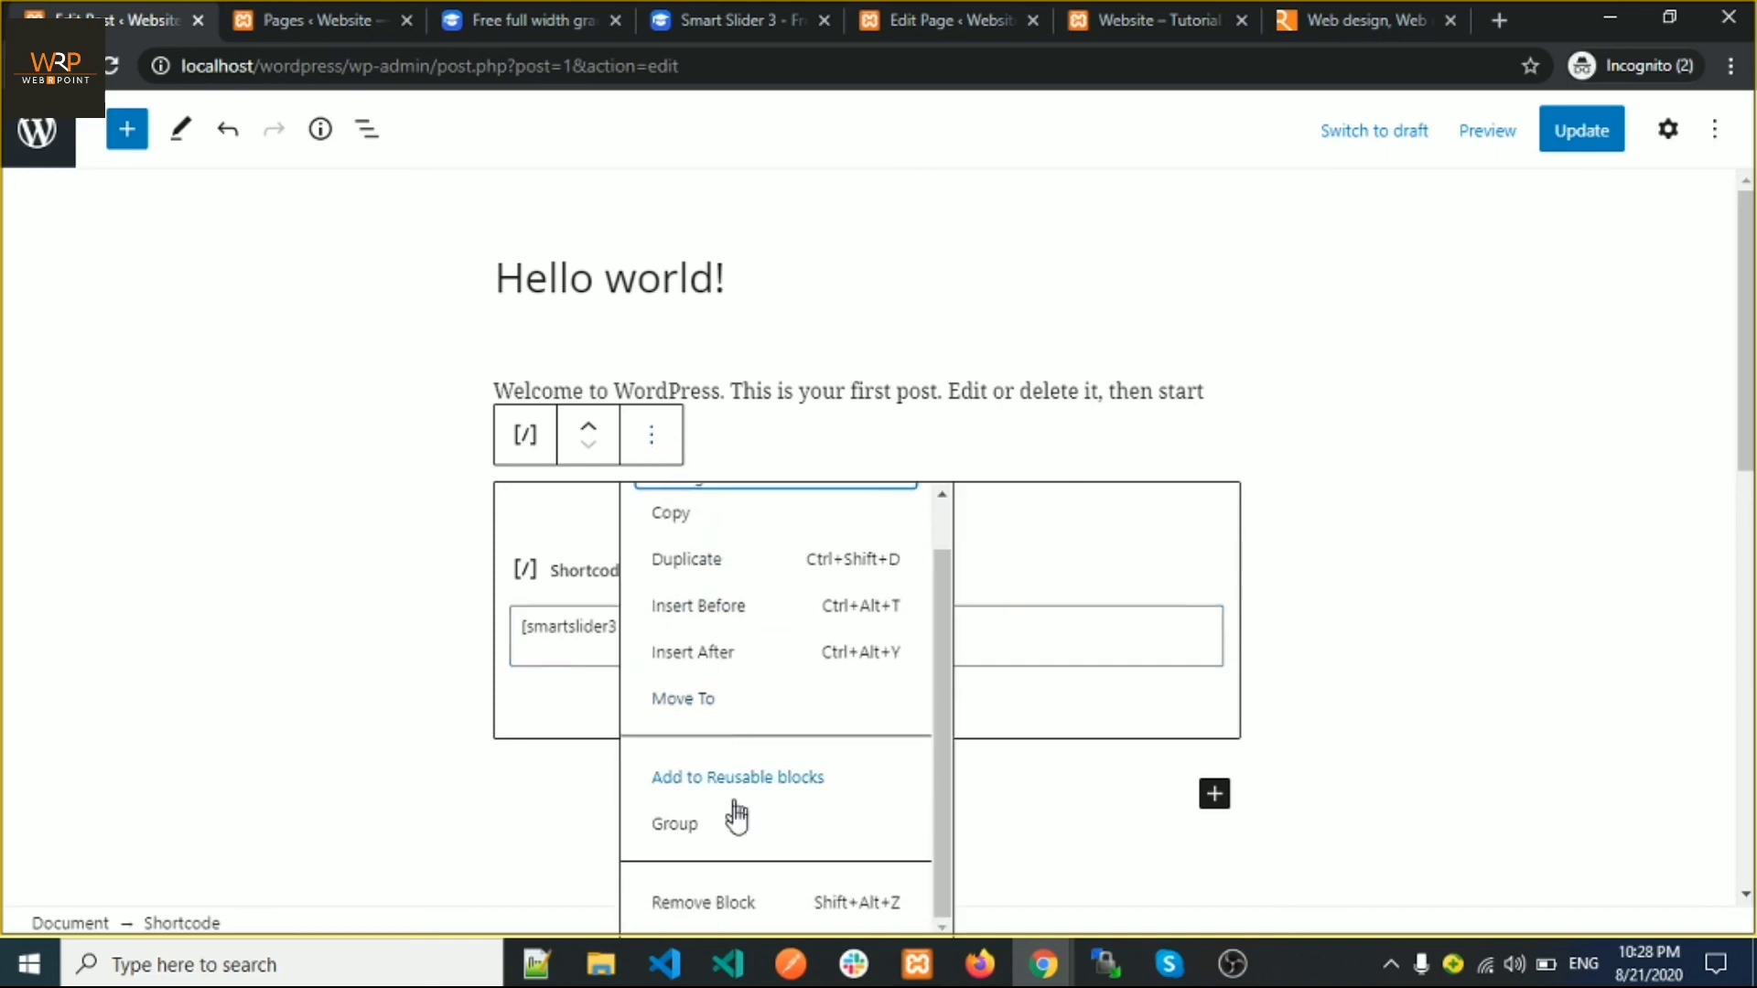
pyautogui.click(745, 915)
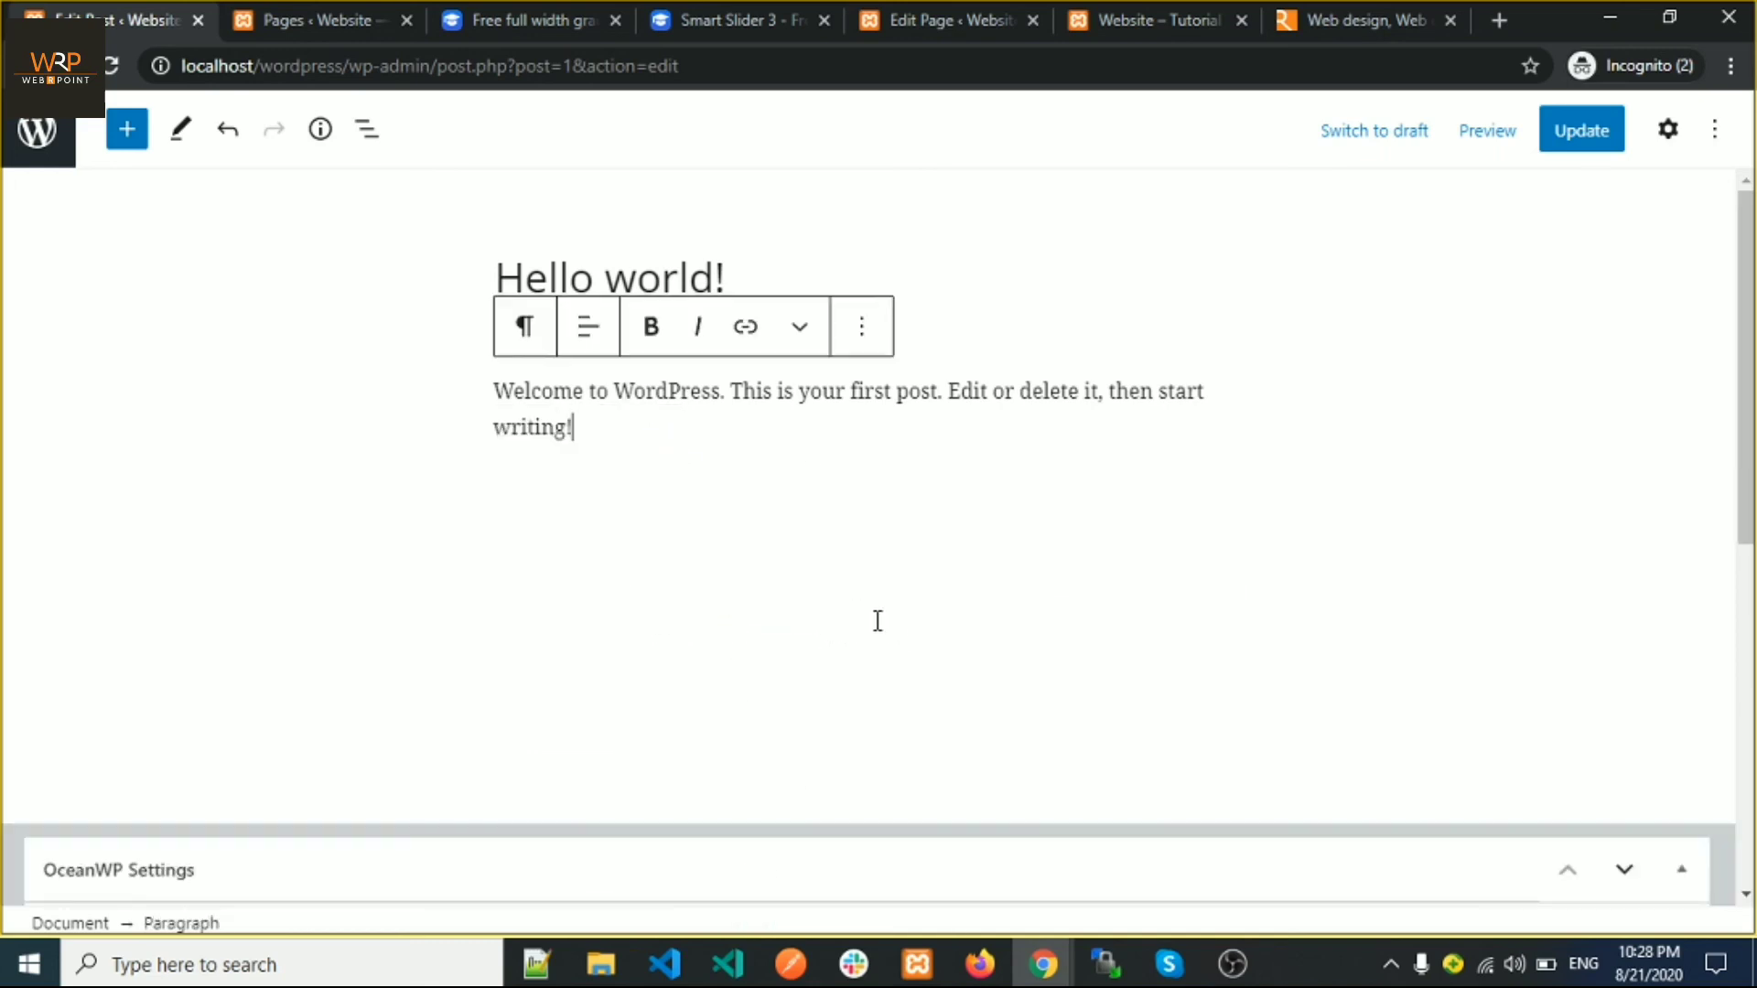
# Add a Smart Slider 3 block below the post's paragraph and insert the My project slider #6
pyautogui.click(129, 142)
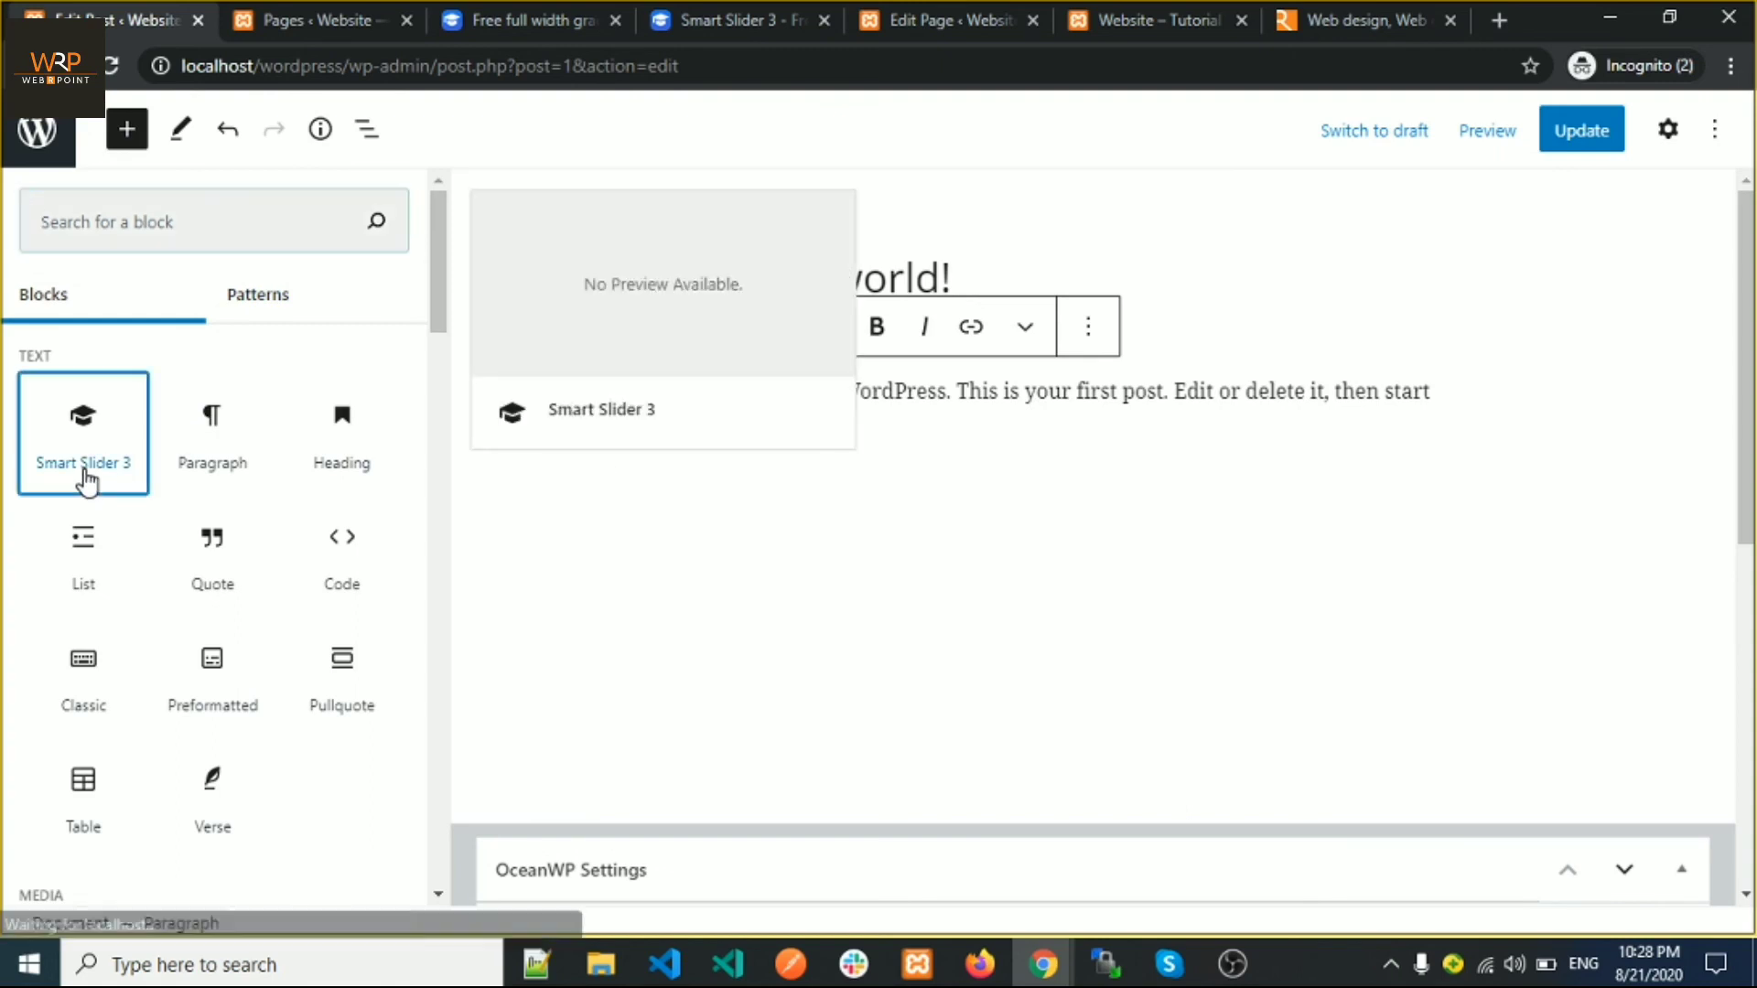
pyautogui.click(87, 477)
pyautogui.click(881, 545)
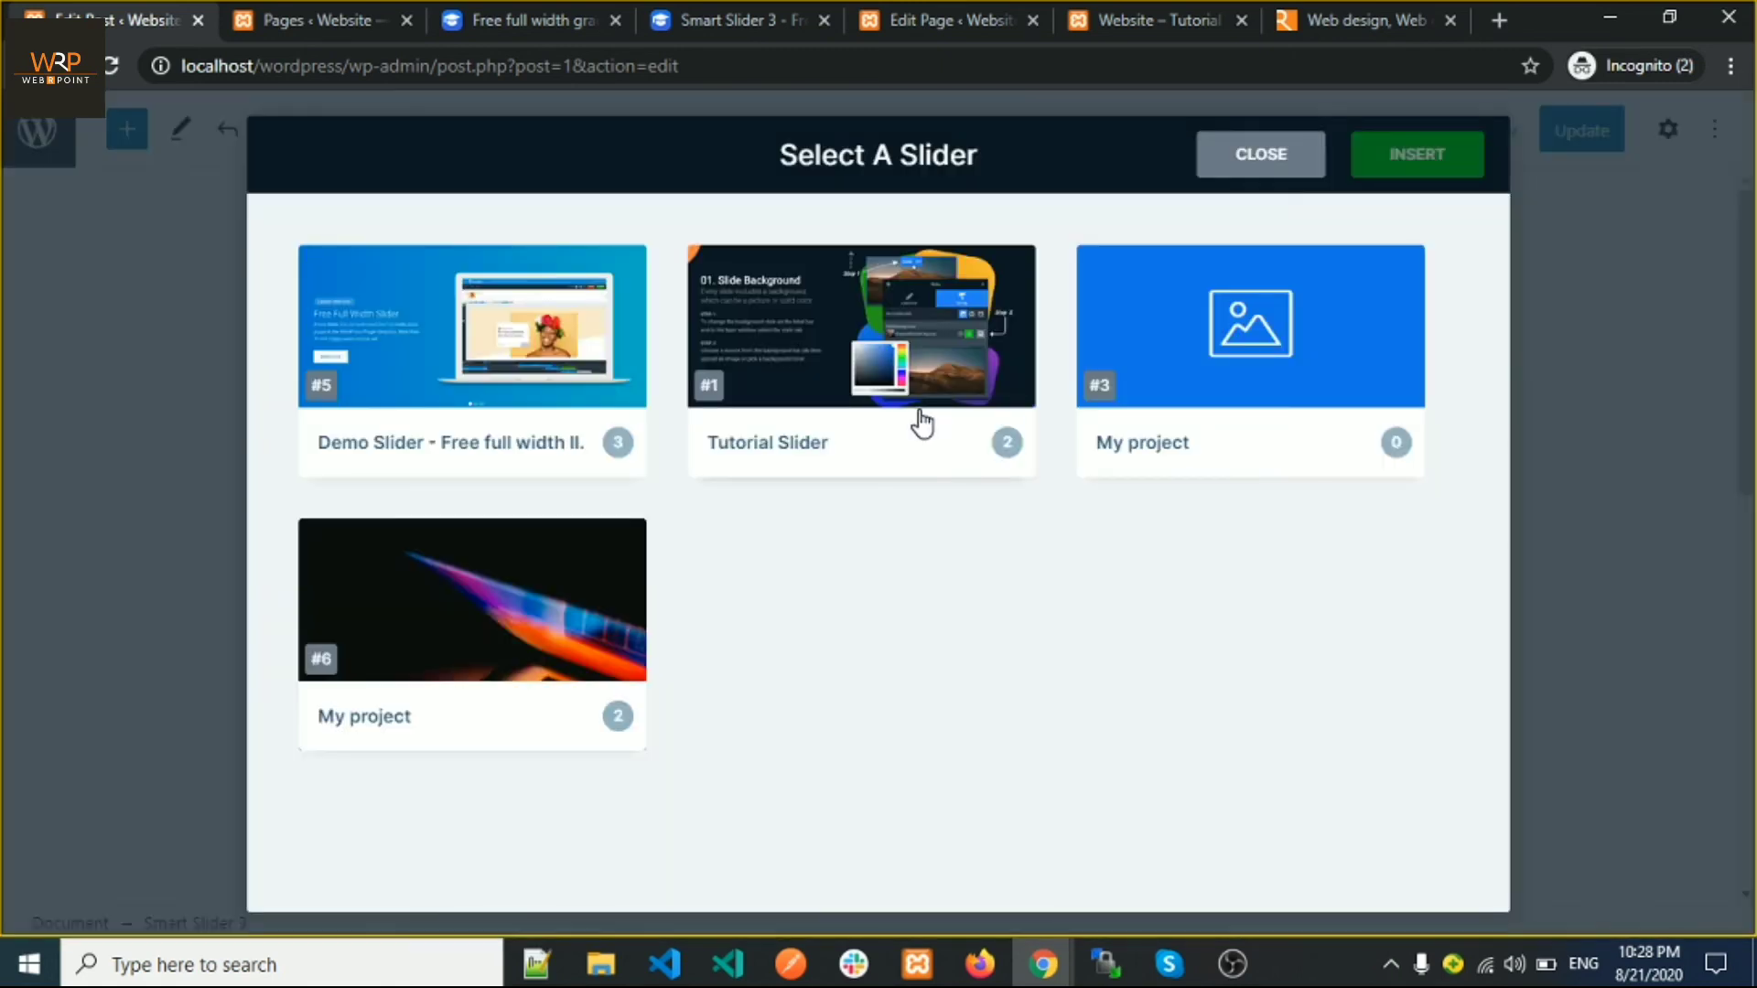
pyautogui.click(412, 629)
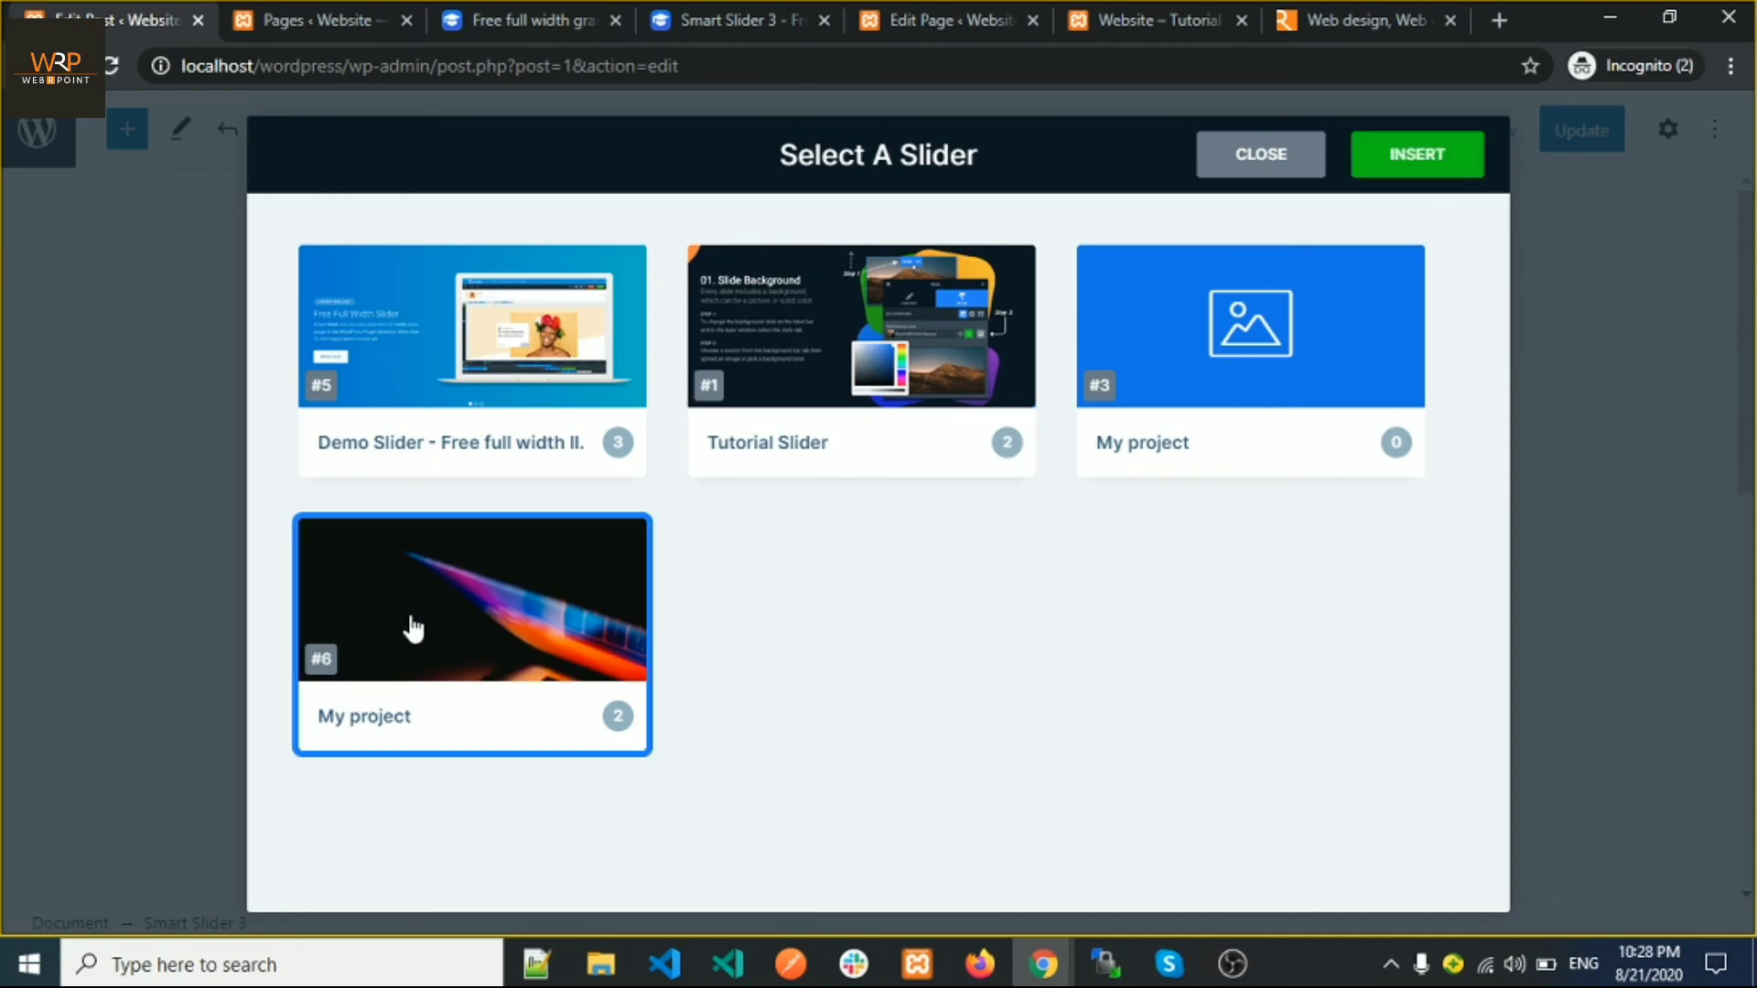
pyautogui.click(1416, 165)
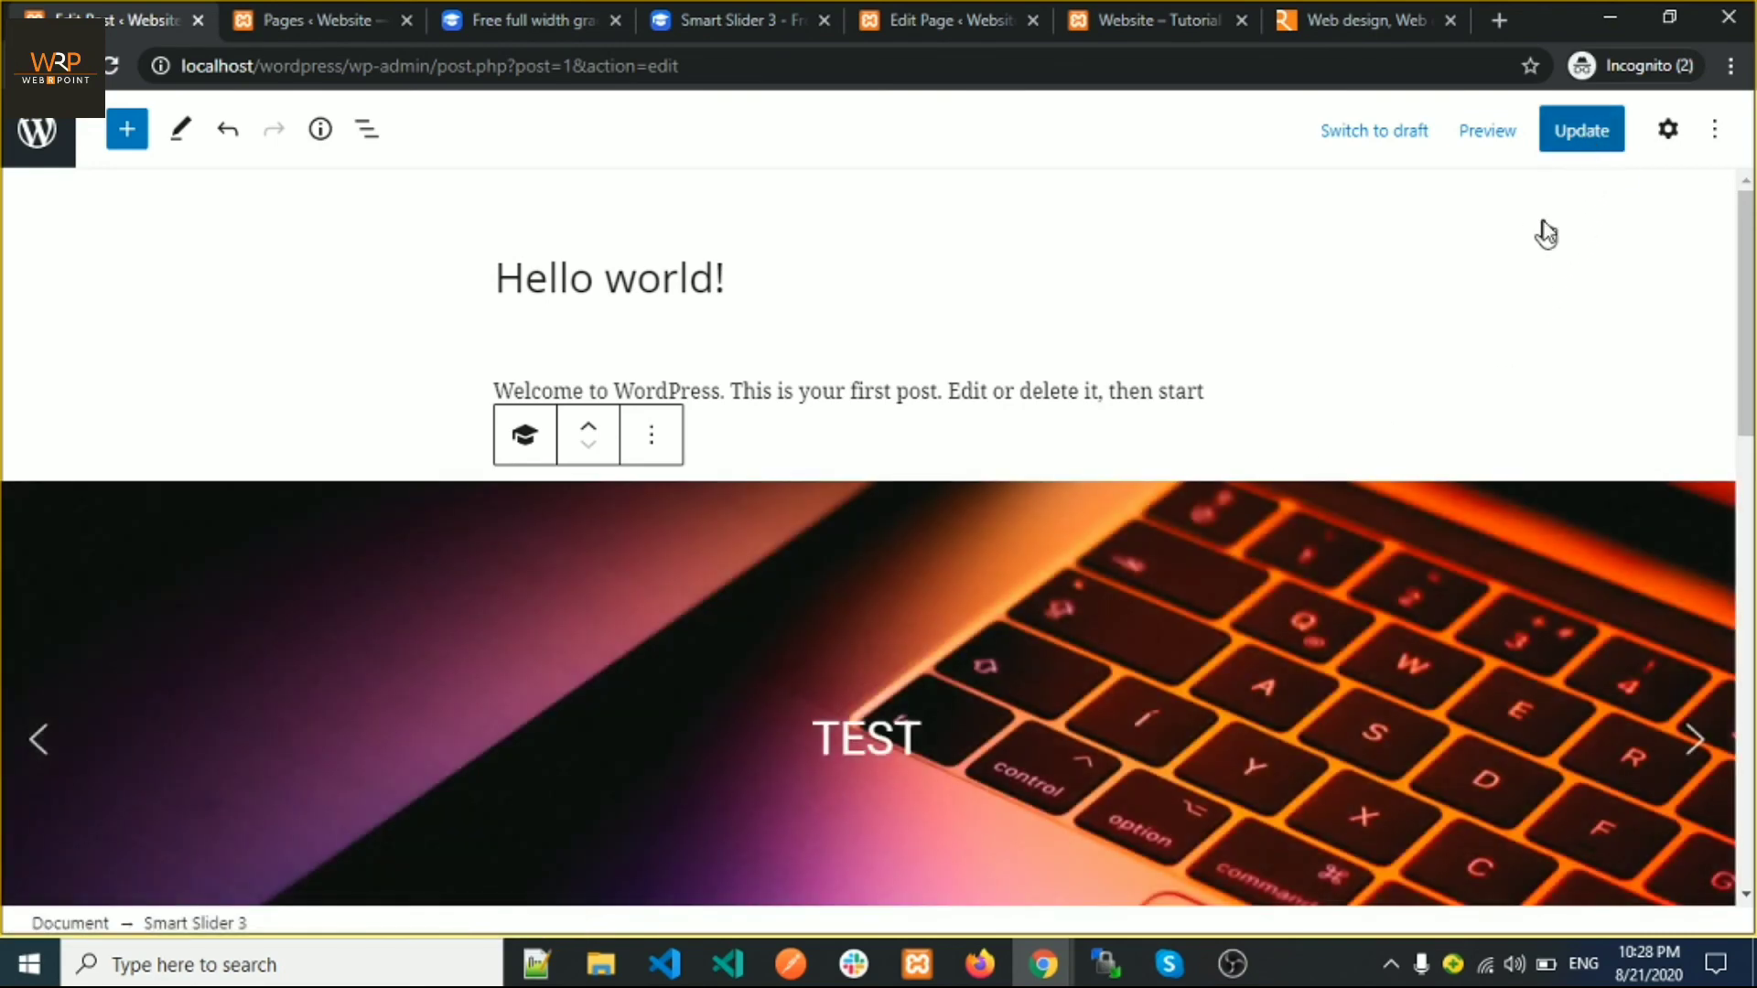
pyautogui.scroll(-7, 1208, 510)
pyautogui.scroll(7, 1199, 514)
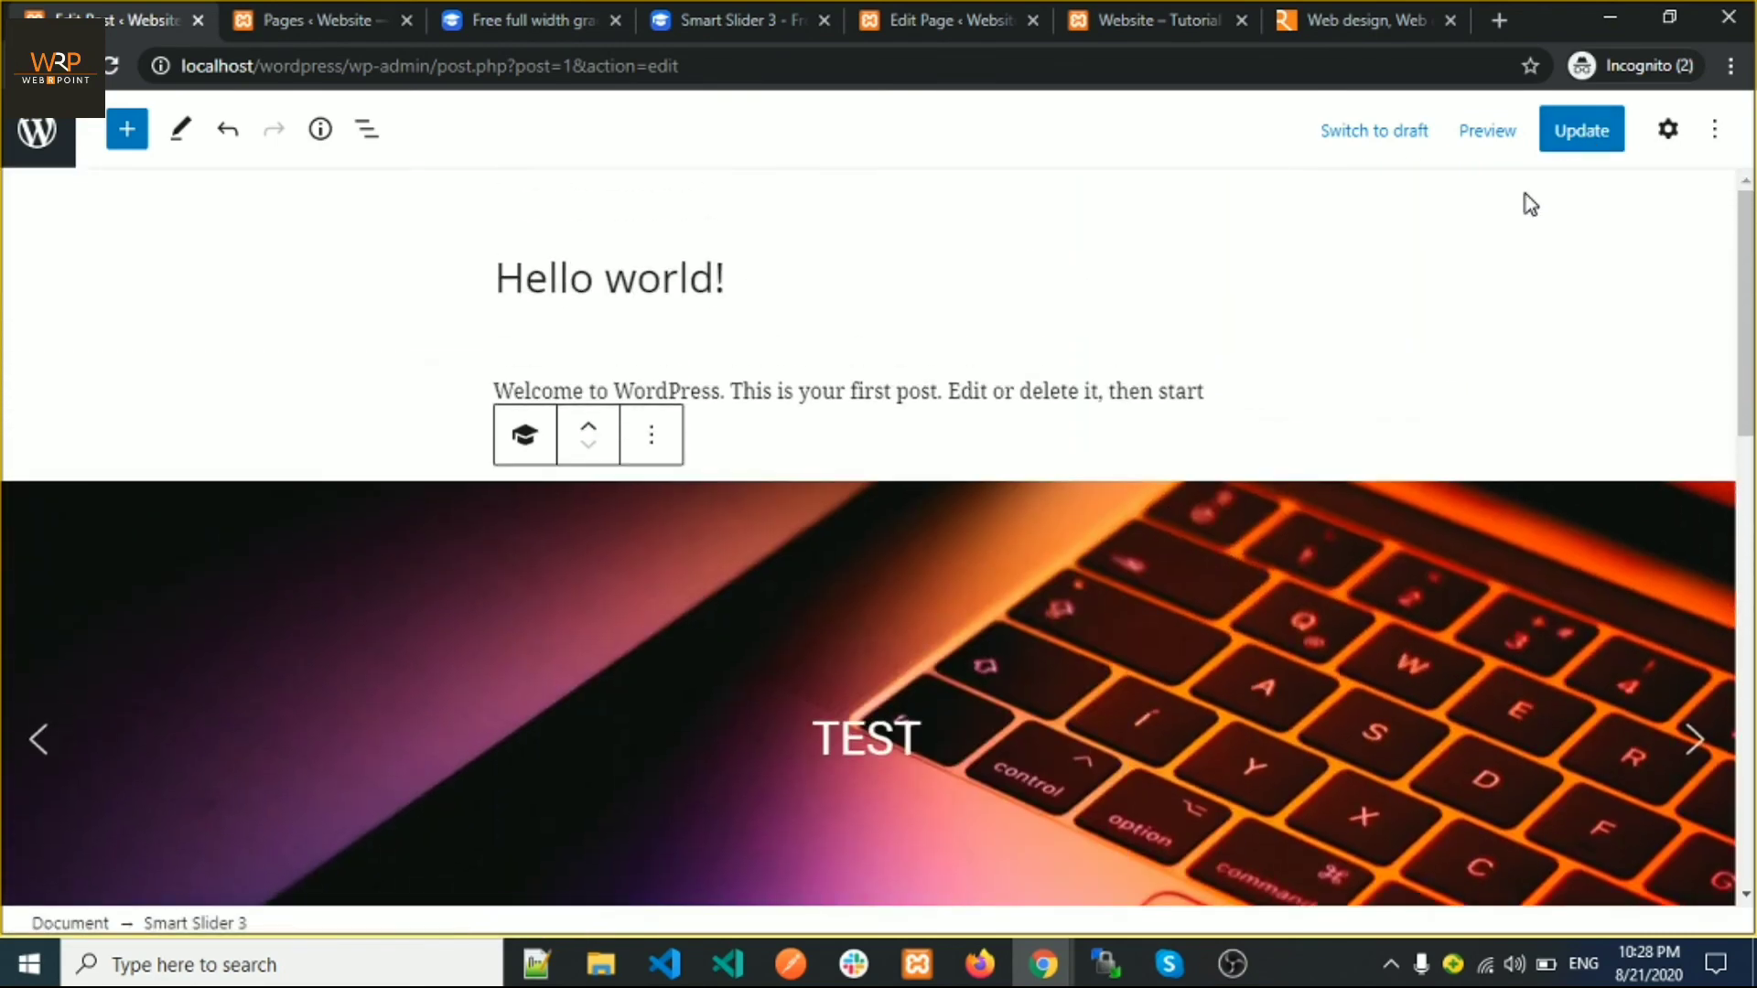
# Update the Hello world! post and open the published post in a new browser tab
pyautogui.click(1586, 133)
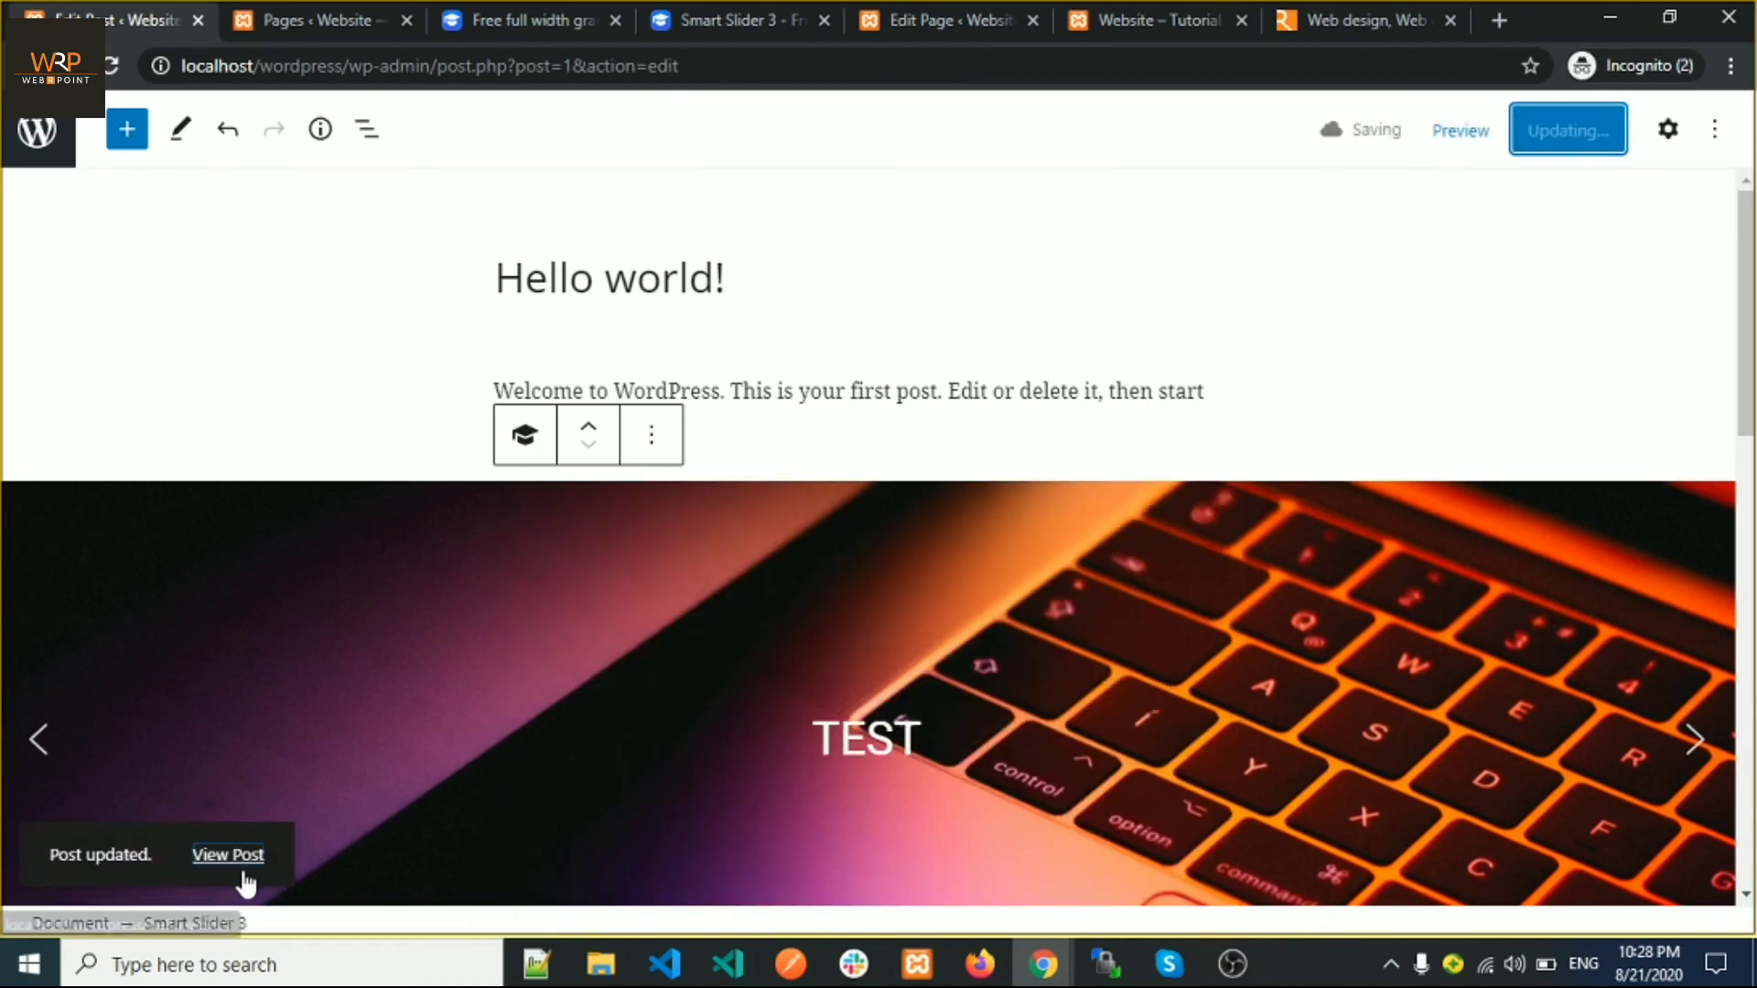
pyautogui.rightClick(234, 858)
pyautogui.click(377, 657)
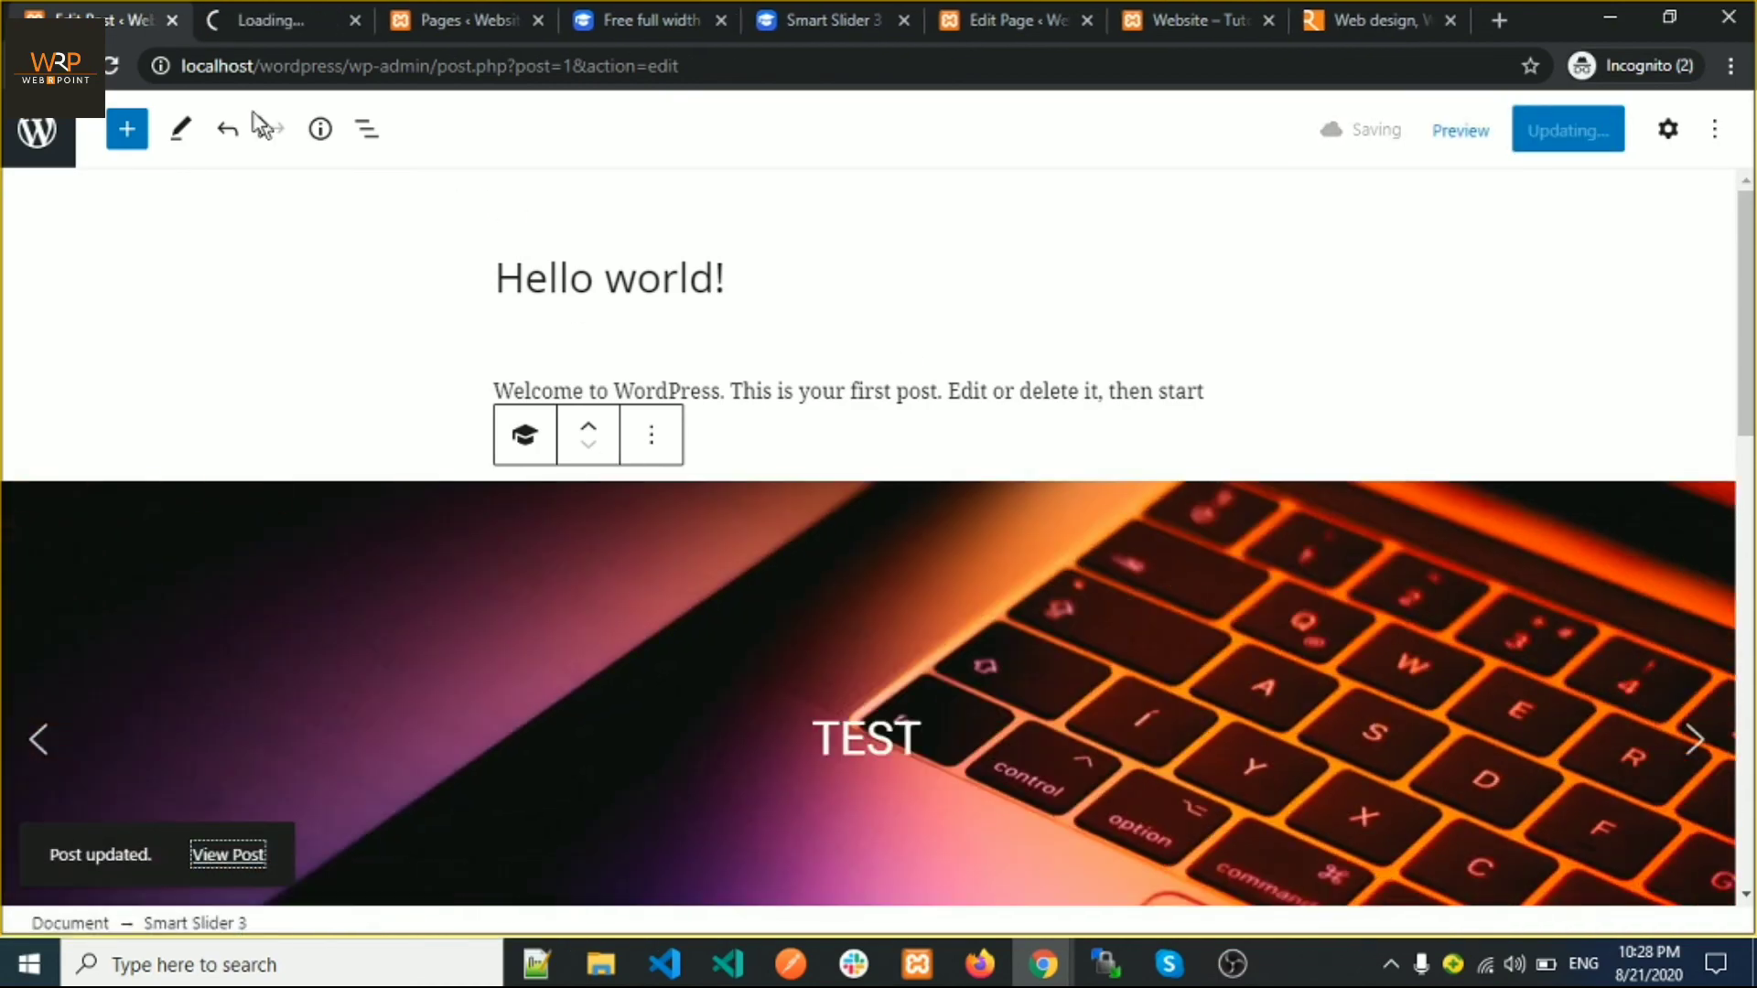
pyautogui.click(272, 31)
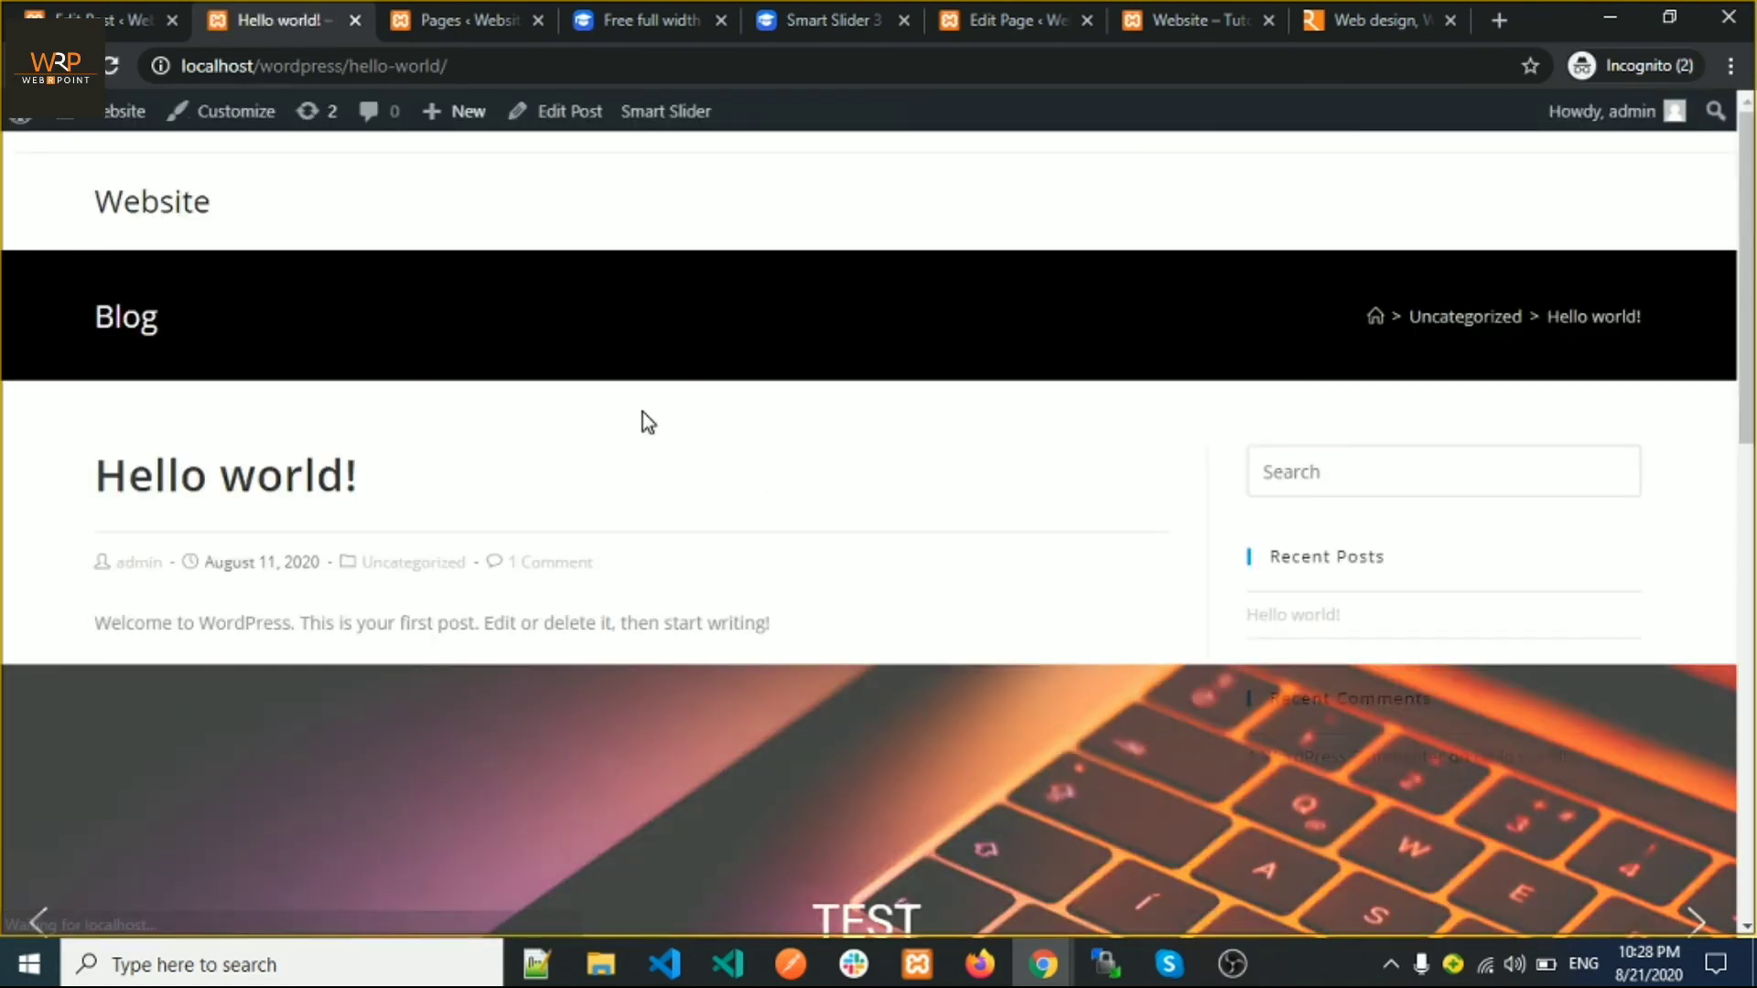
# Check the slider in the published post by stepping through its slides forward and back
pyautogui.scroll(-7, 641, 408)
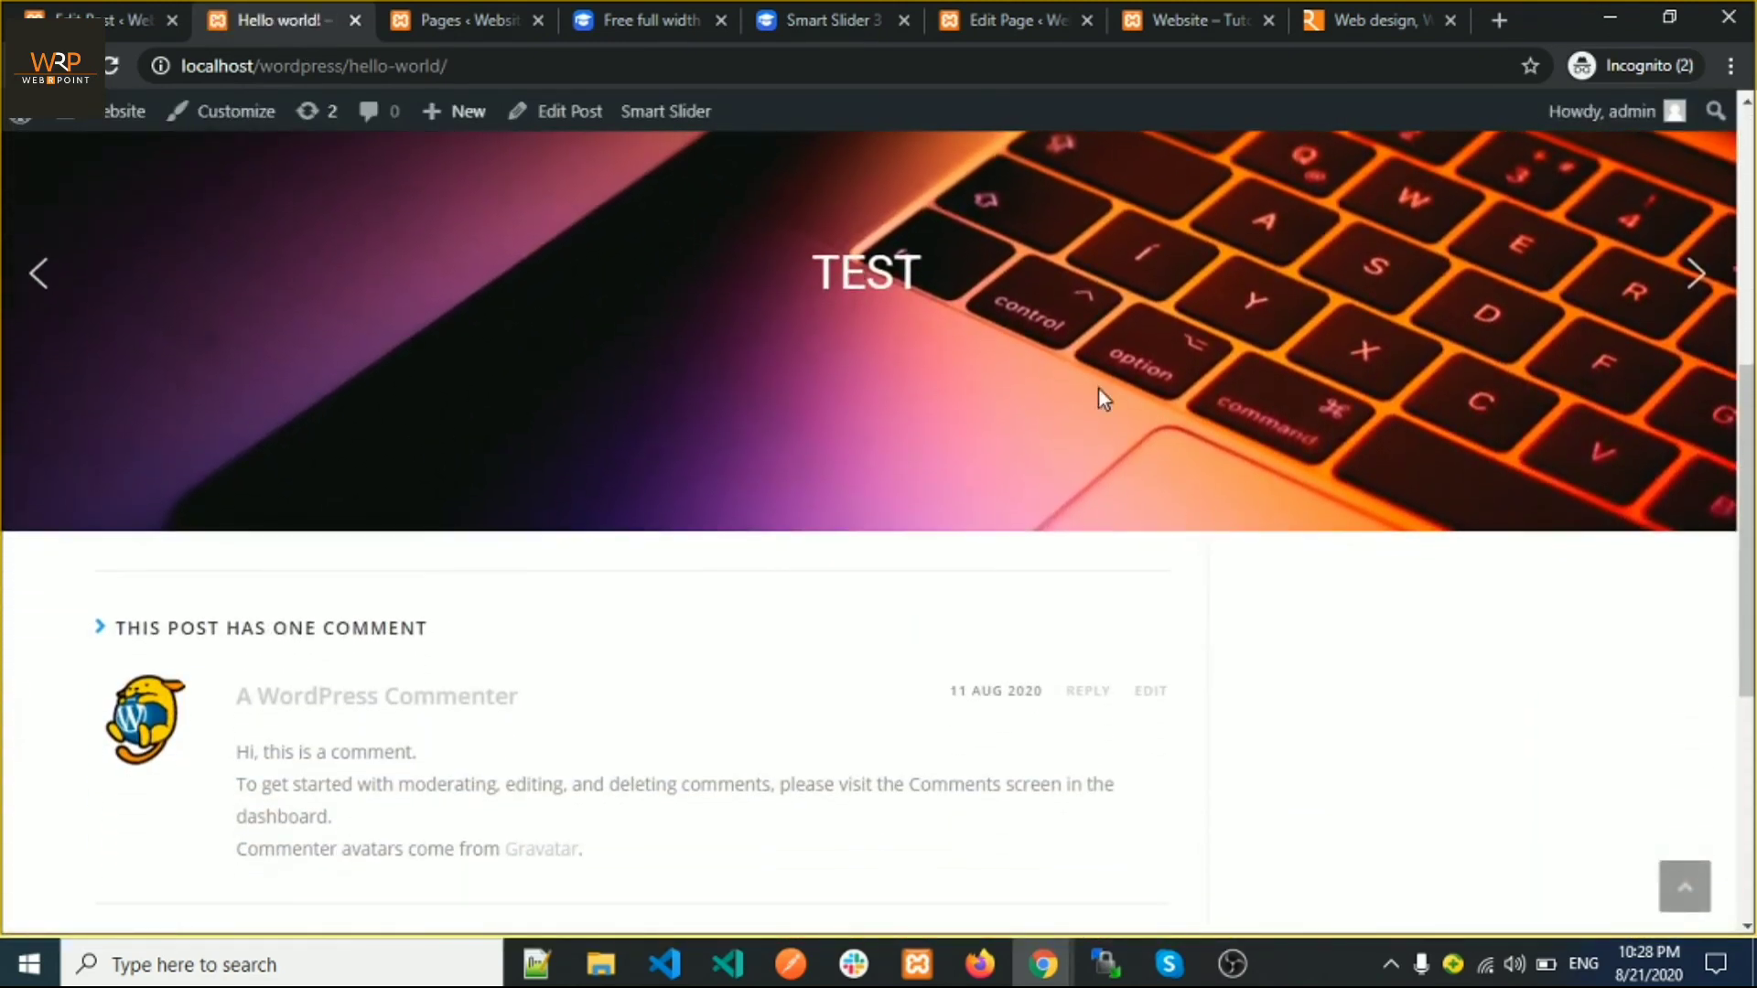
pyautogui.scroll(1, 1070, 409)
pyautogui.scroll(2, 1071, 409)
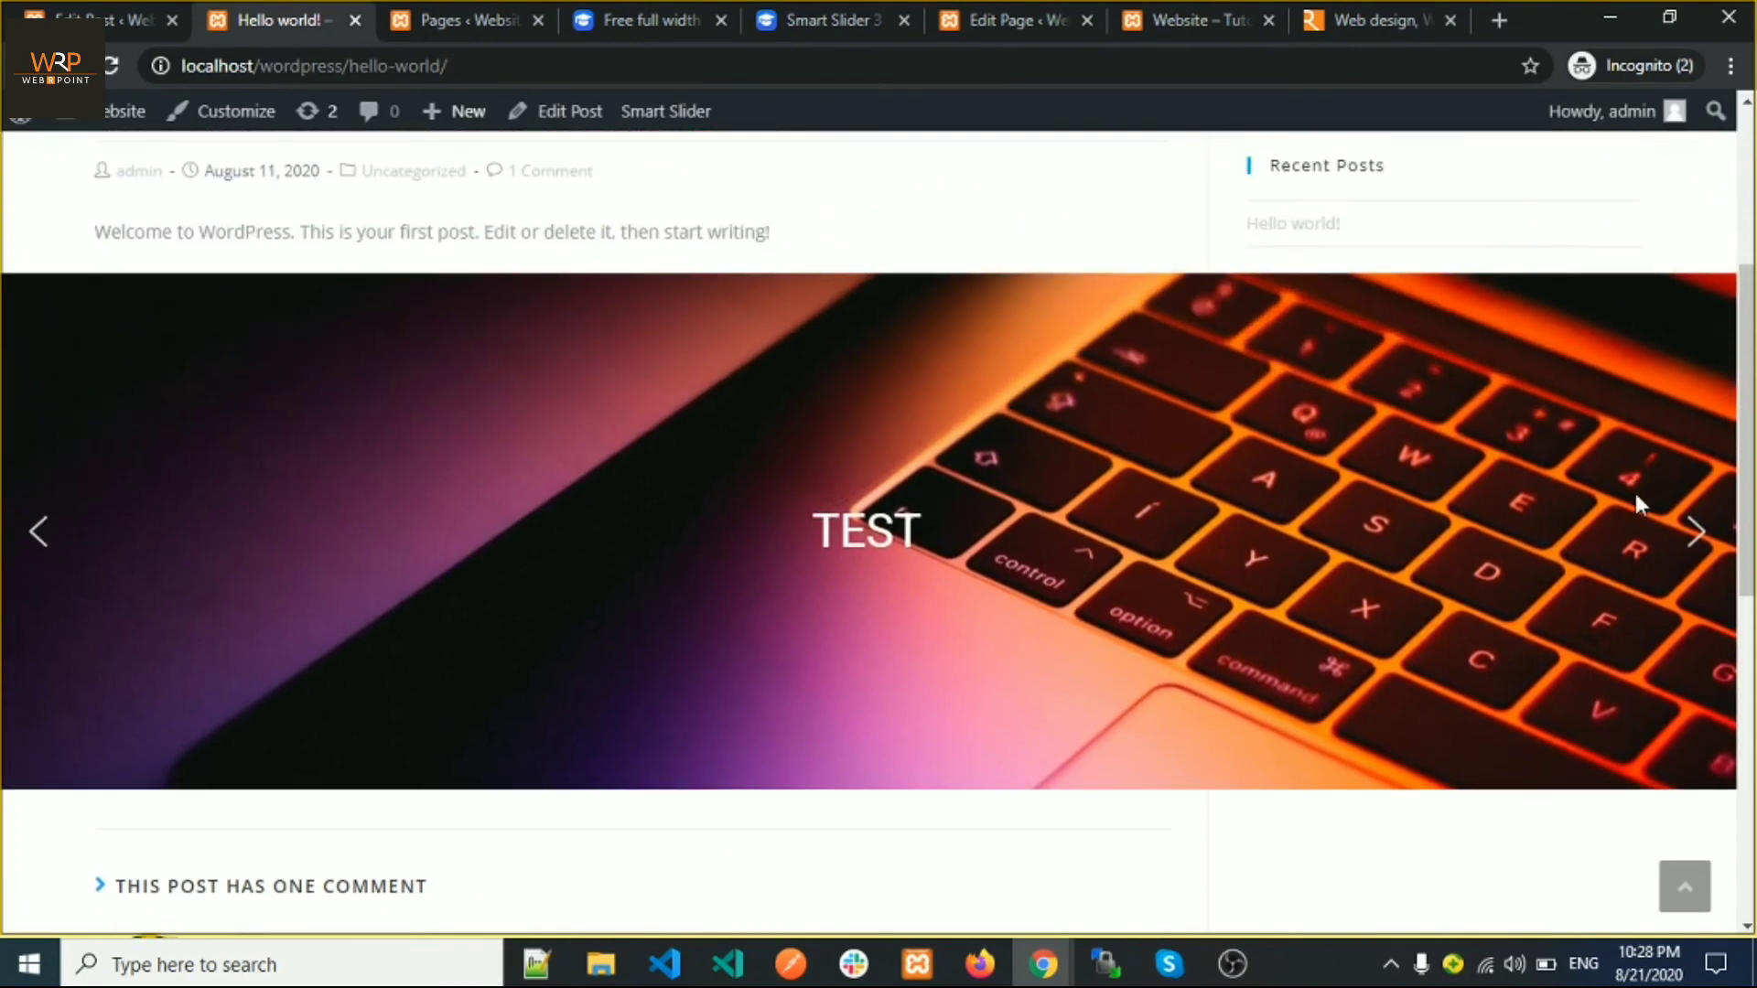
pyautogui.click(1691, 534)
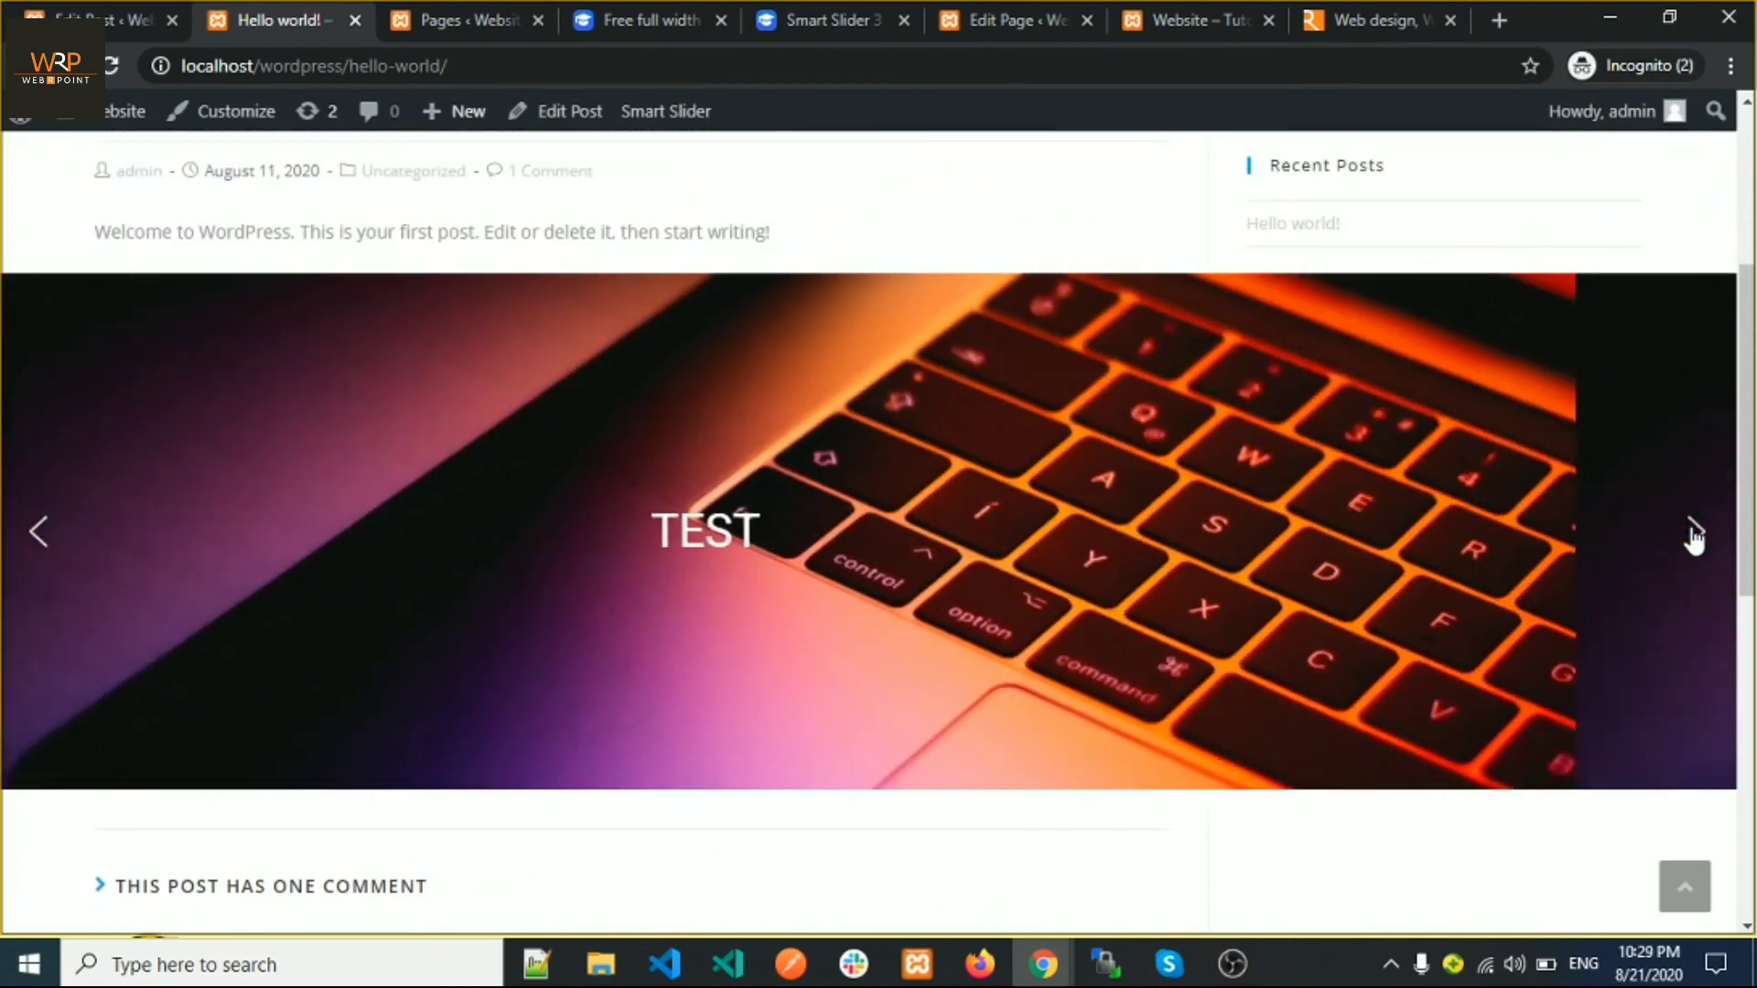
pyautogui.click(1693, 536)
pyautogui.click(34, 536)
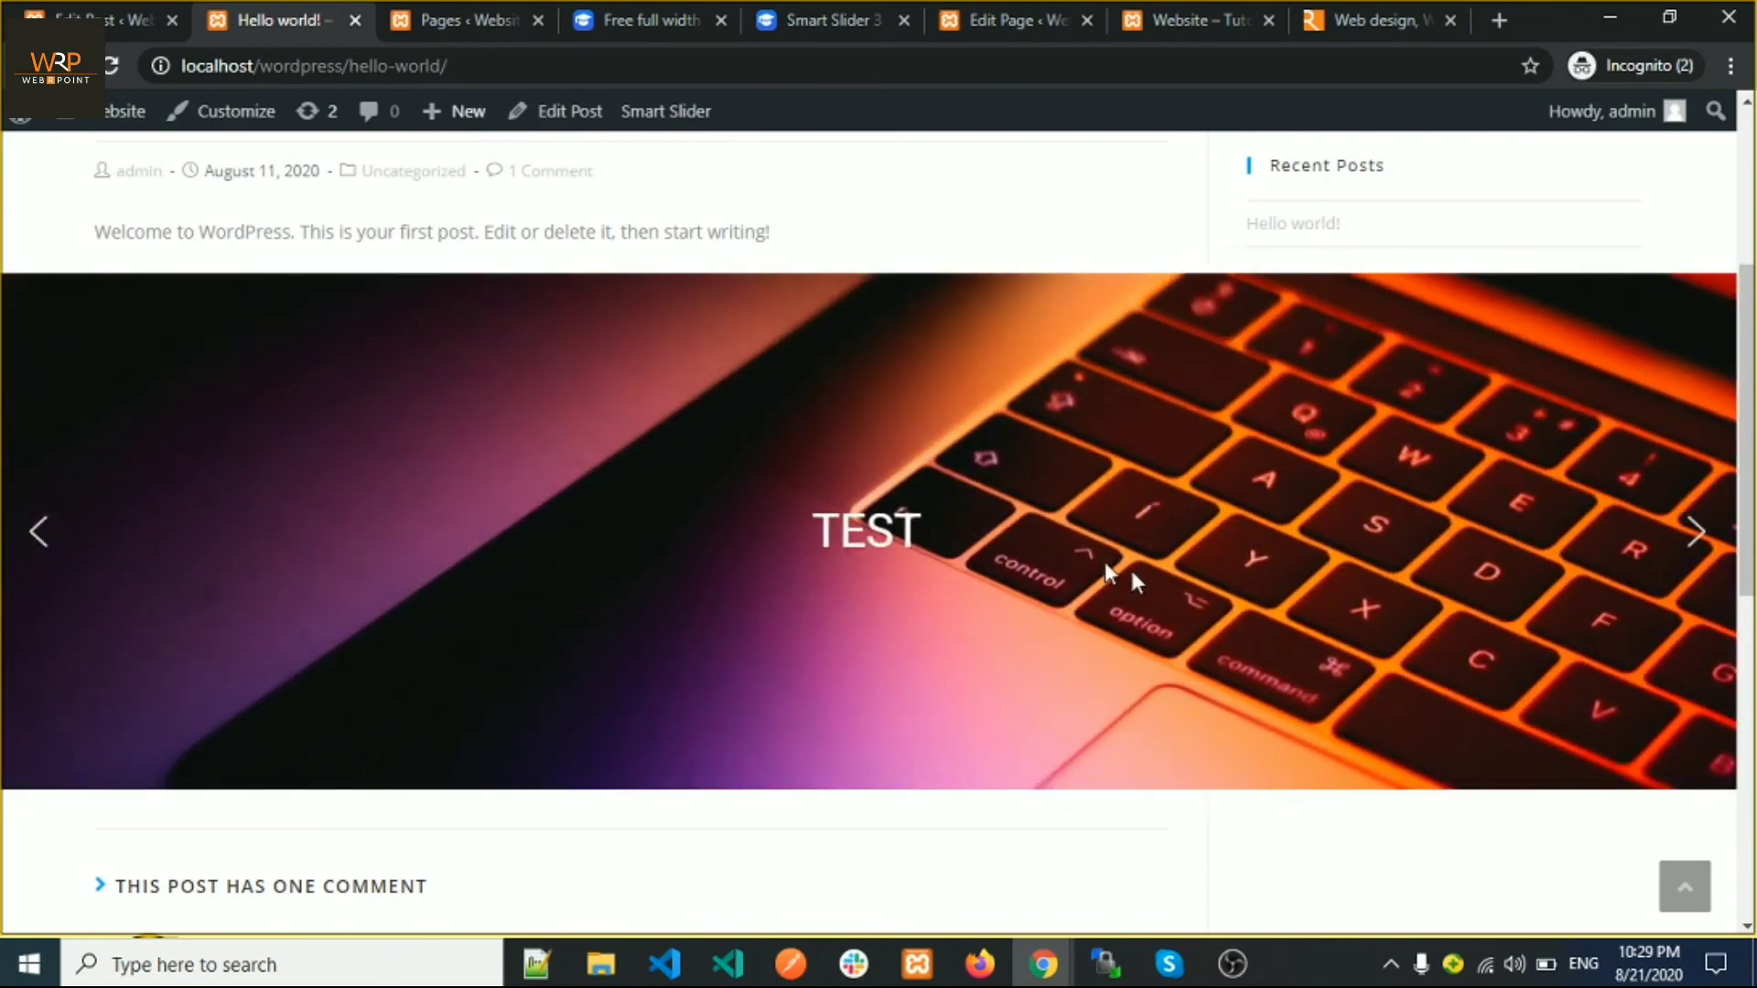
pyautogui.click(1696, 534)
# Leave the post editor and return to the Smart Slider dashboard with its project list
pyautogui.click(88, 22)
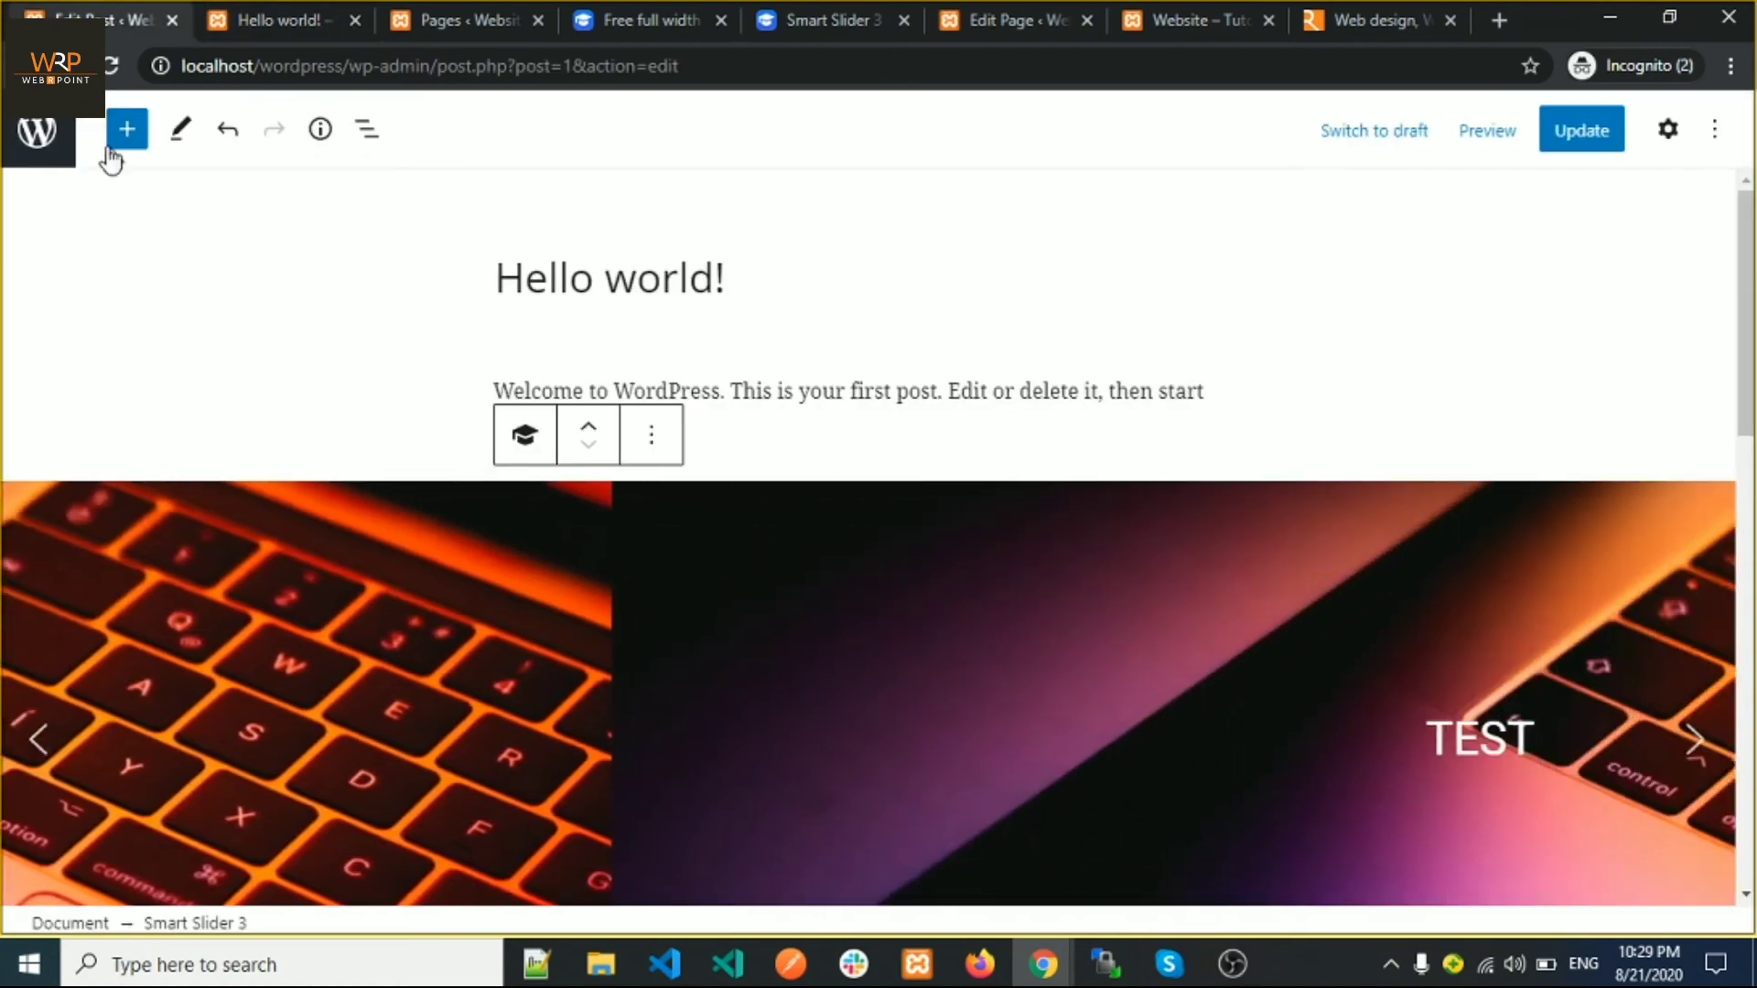
pyautogui.click(35, 148)
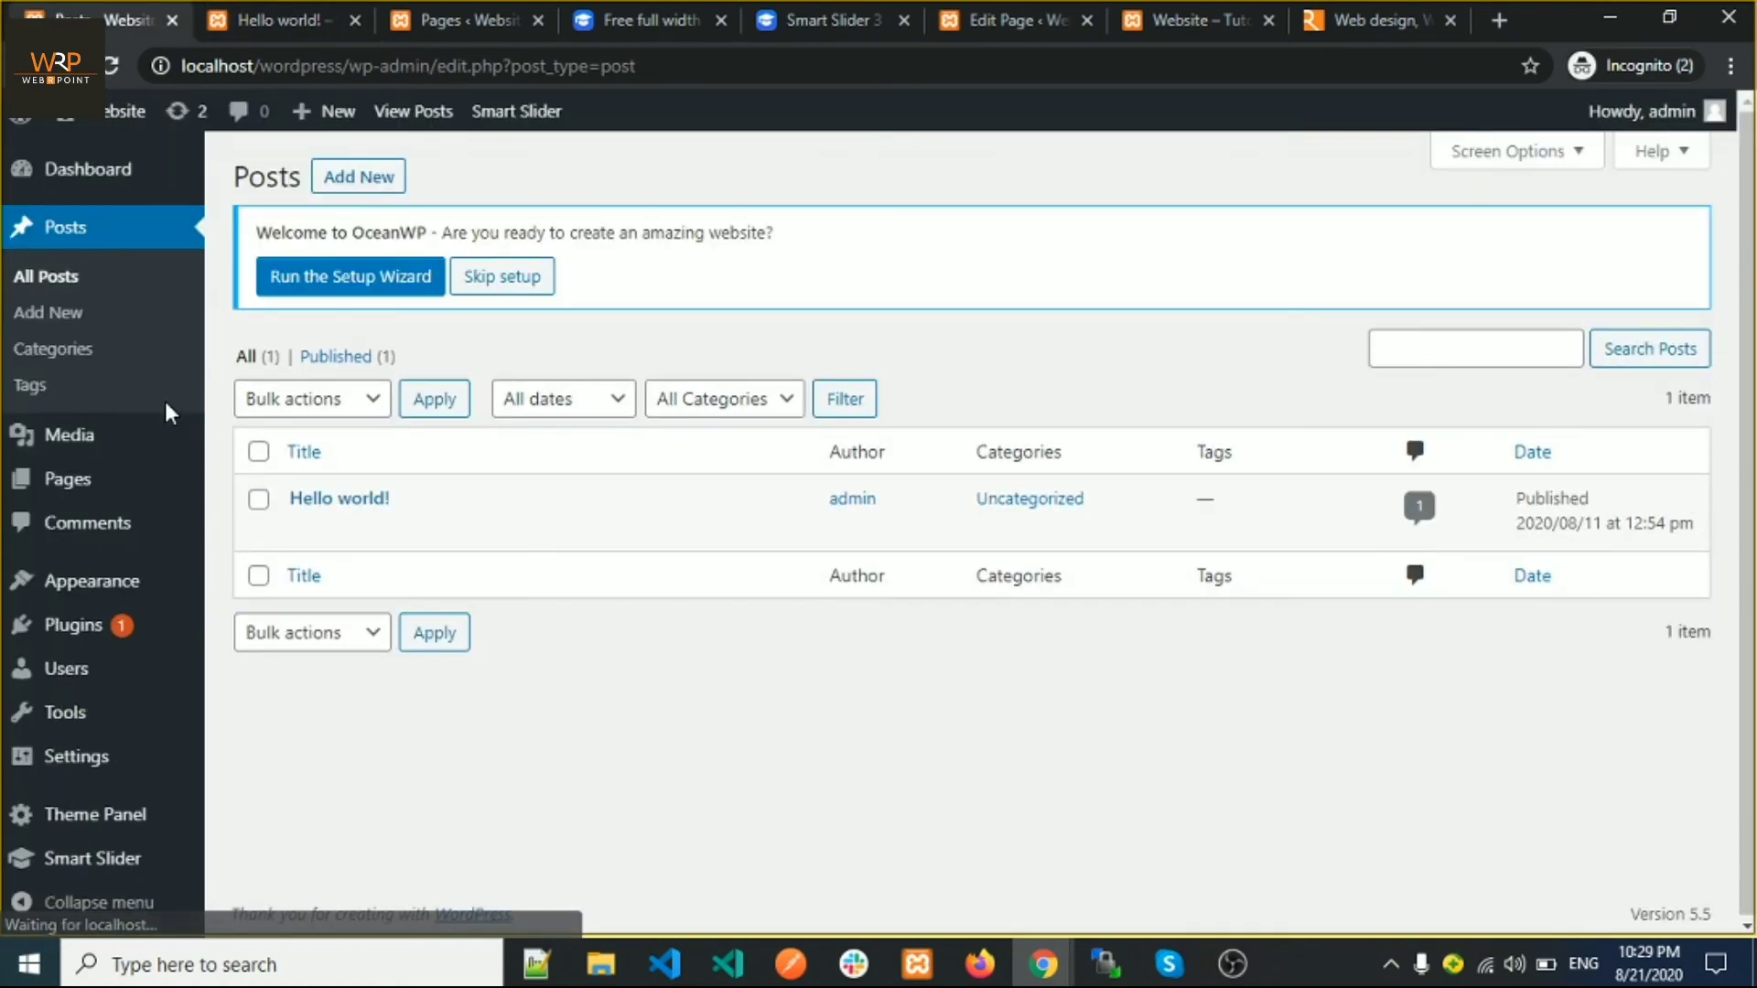
pyautogui.click(42, 867)
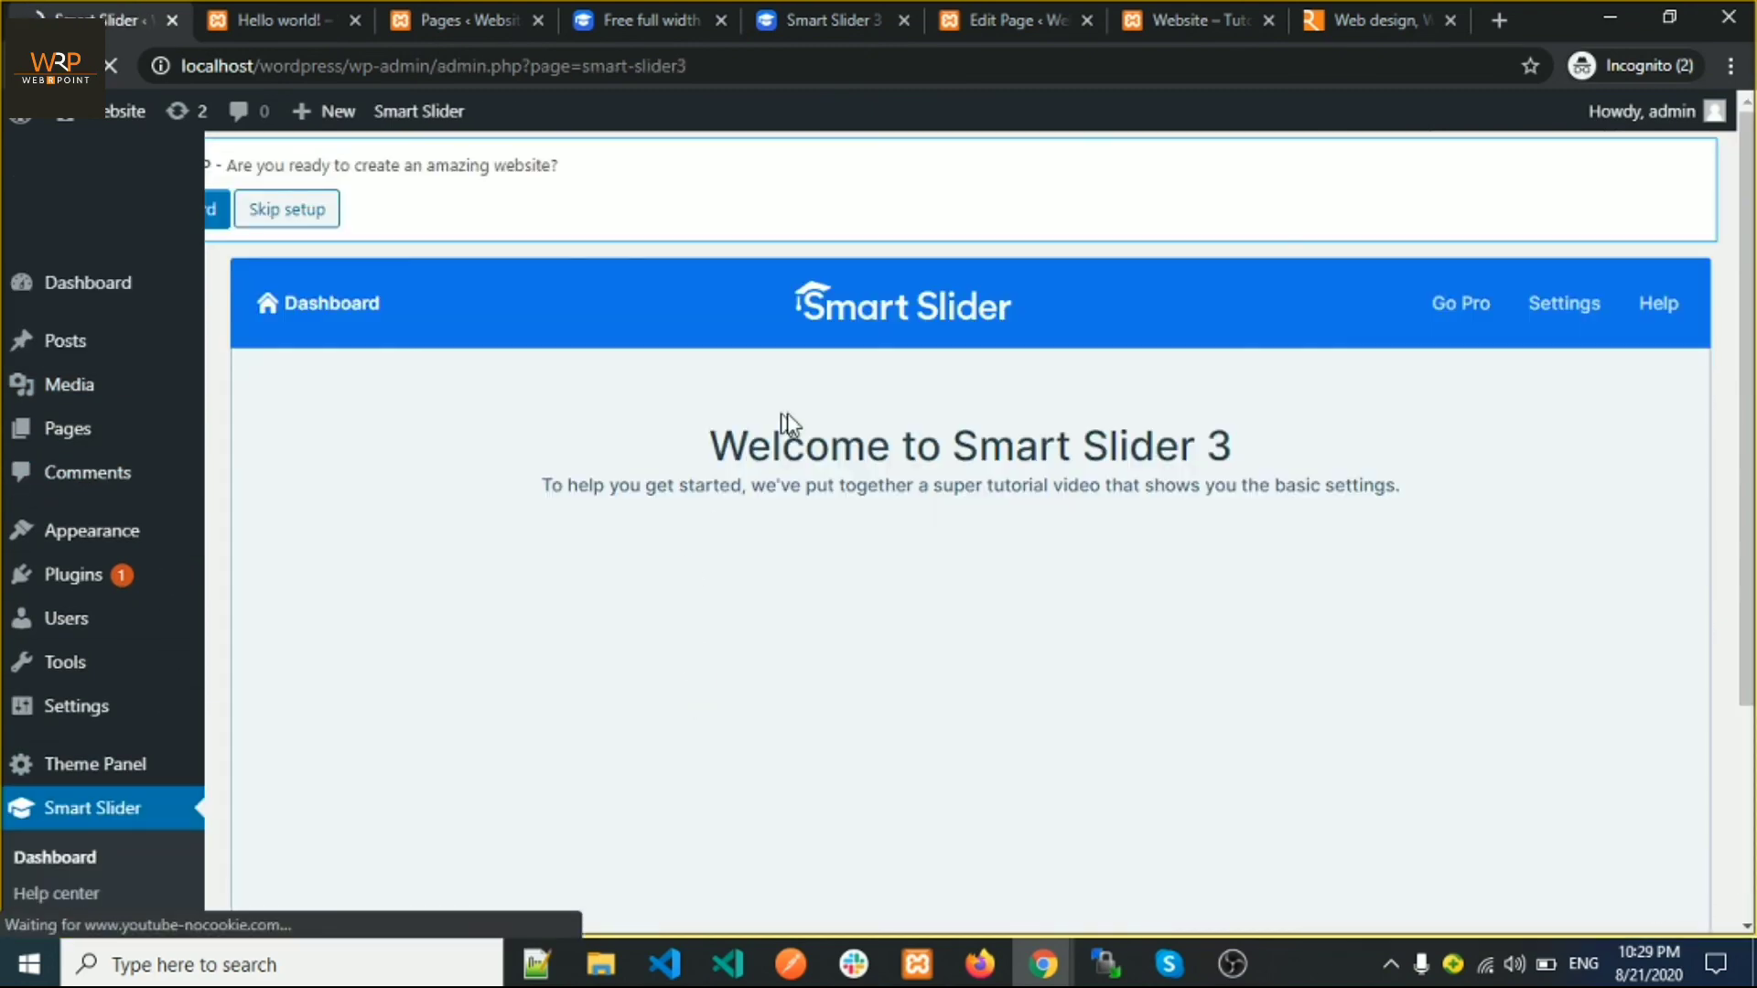
pyautogui.scroll(-3, 901, 487)
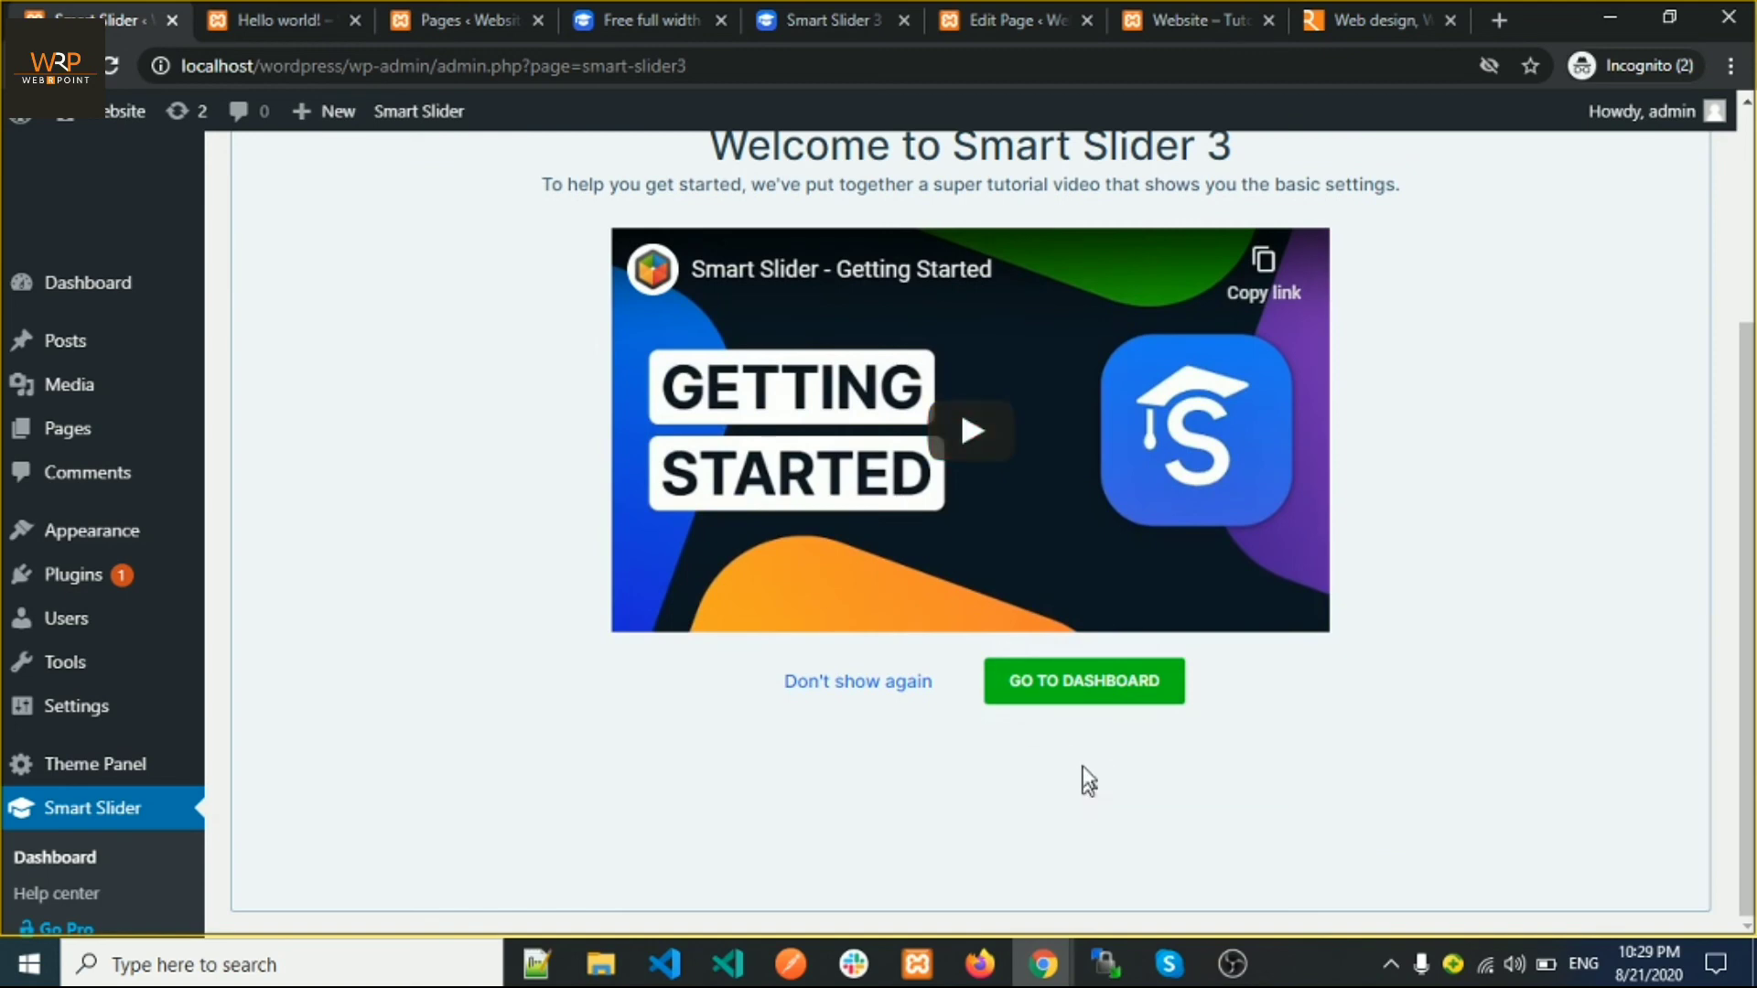
pyautogui.click(1057, 701)
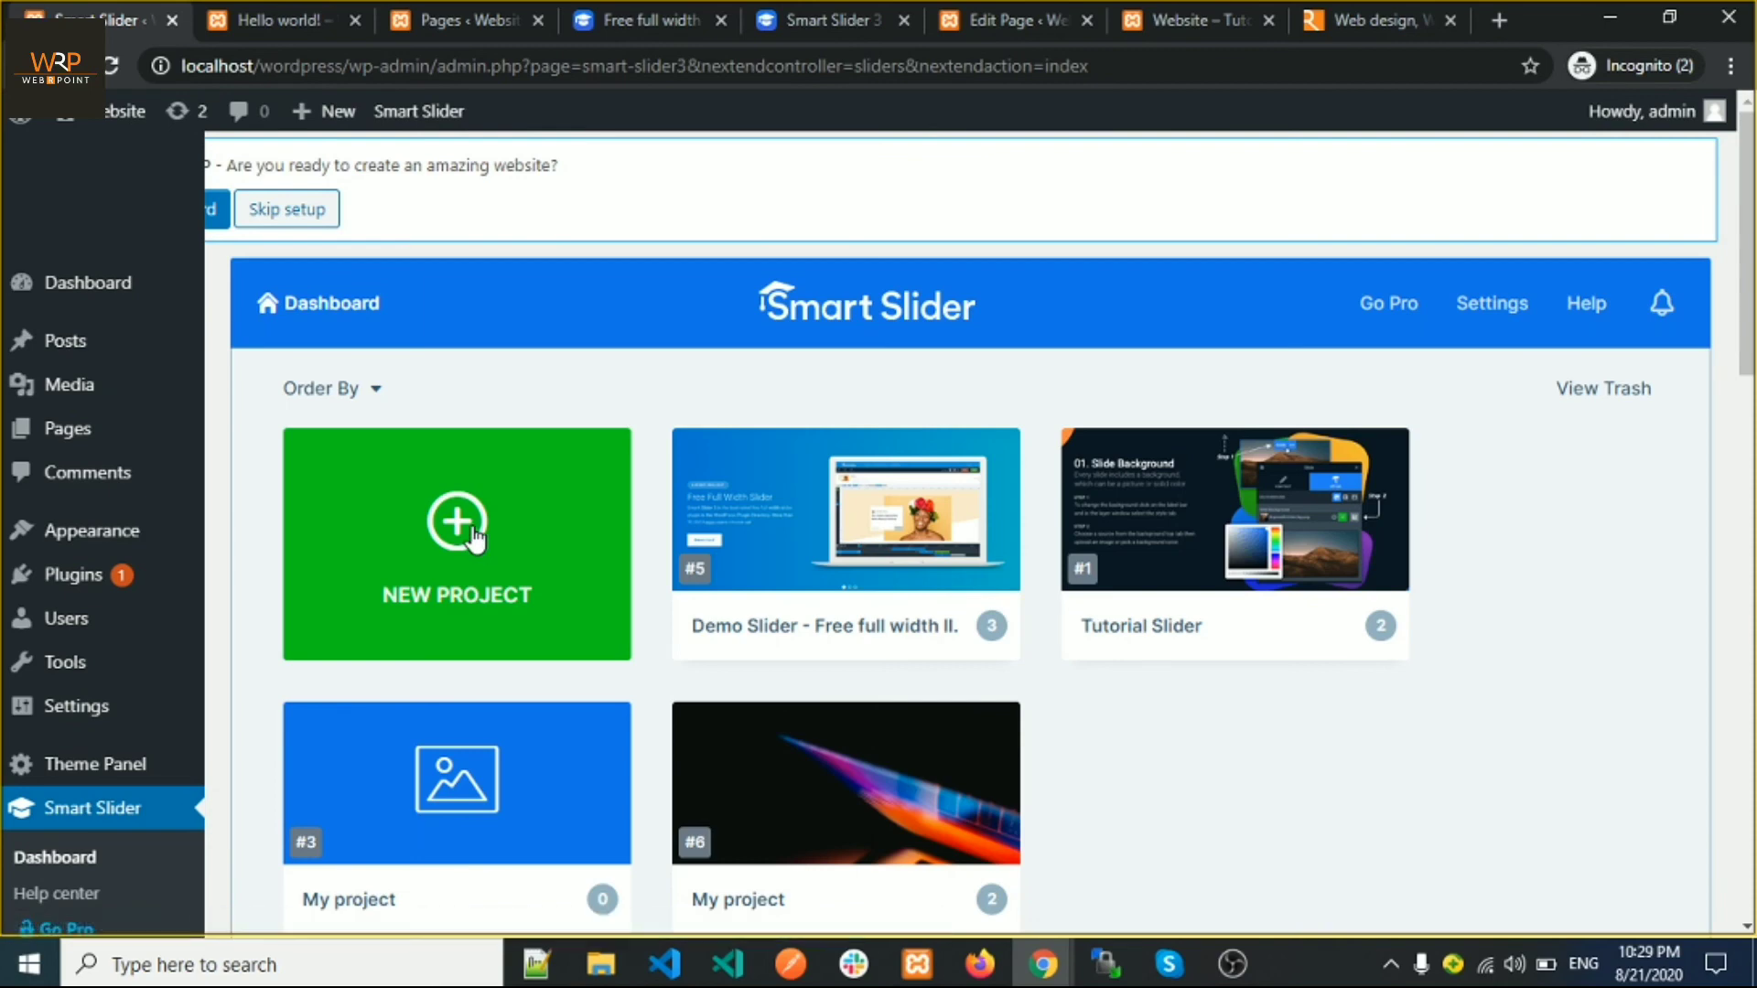
# View the creation options for a new project and switch to the website homepage showing the demo slider
pyautogui.click(473, 539)
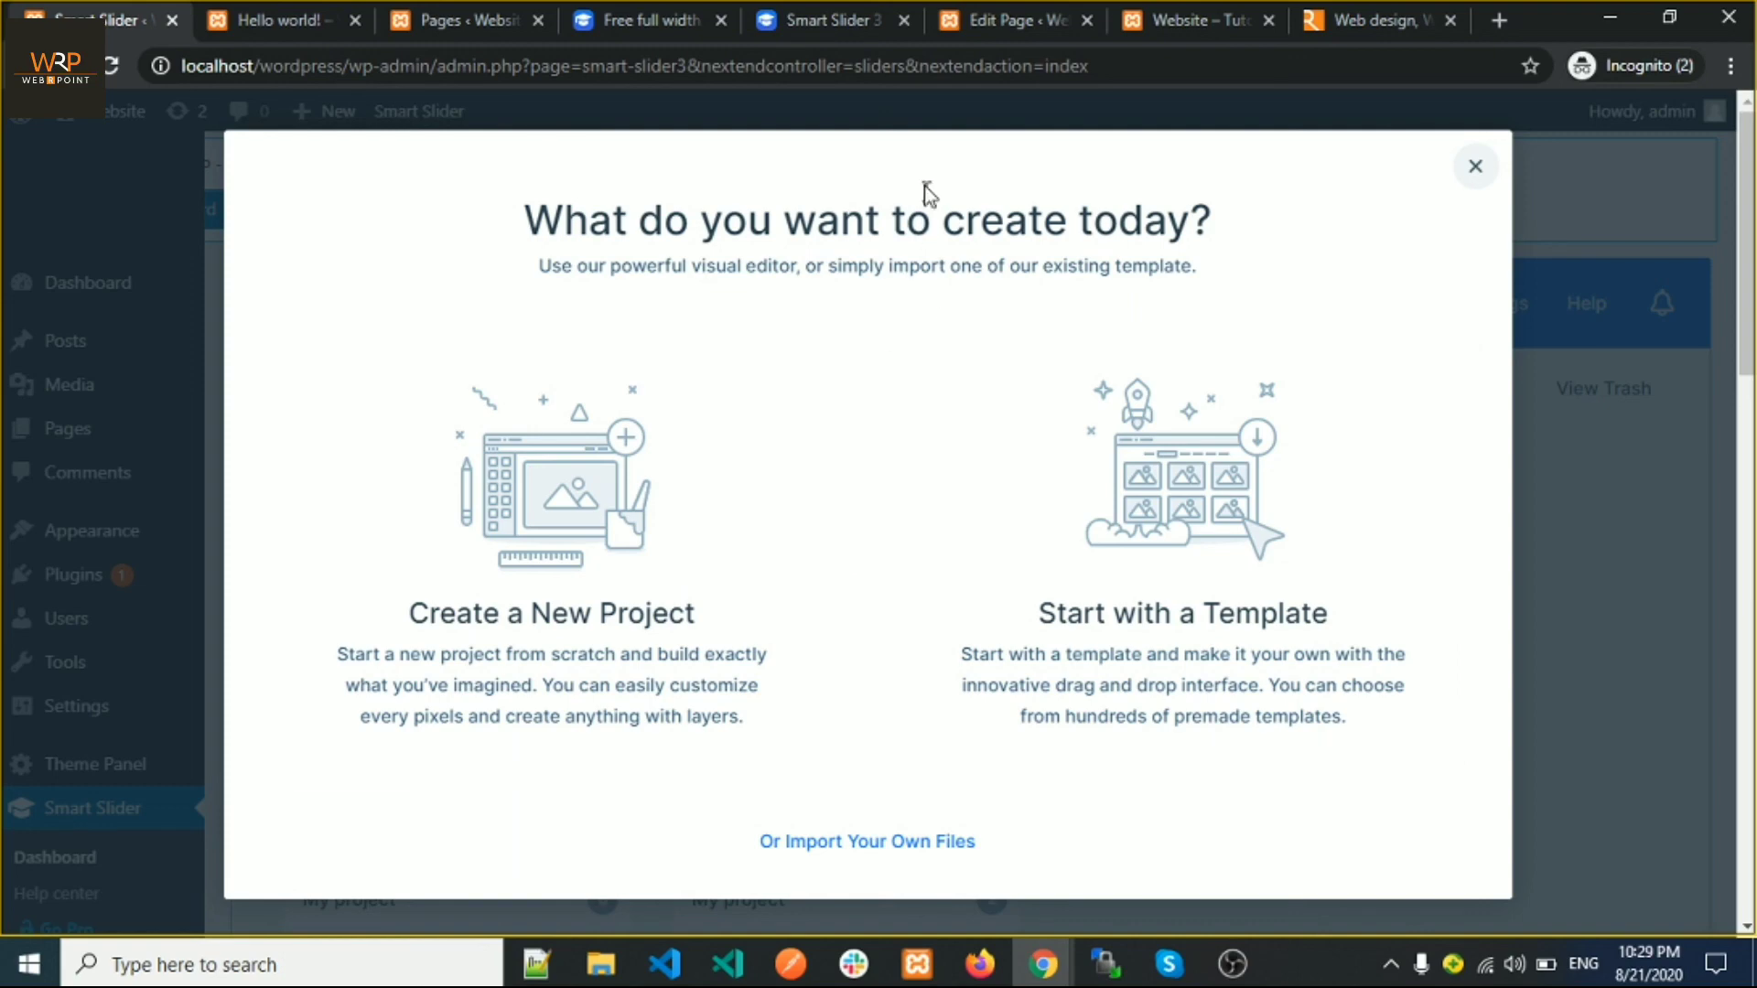
pyautogui.click(1167, 20)
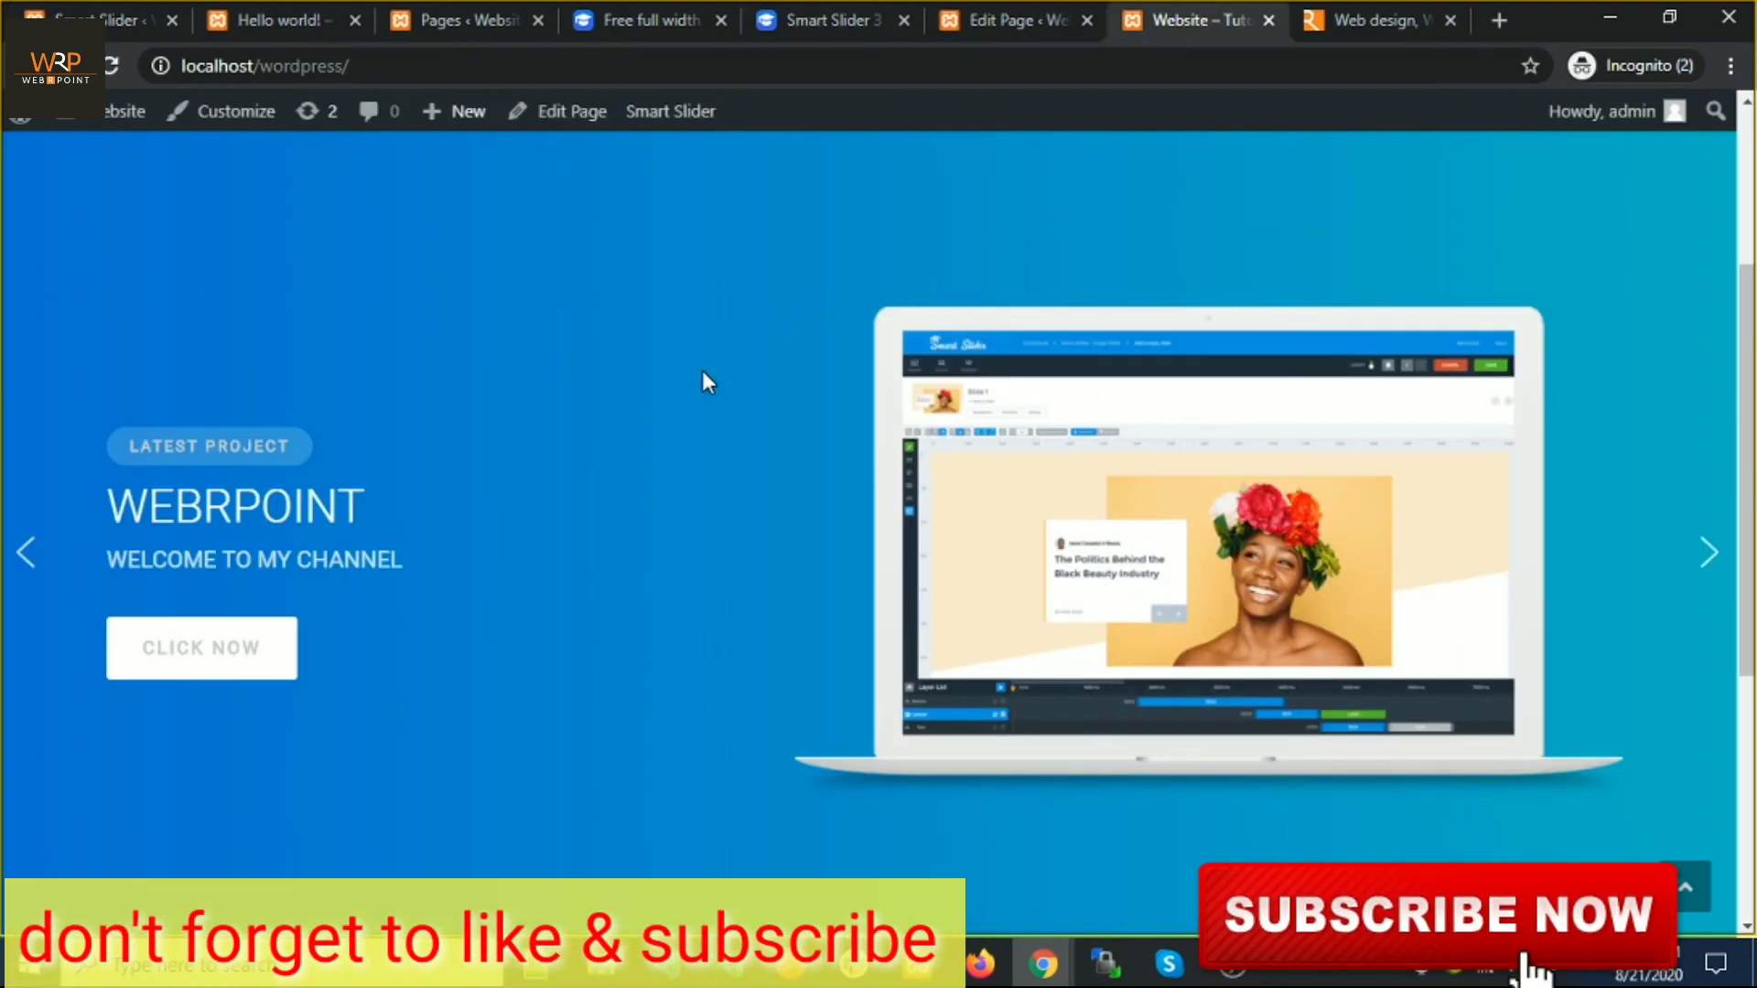